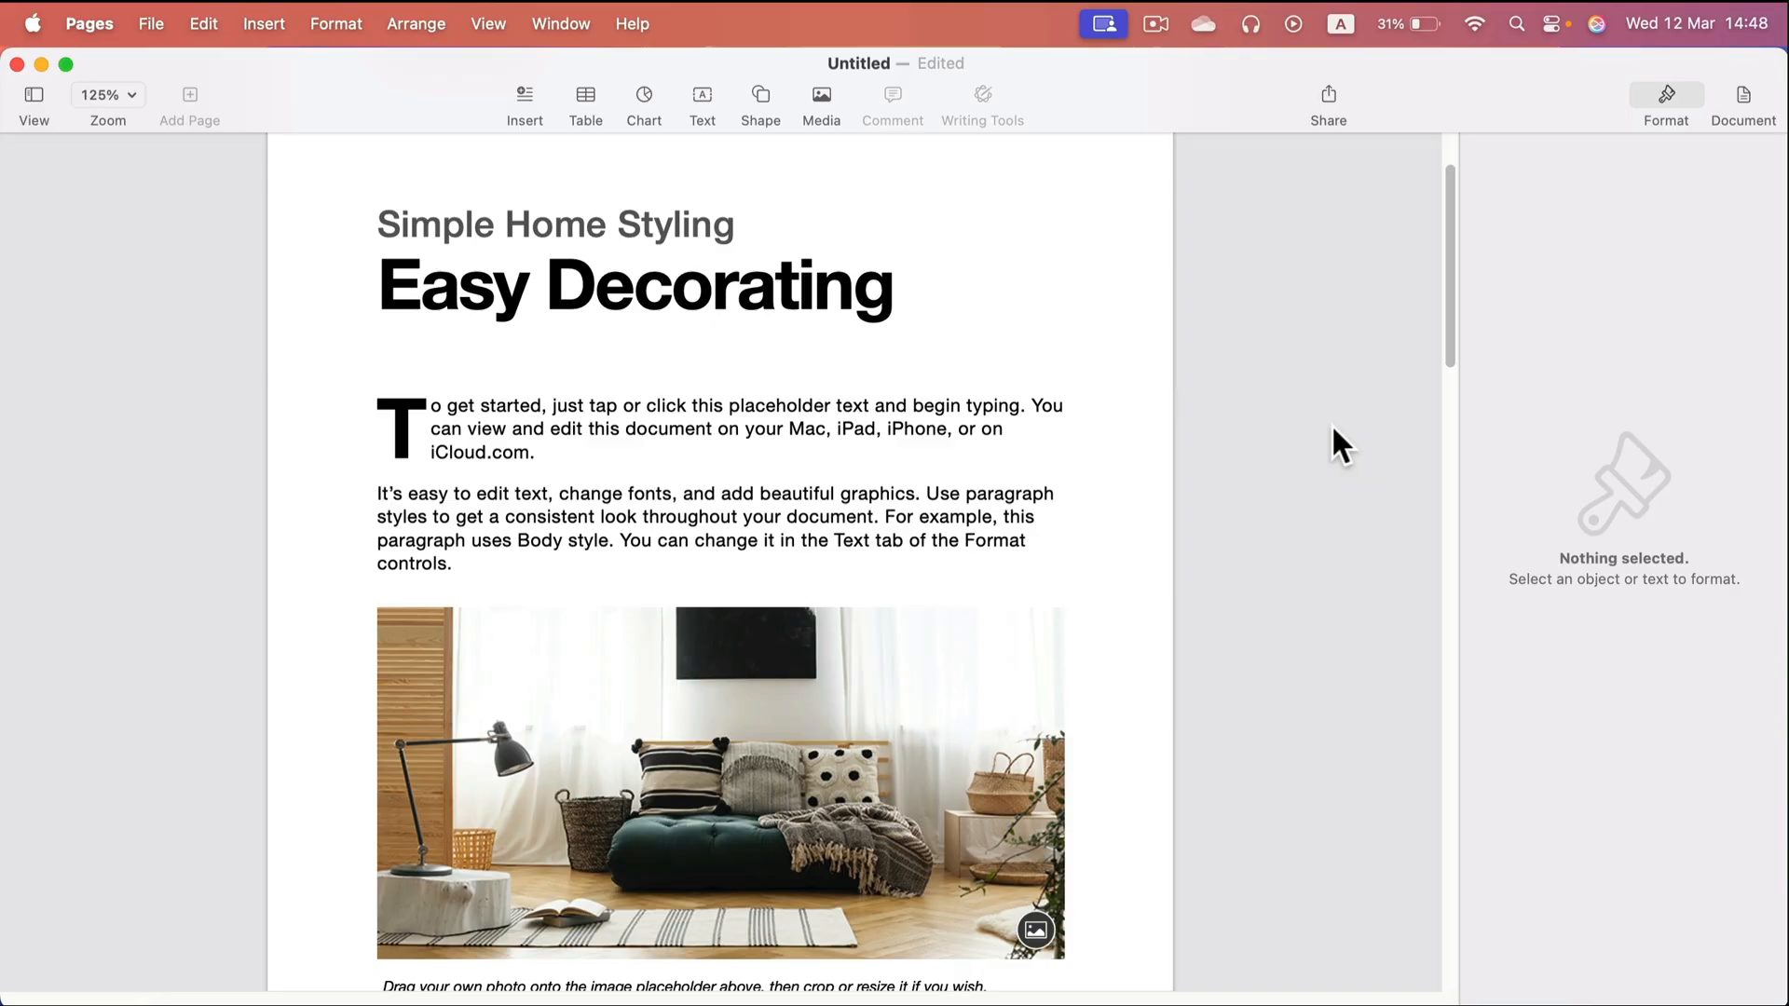
# Insert a text box in the page and replace its placeholder text with "Watermark"
pyautogui.click(701, 93)
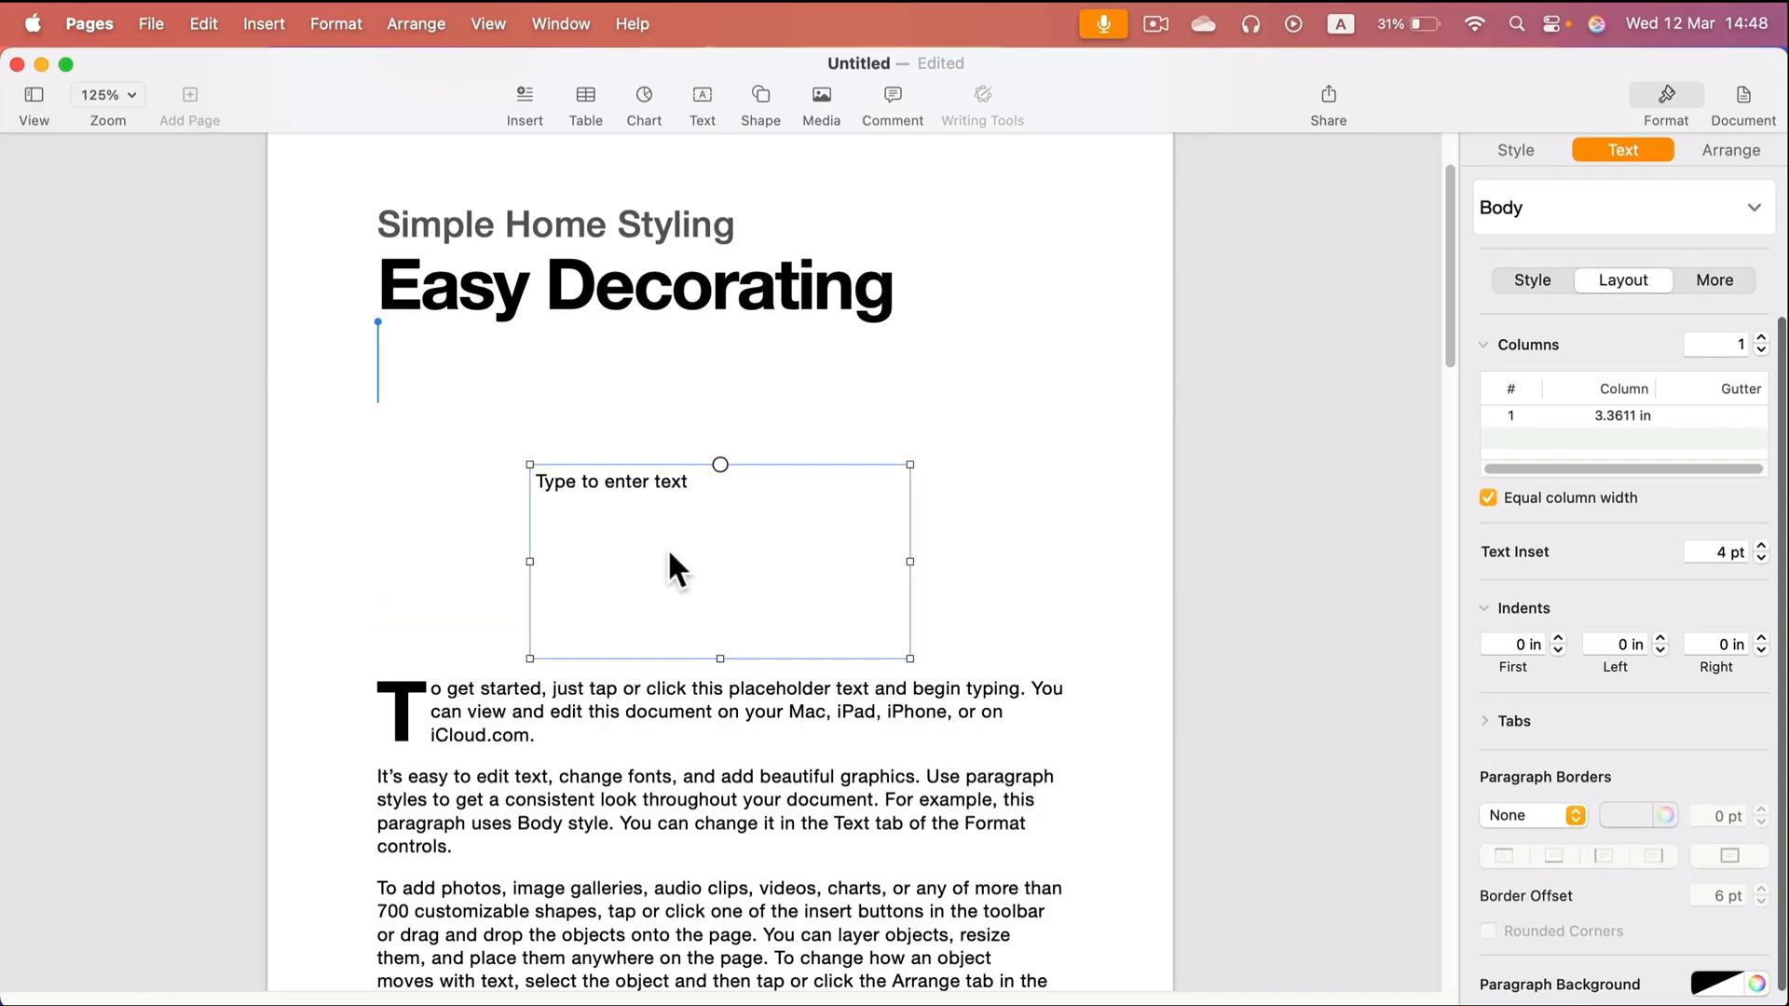
pyautogui.click(661, 477)
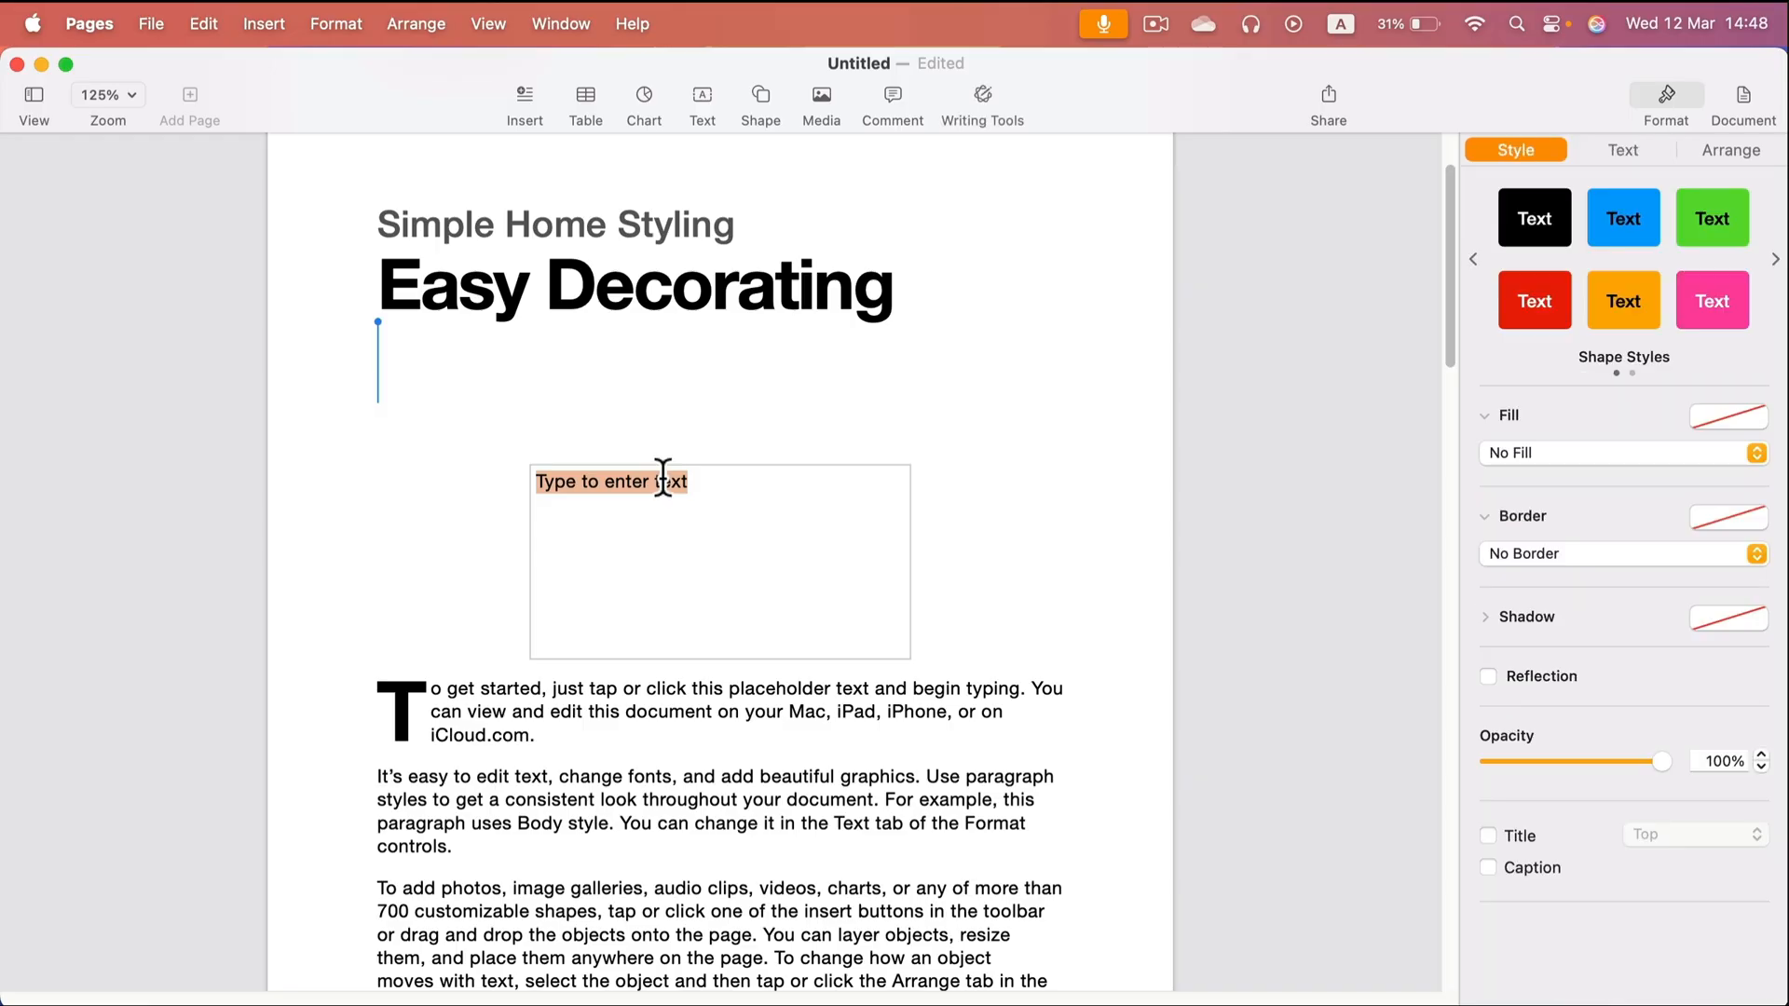
pyautogui.write('Water')
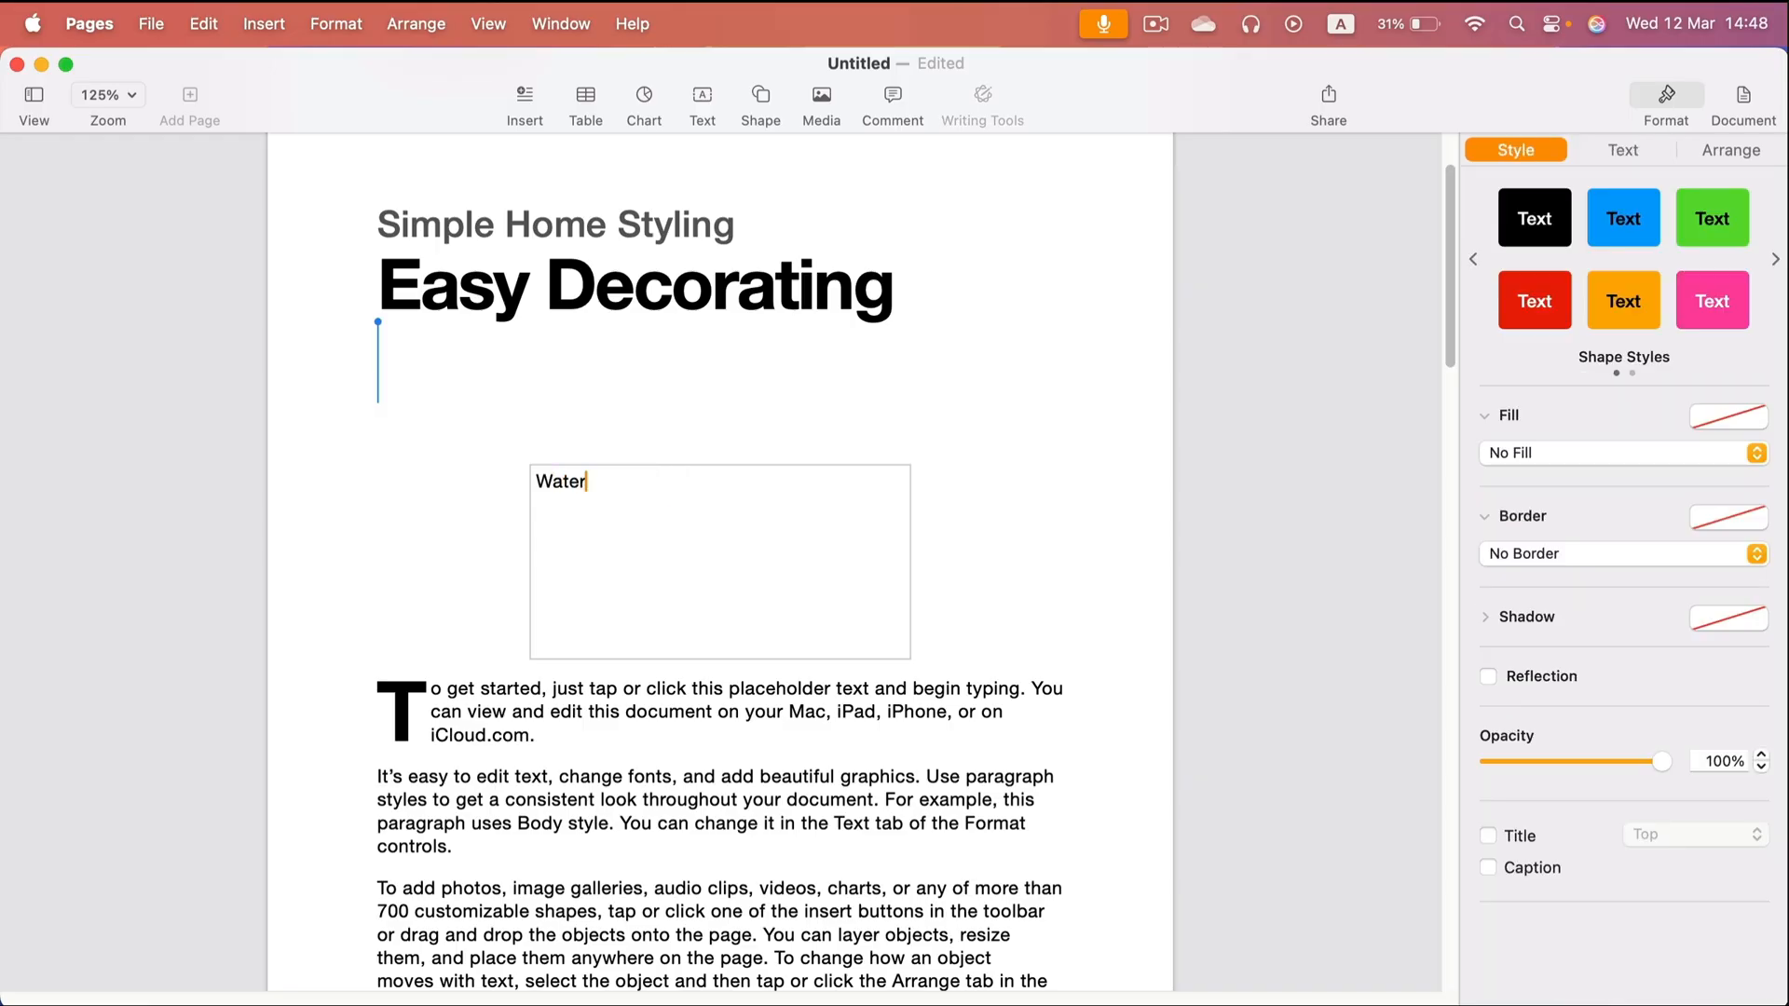
pyautogui.write('mark')
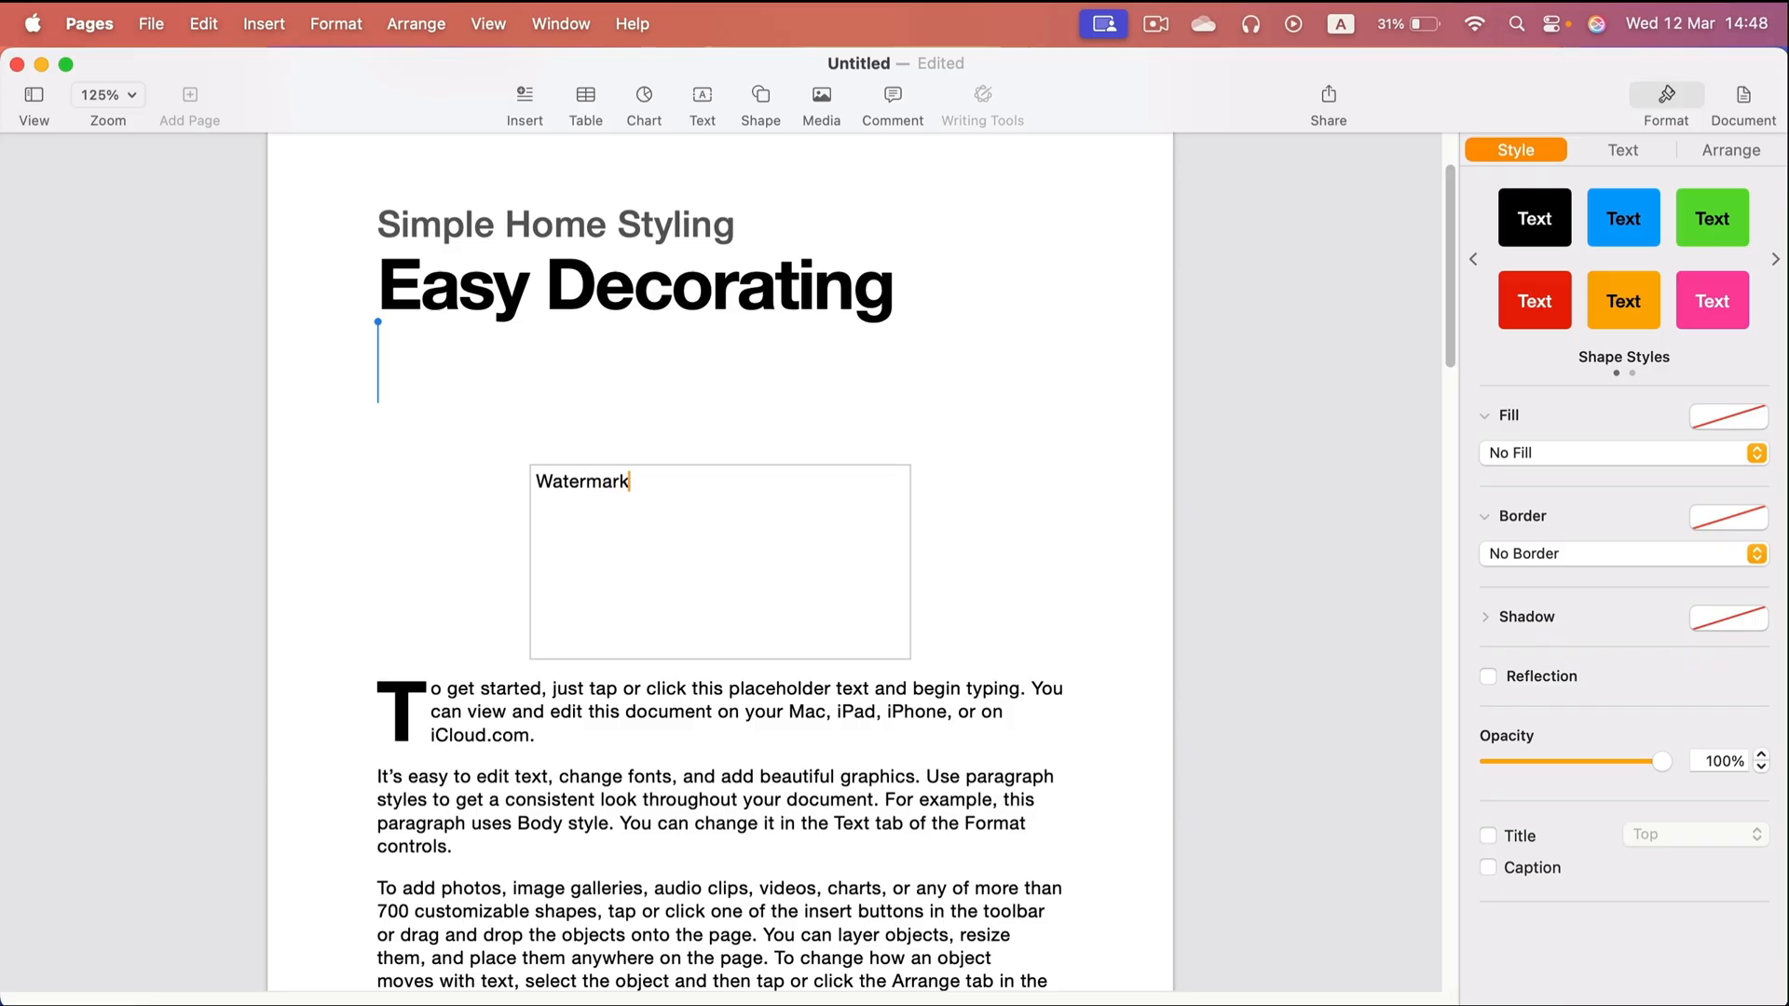
# Set the font size of the word "Watermark" in the text box to 27 pt
pyautogui.doubleClick(587, 495)
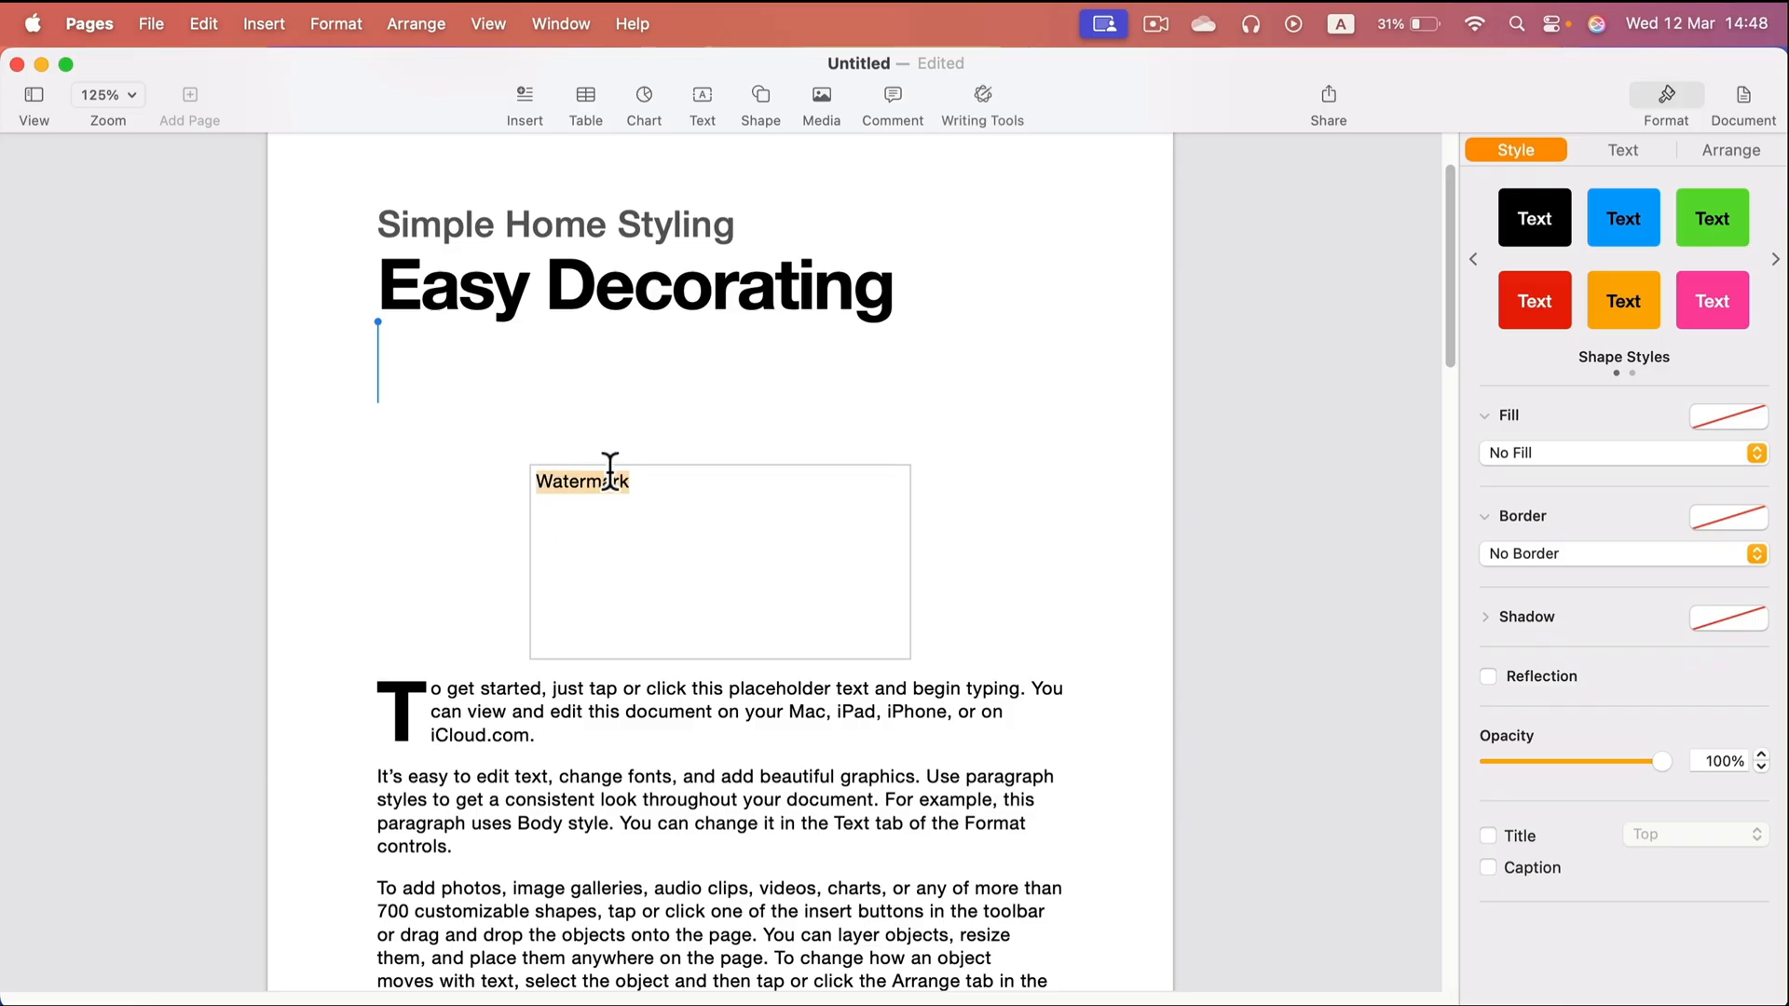
pyautogui.click(1623, 144)
pyautogui.click(1657, 84)
pyautogui.click(1656, 84)
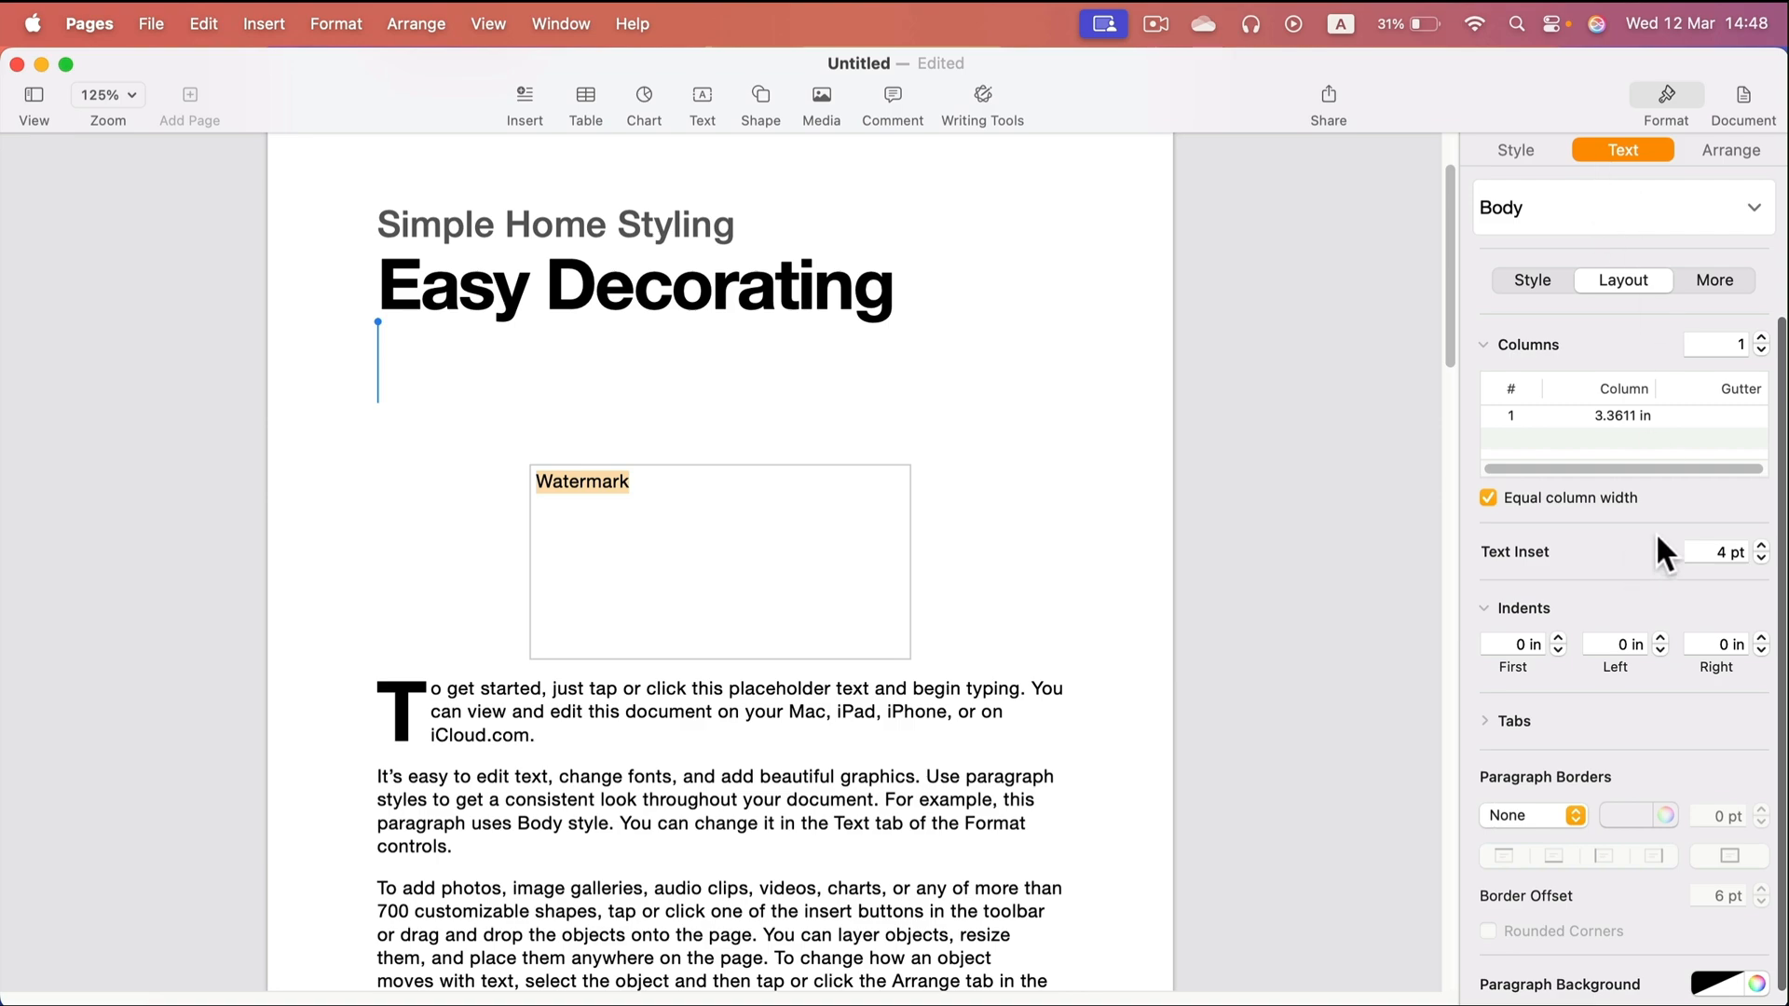
pyautogui.scroll(-1, 1696, 643)
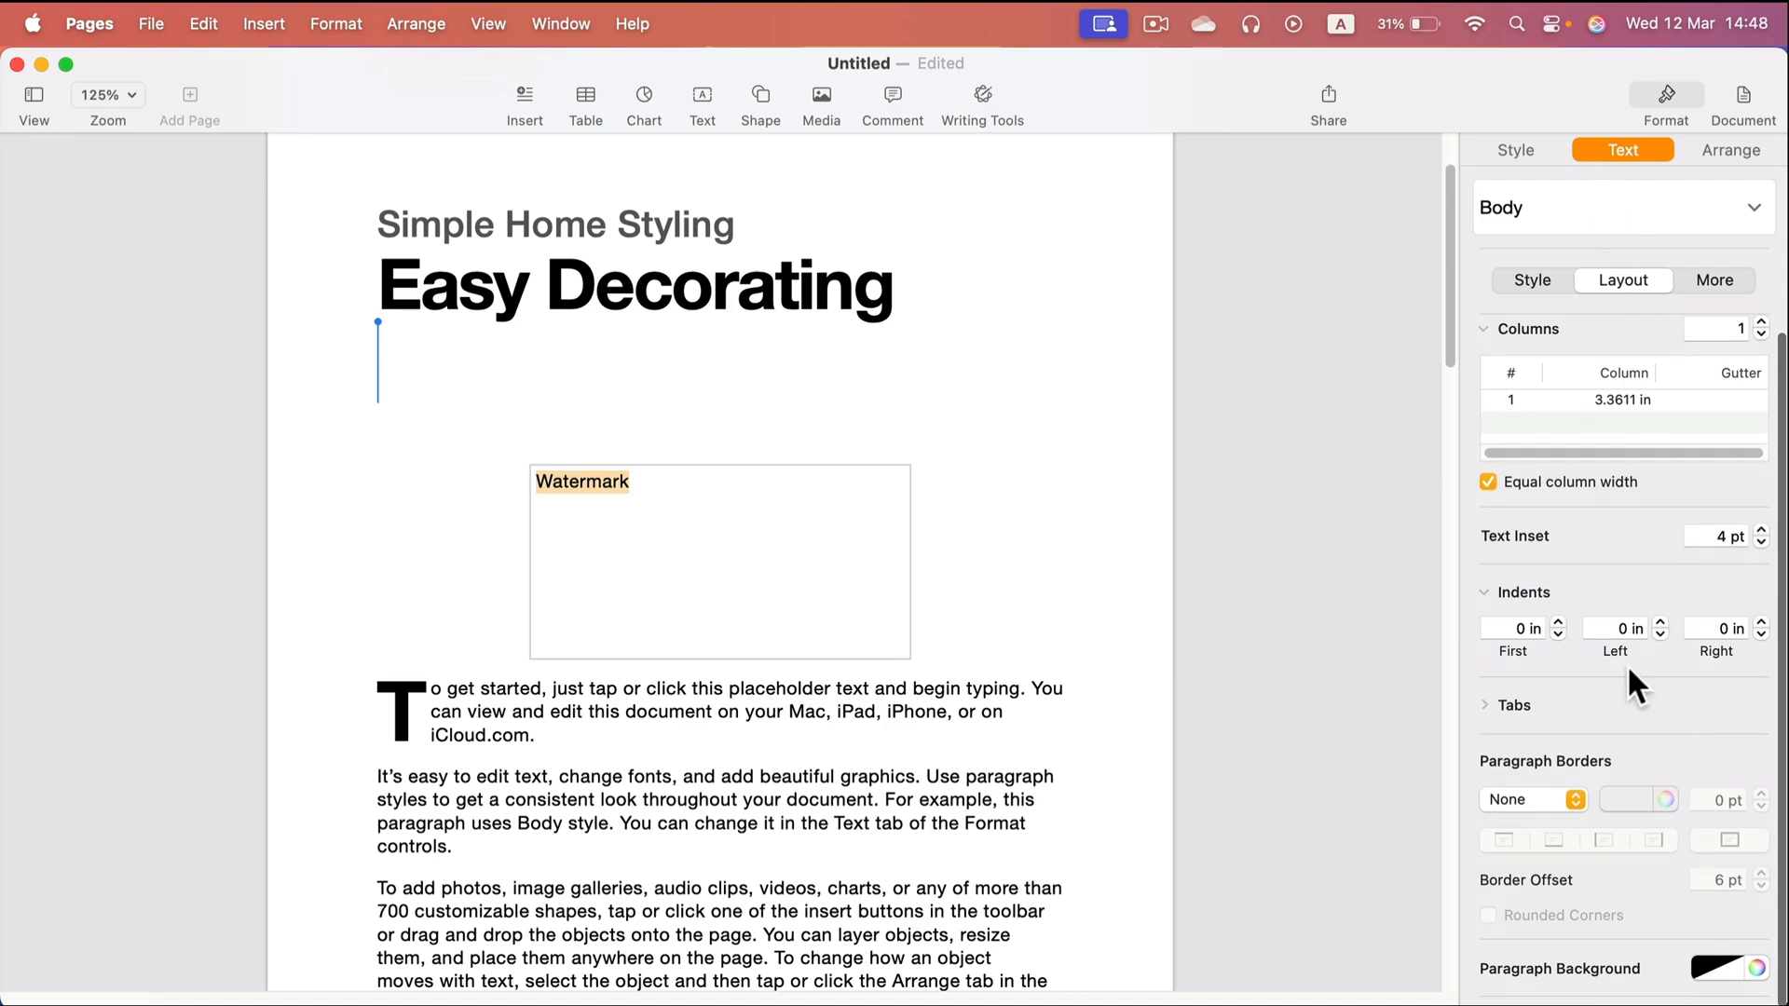
pyautogui.click(1547, 284)
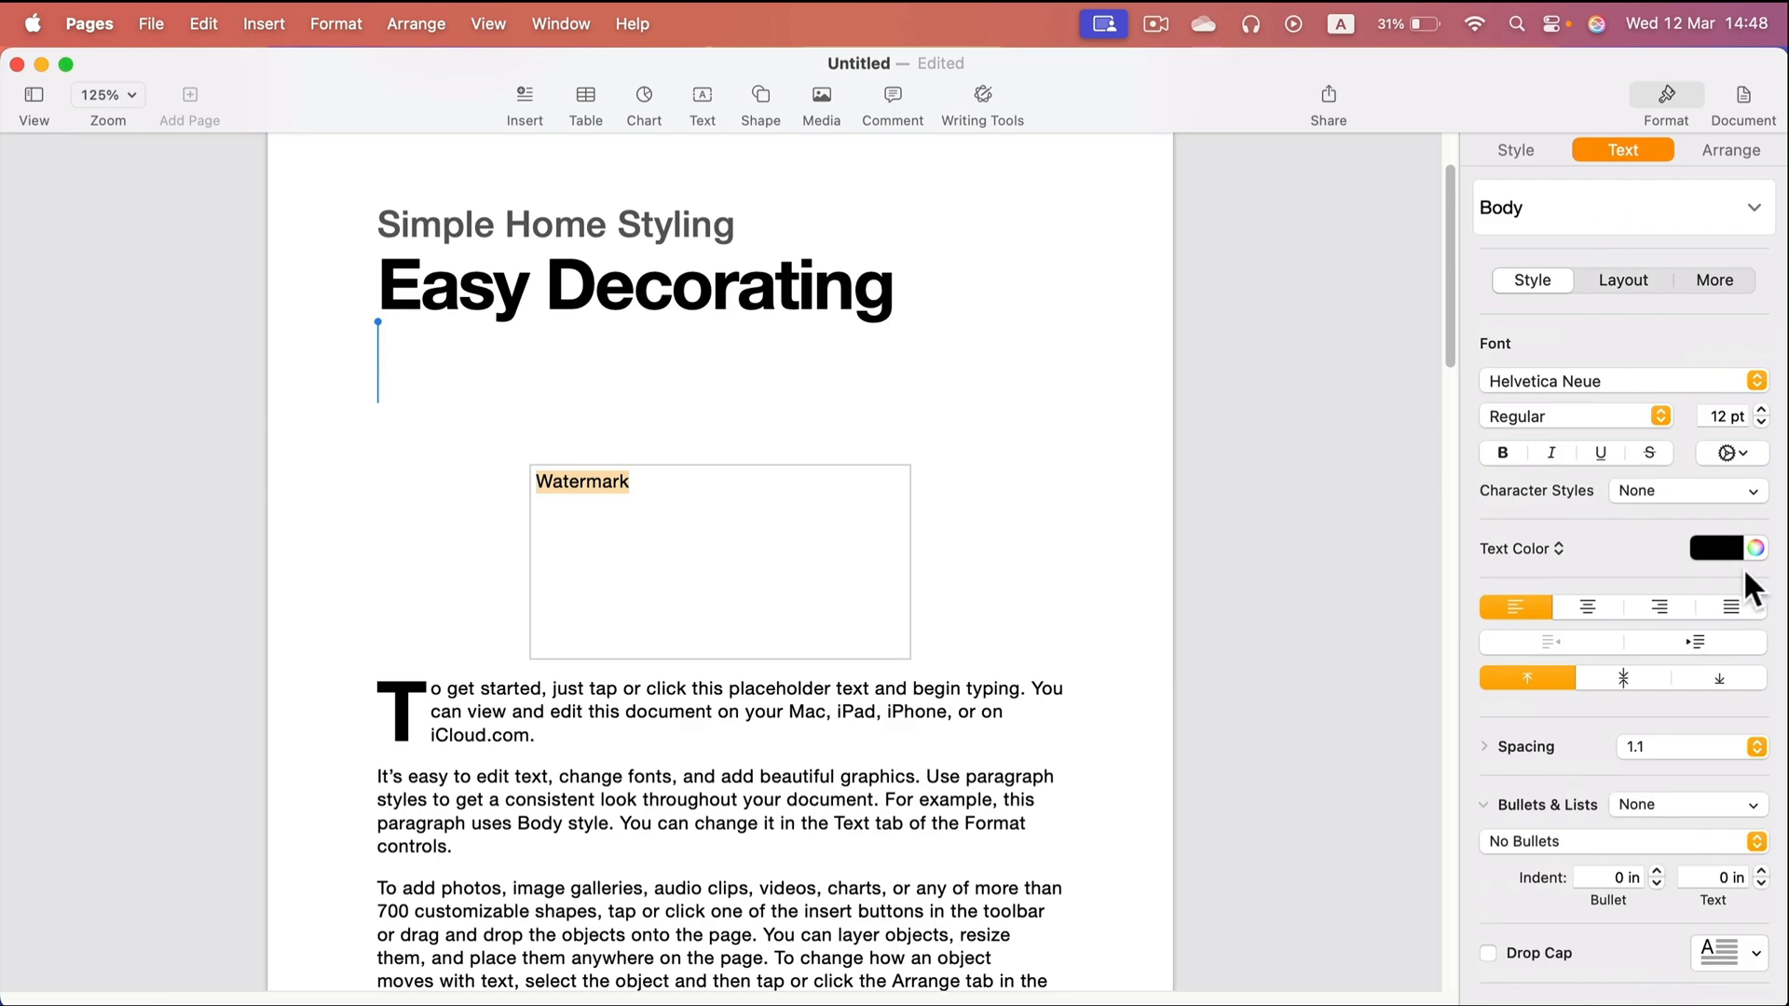
pyautogui.click(1761, 411)
pyautogui.click(1761, 411)
pyautogui.click(1761, 411)
pyautogui.click(1761, 411)
pyautogui.click(1761, 410)
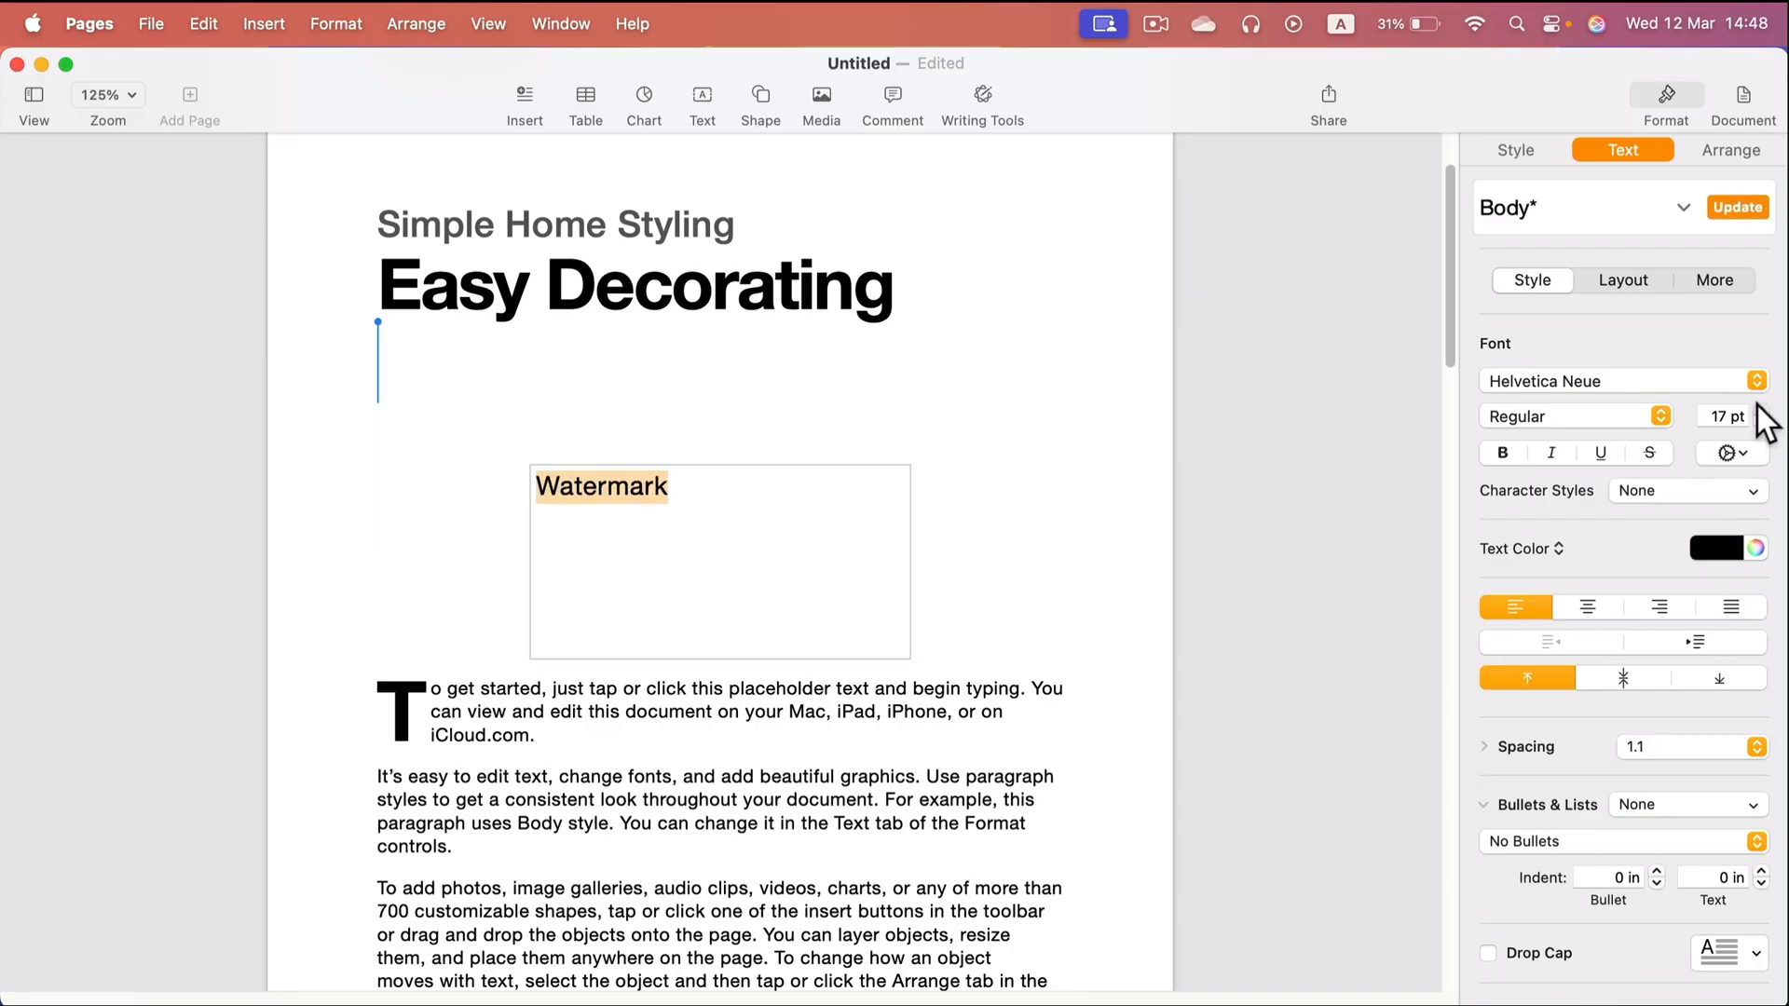
pyautogui.moveTo(1761, 411); pyautogui.dragTo(1761, 411)
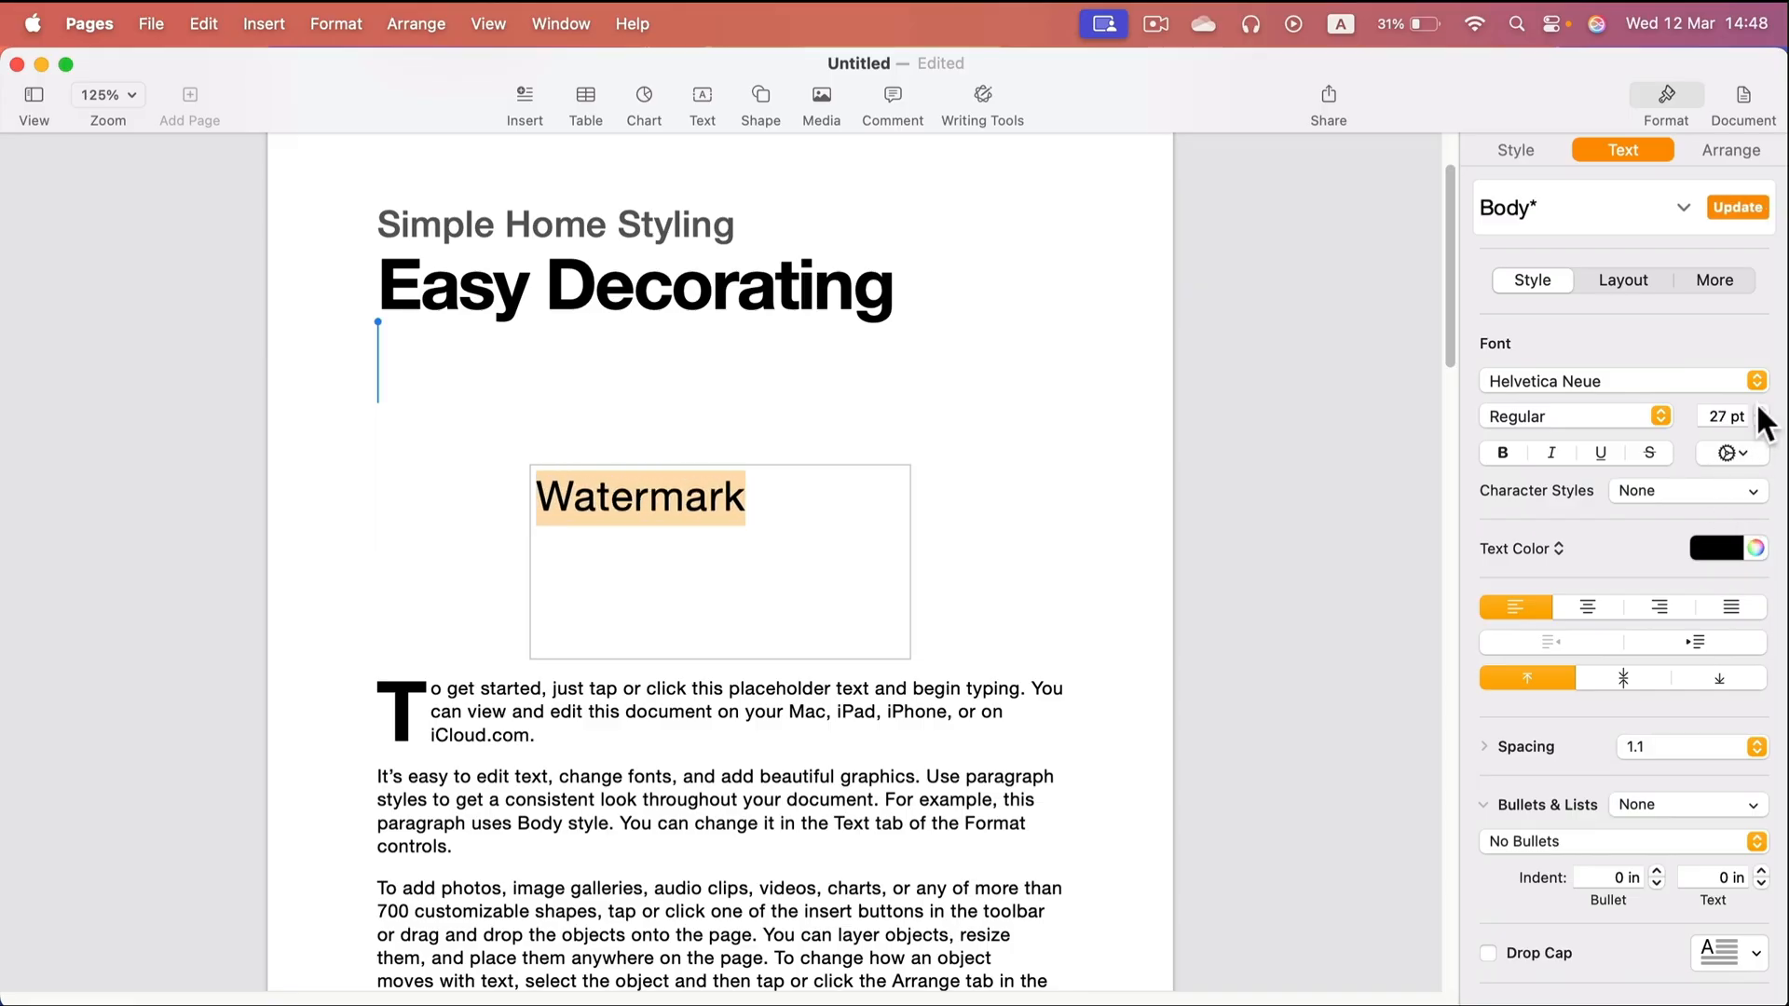
# Center the "Watermark" text in its box and color it red
pyautogui.click(1590, 606)
pyautogui.click(1711, 541)
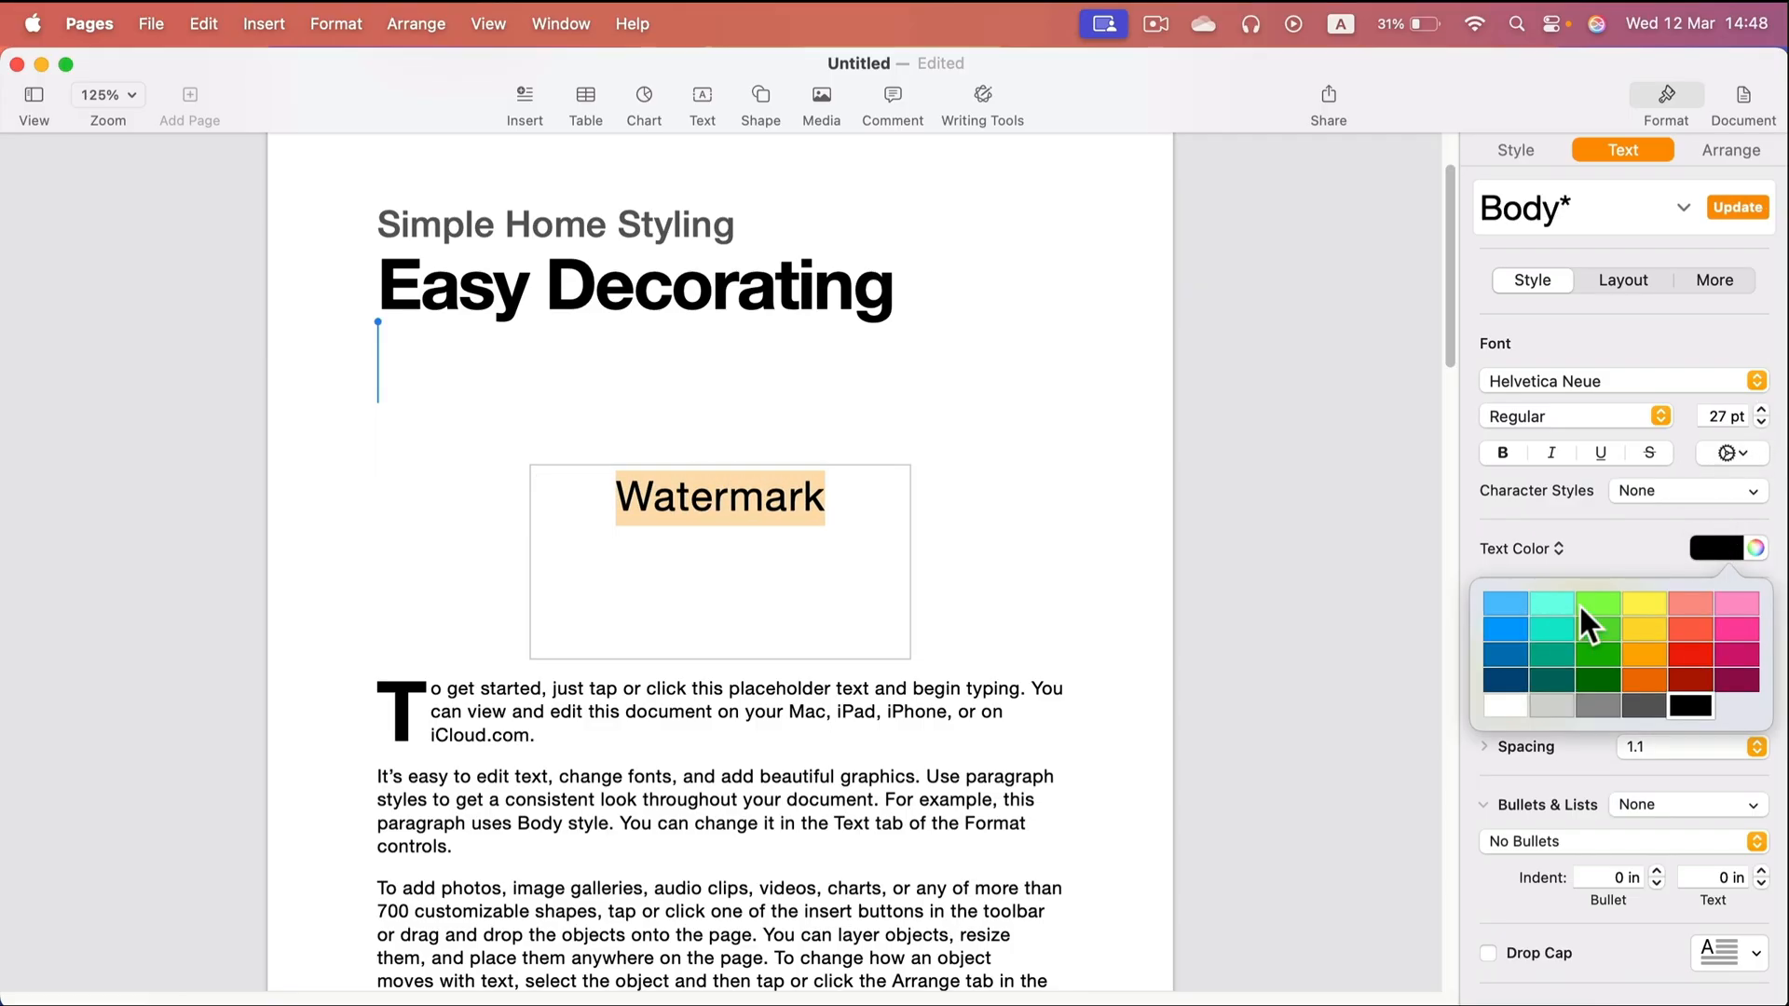
pyautogui.click(1687, 655)
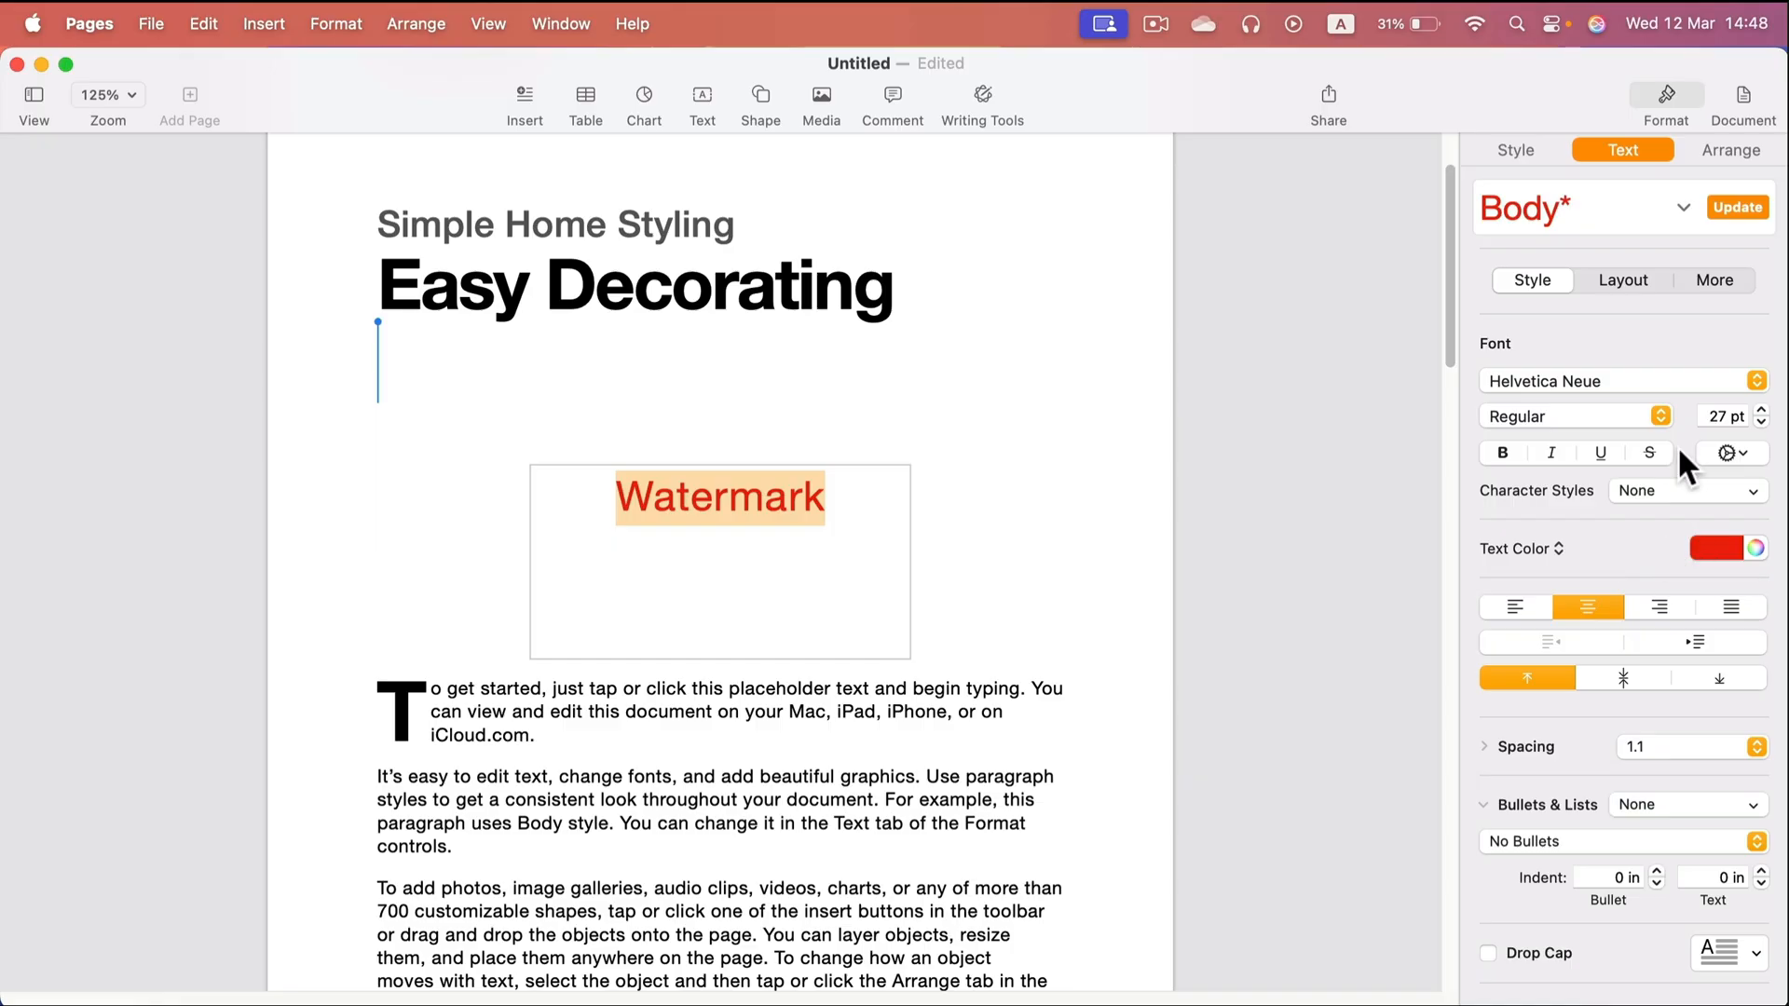
# Reduce the text box's opacity to 31% and shorten the box to about 0.62 in high so it fits the text
pyautogui.click(1533, 157)
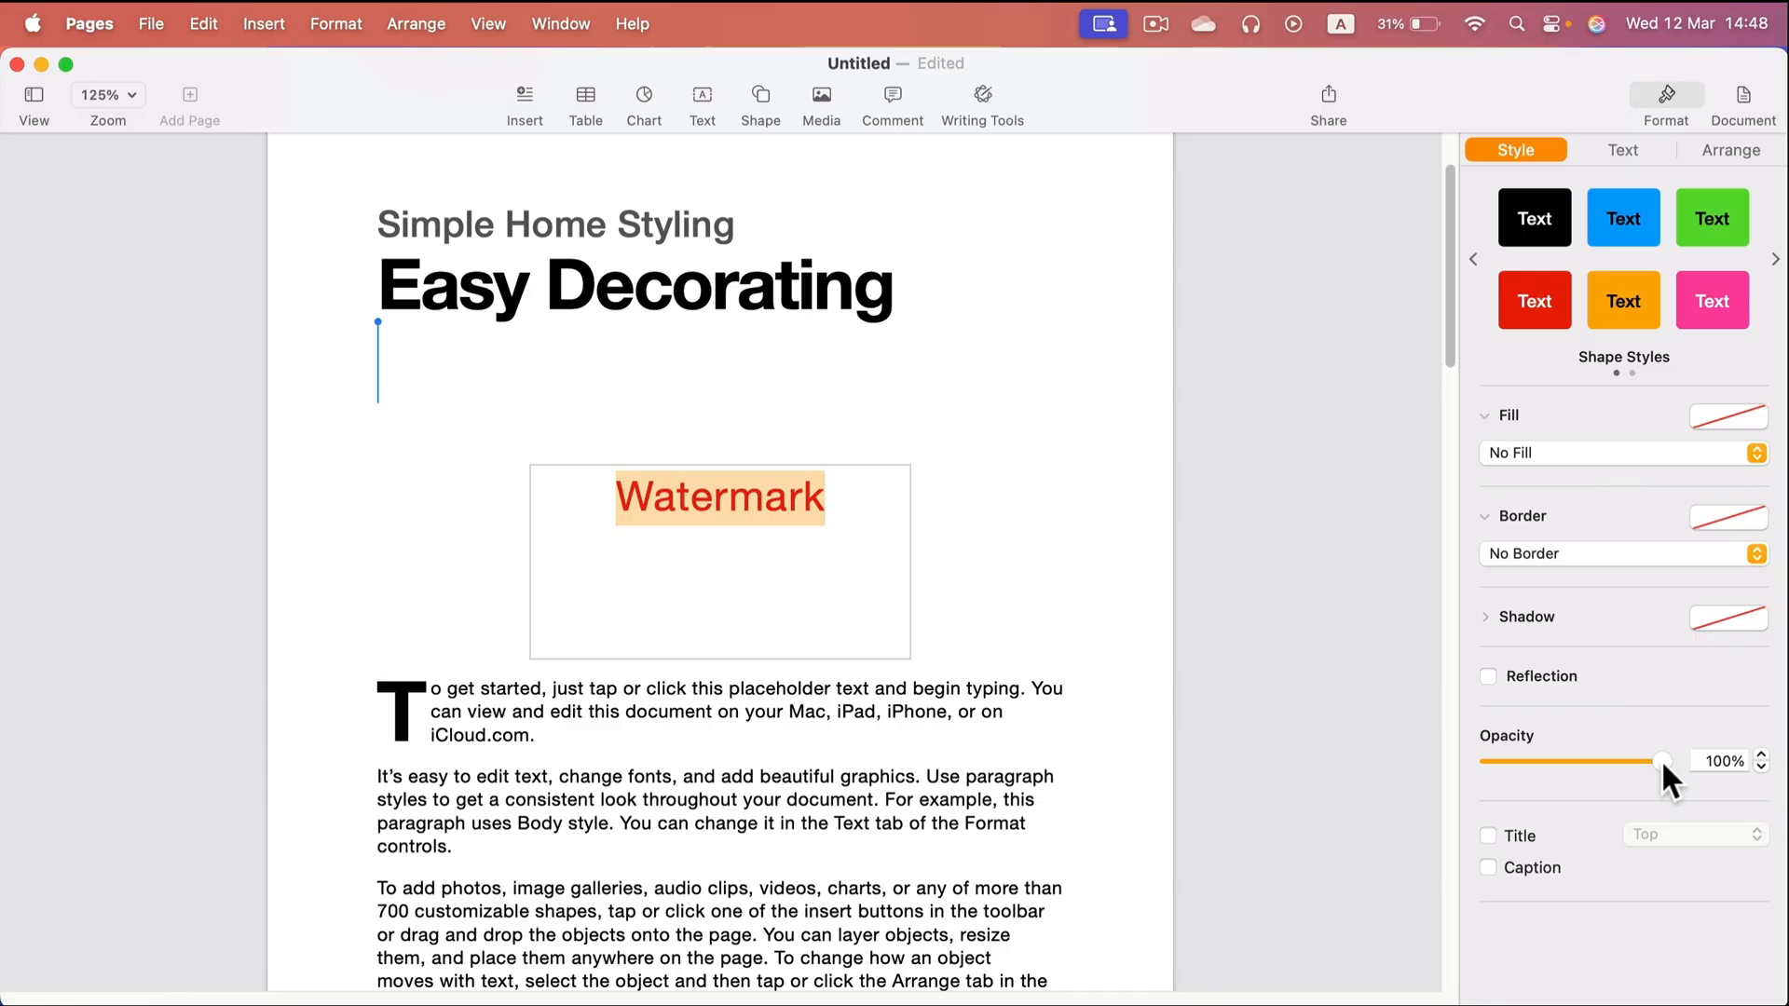
pyautogui.moveTo(1663, 763); pyautogui.dragTo(1543, 764)
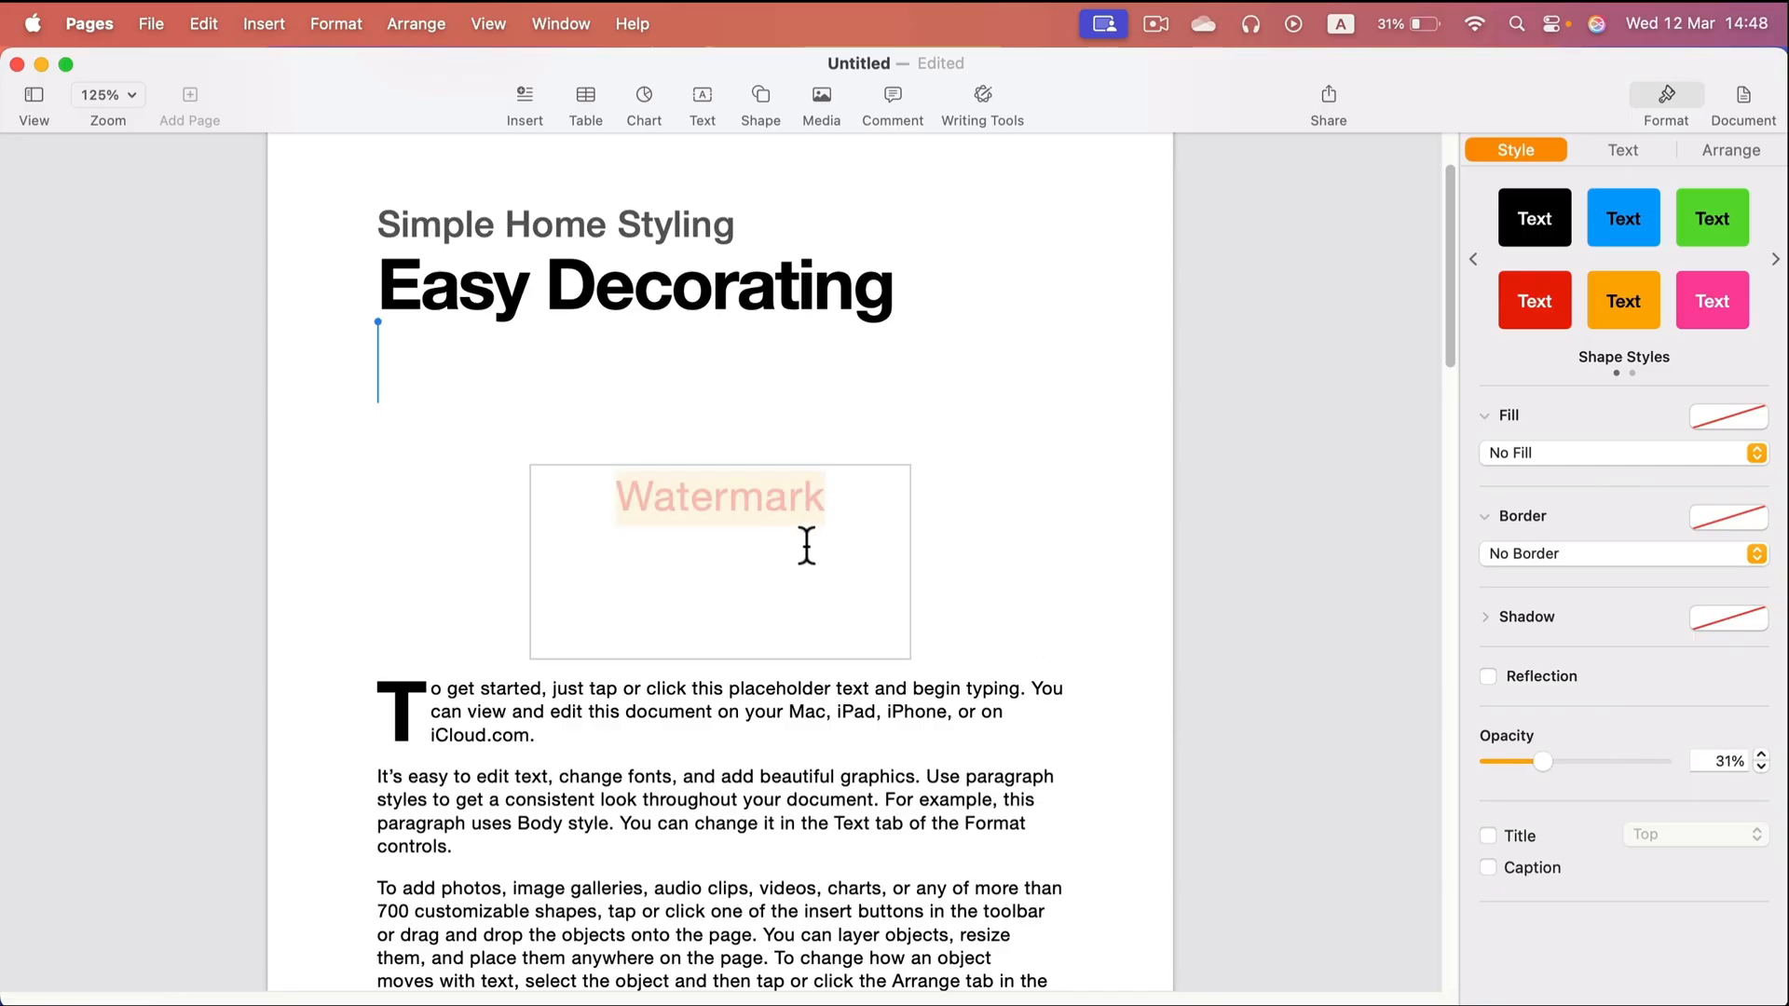
pyautogui.click(802, 551)
pyautogui.click(1054, 567)
pyautogui.click(762, 506)
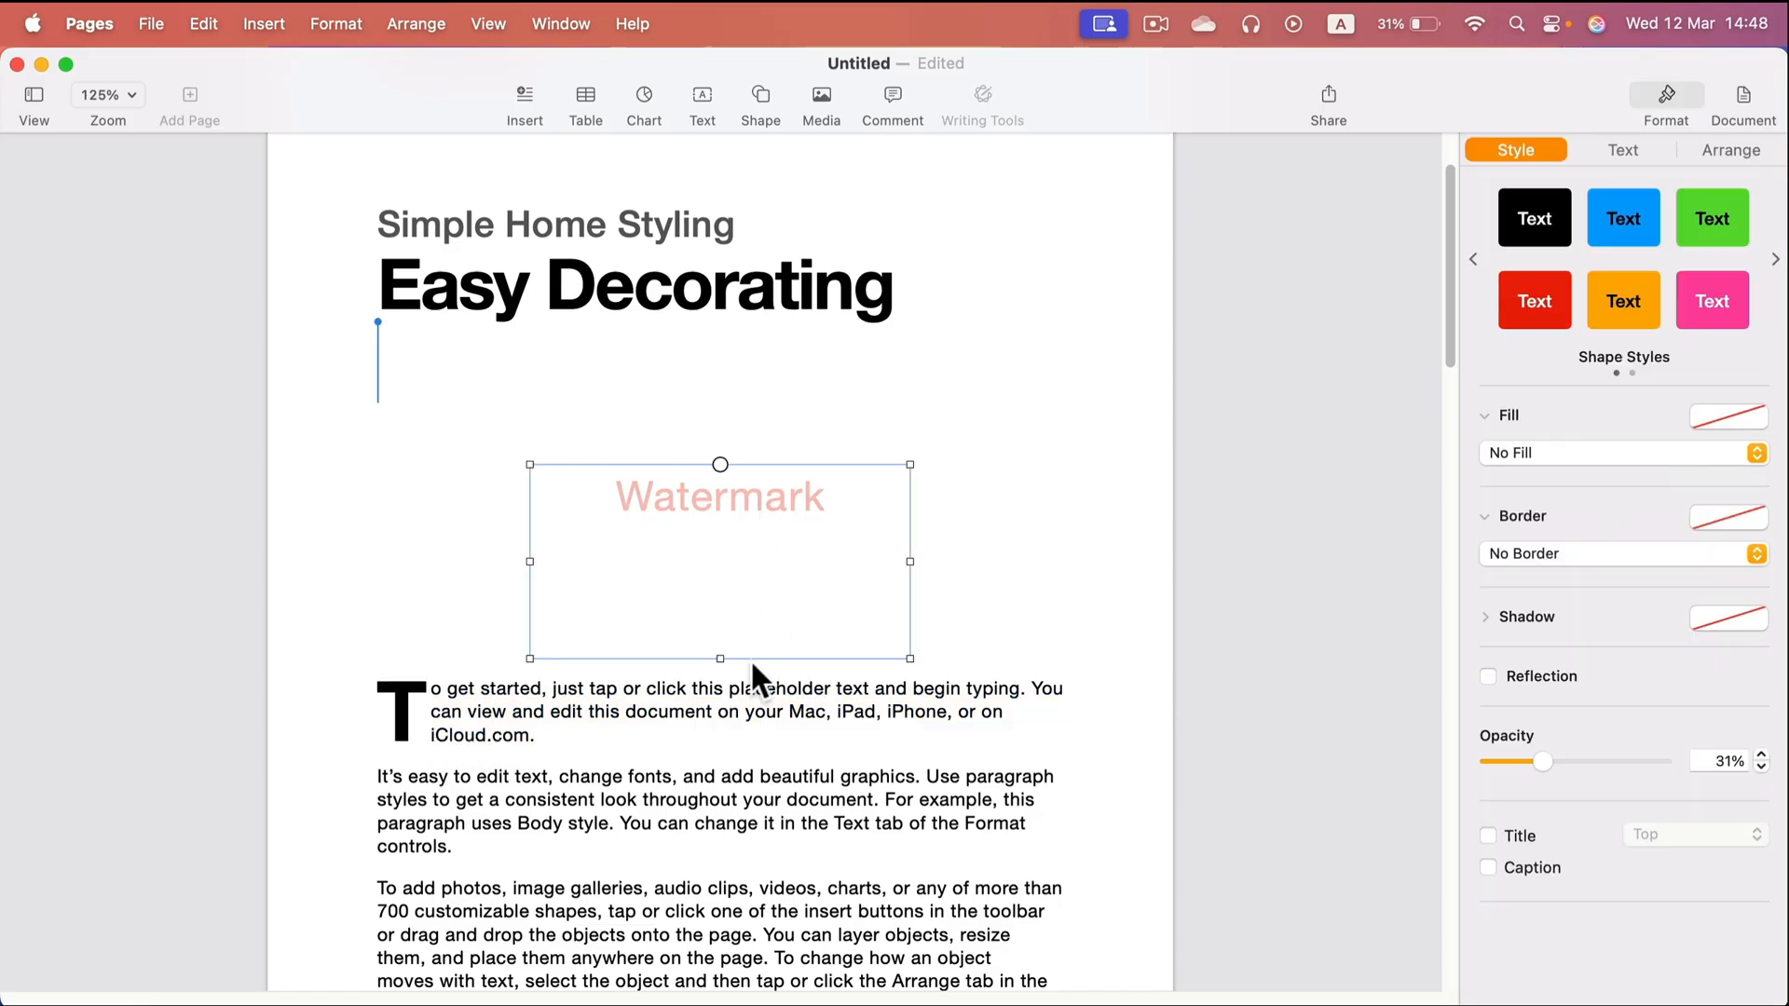
pyautogui.moveTo(720, 659); pyautogui.dragTo(736, 532)
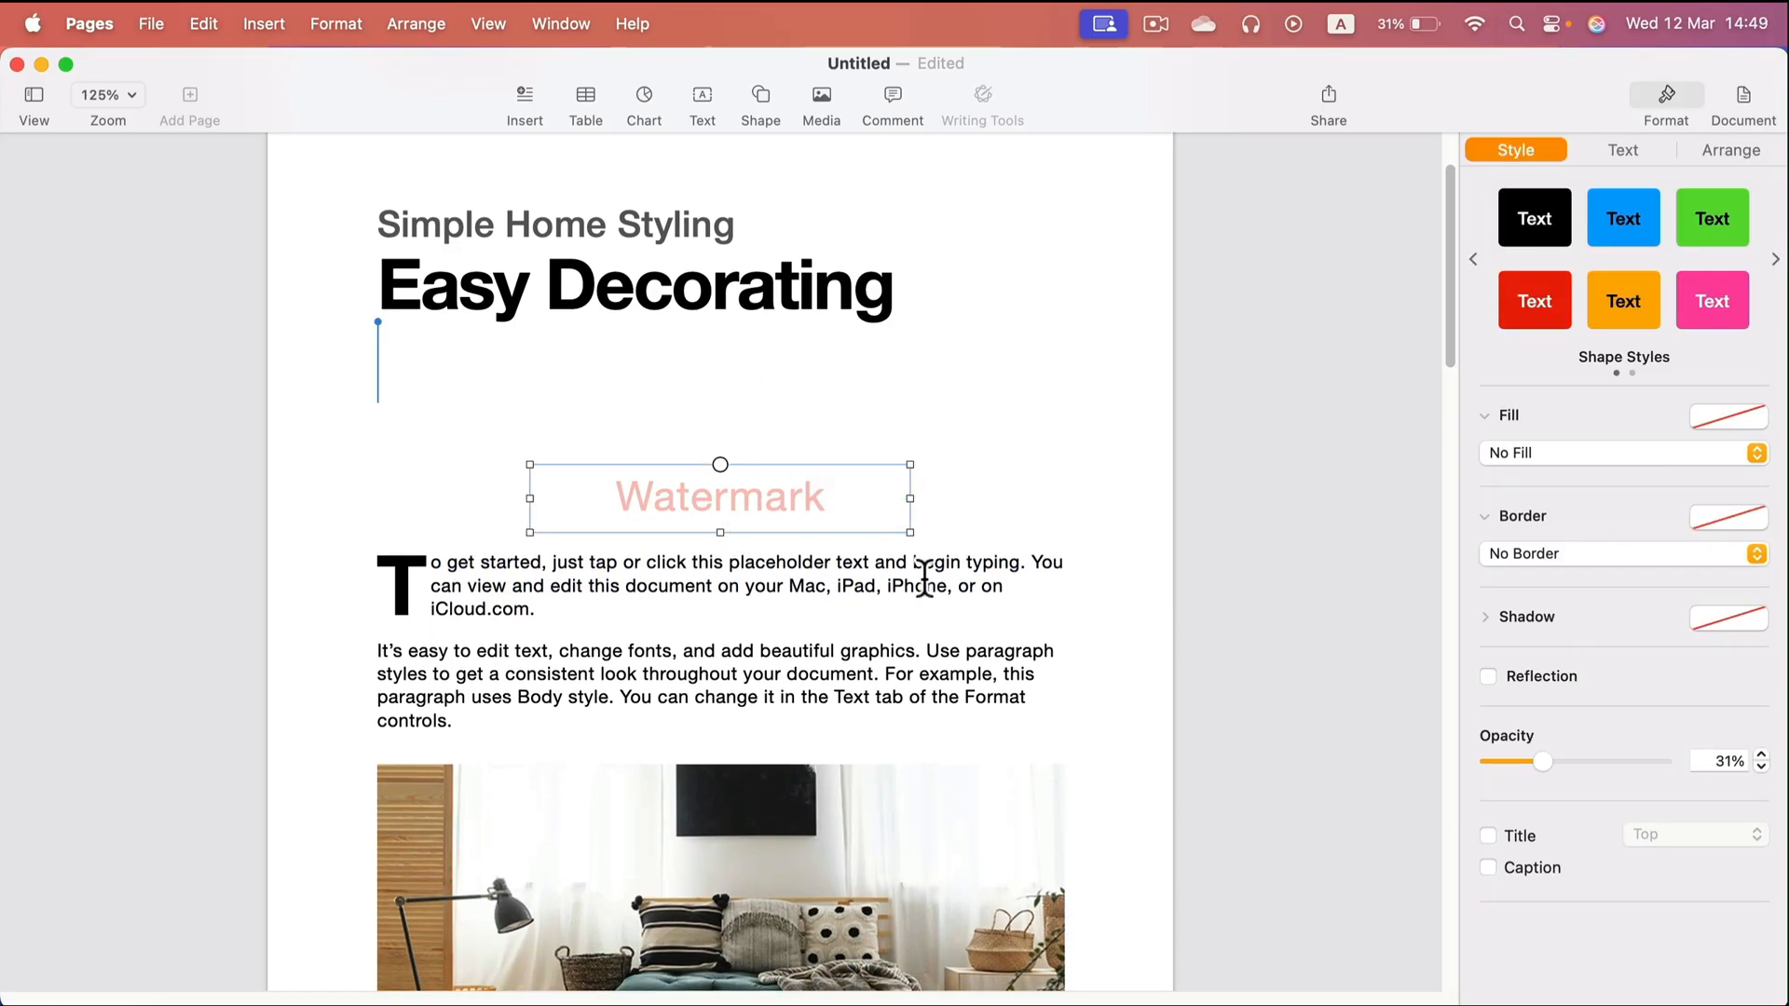
# Set the text box's text wrap to None and move it just below the title, at about X 4.27 in, Y 3.02 in
pyautogui.click(1721, 145)
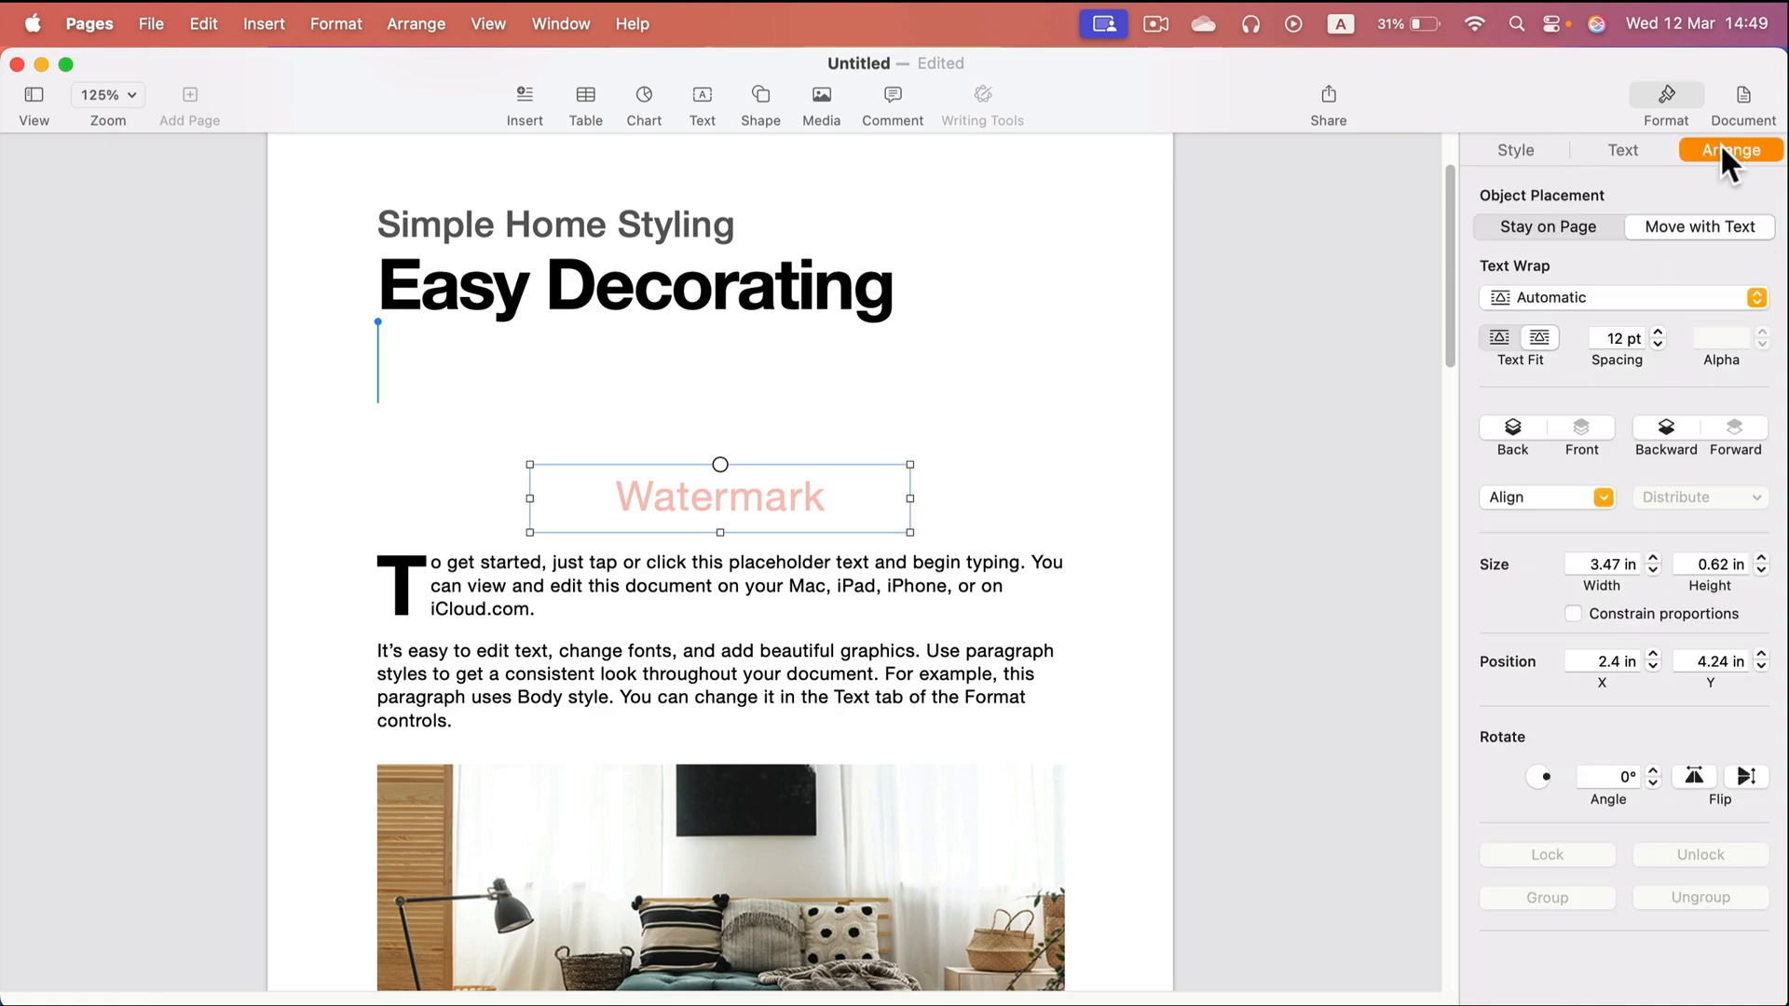
pyautogui.click(1569, 296)
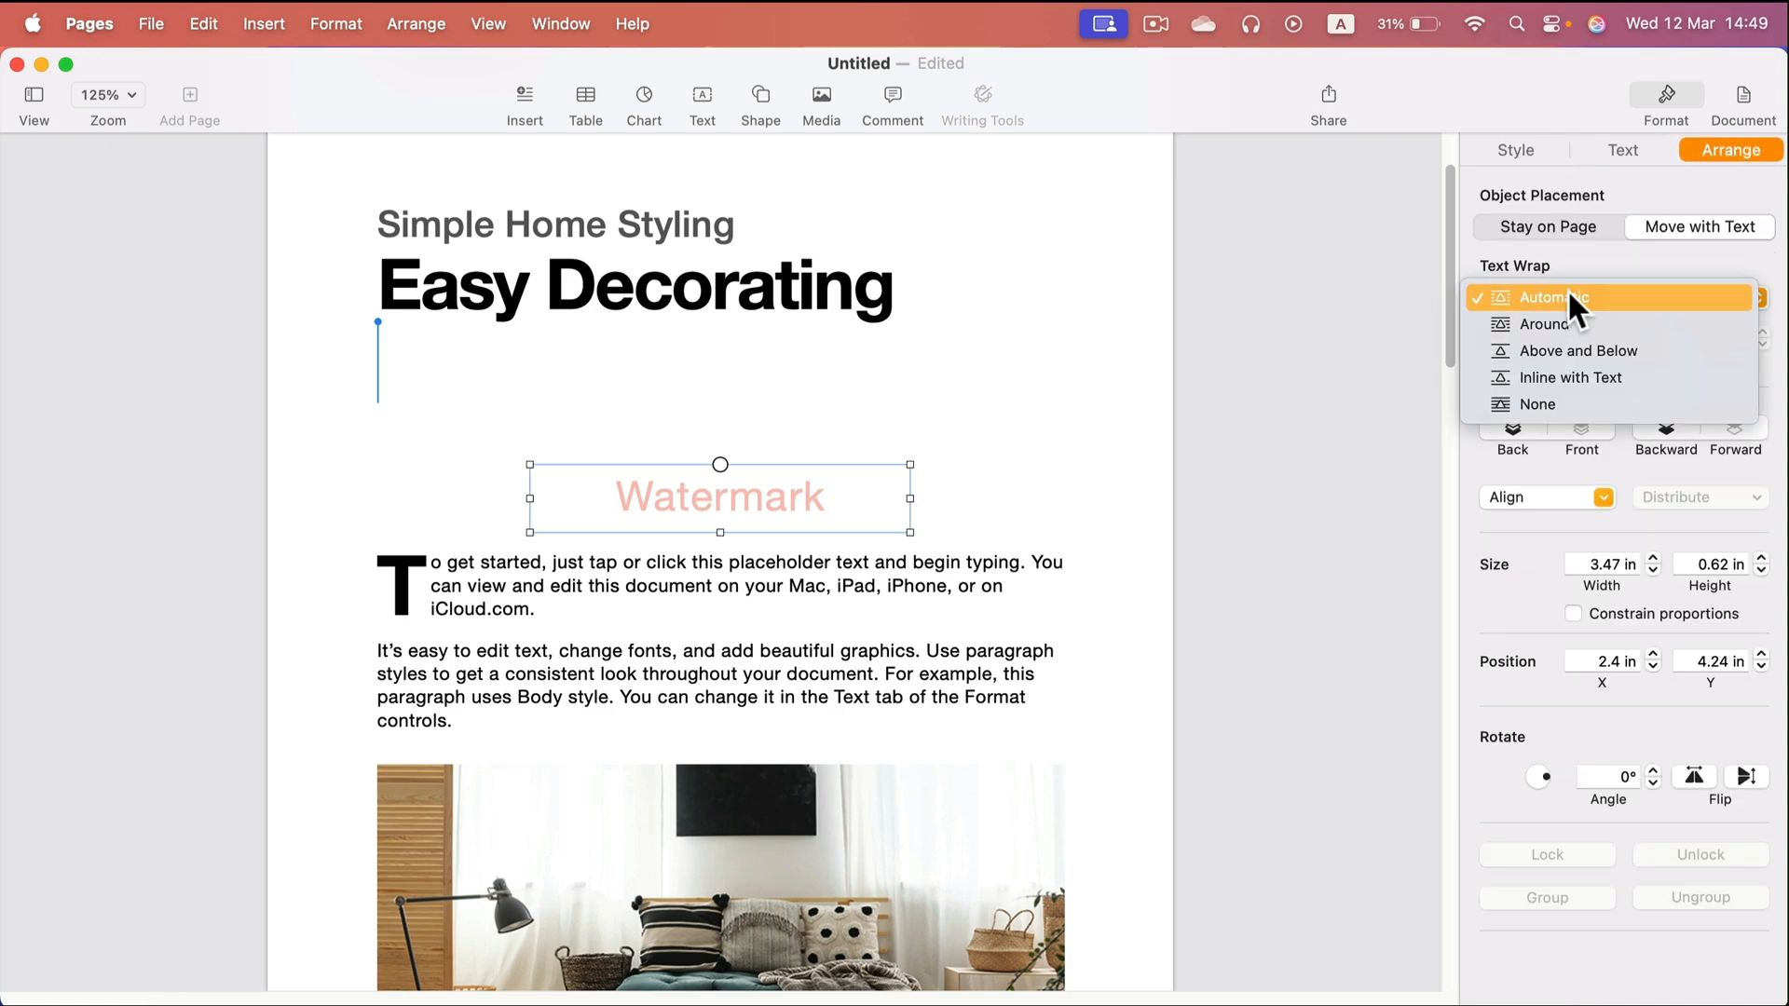
pyautogui.click(1571, 403)
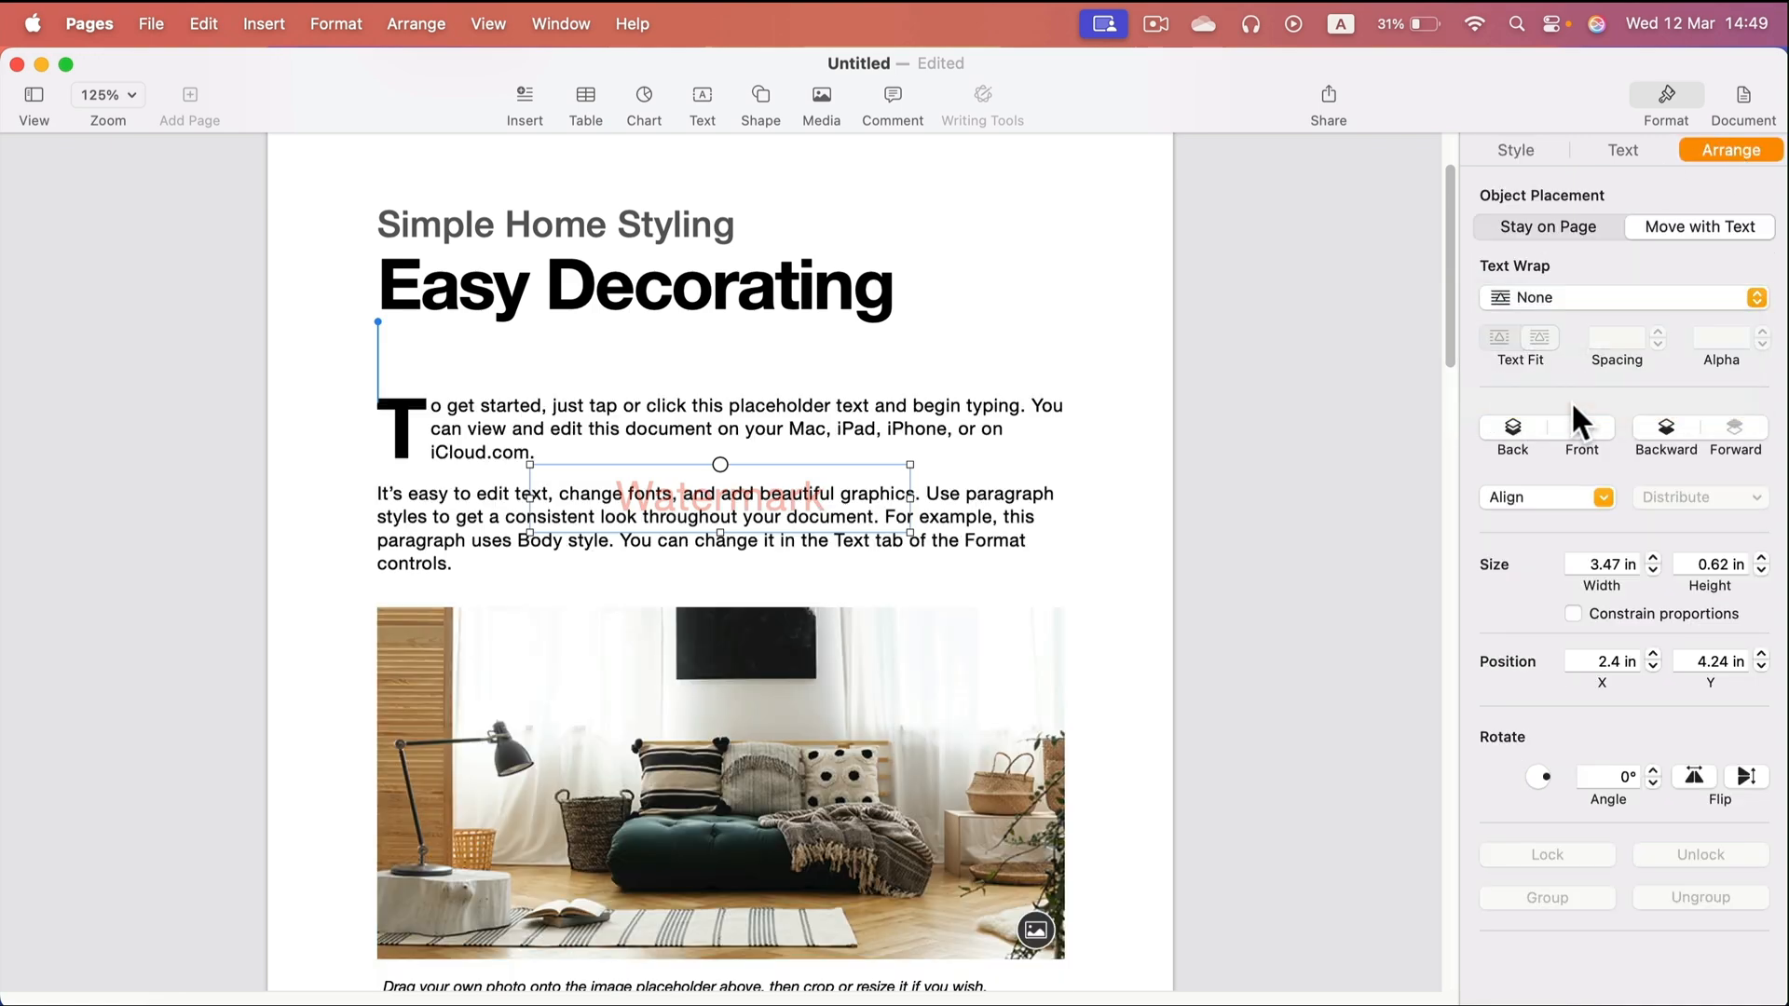
pyautogui.moveTo(792, 498); pyautogui.dragTo(1004, 324)
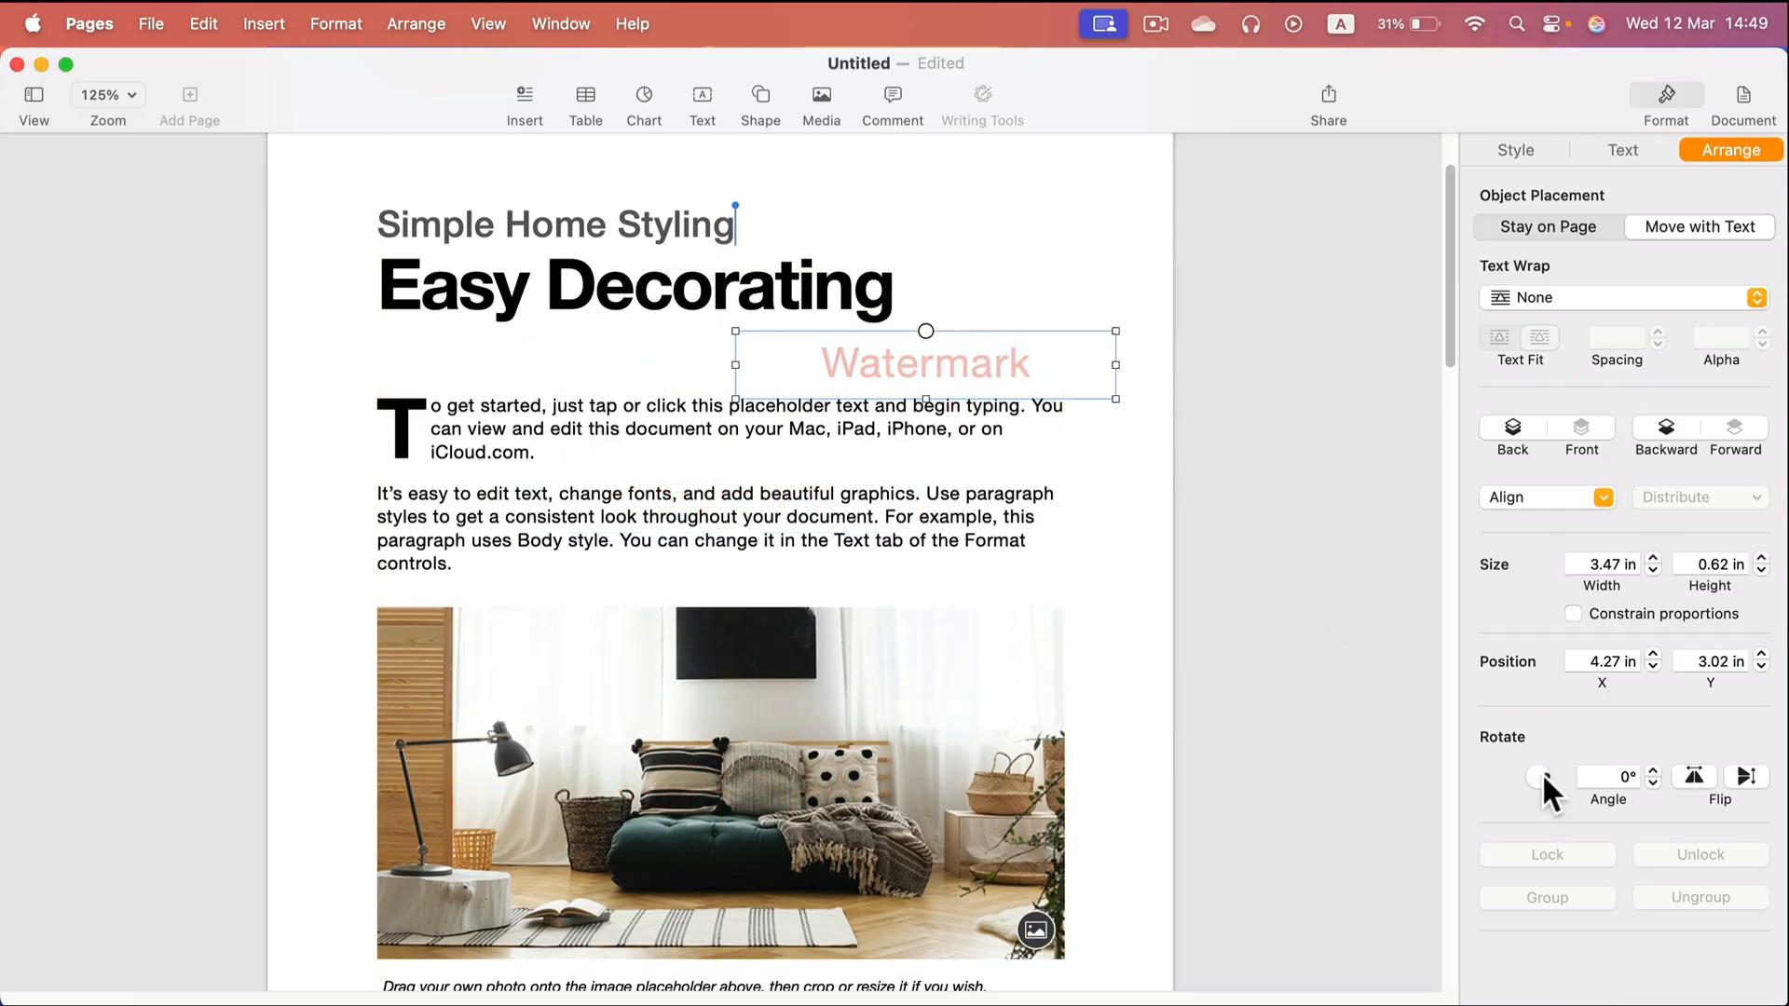
# Rotate the watermark box by 45° and move it over the opening paragraphs, at about X 2.68 in, Y 2.5 in
pyautogui.click(1612, 776)
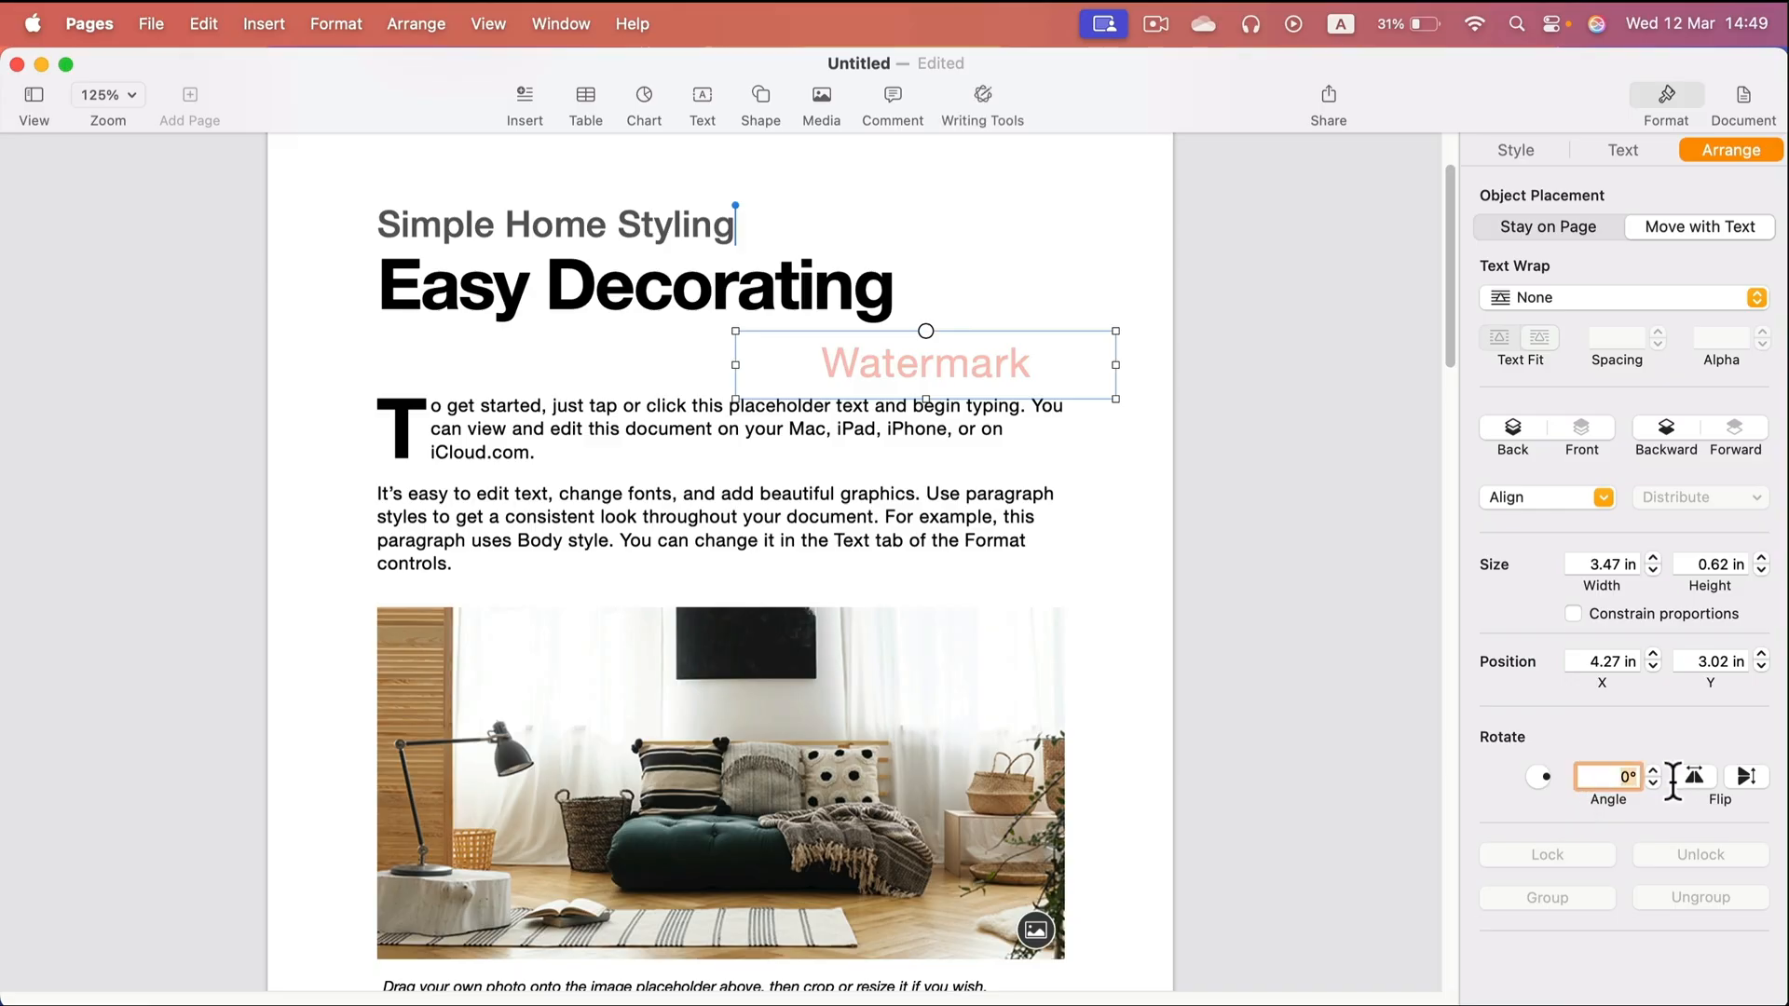
pyautogui.write('45')
pyautogui.press('Return')
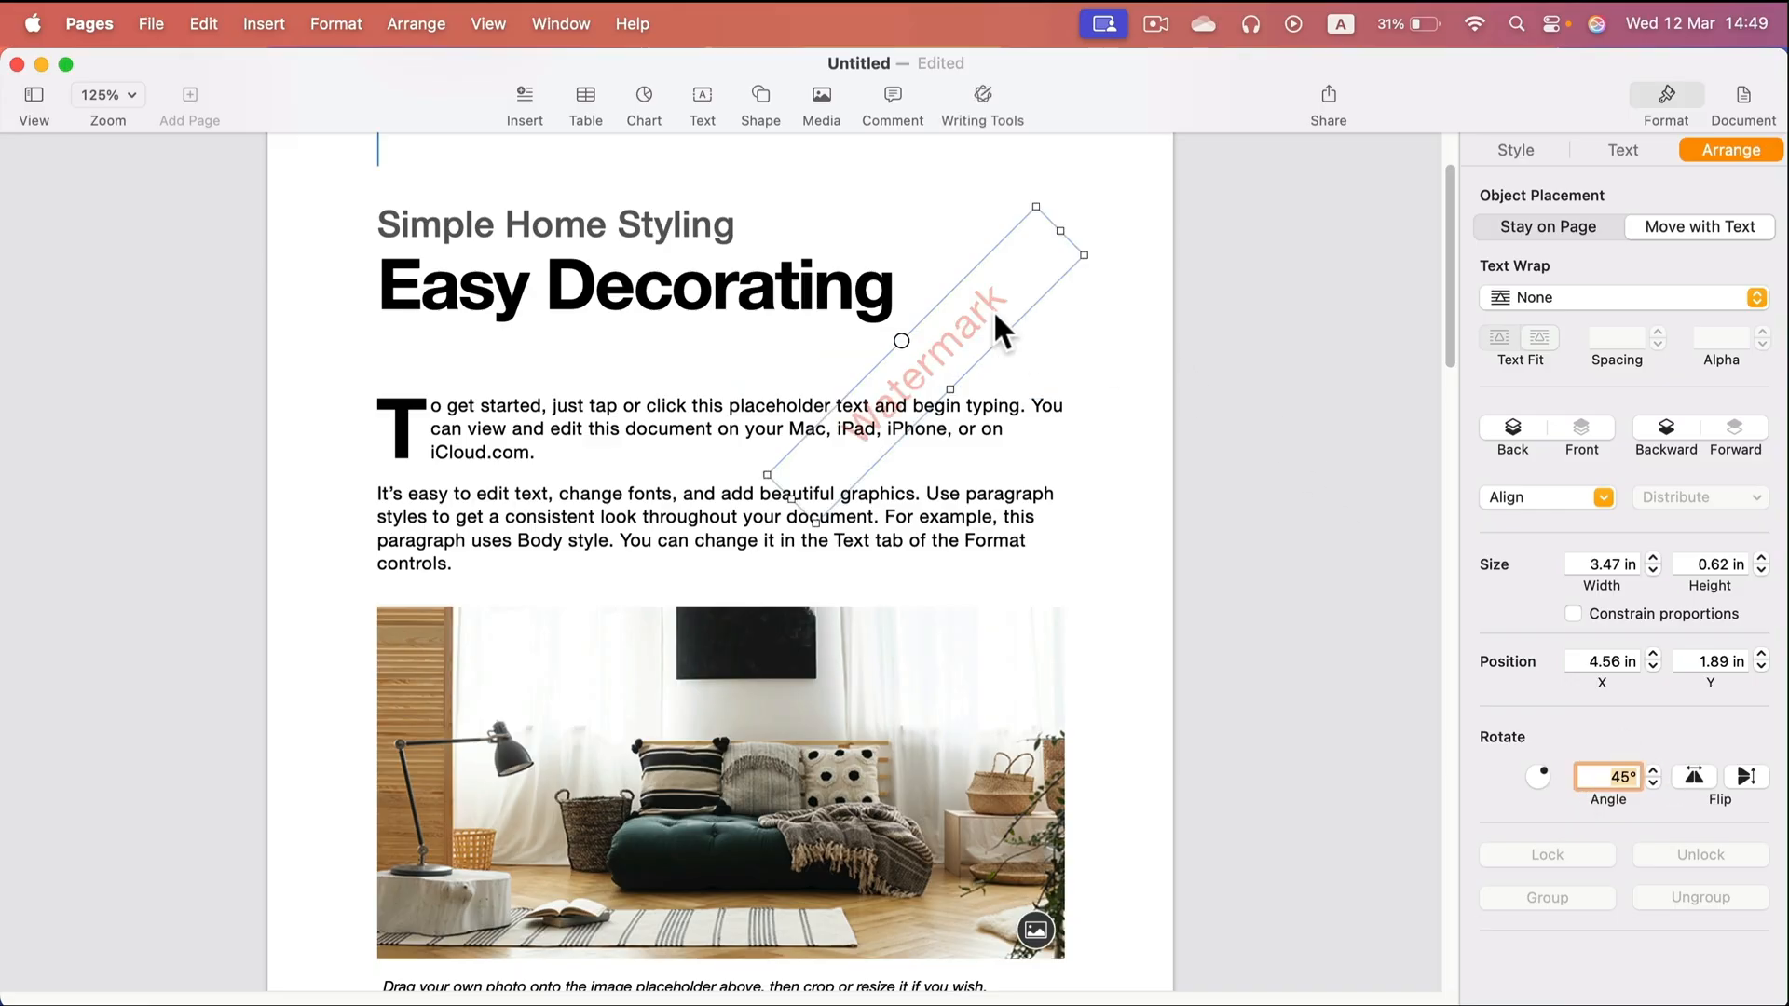
pyautogui.moveTo(998, 321); pyautogui.dragTo(785, 367)
pyautogui.click(1036, 363)
pyautogui.click(779, 361)
# Move the watermark text box to the section layout so that it repeats on every page
pyautogui.scroll(-5, 799, 582)
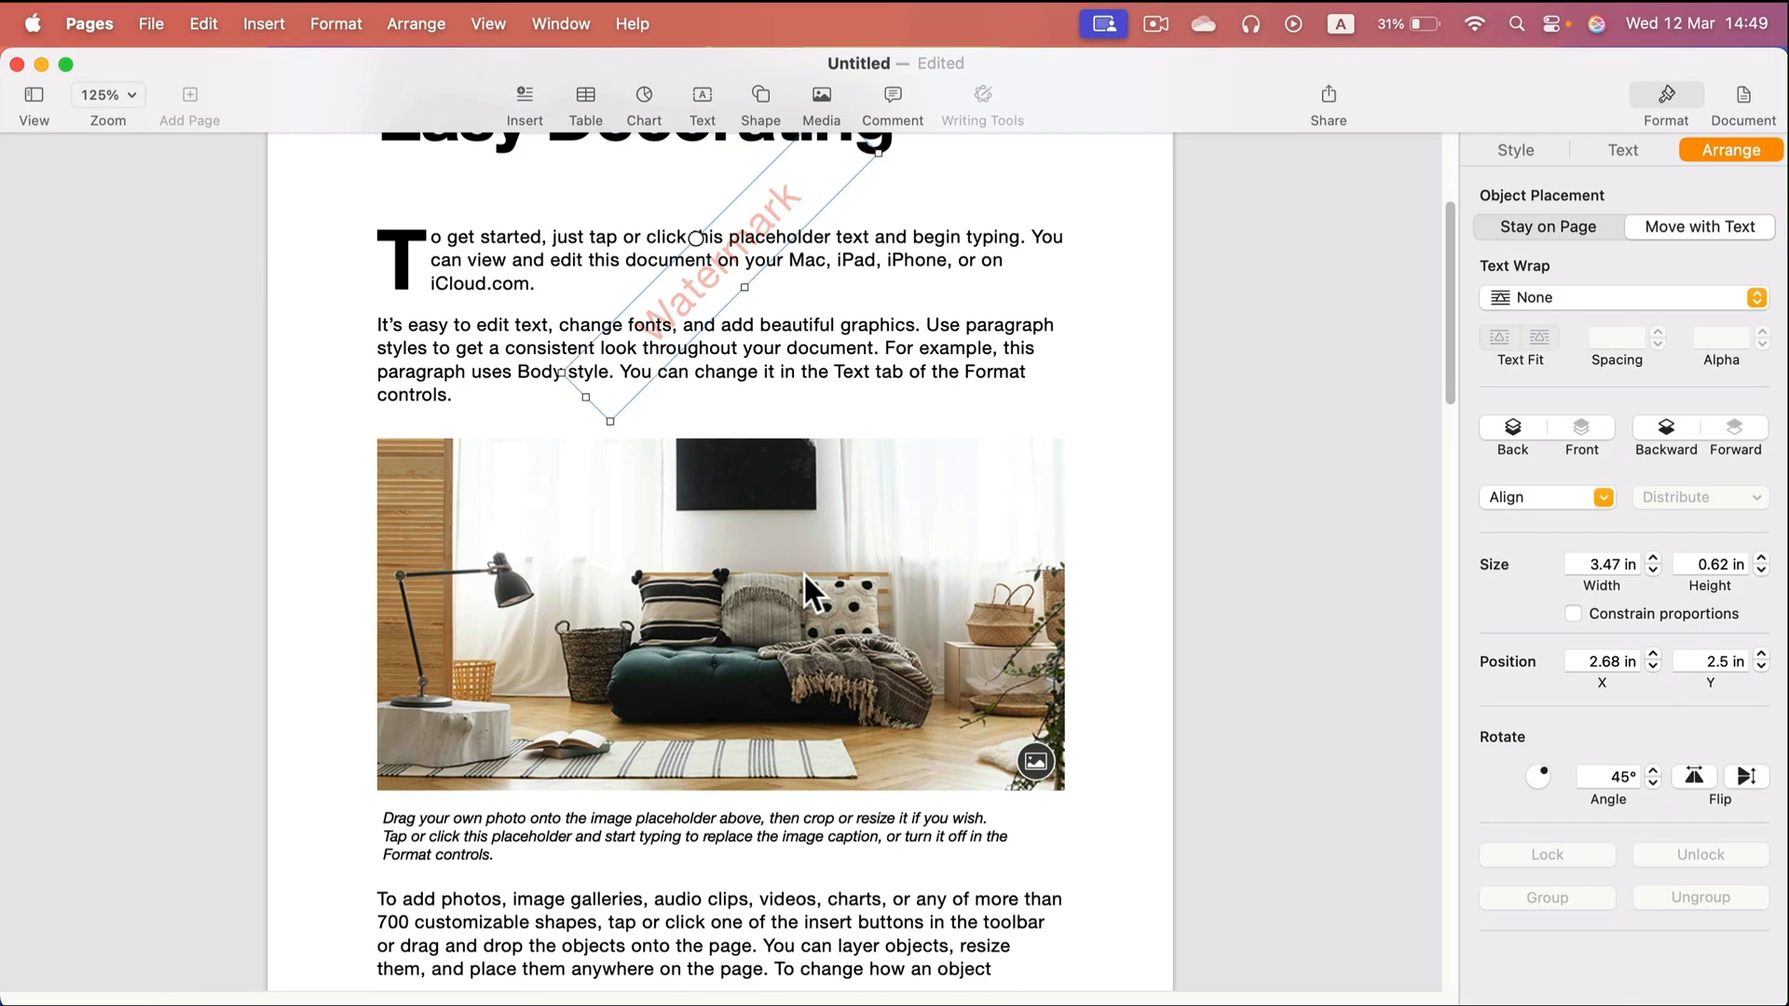
pyautogui.scroll(-15, 723, 625)
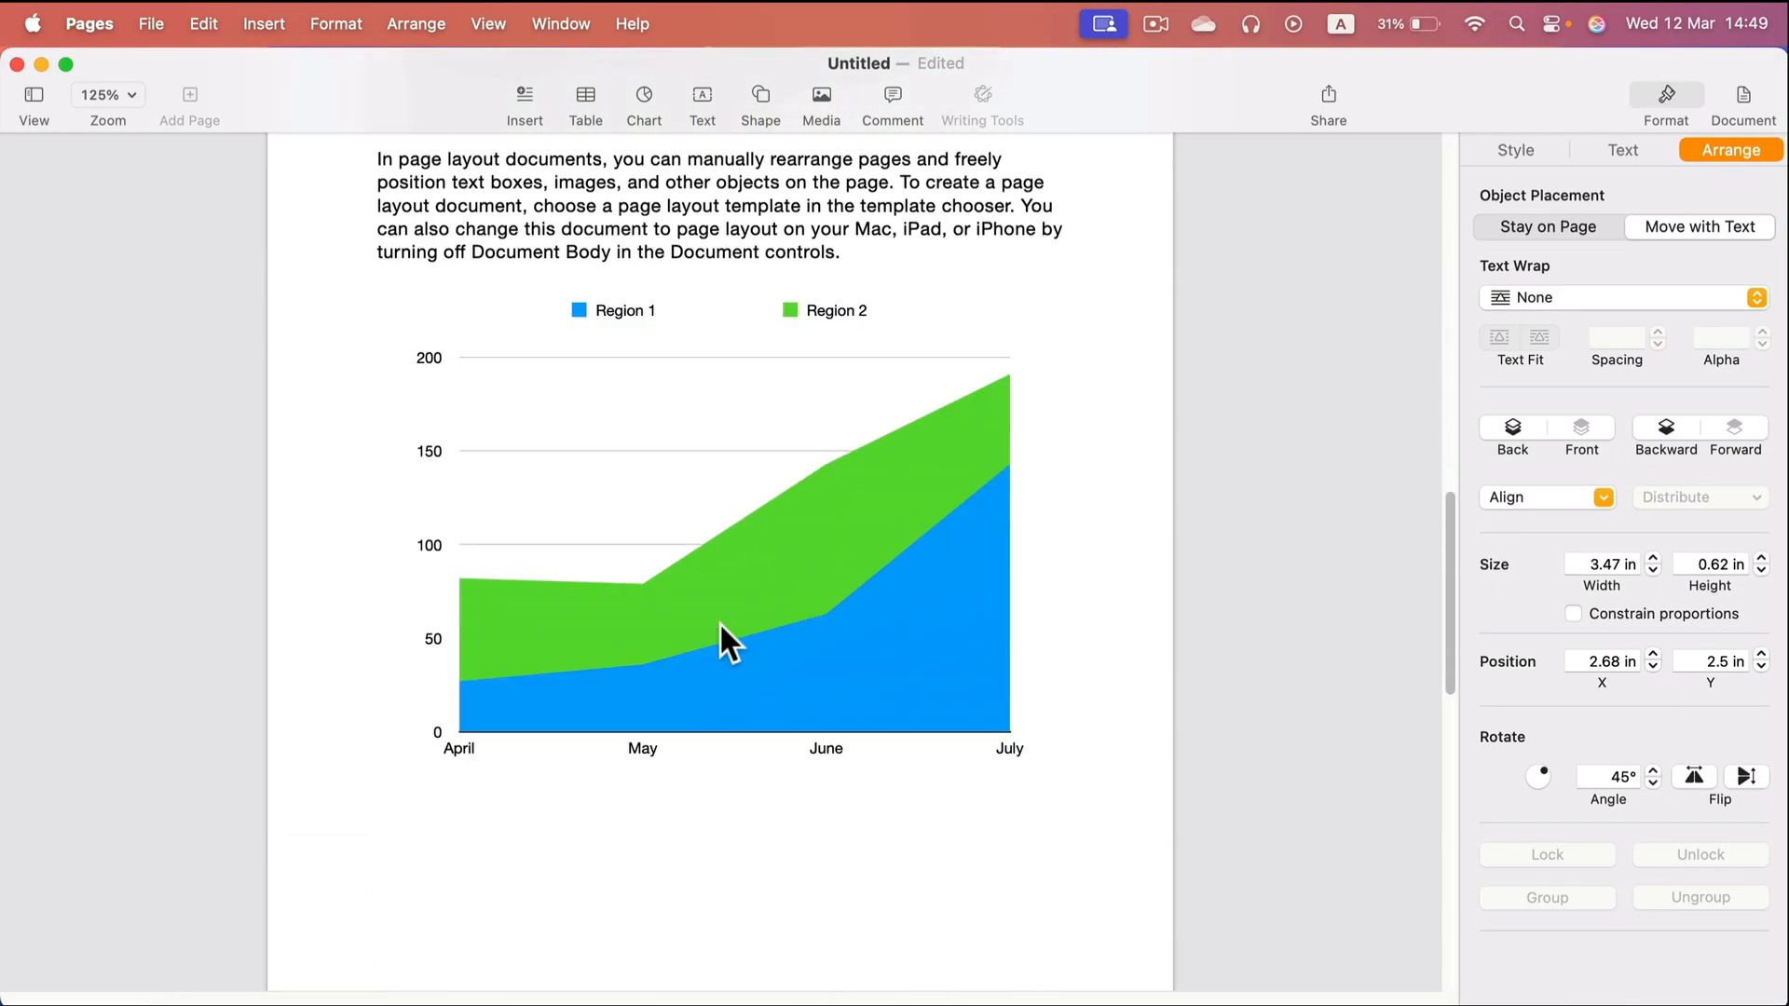
pyautogui.scroll(20, 722, 624)
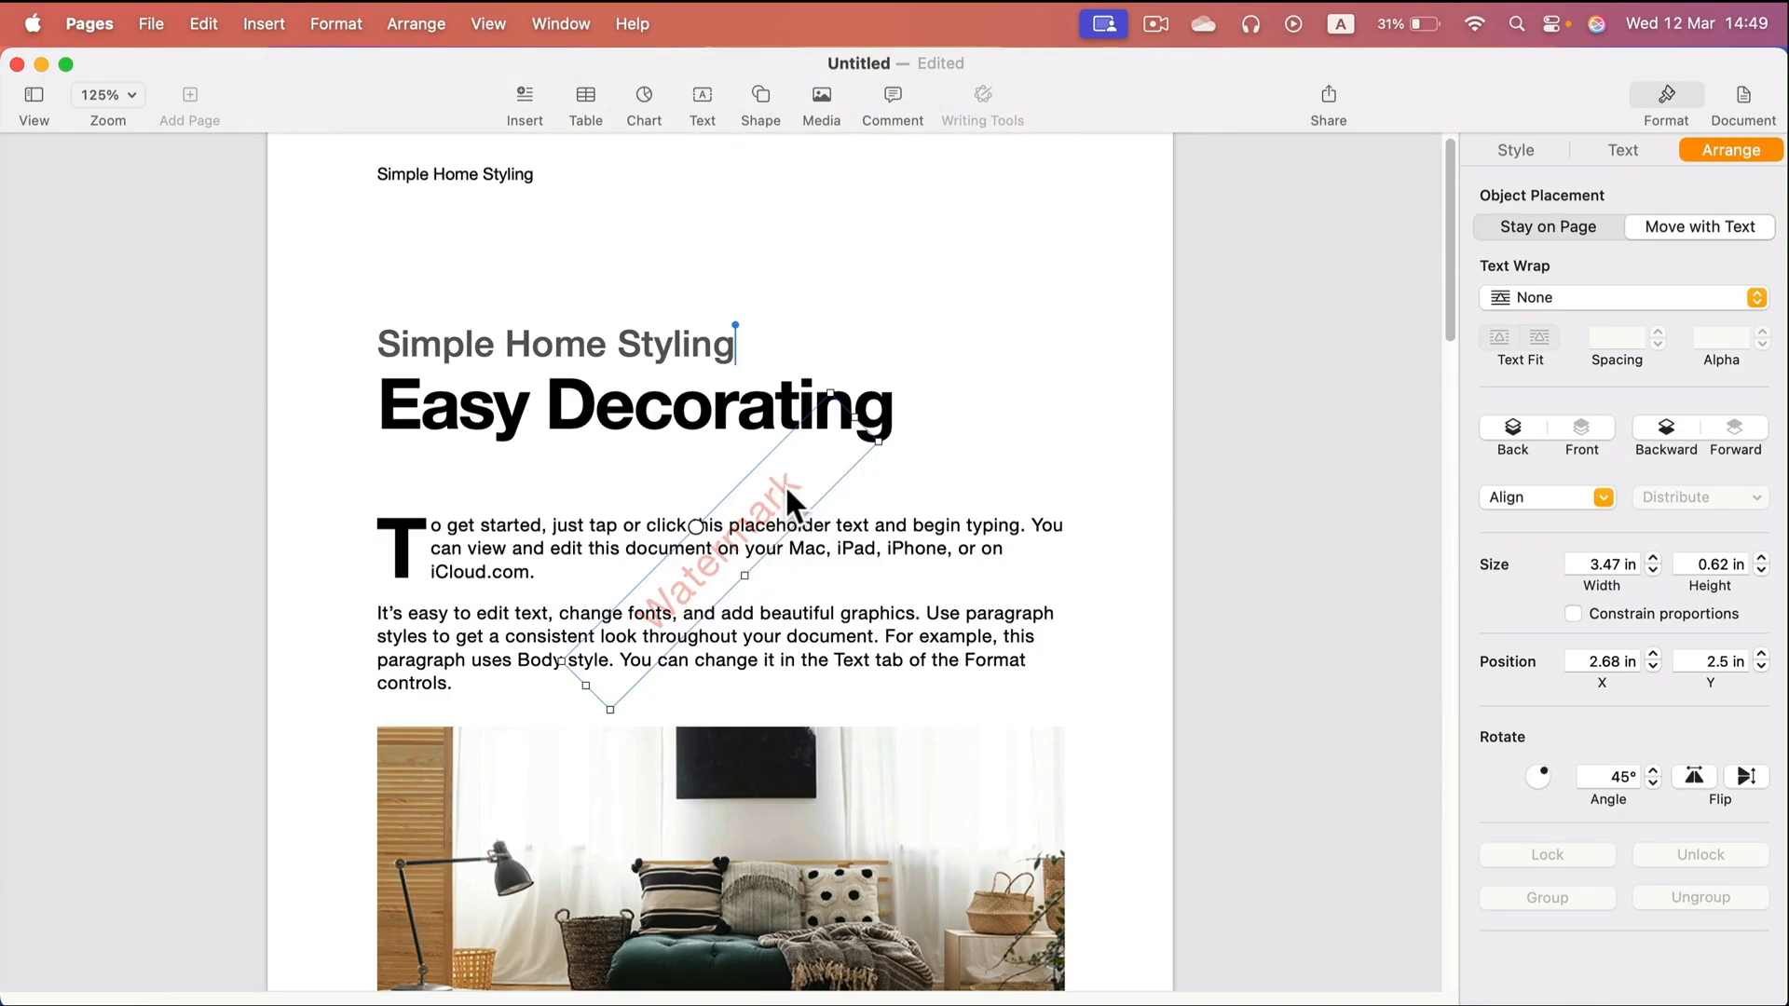
pyautogui.click(414, 23)
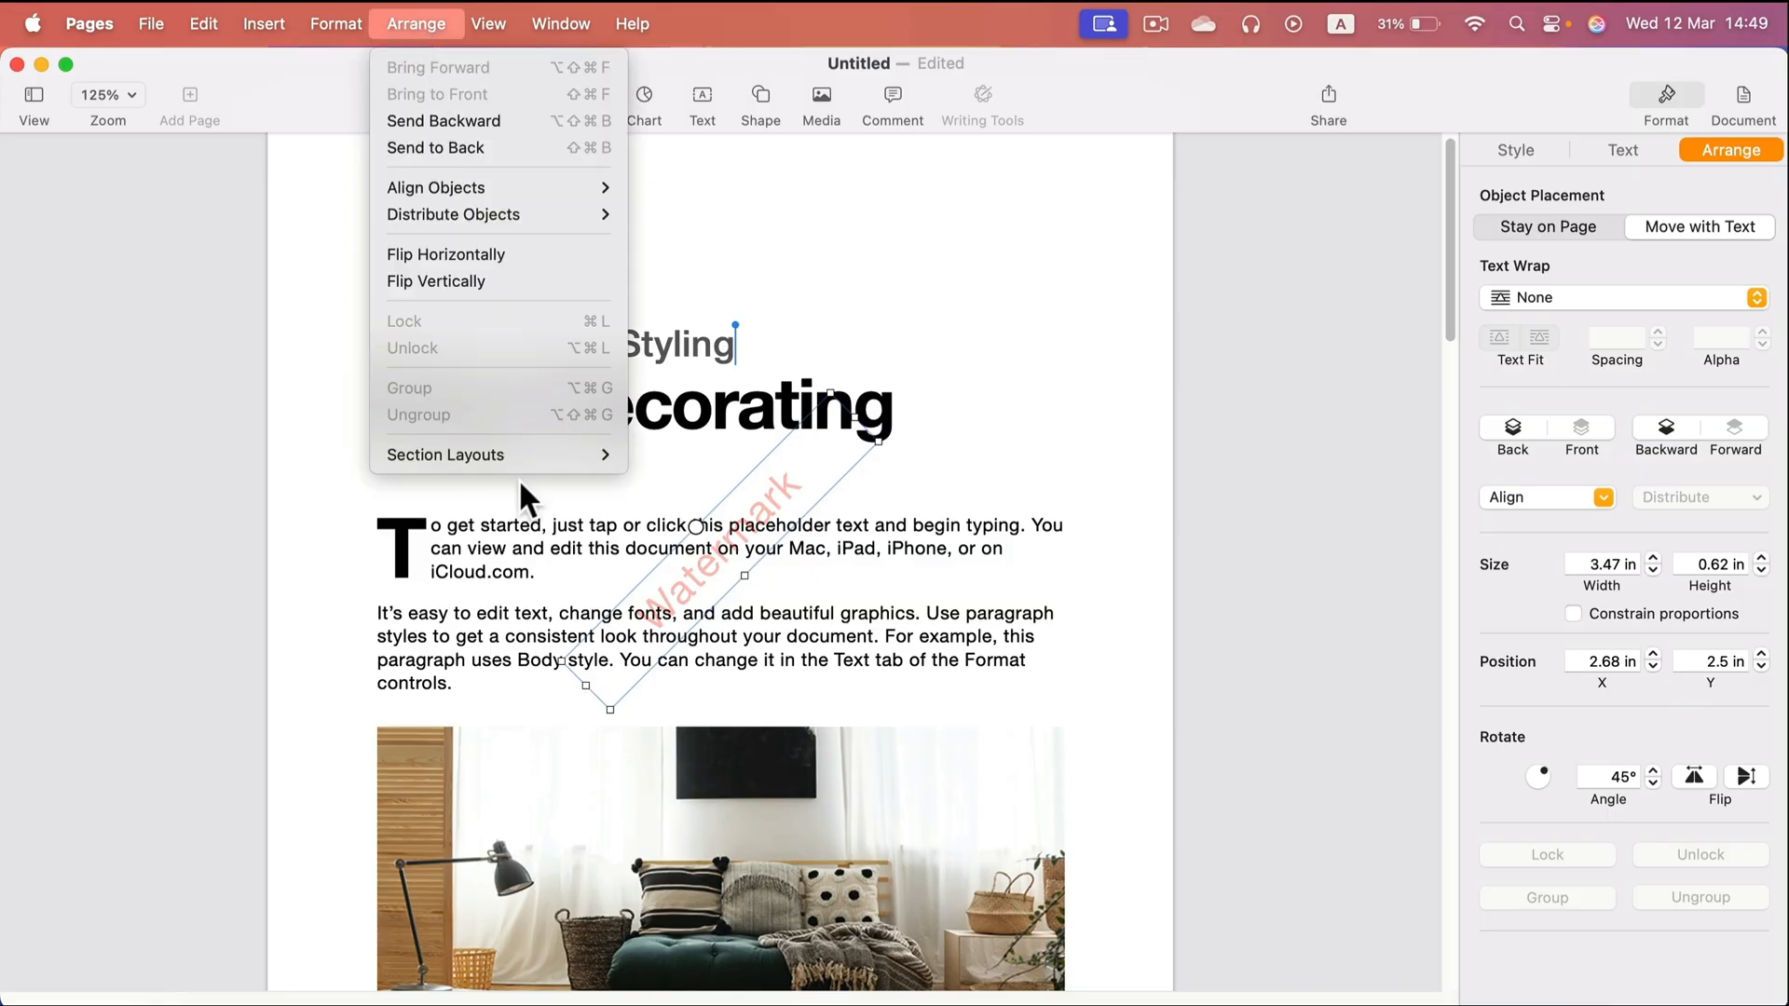
pyautogui.moveTo(421, 460)
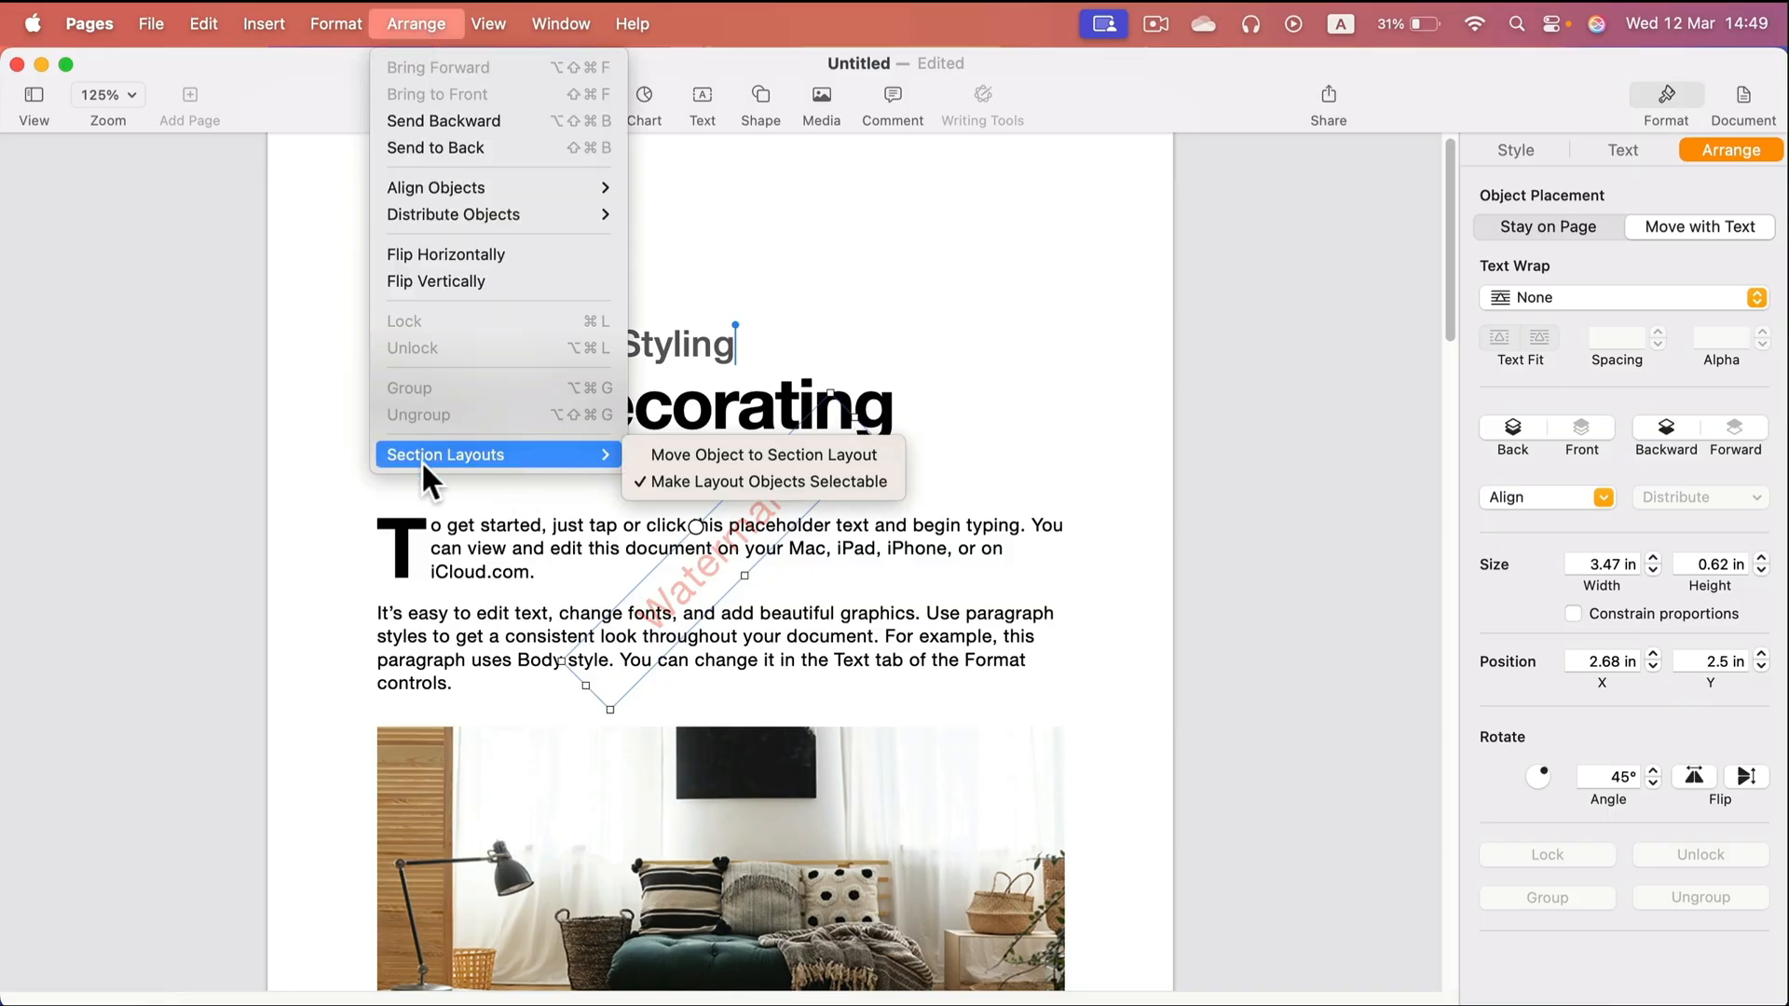
pyautogui.click(662, 454)
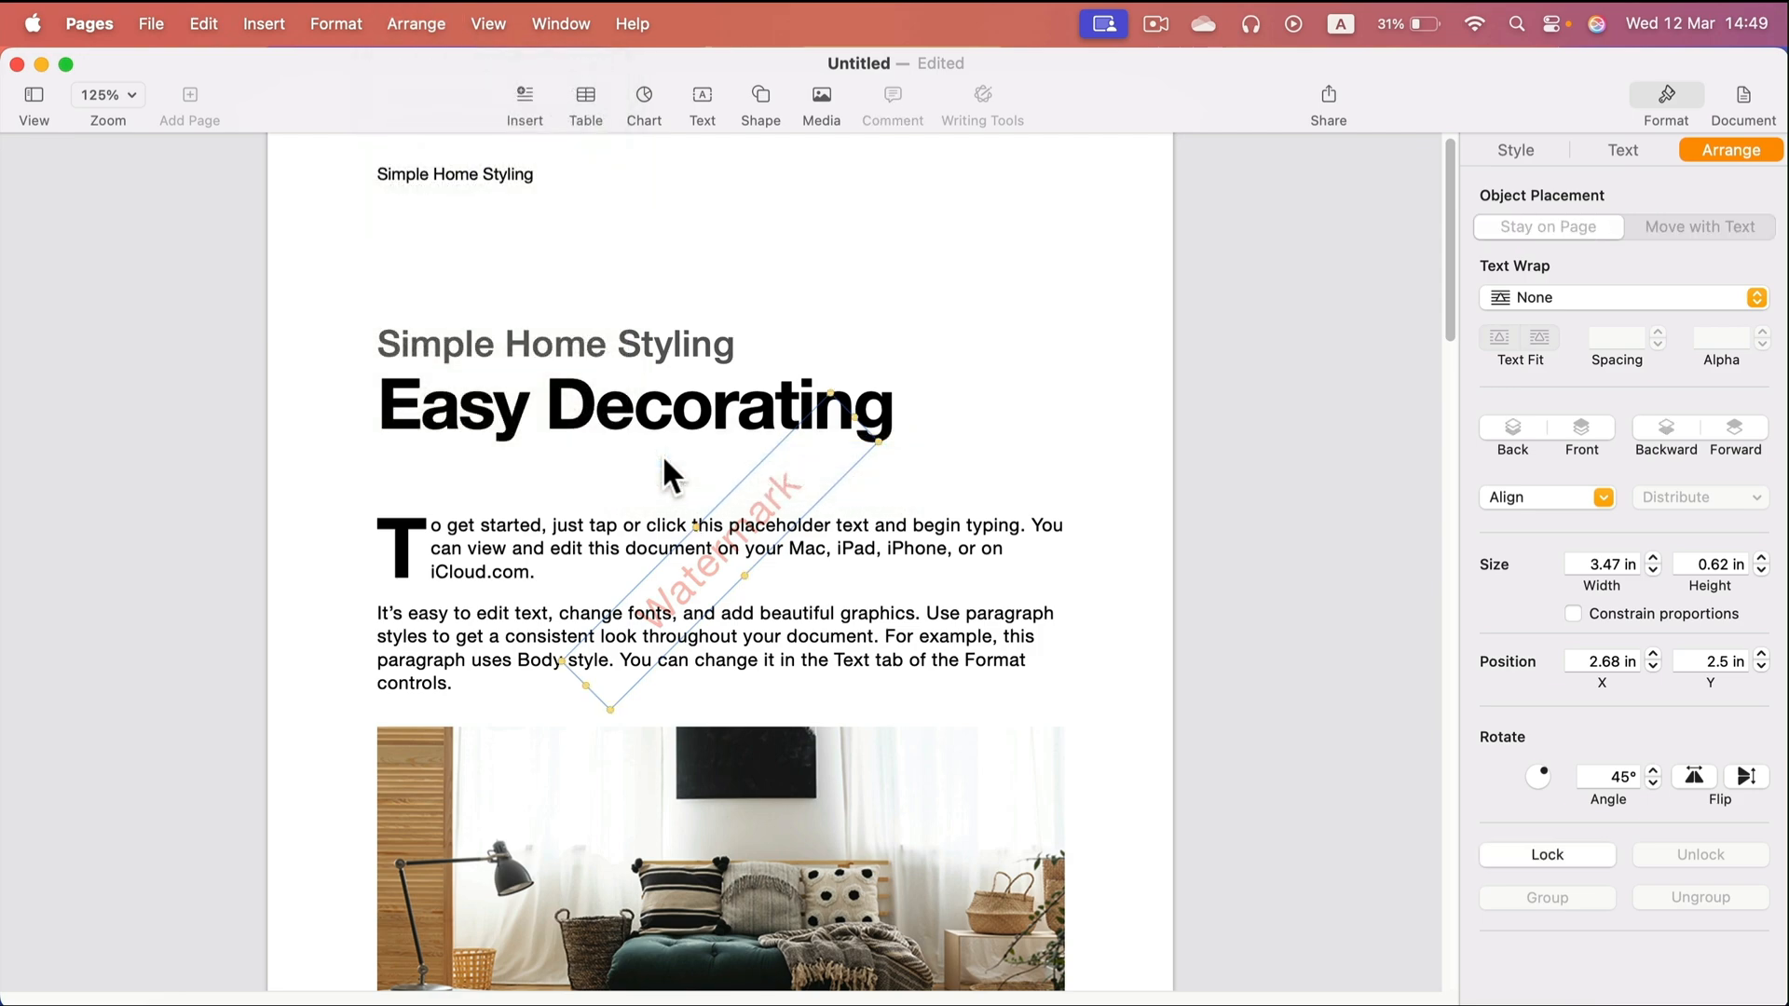
# Turn off the option that makes section layout objects selectable
pyautogui.click(437, 15)
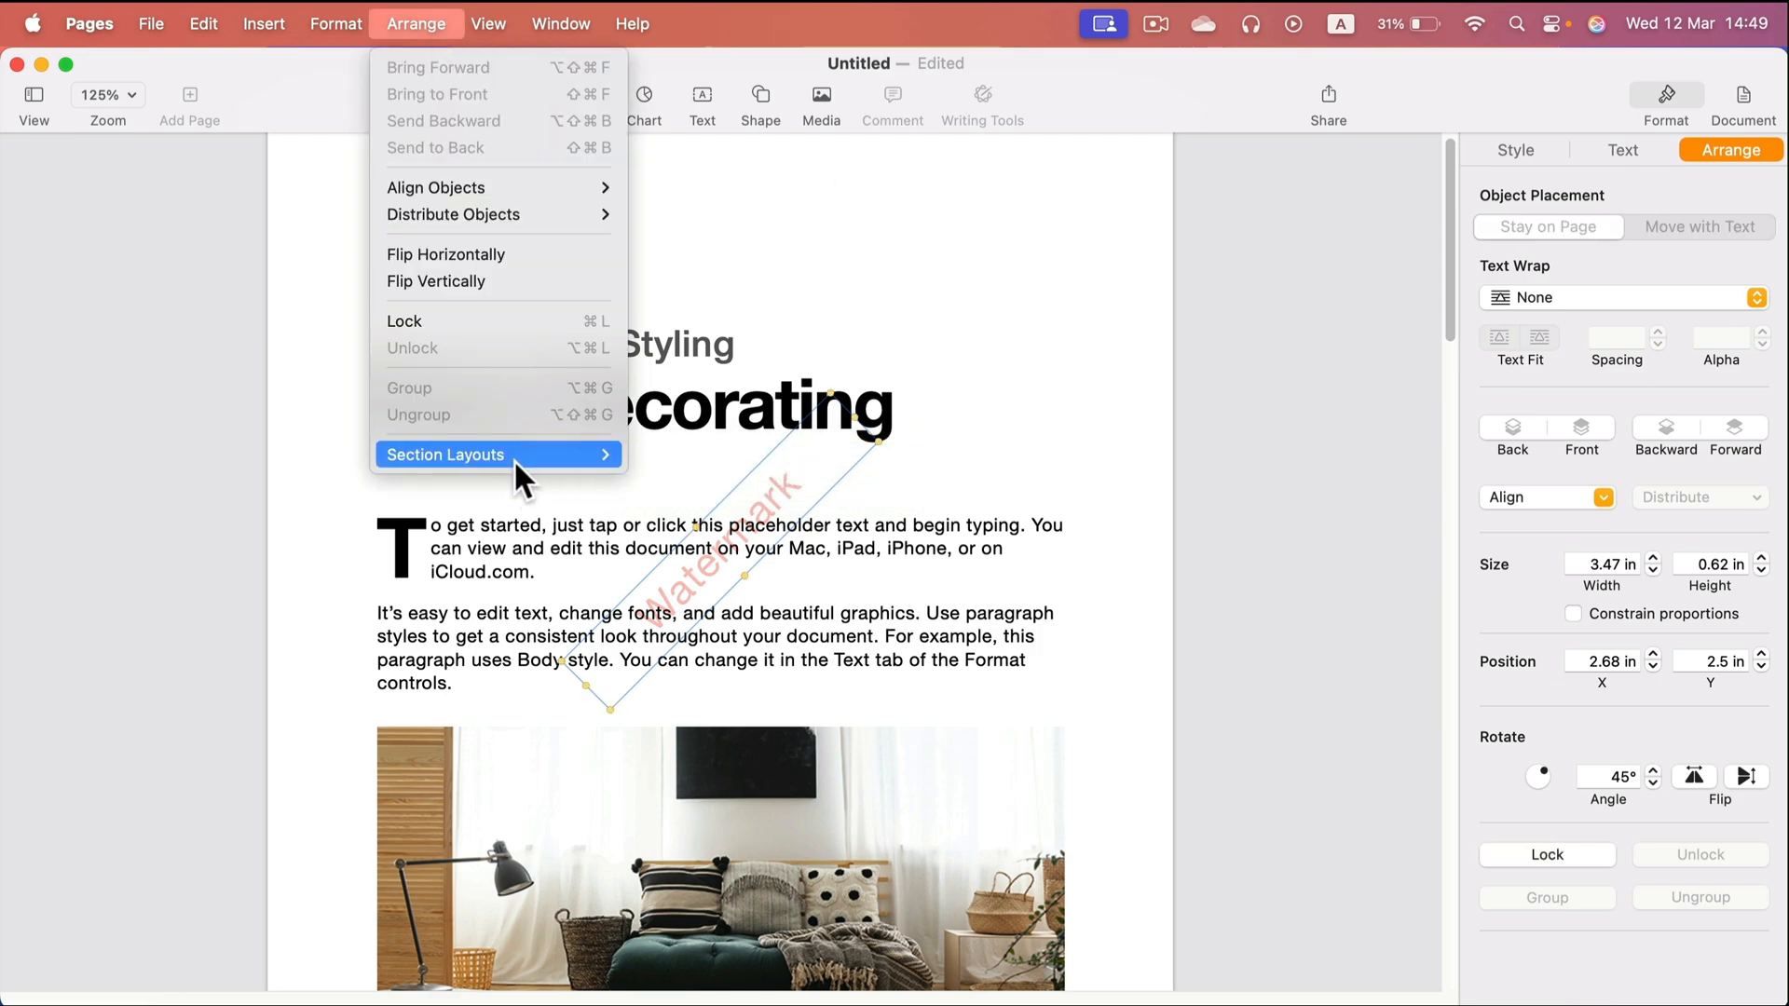
pyautogui.moveTo(517, 455)
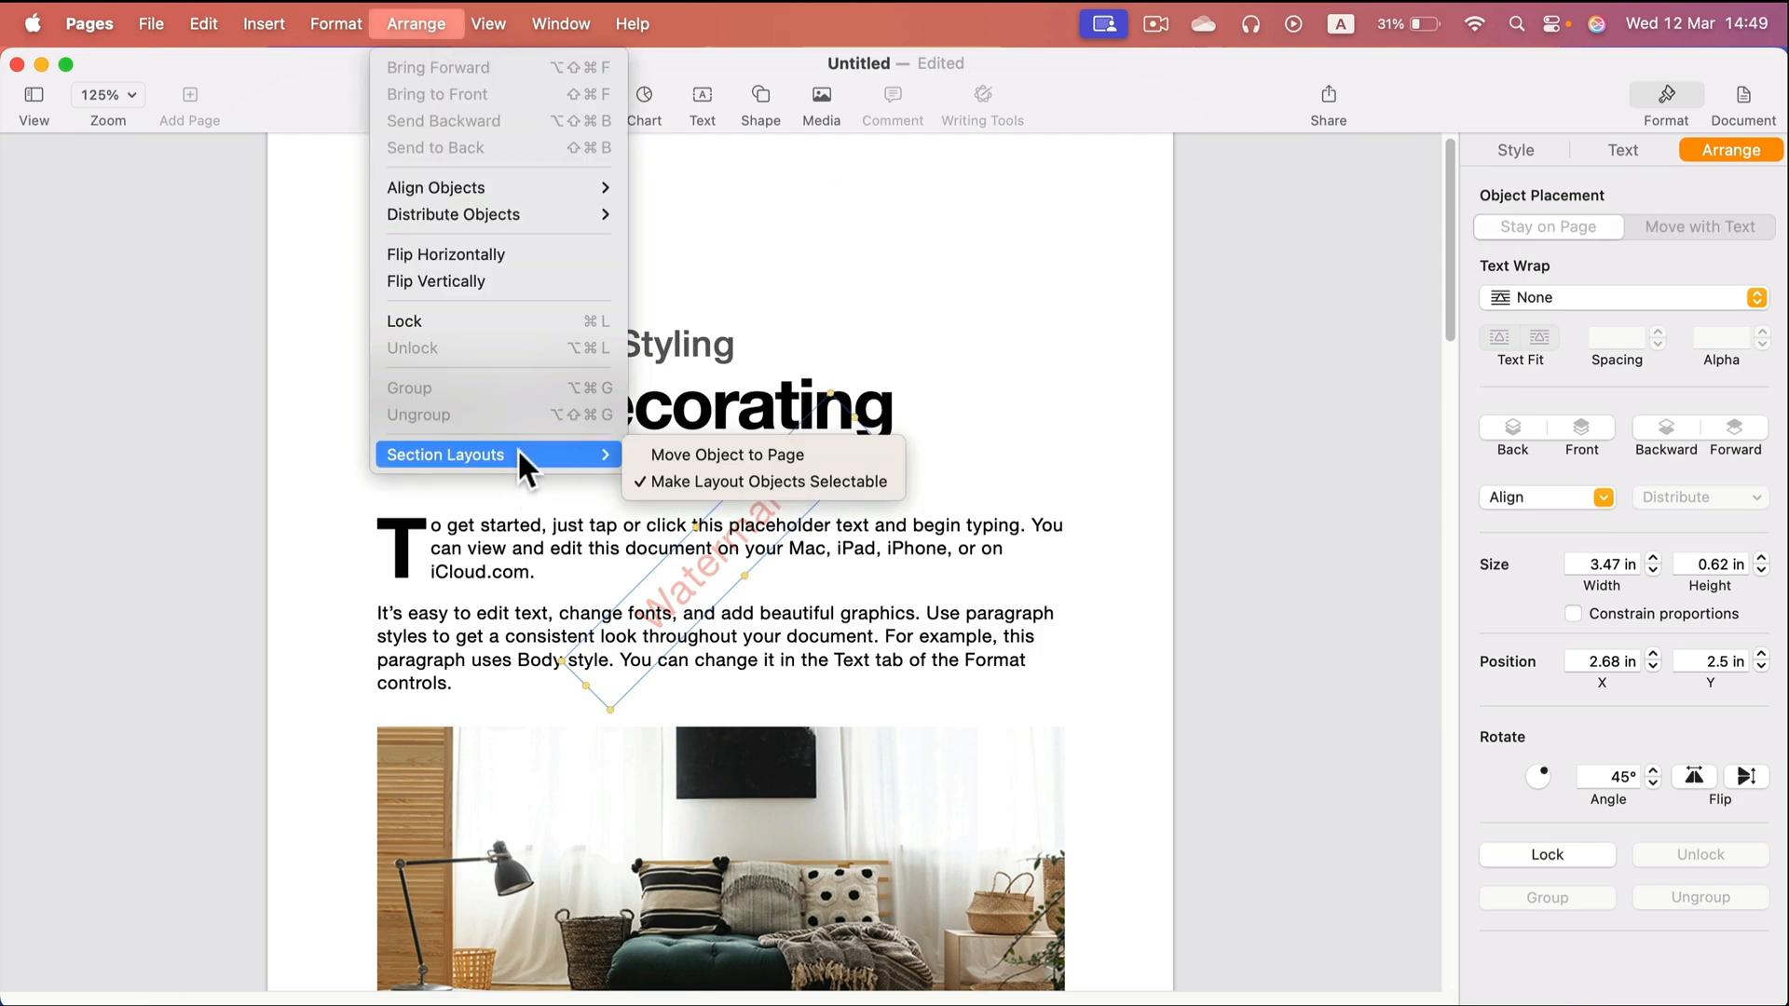
pyautogui.click(641, 478)
# Check the watermark on each page and try to select it on the first page and on the page after page 2
pyautogui.click(774, 480)
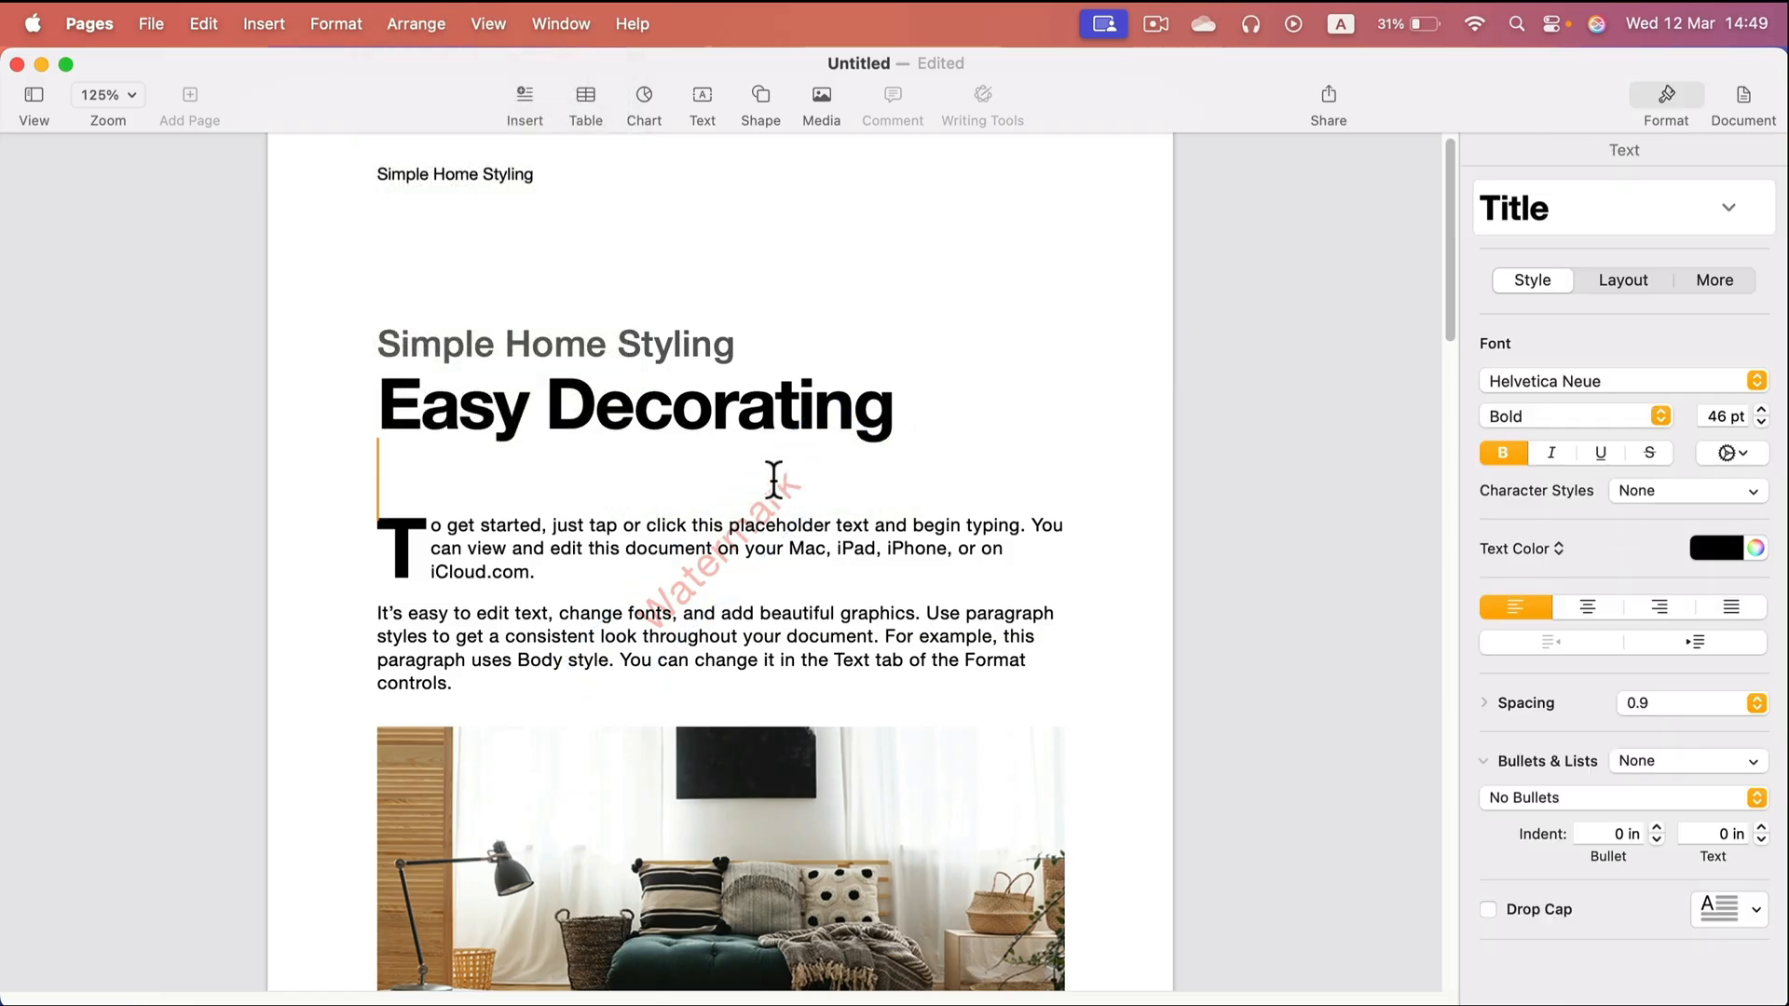
pyautogui.scroll(-3, 770, 628)
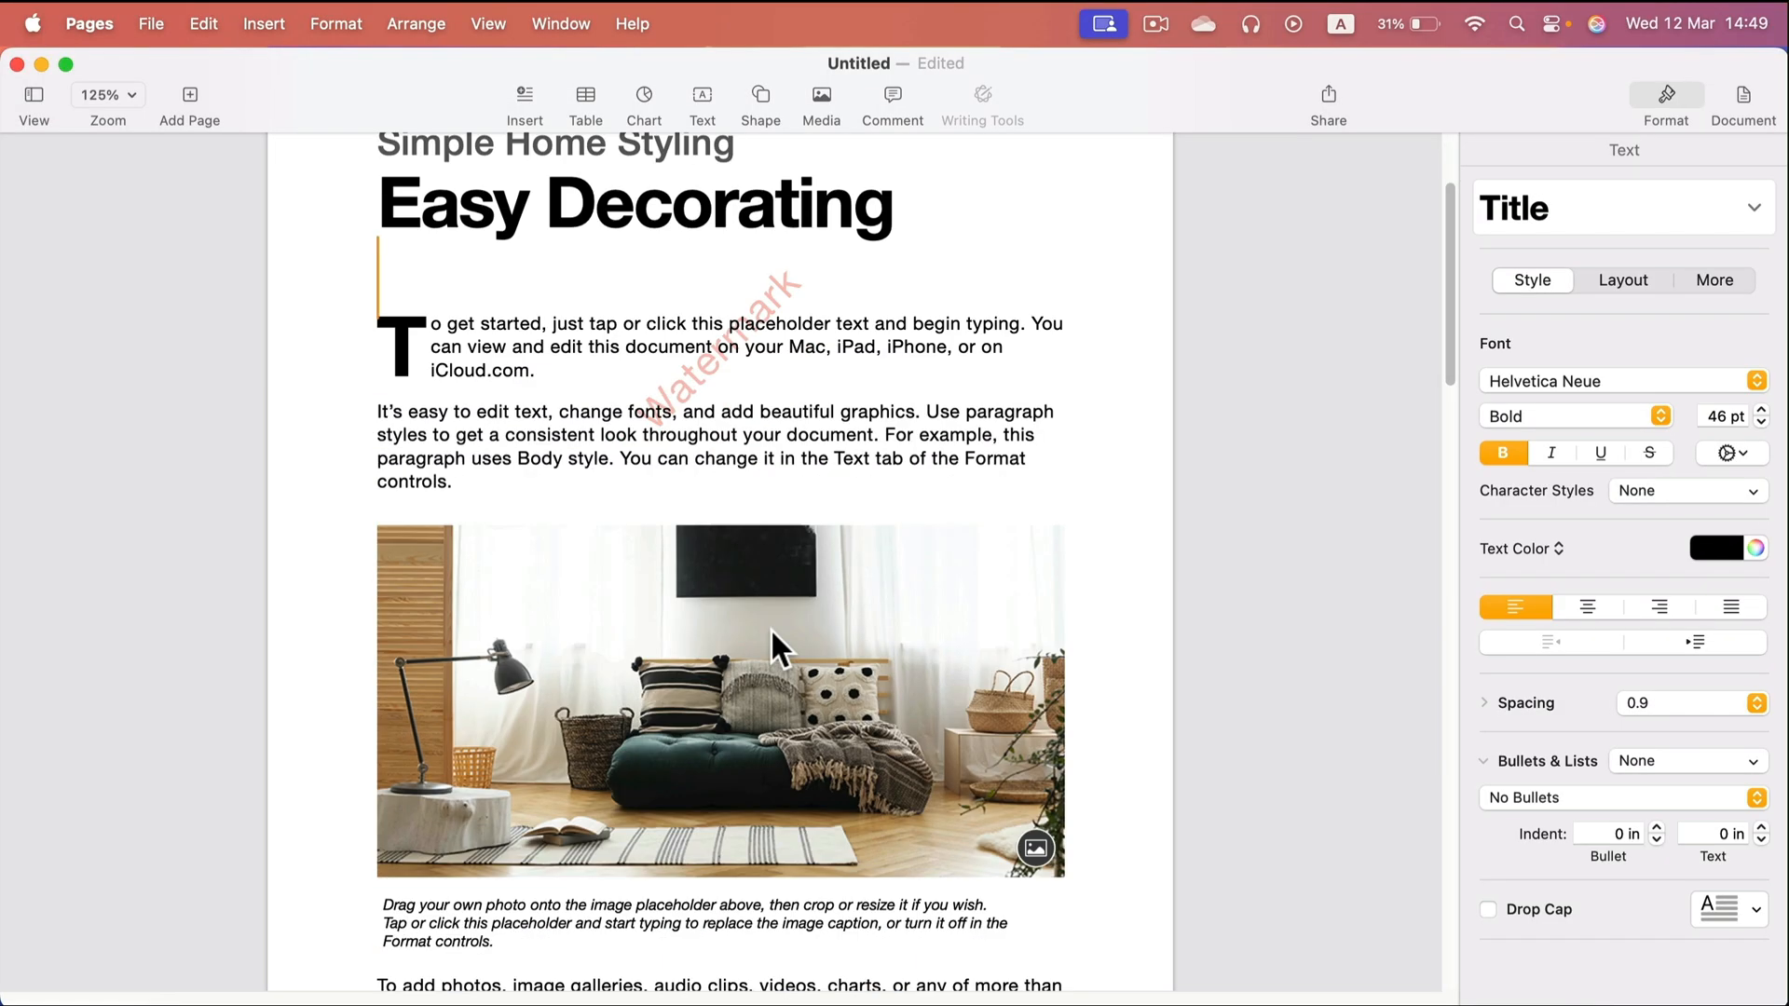
pyautogui.scroll(-10, 769, 628)
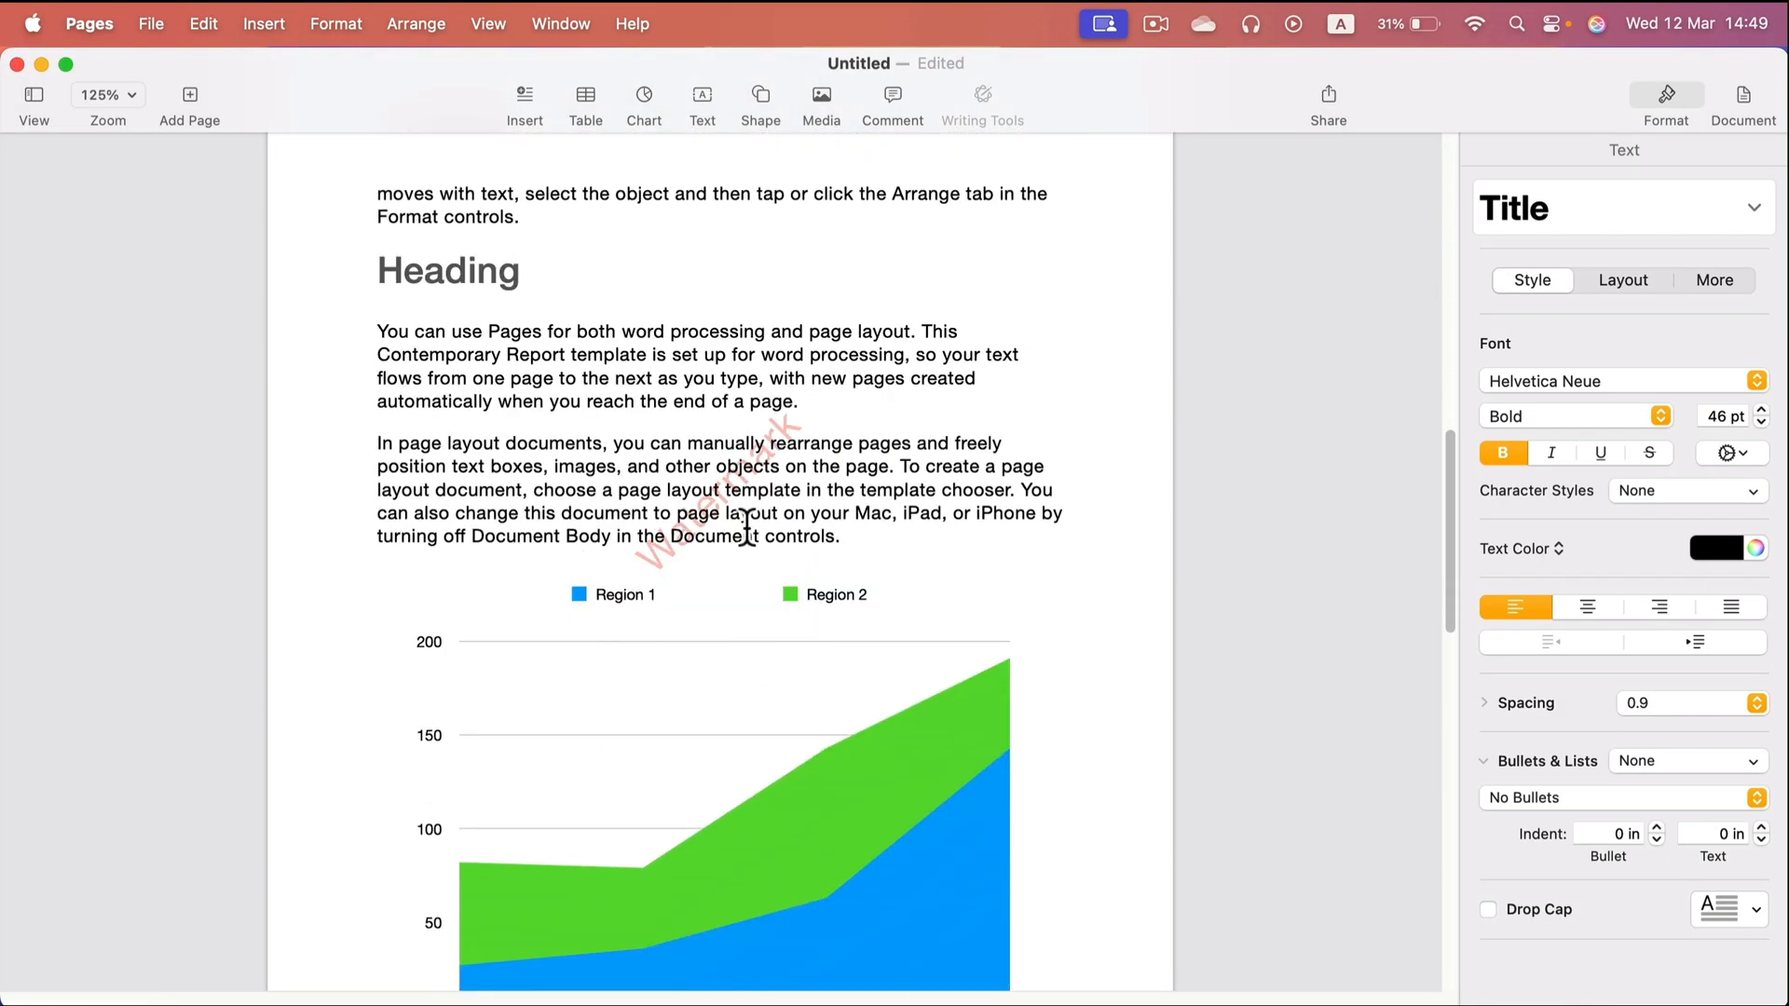
pyautogui.scroll(-10, 689, 722)
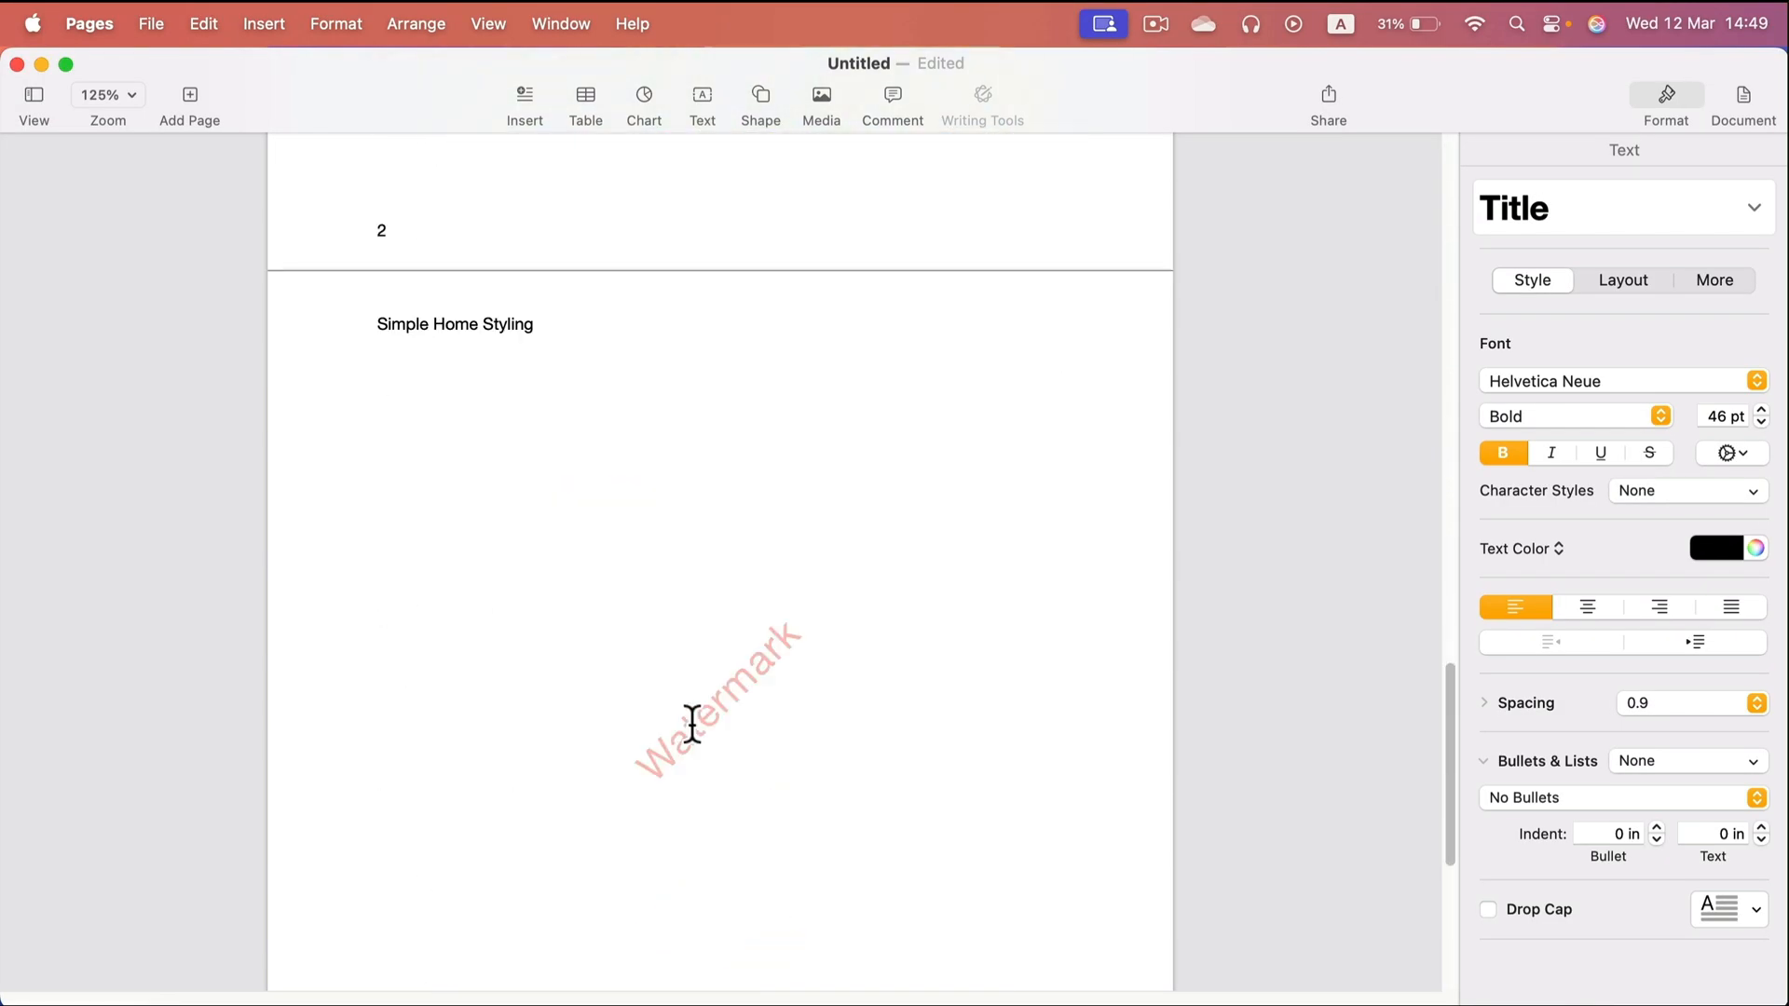
pyautogui.click(732, 708)
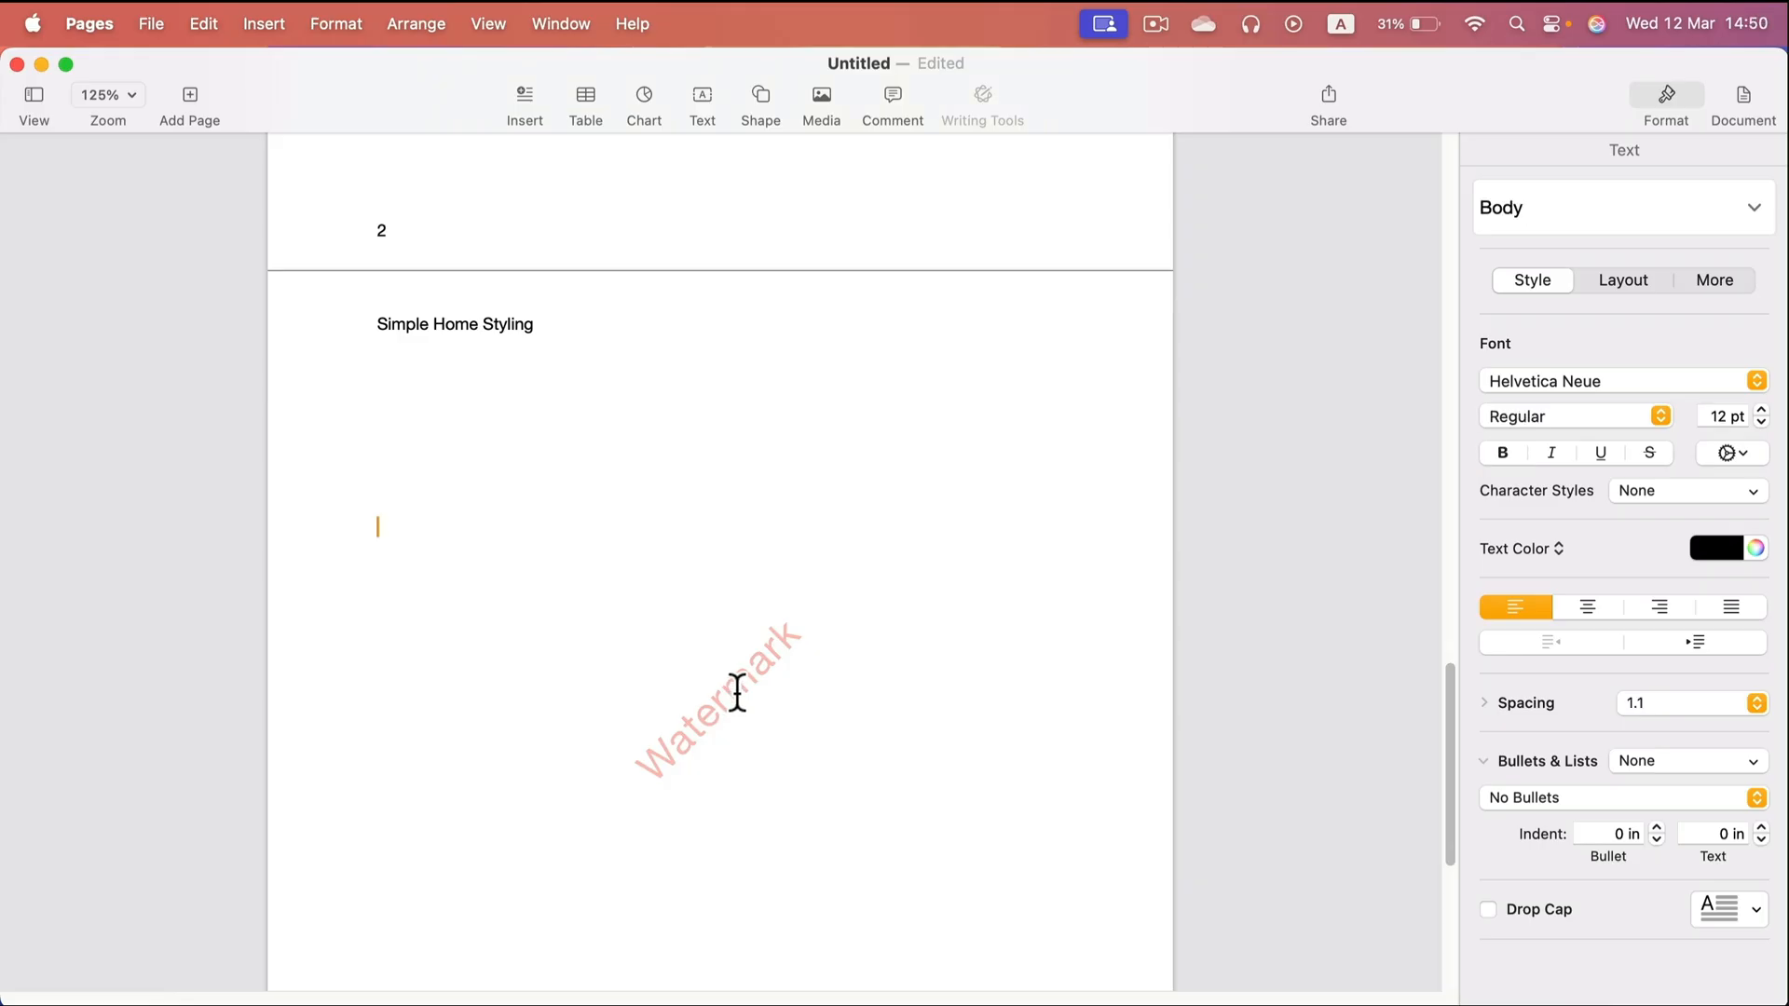
# Make the section layout objects selectable again and select the watermark on the blank page after page 2
pyautogui.scroll(-3, 737, 694)
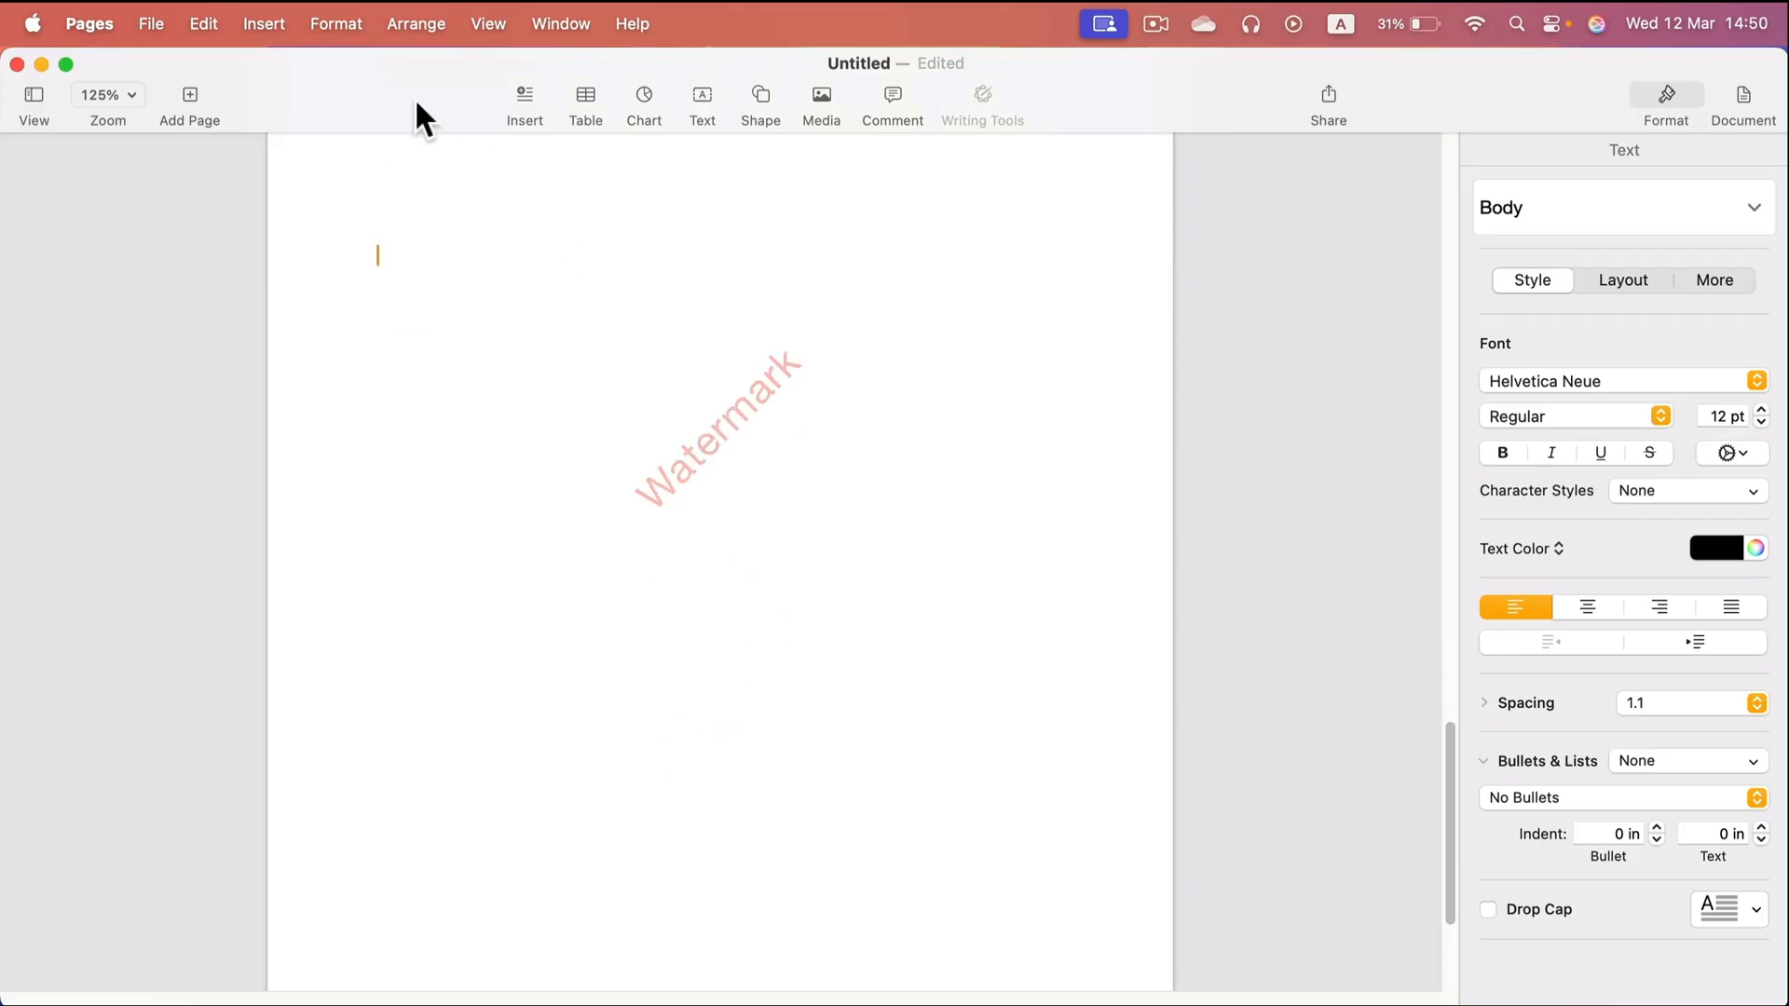
pyautogui.click(407, 26)
pyautogui.moveTo(411, 459)
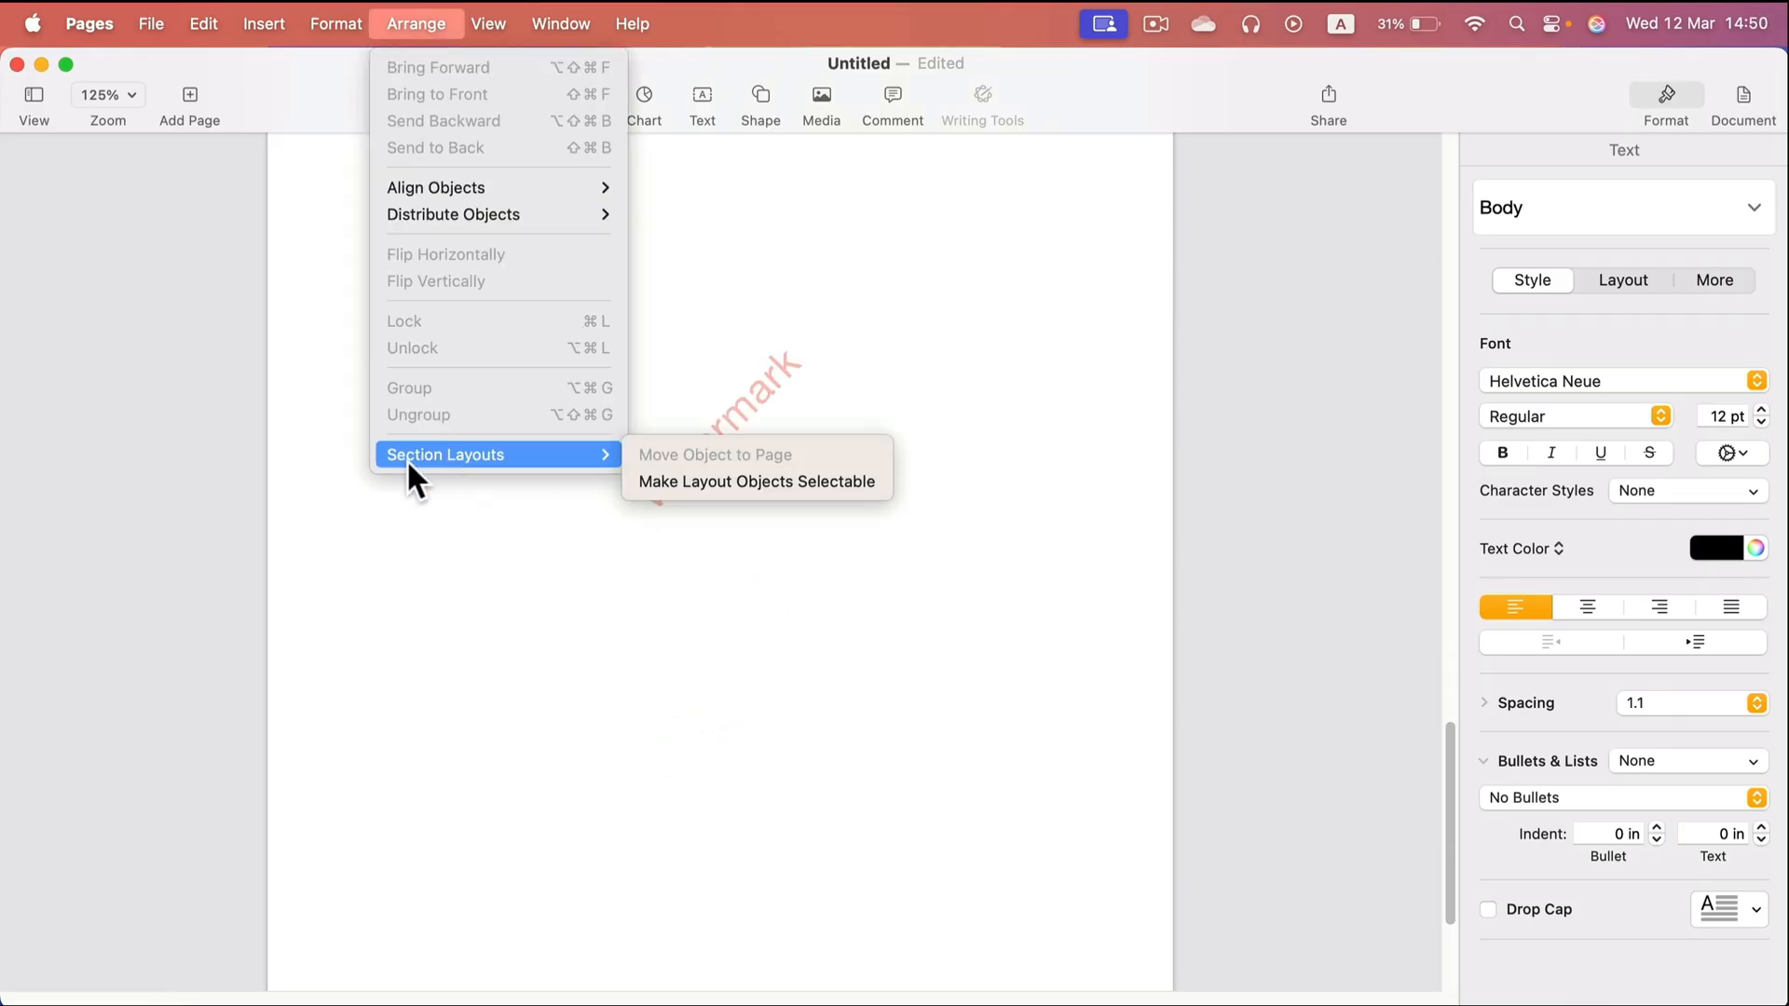
pyautogui.click(747, 481)
pyautogui.click(741, 415)
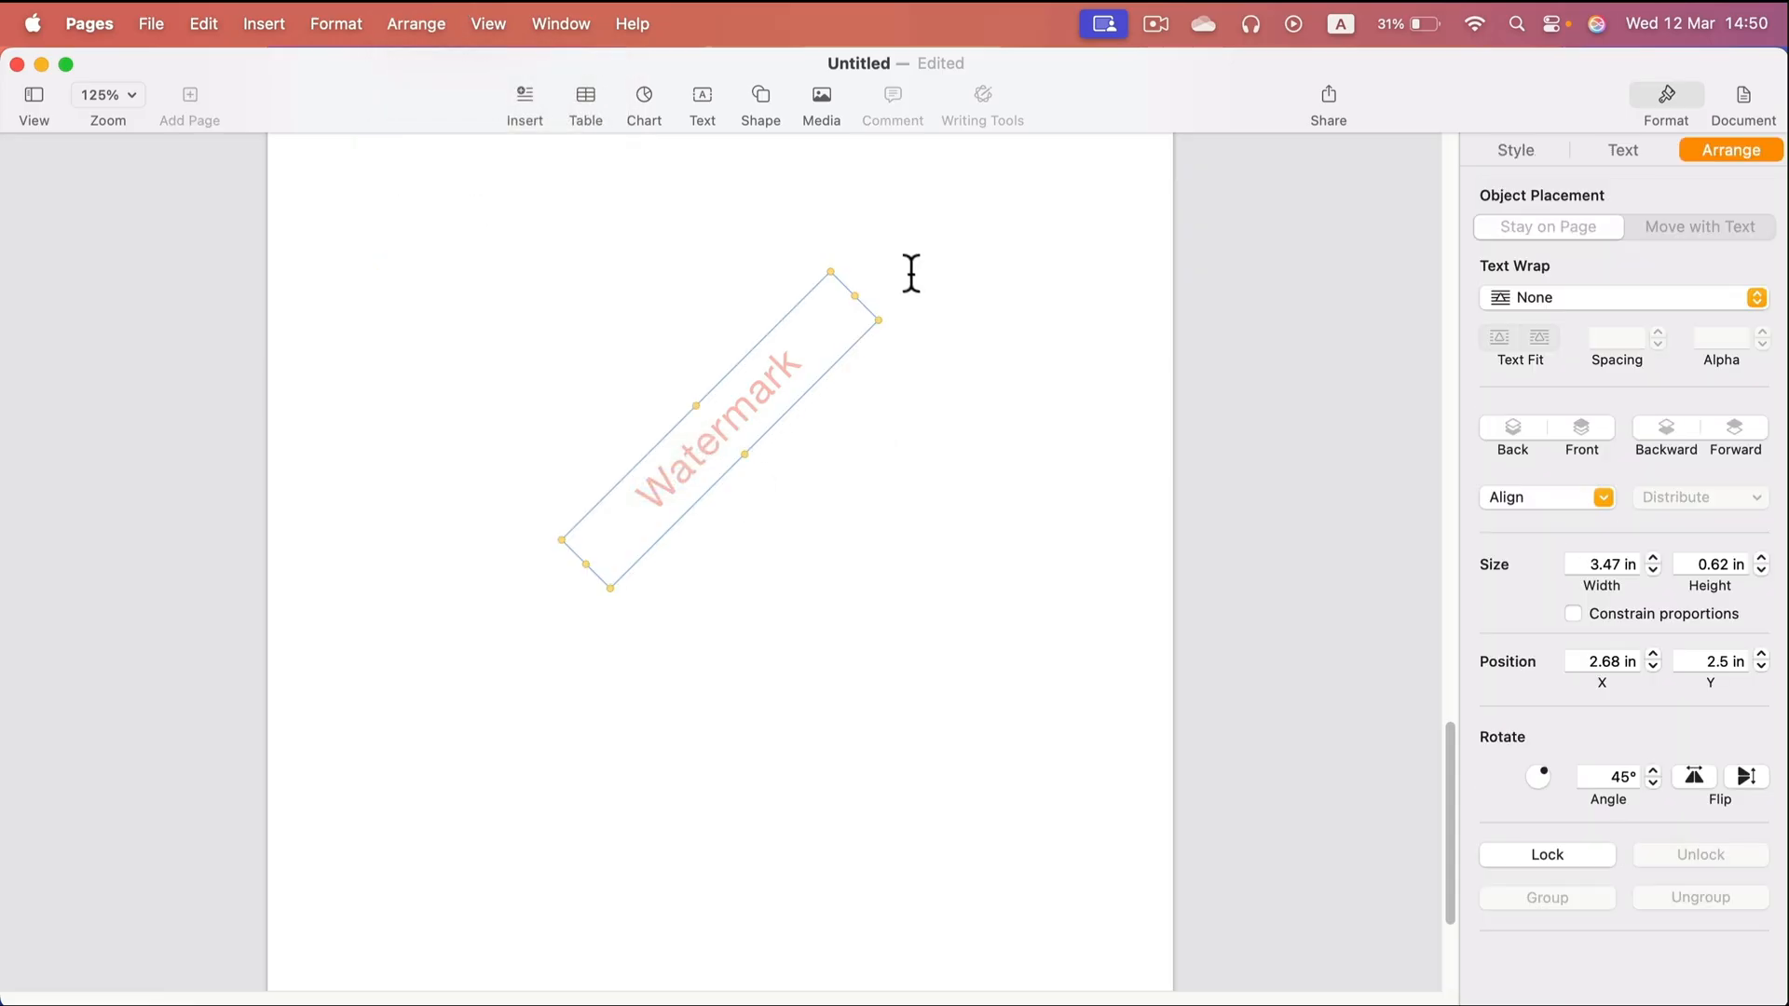
# Move the watermark to the page's upper-right corner at about X 5.11 in, Y 0.29 in, rotate it to about 321.8°, and review the other pages
pyautogui.moveTo(796, 365)
pyautogui.mouseDown()
pyautogui.moveTo(717, 363)
pyautogui.moveTo(796, 360)
pyautogui.mouseUp()
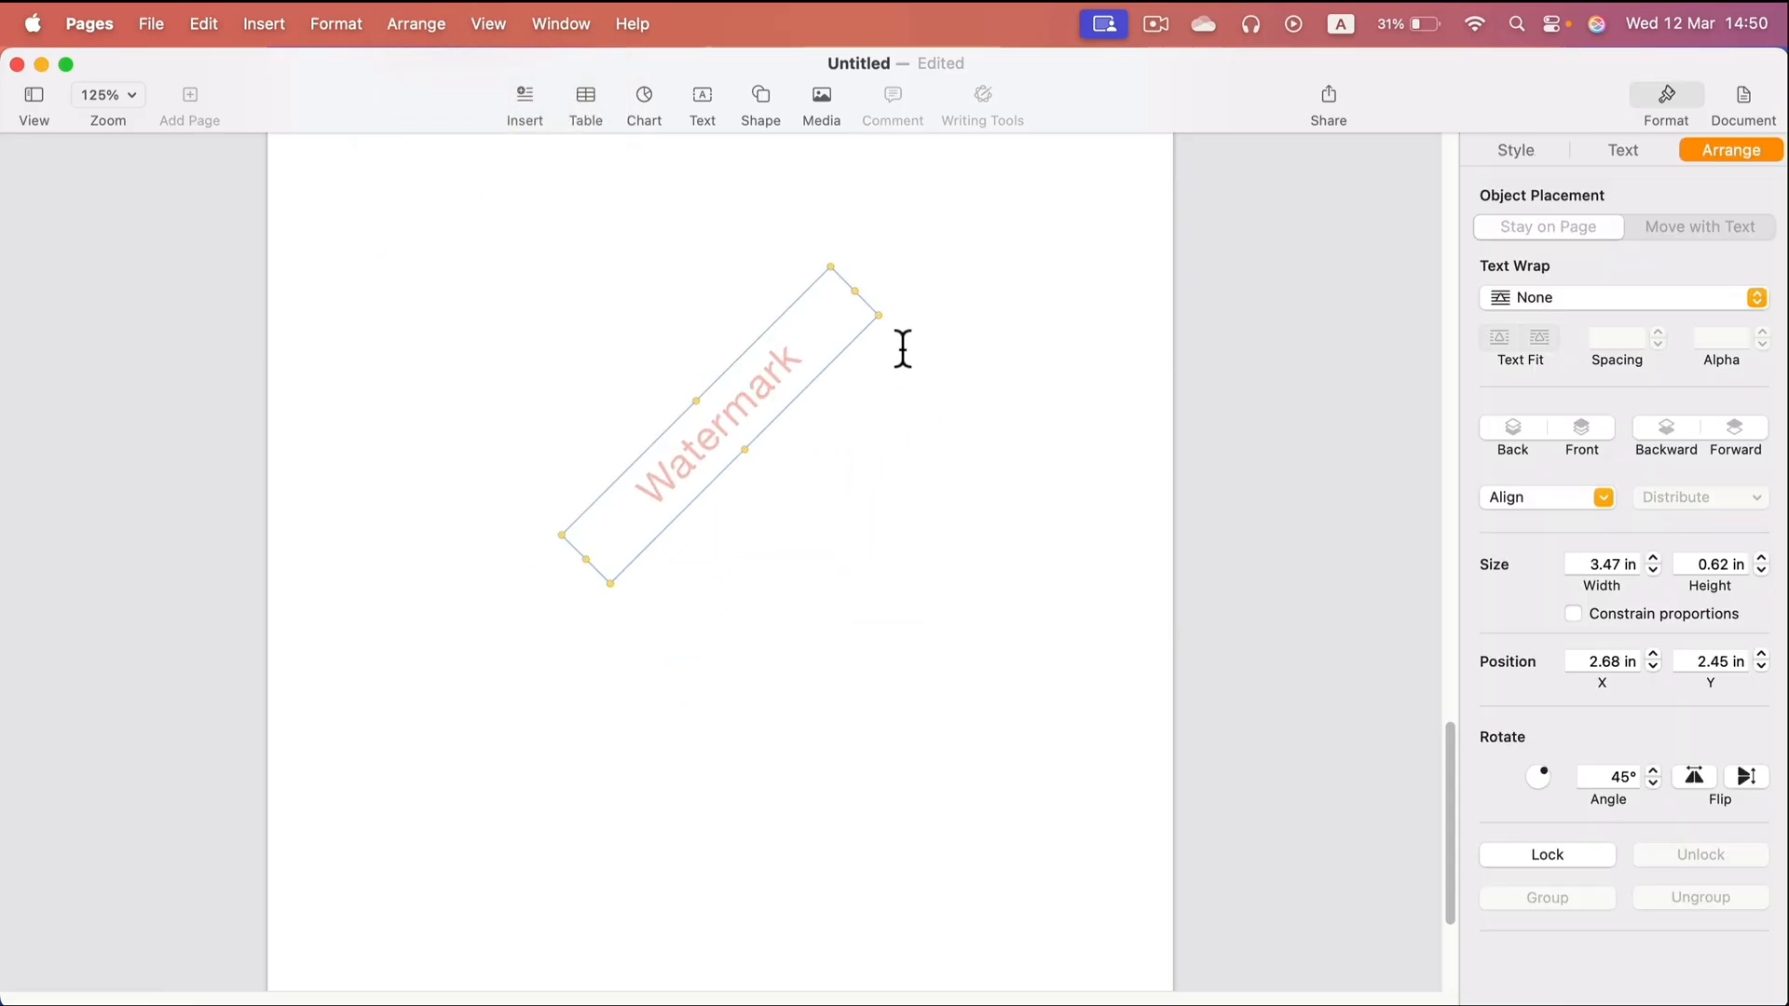
pyautogui.scroll(3, 708, 545)
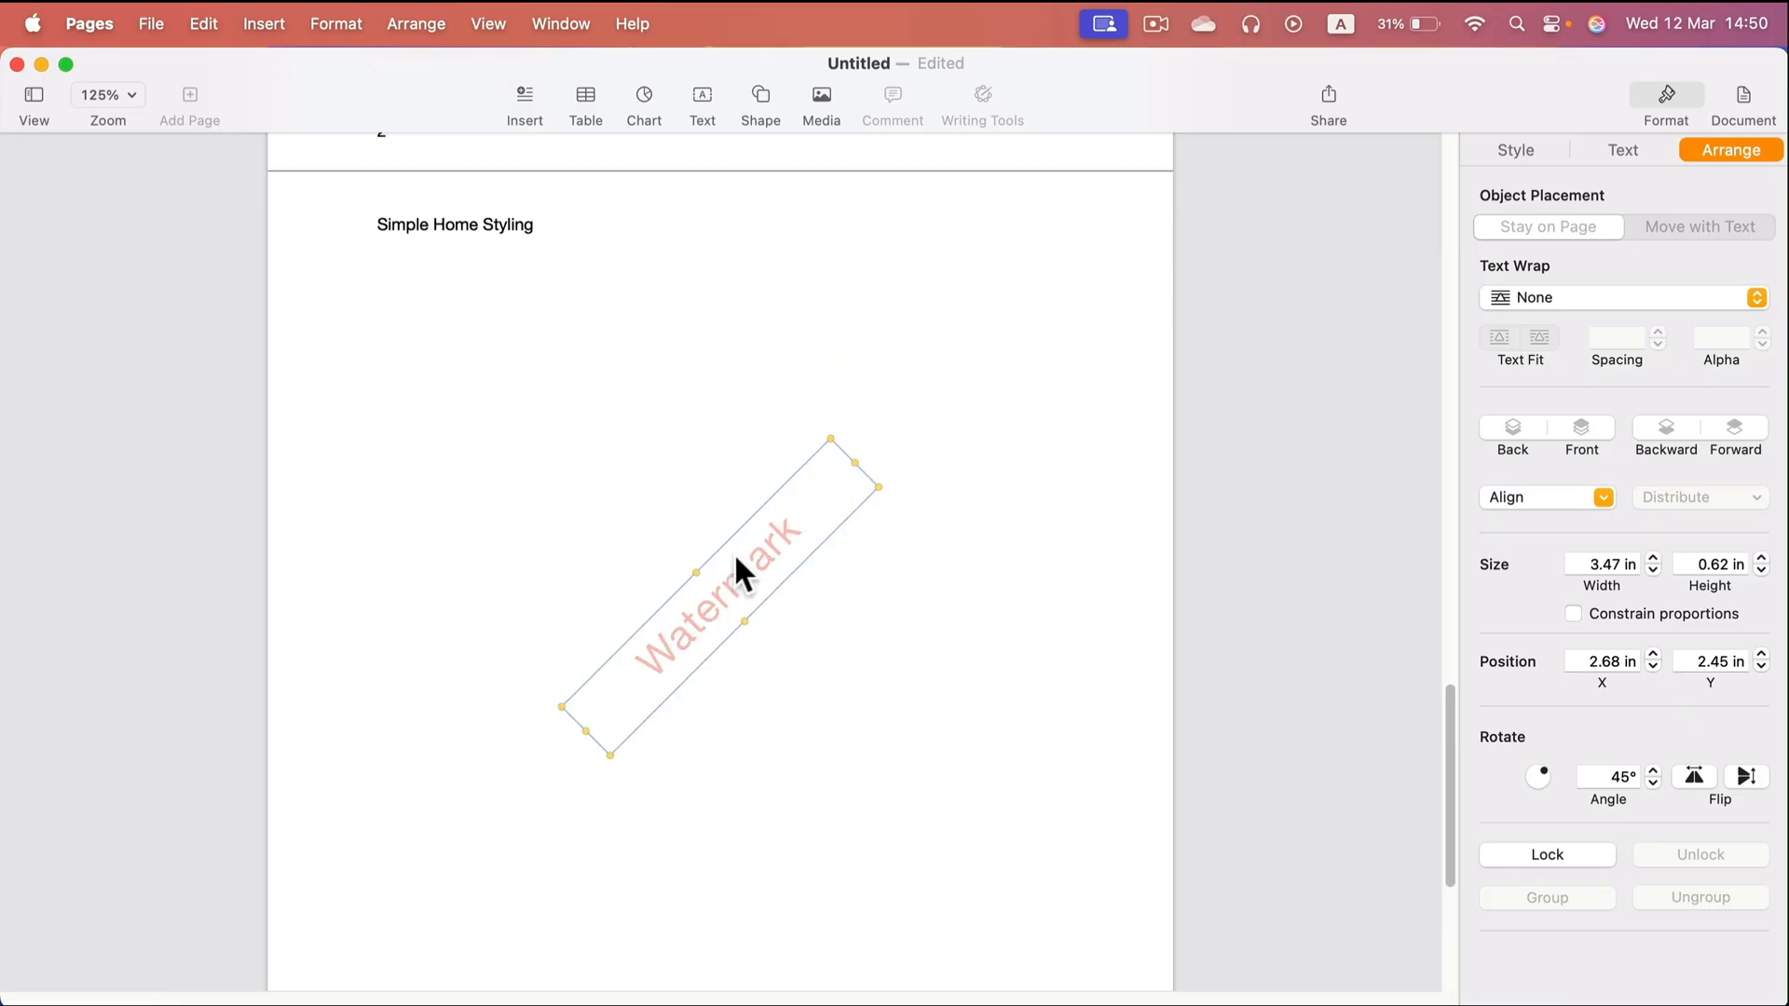
pyautogui.moveTo(843, 563); pyautogui.dragTo(1015, 308)
pyautogui.moveTo(1554, 773); pyautogui.dragTo(1558, 801)
pyautogui.scroll(3, 969, 605)
pyautogui.scroll(20, 969, 605)
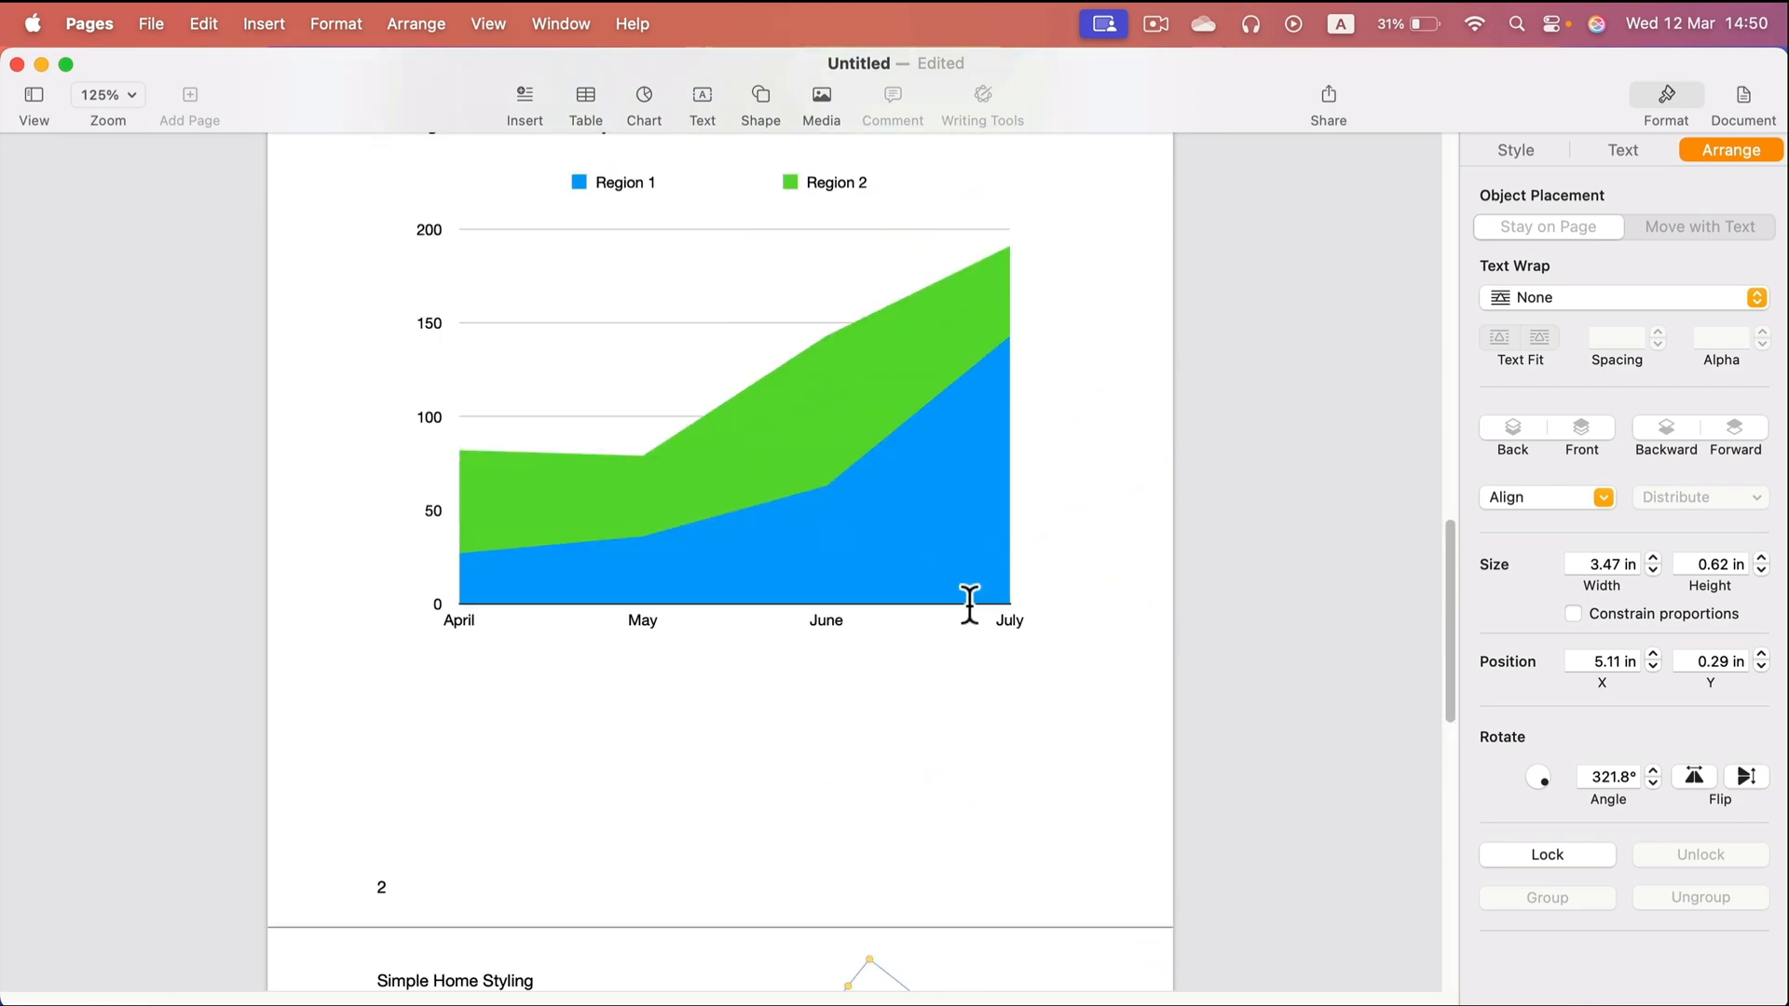
pyautogui.scroll(10, 982, 438)
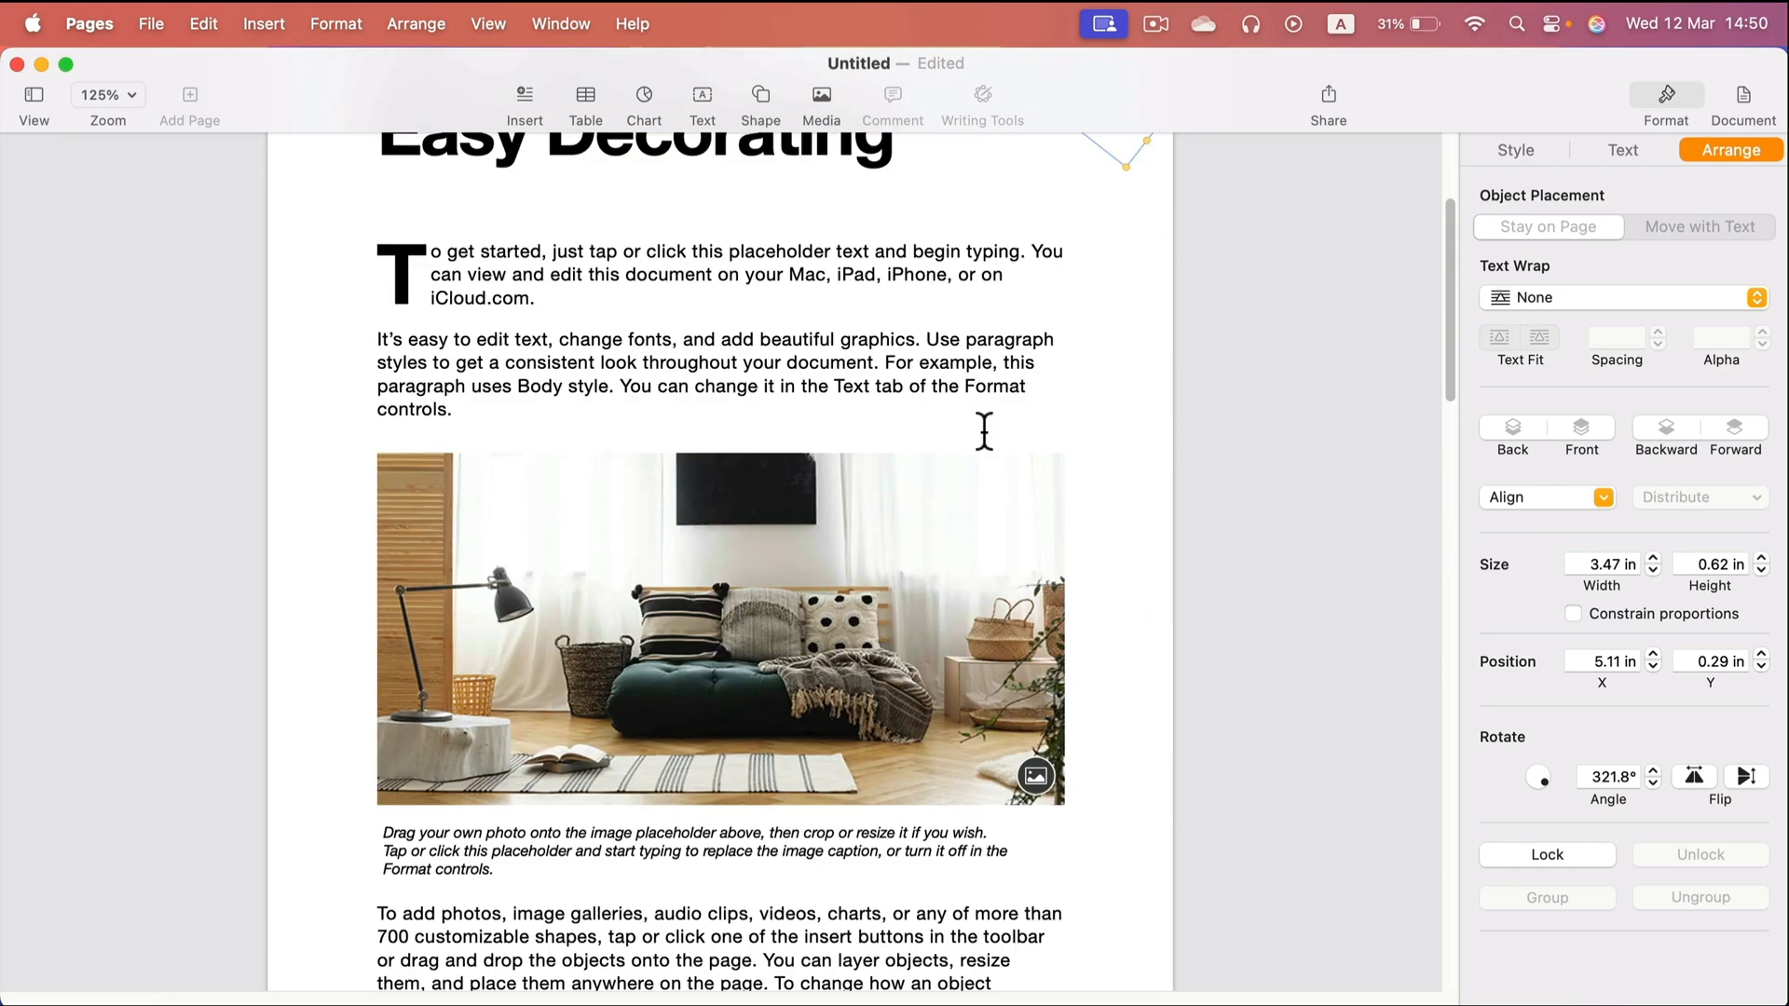
# Make the section layout objects unselectable again and try to select the watermark on the first page
pyautogui.click(416, 24)
pyautogui.moveTo(497, 451)
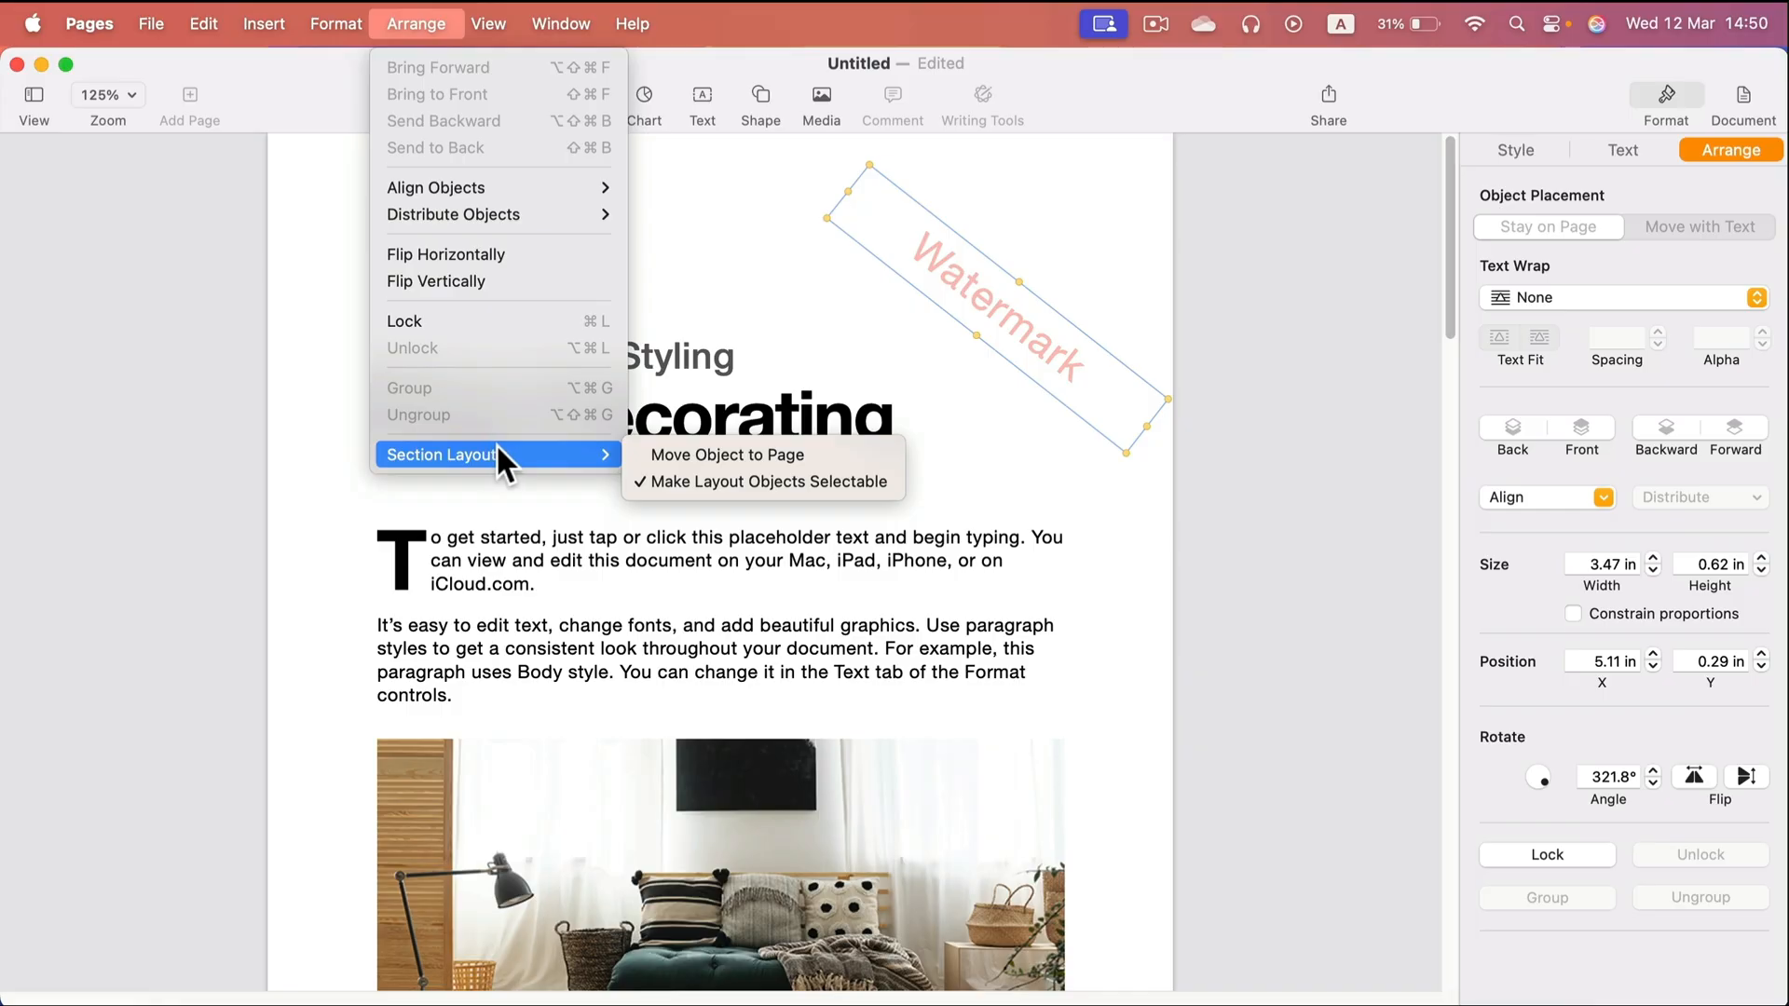
pyautogui.click(660, 481)
pyautogui.click(1001, 477)
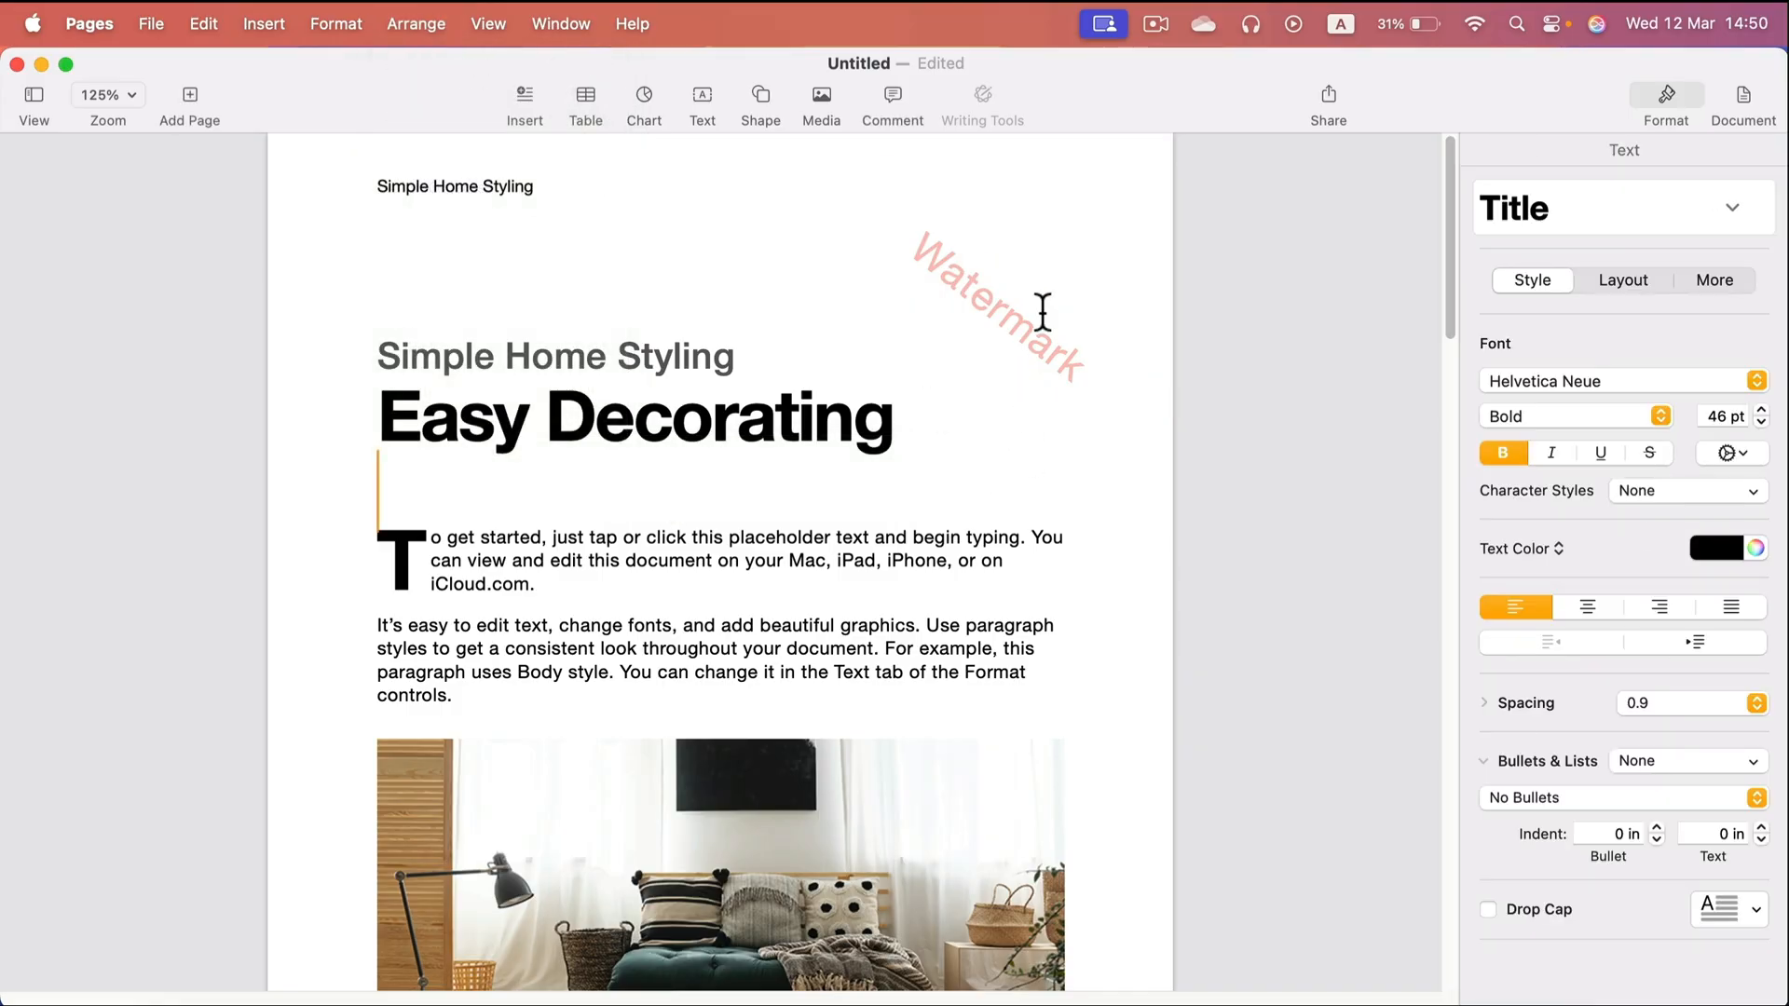
pyautogui.click(1043, 311)
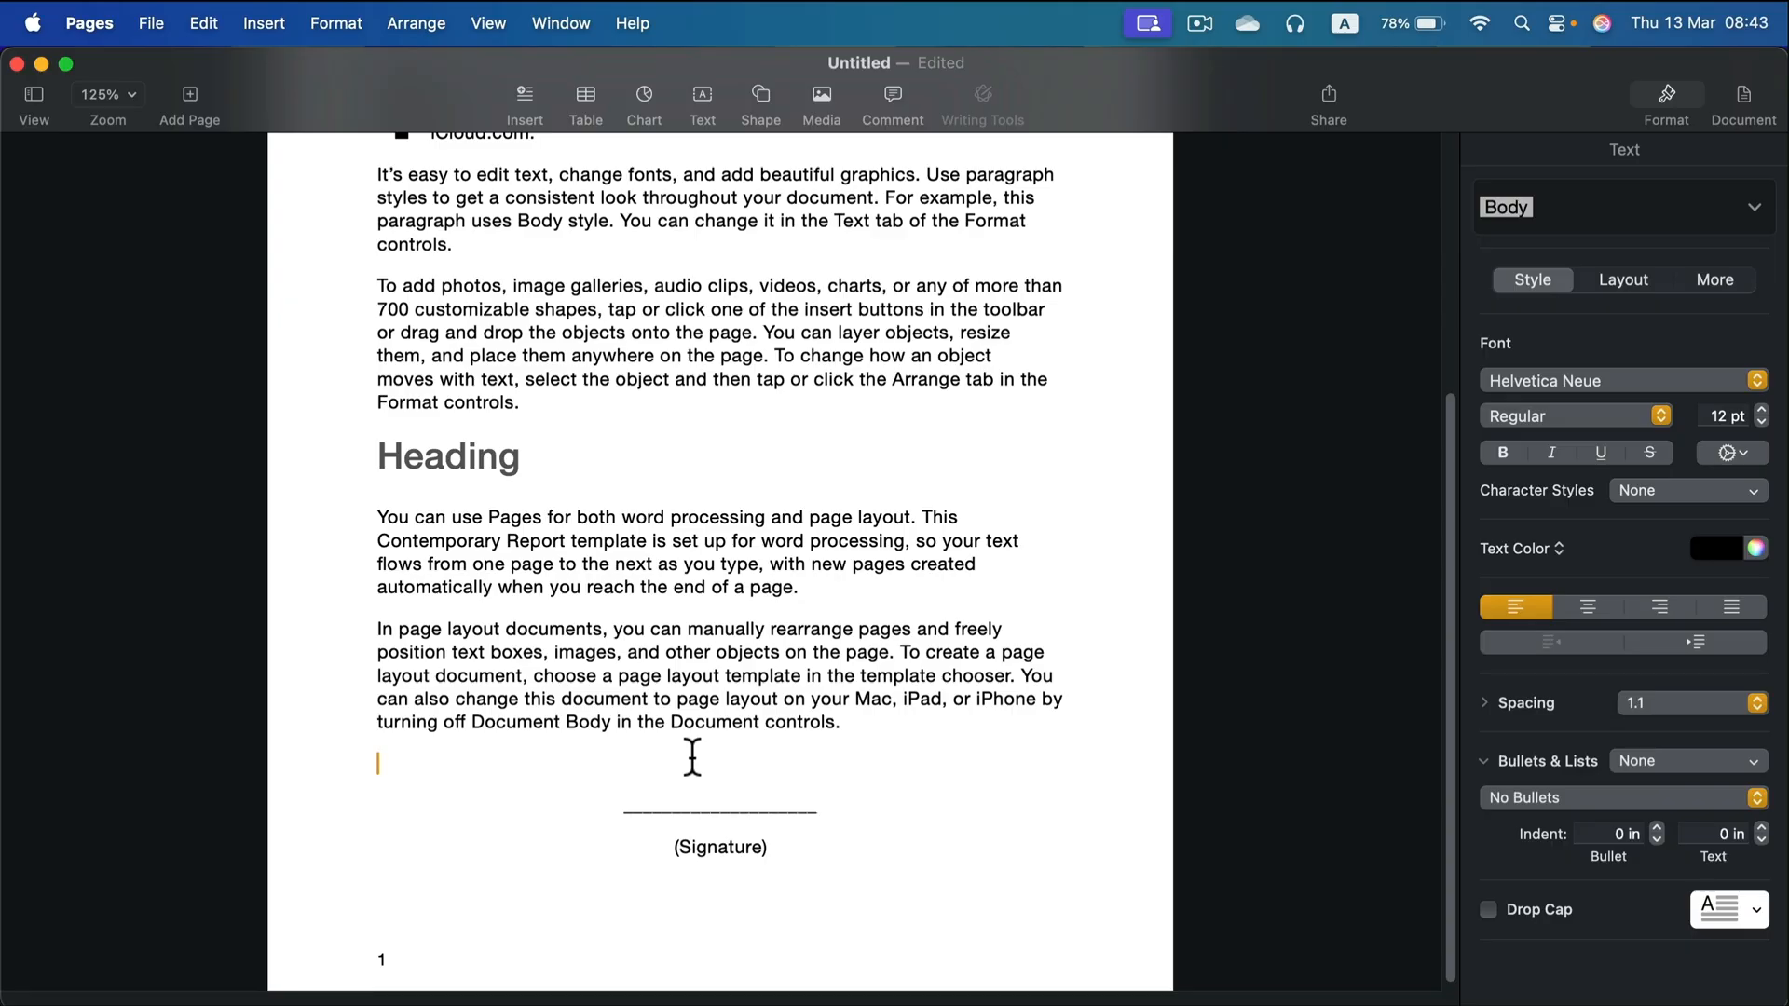
# Add a handwritten "How to" sketch from the iPhone and shrink it to about 0.59 in by 1.5 in
pyautogui.click(824, 93)
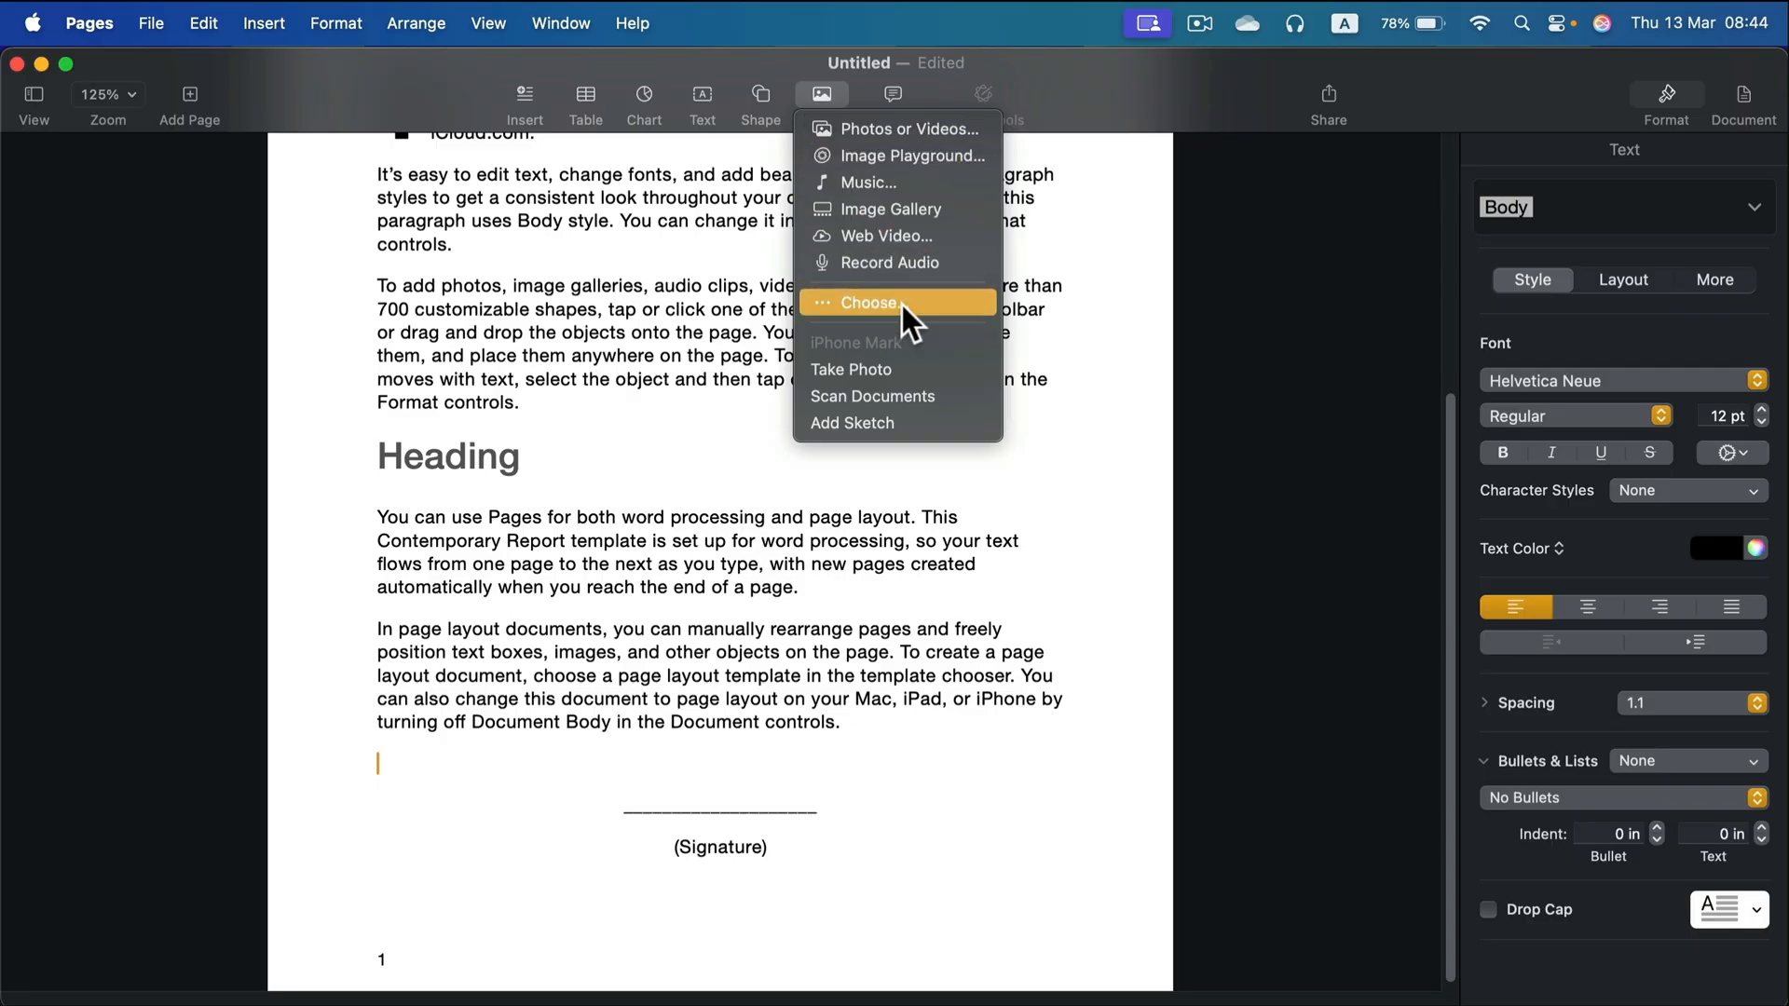
pyautogui.click(904, 425)
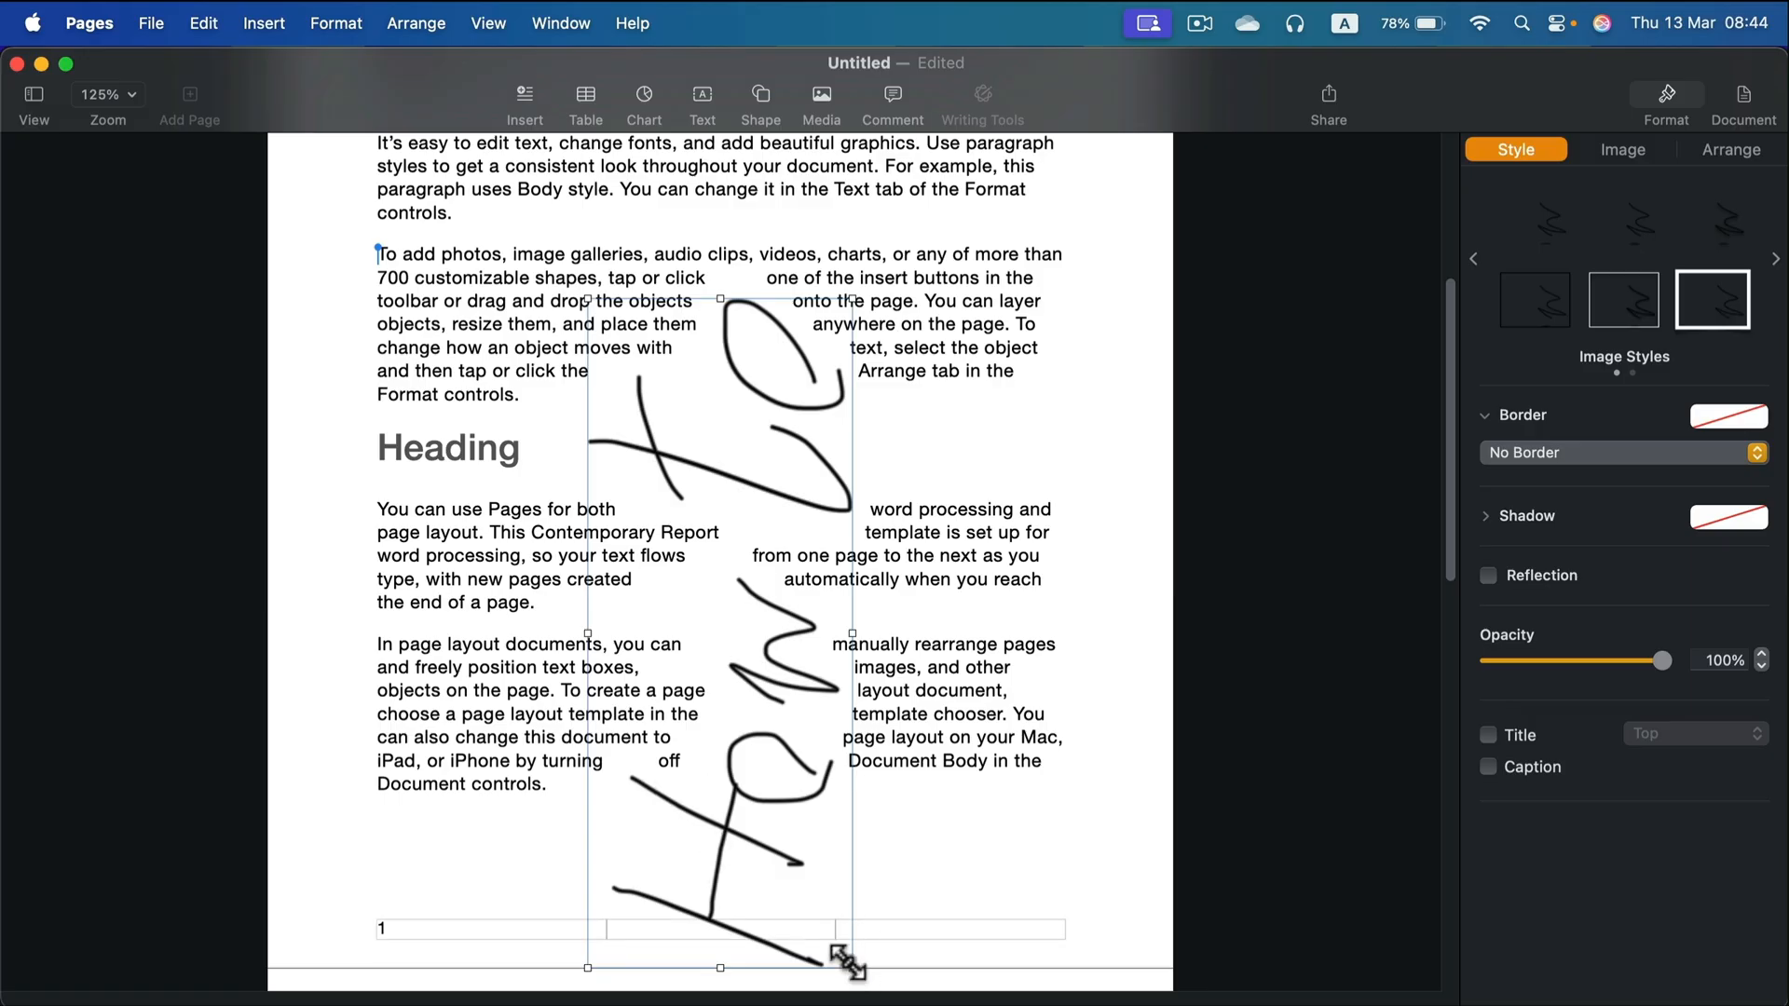
pyautogui.moveTo(848, 958)
pyautogui.mouseDown()
pyautogui.moveTo(726, 494)
pyautogui.moveTo(652, 486)
pyautogui.mouseUp()
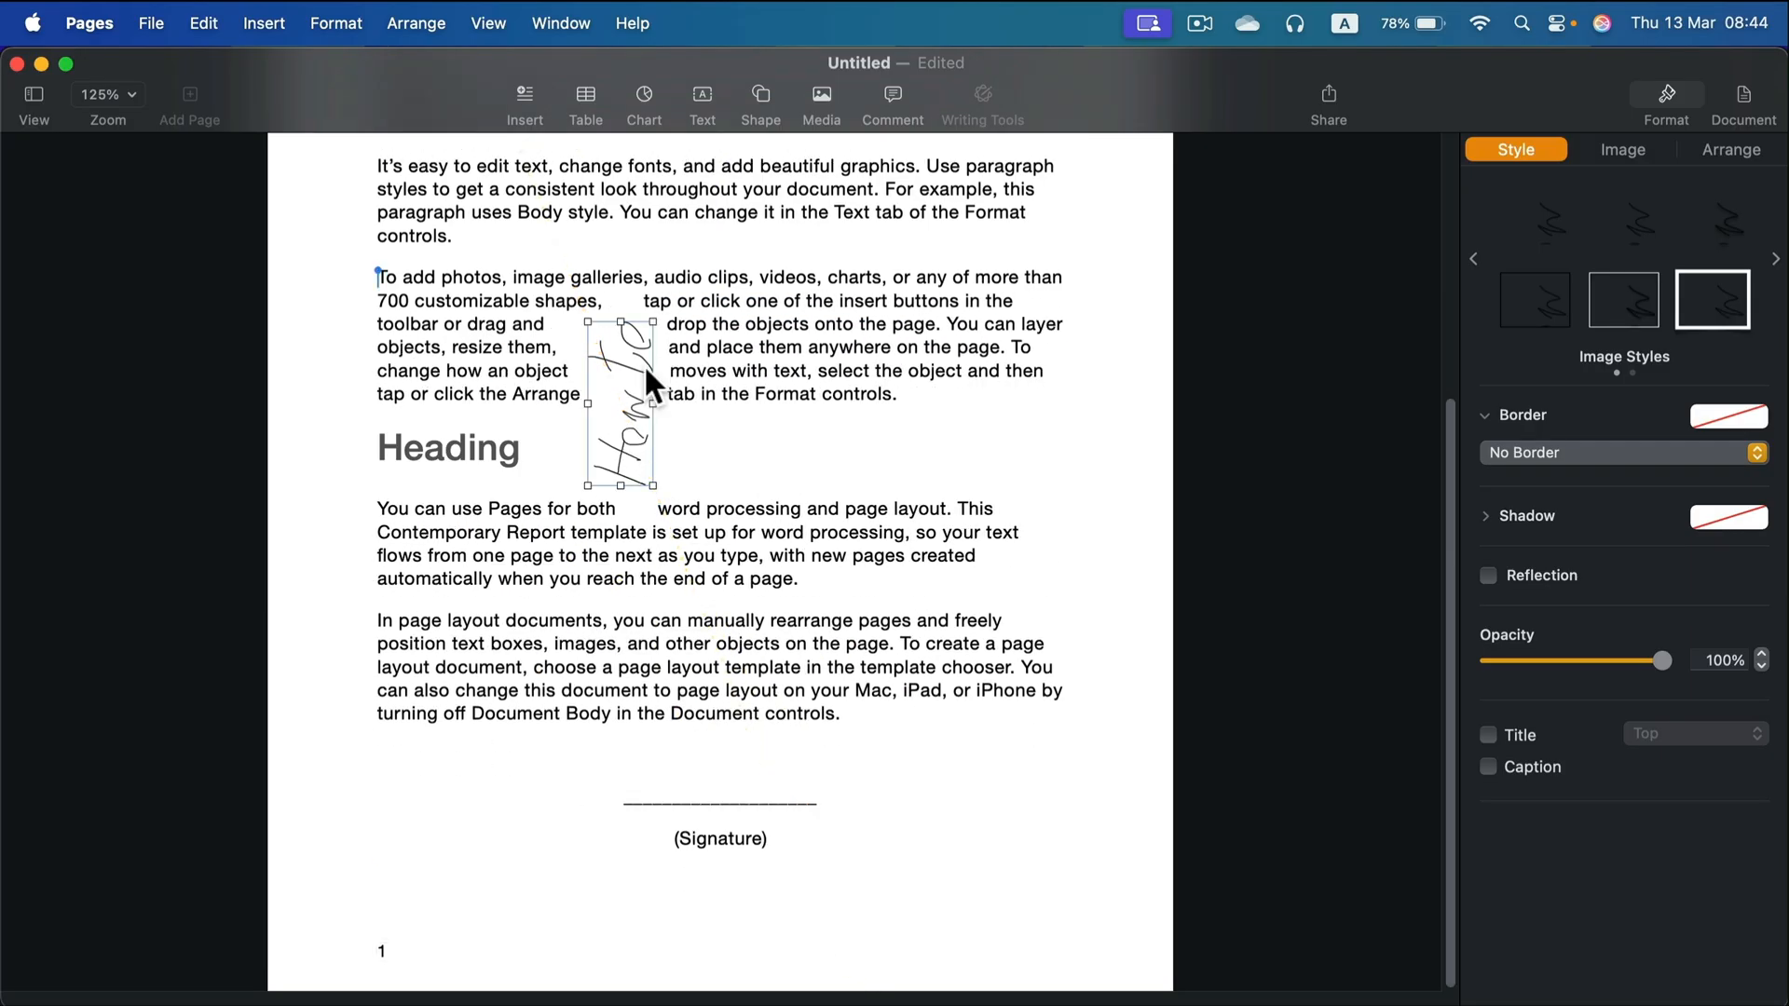
# Set the sketch's text wrap to None and move it onto the signature line, at about X 3.54 in, Y 9.08 in
pyautogui.click(1728, 147)
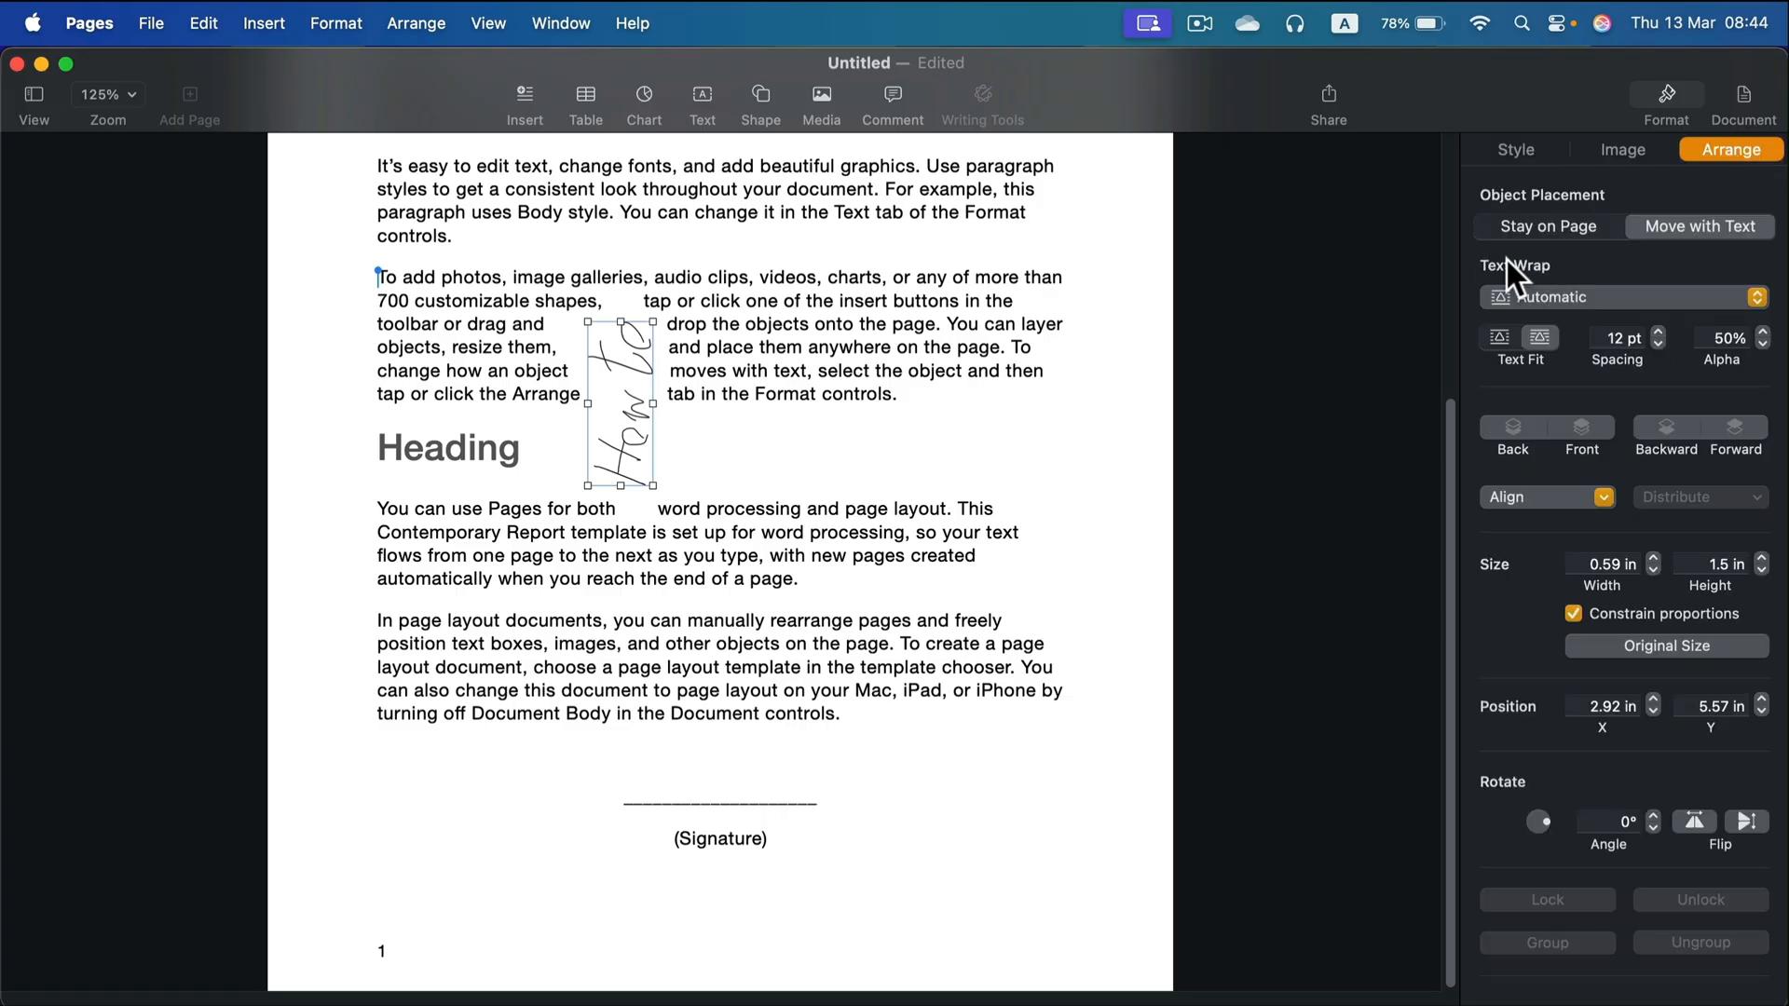
pyautogui.click(1638, 294)
pyautogui.click(1491, 406)
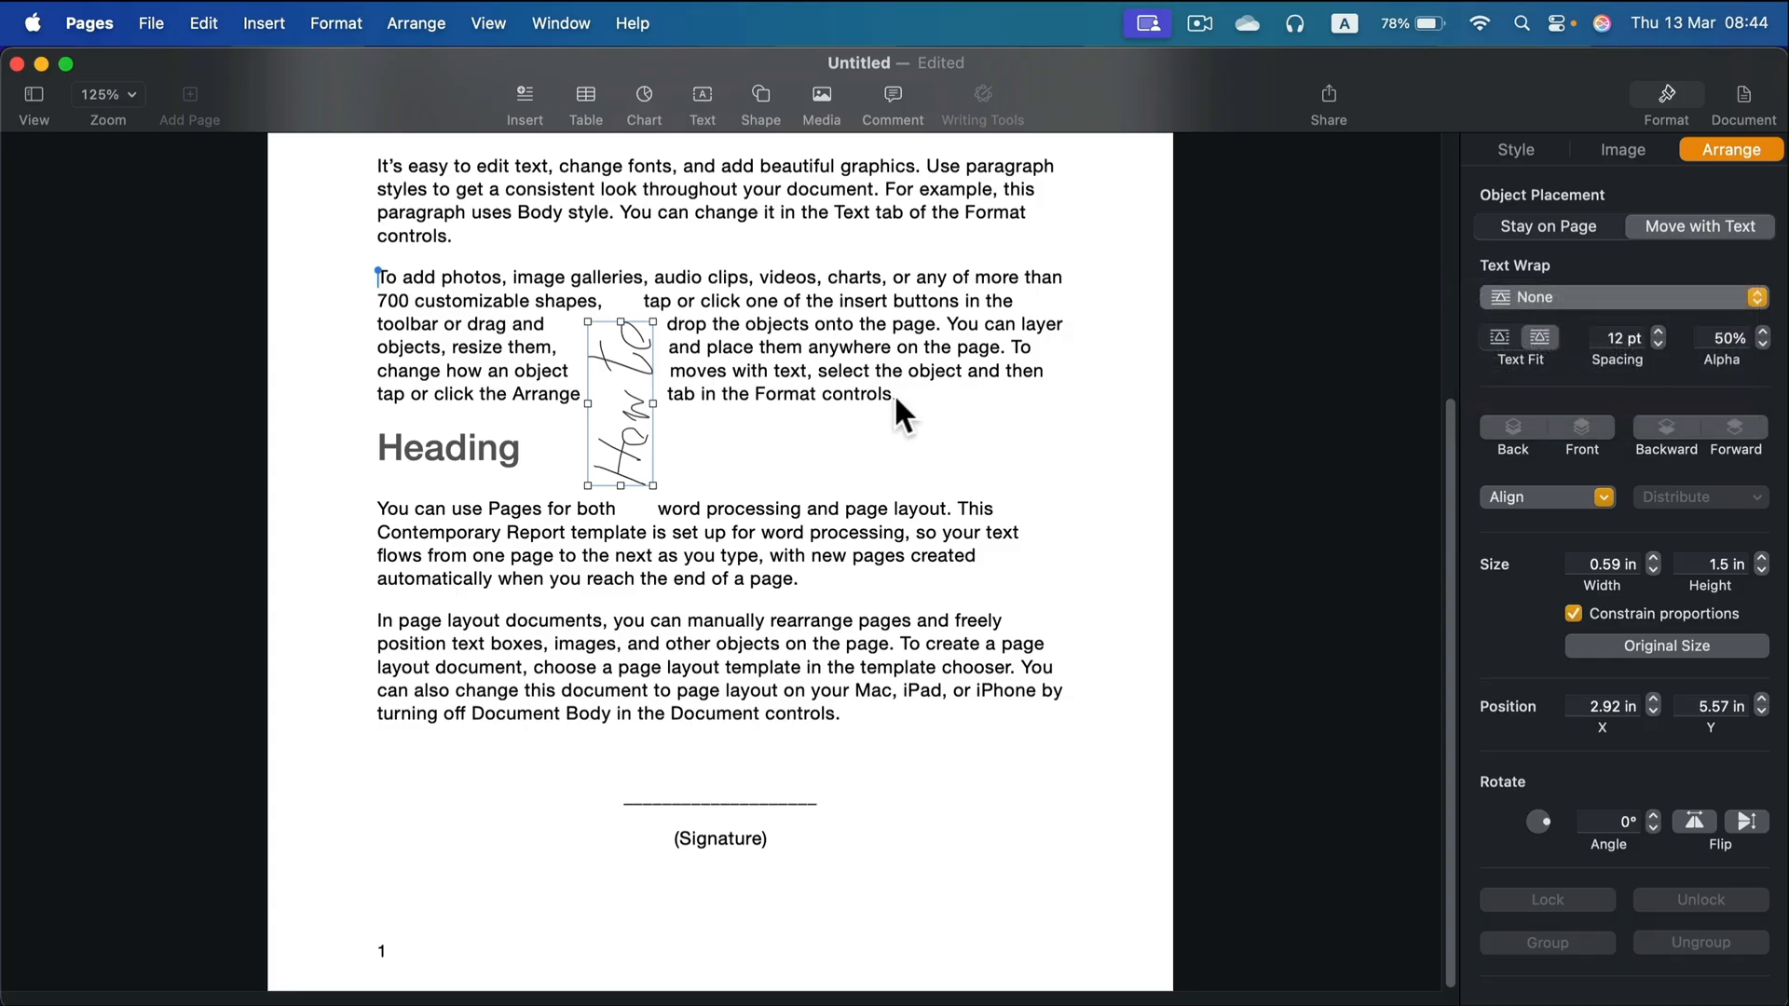
pyautogui.moveTo(613, 473)
pyautogui.mouseDown()
pyautogui.moveTo(629, 498)
pyautogui.moveTo(499, 373)
pyautogui.moveTo(810, 760)
pyautogui.moveTo(1020, 798)
pyautogui.moveTo(611, 798)
pyautogui.moveTo(551, 844)
pyautogui.moveTo(798, 851)
pyautogui.moveTo(827, 770)
pyautogui.moveTo(697, 815)
pyautogui.mouseUp()
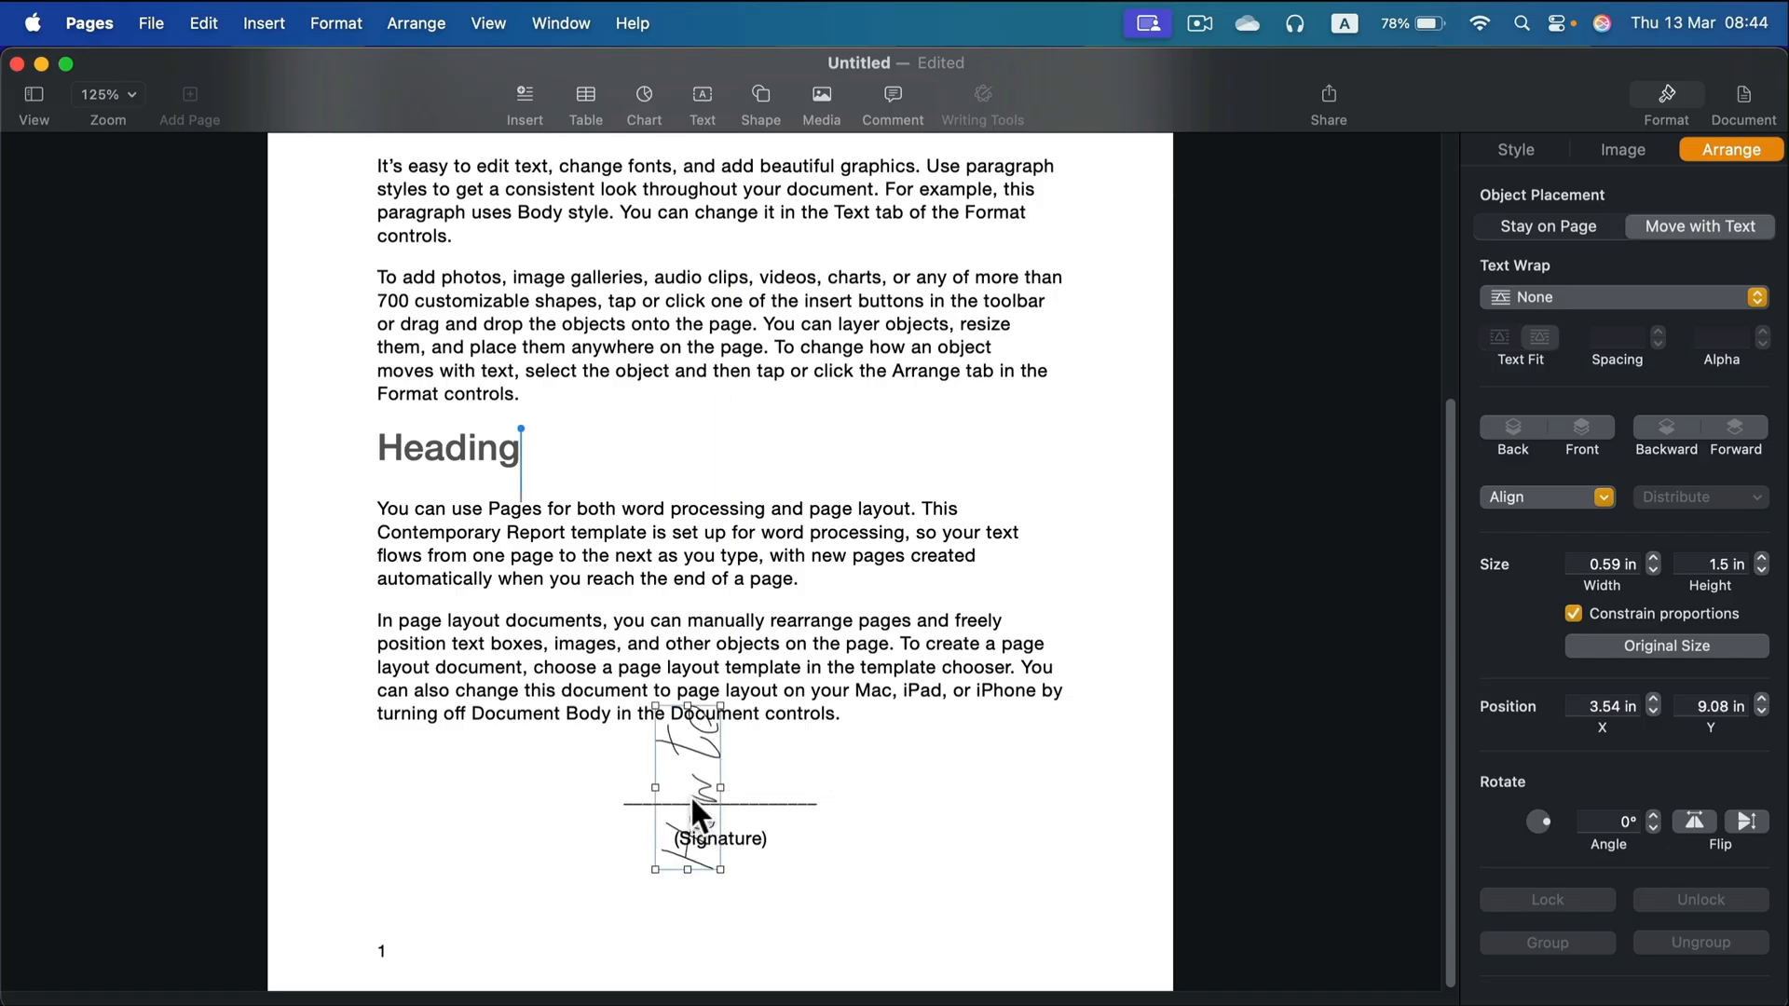
# Rotate the sketch to 270° and place it just above the signature line, centred over it
pyautogui.click(985, 779)
pyautogui.click(723, 760)
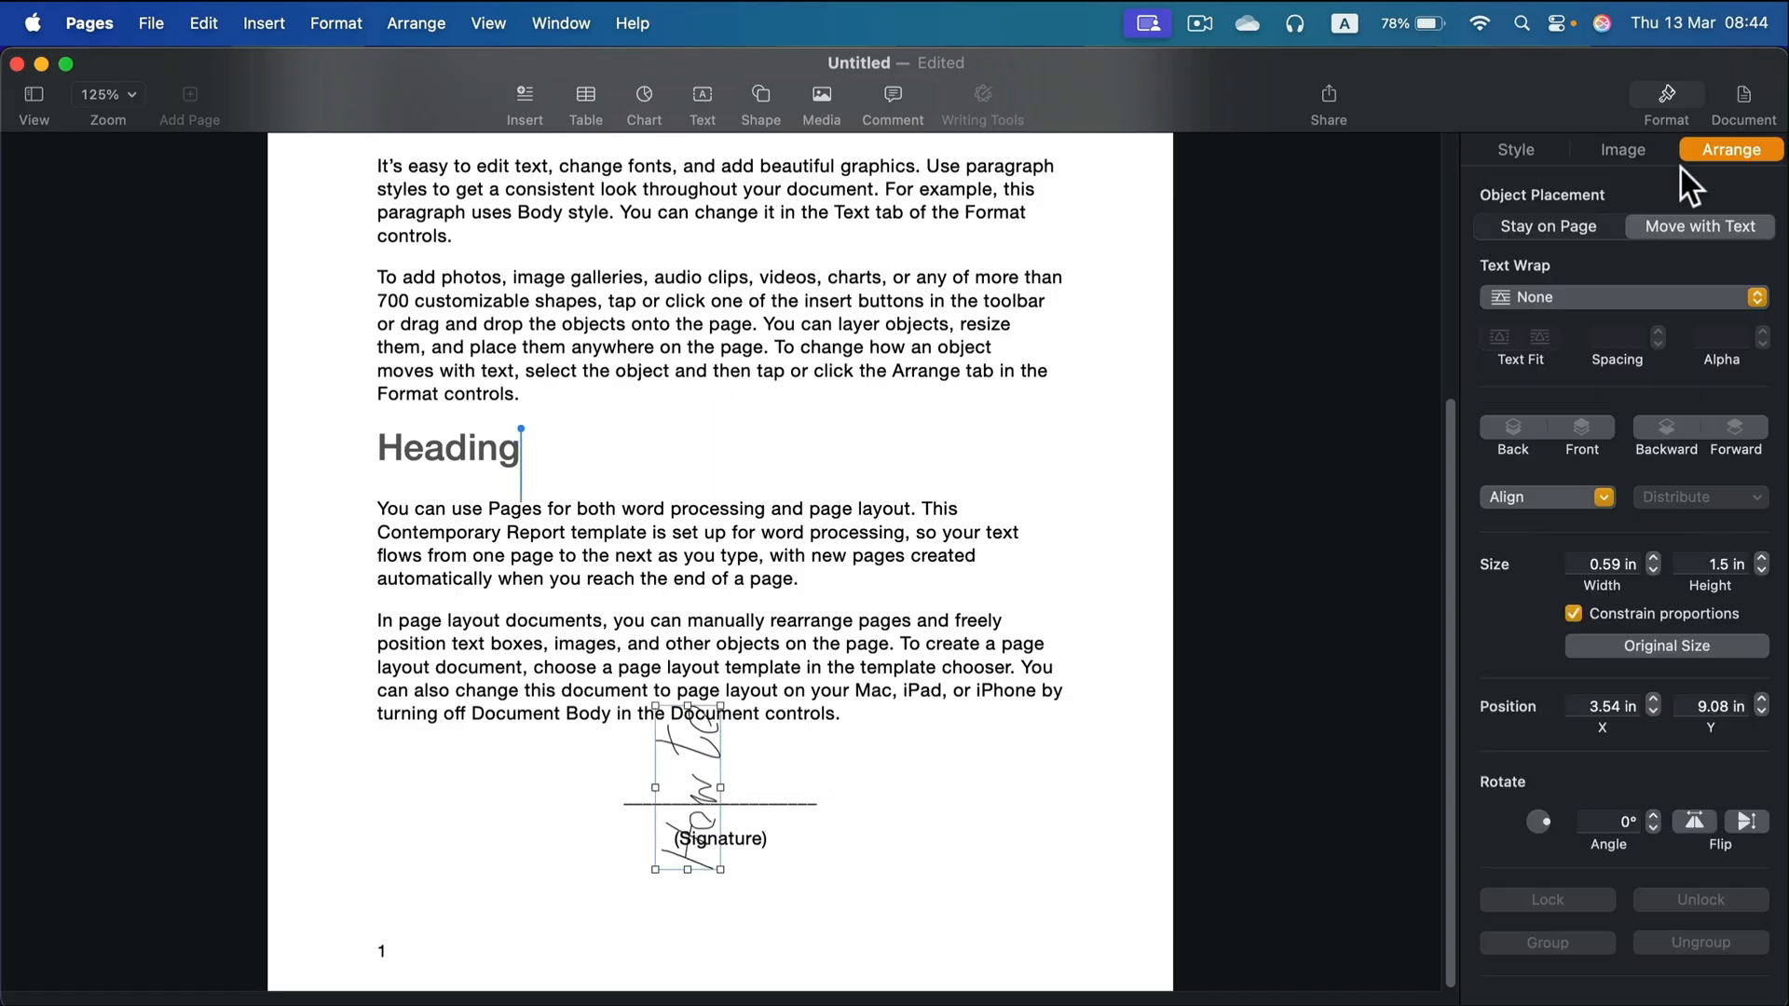
pyautogui.click(1543, 820)
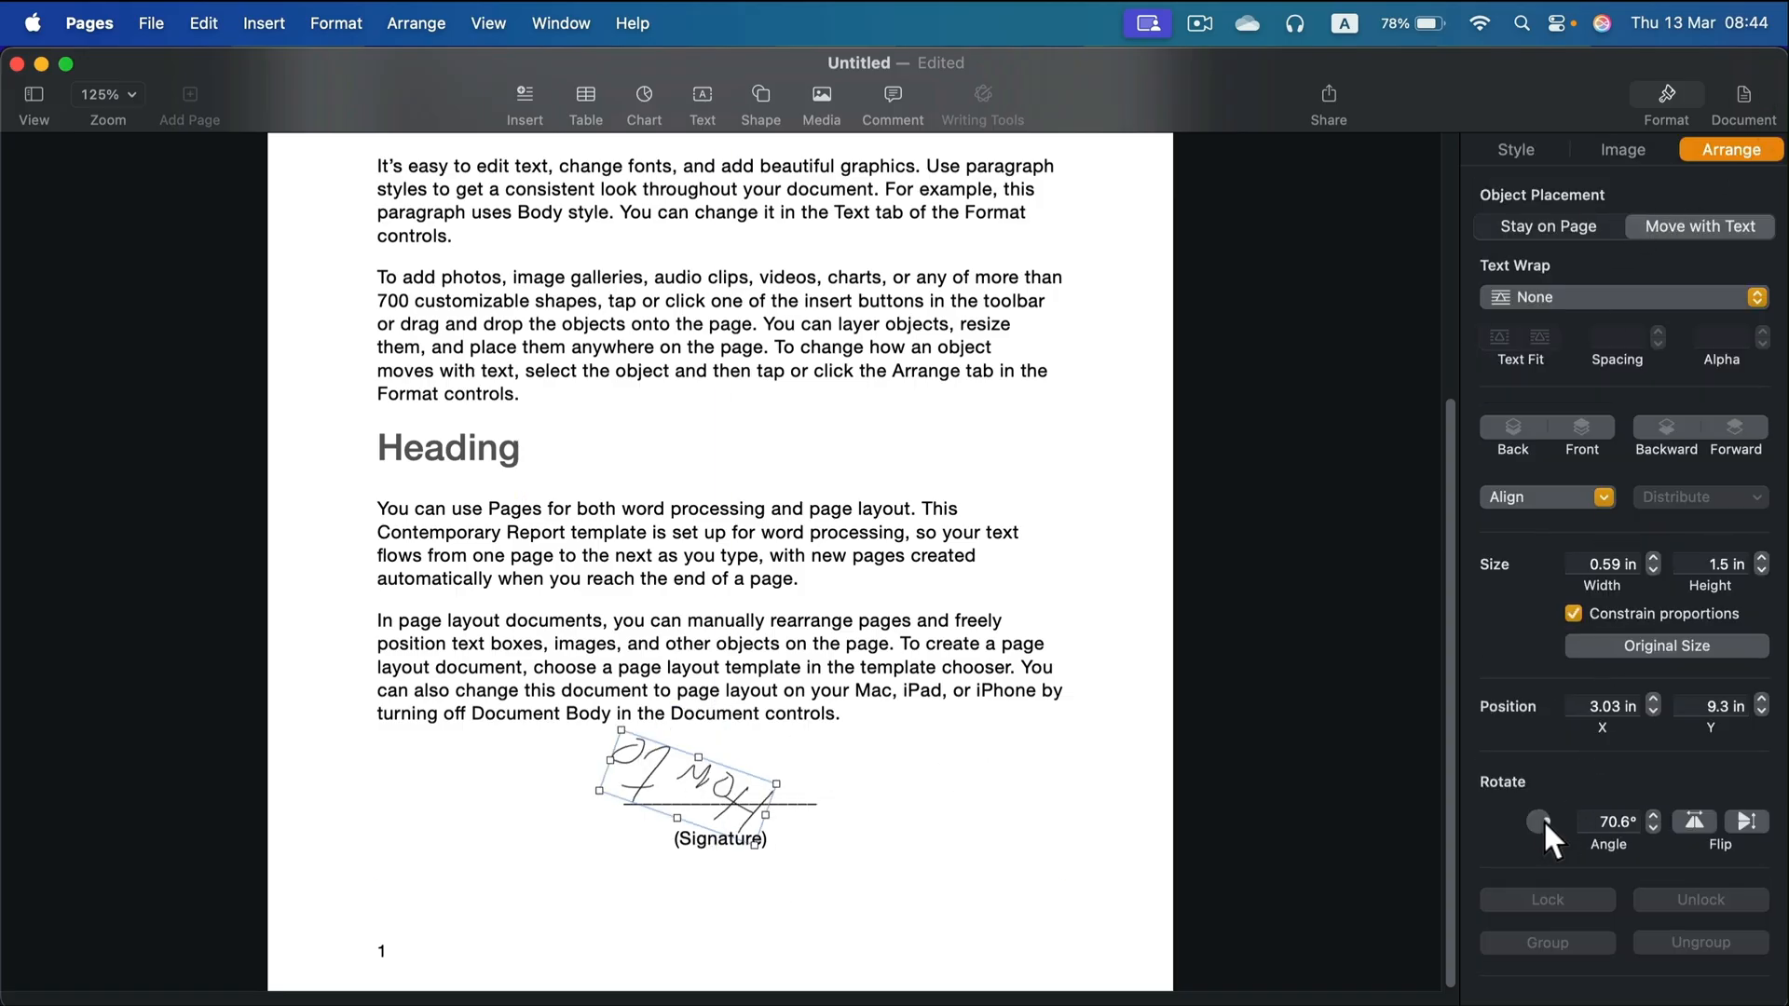
pyautogui.moveTo(1543, 819); pyautogui.dragTo(1541, 848)
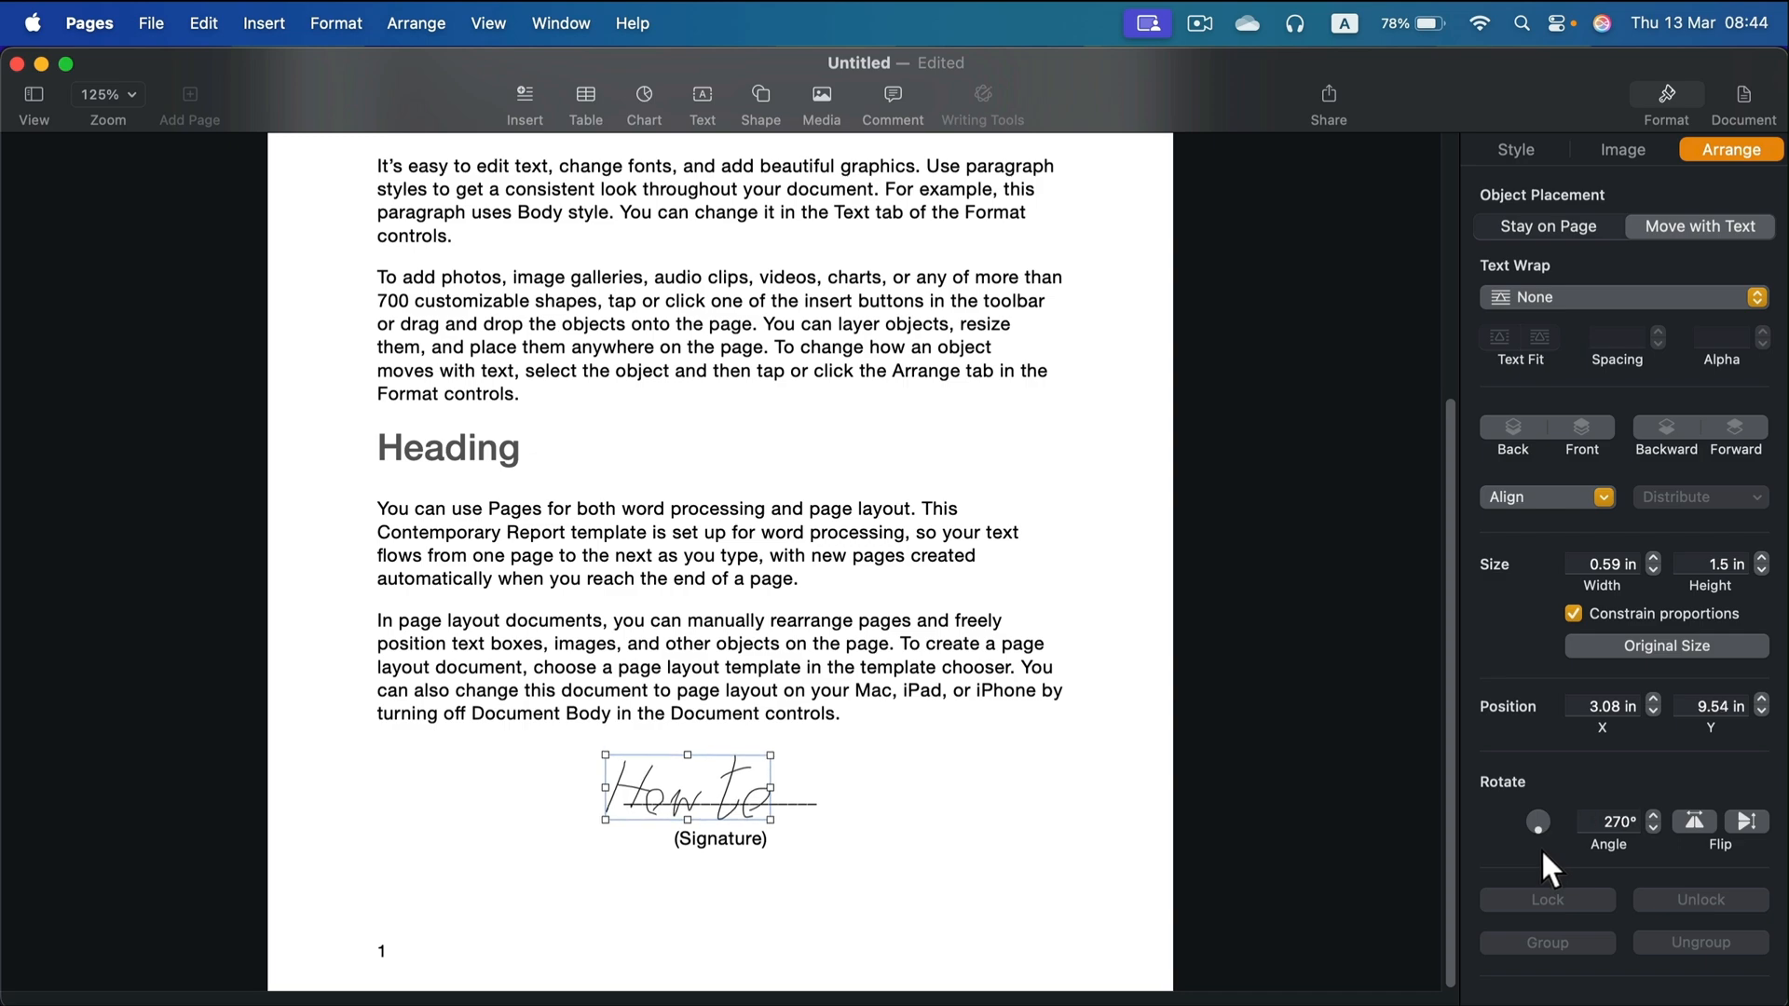
pyautogui.moveTo(735, 793); pyautogui.dragTo(775, 764)
pyautogui.moveTo(778, 778); pyautogui.dragTo(773, 774)
pyautogui.click(1070, 781)
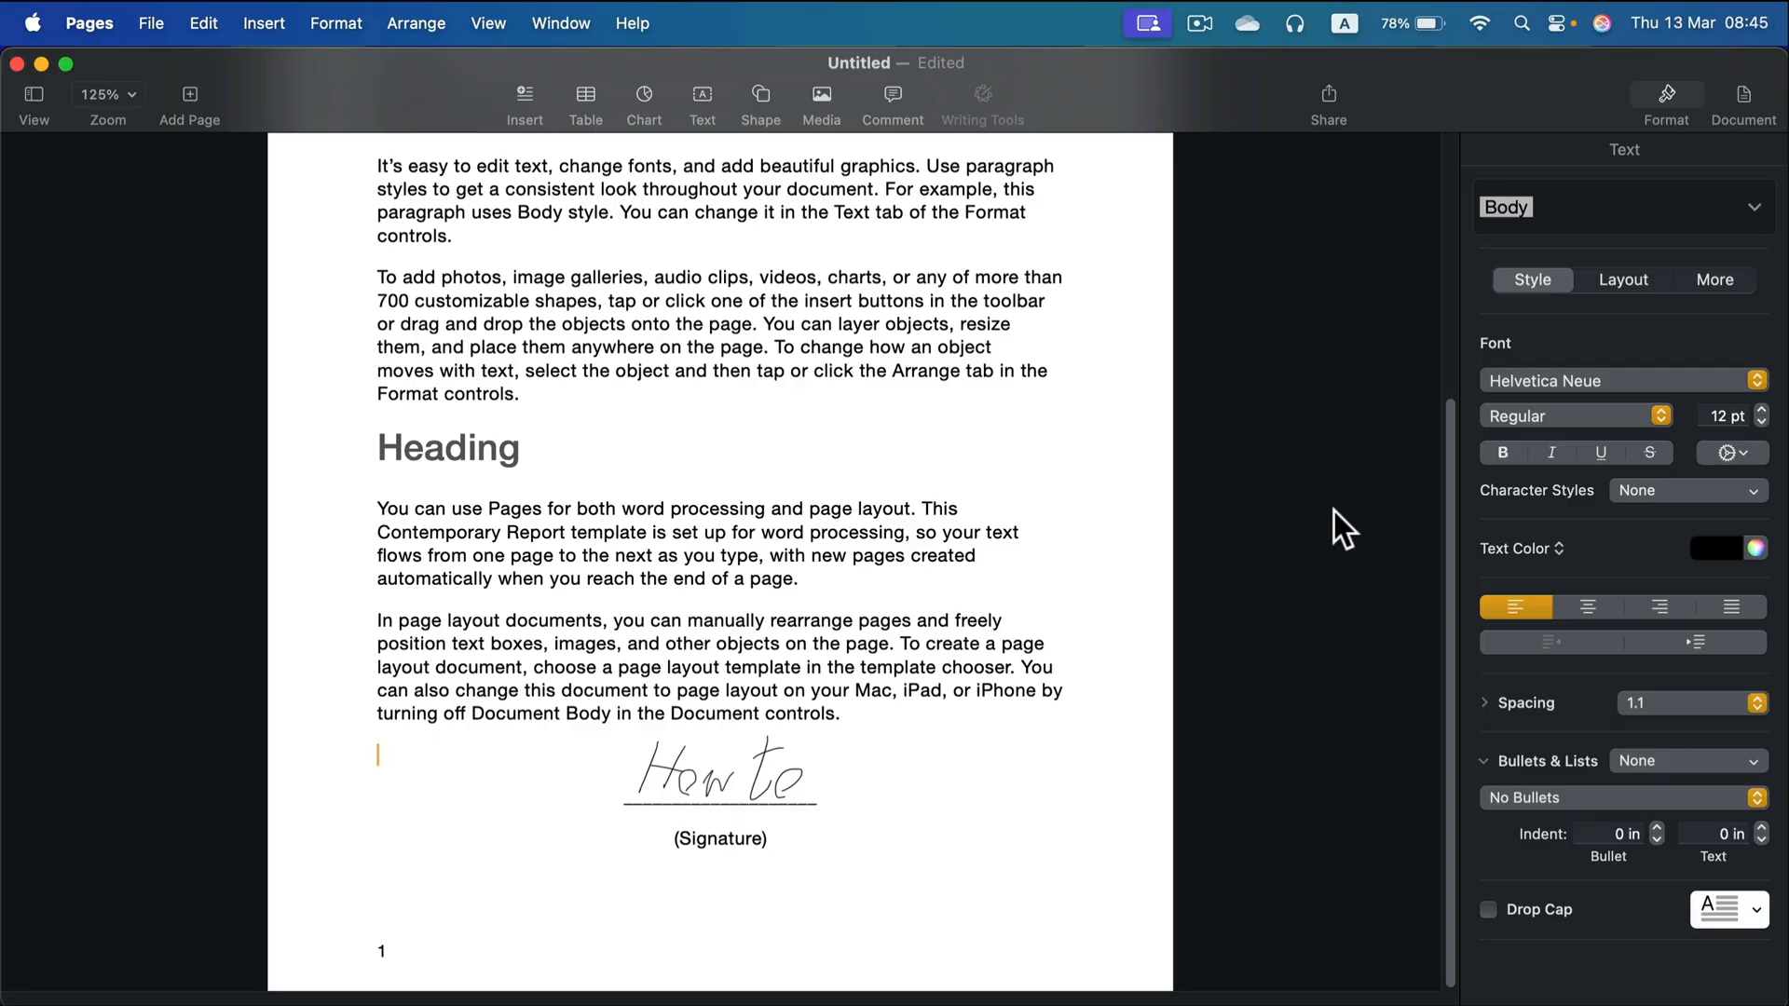
pyautogui.click(823, 94)
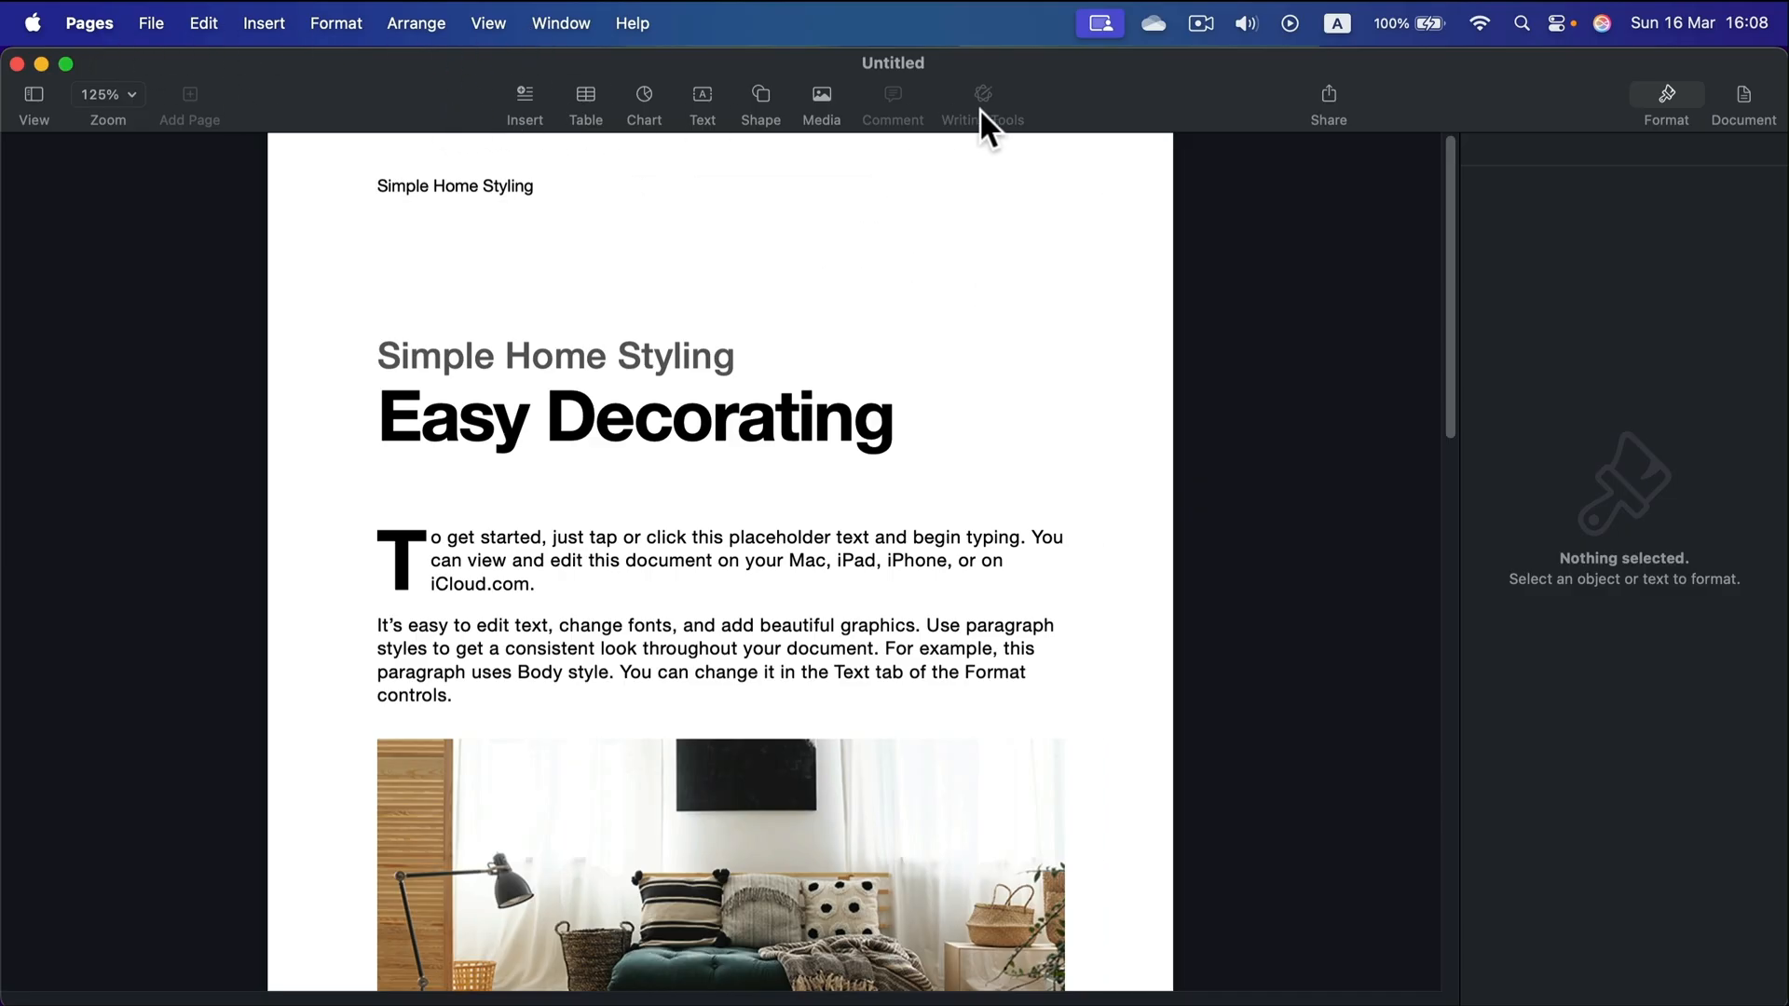
# Open the document's print settings, check the available printers, and exclude page 2 so that only page 1 prints
pyautogui.click(147, 18)
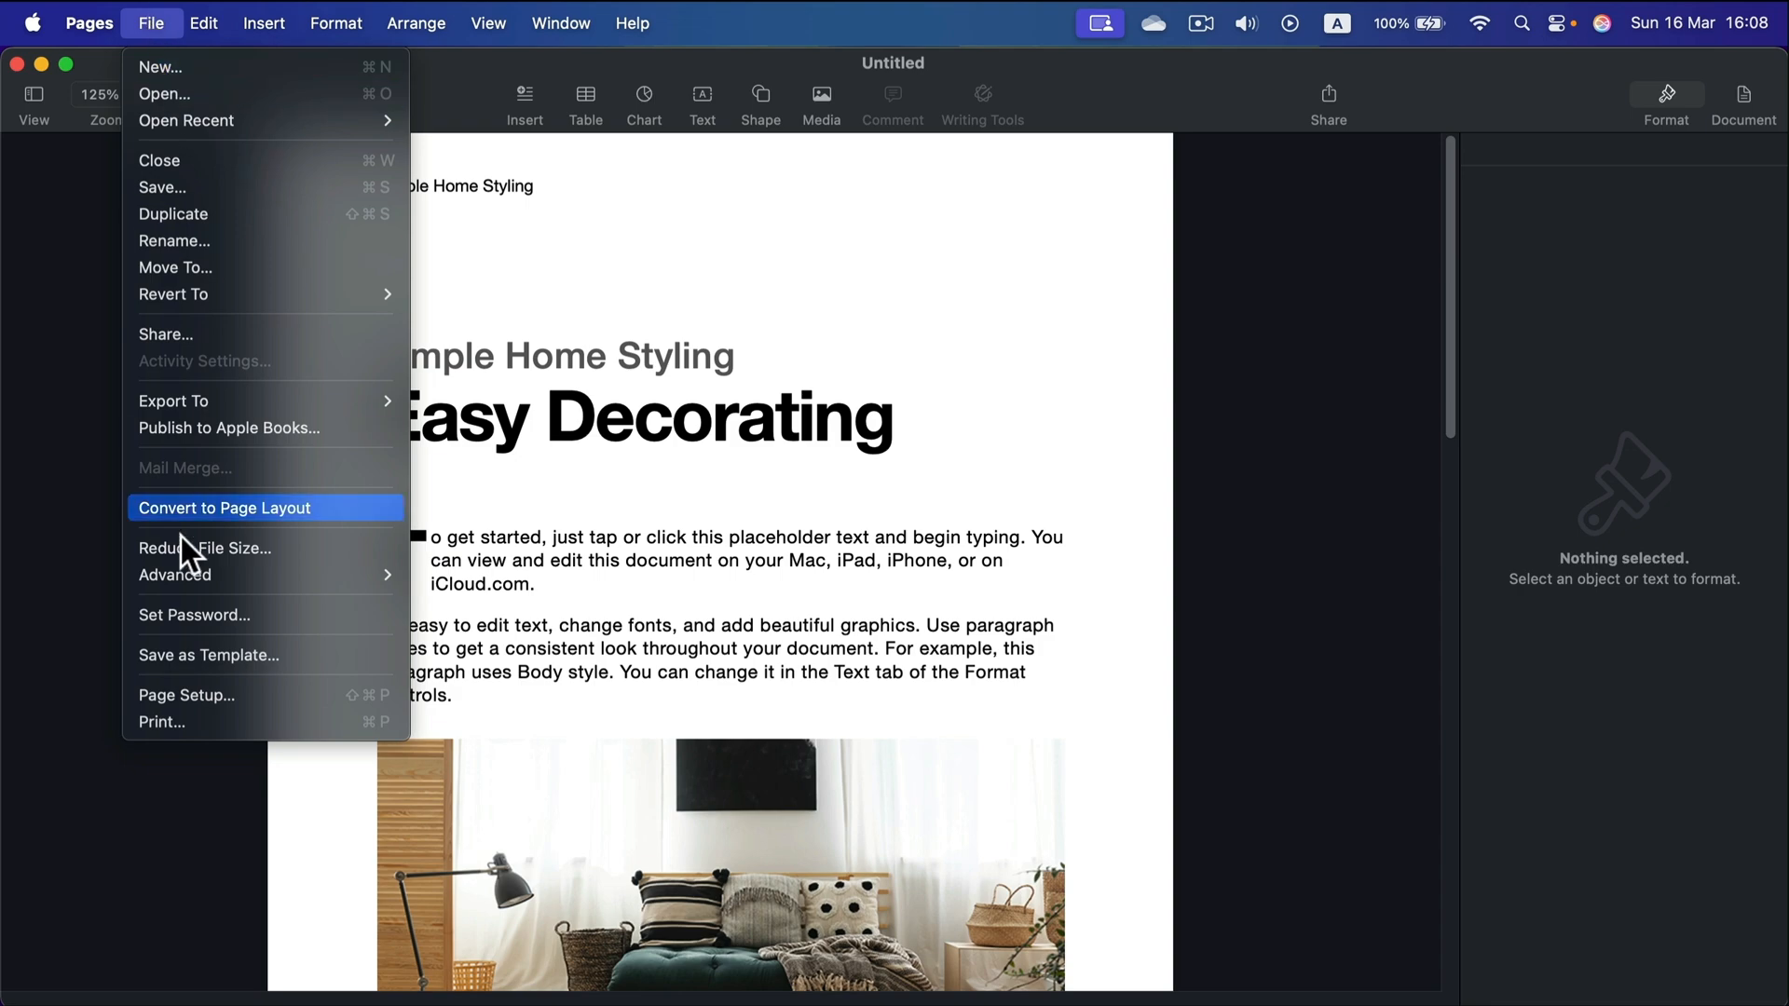
pyautogui.click(203, 722)
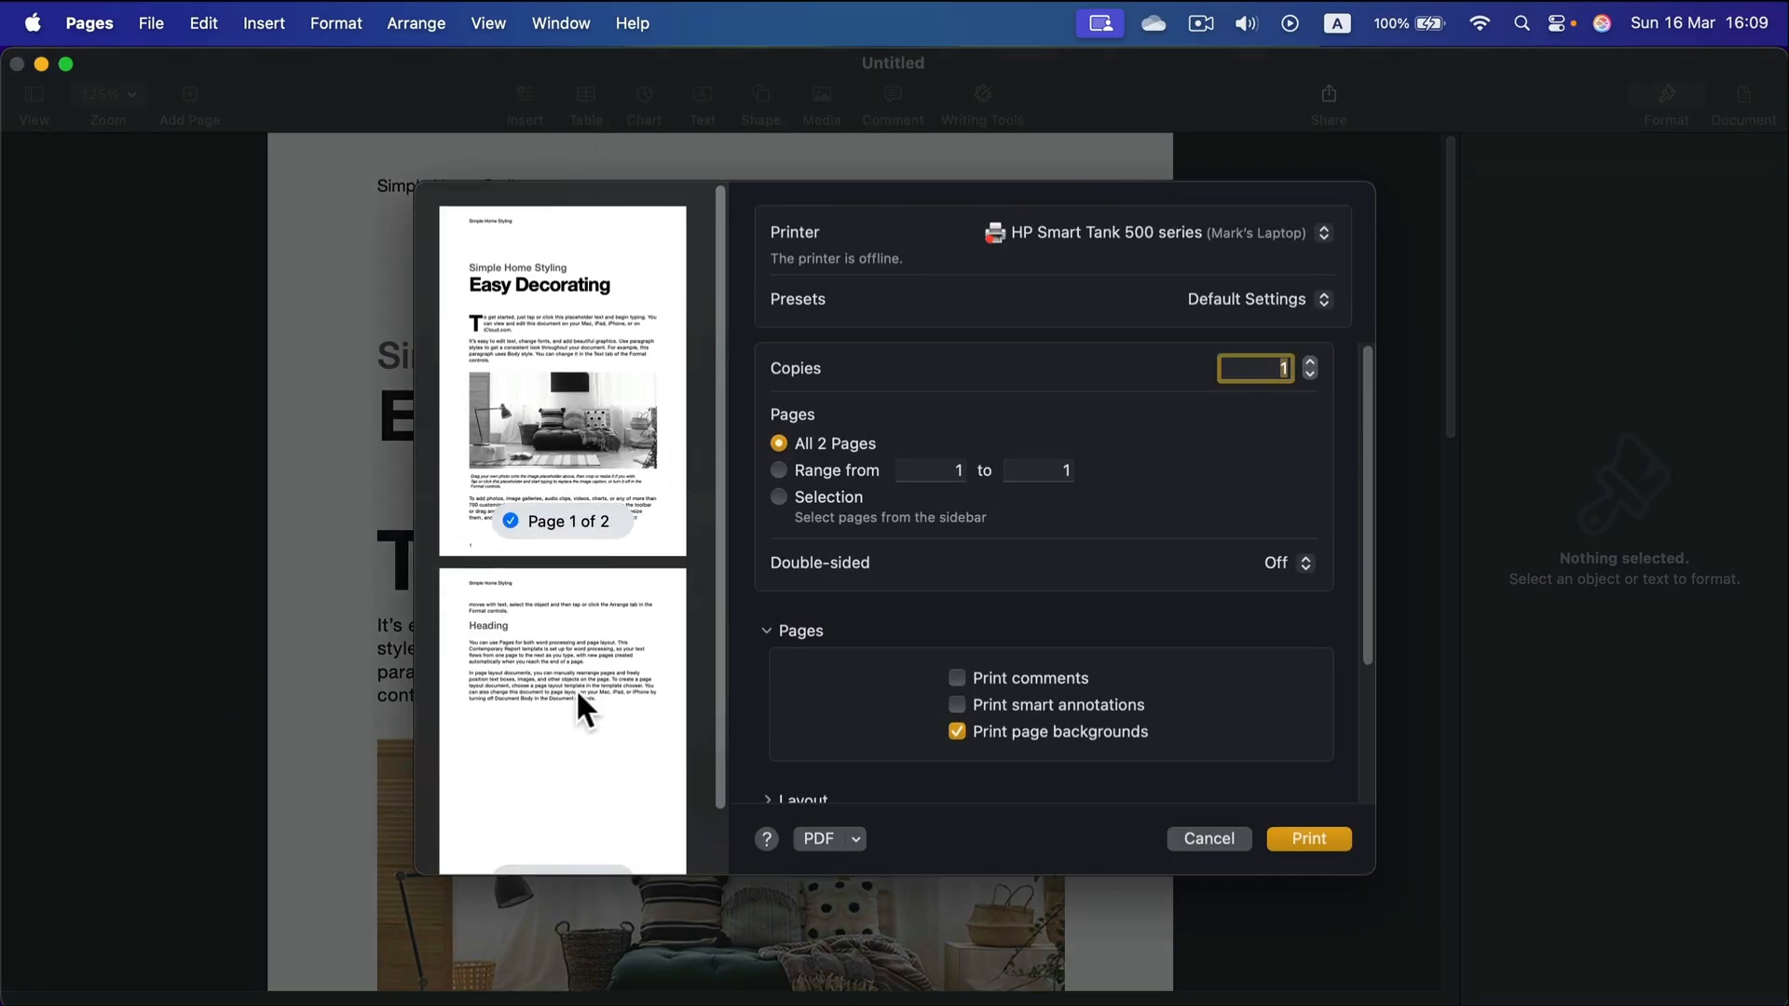
pyautogui.click(1117, 231)
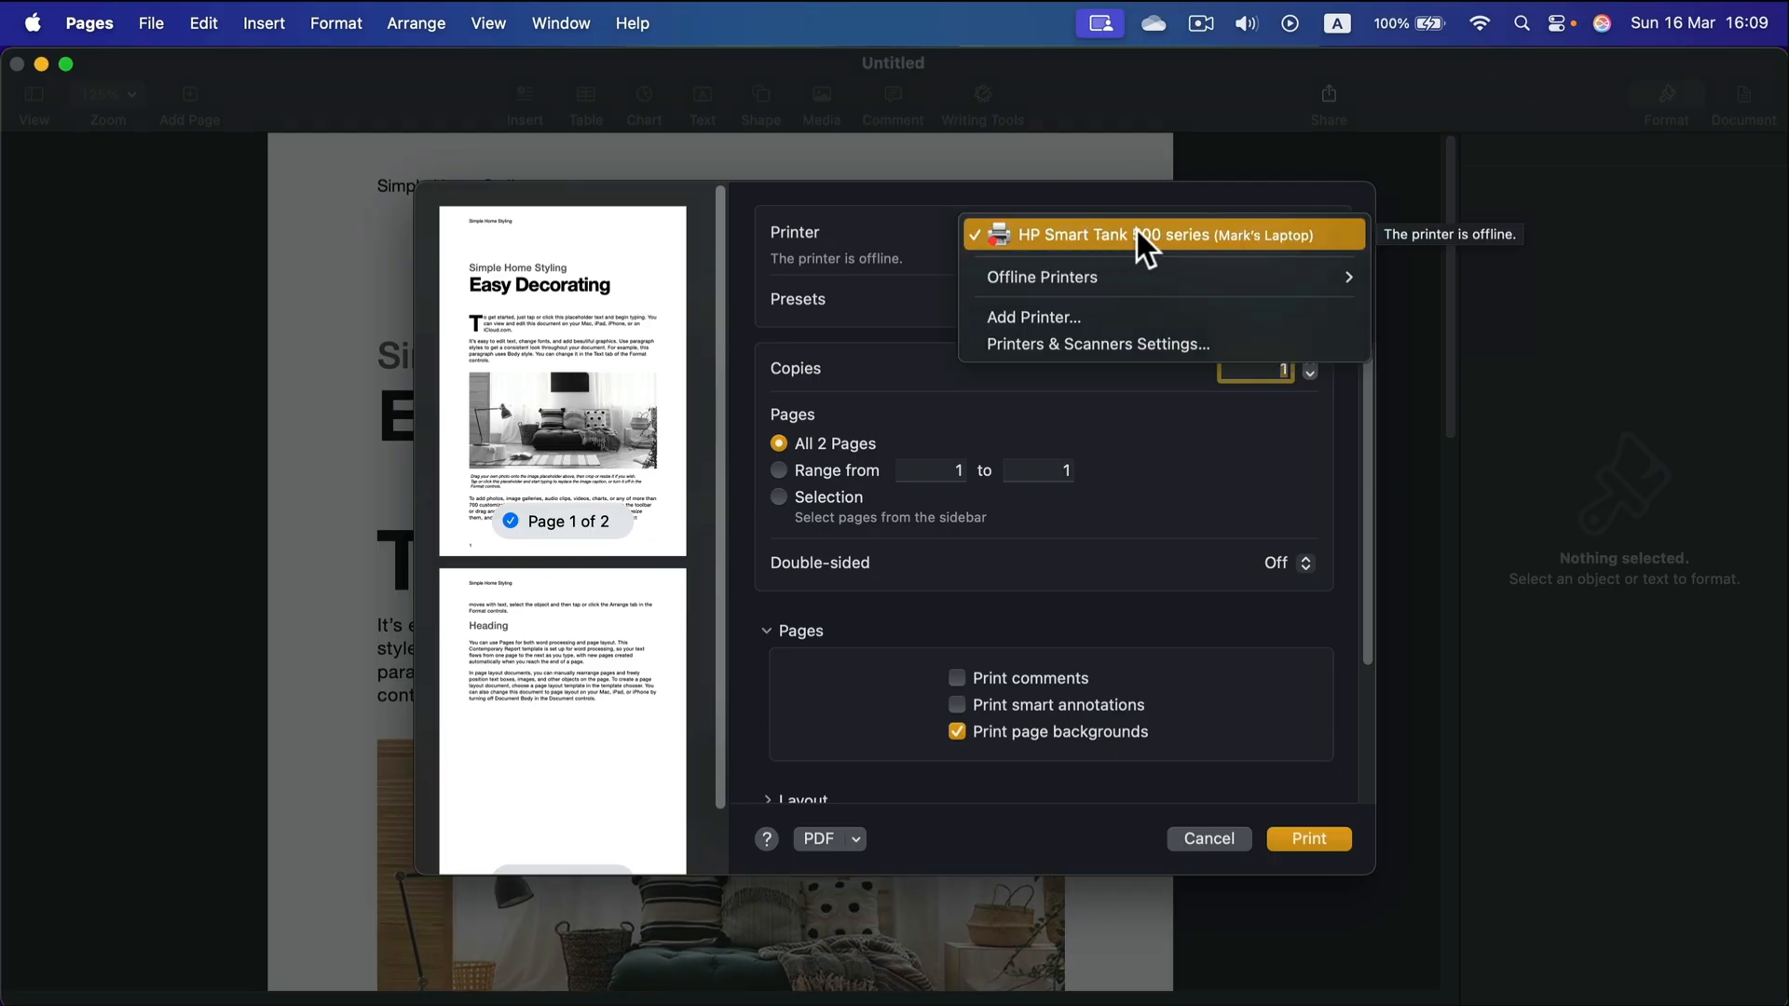
pyautogui.click(891, 193)
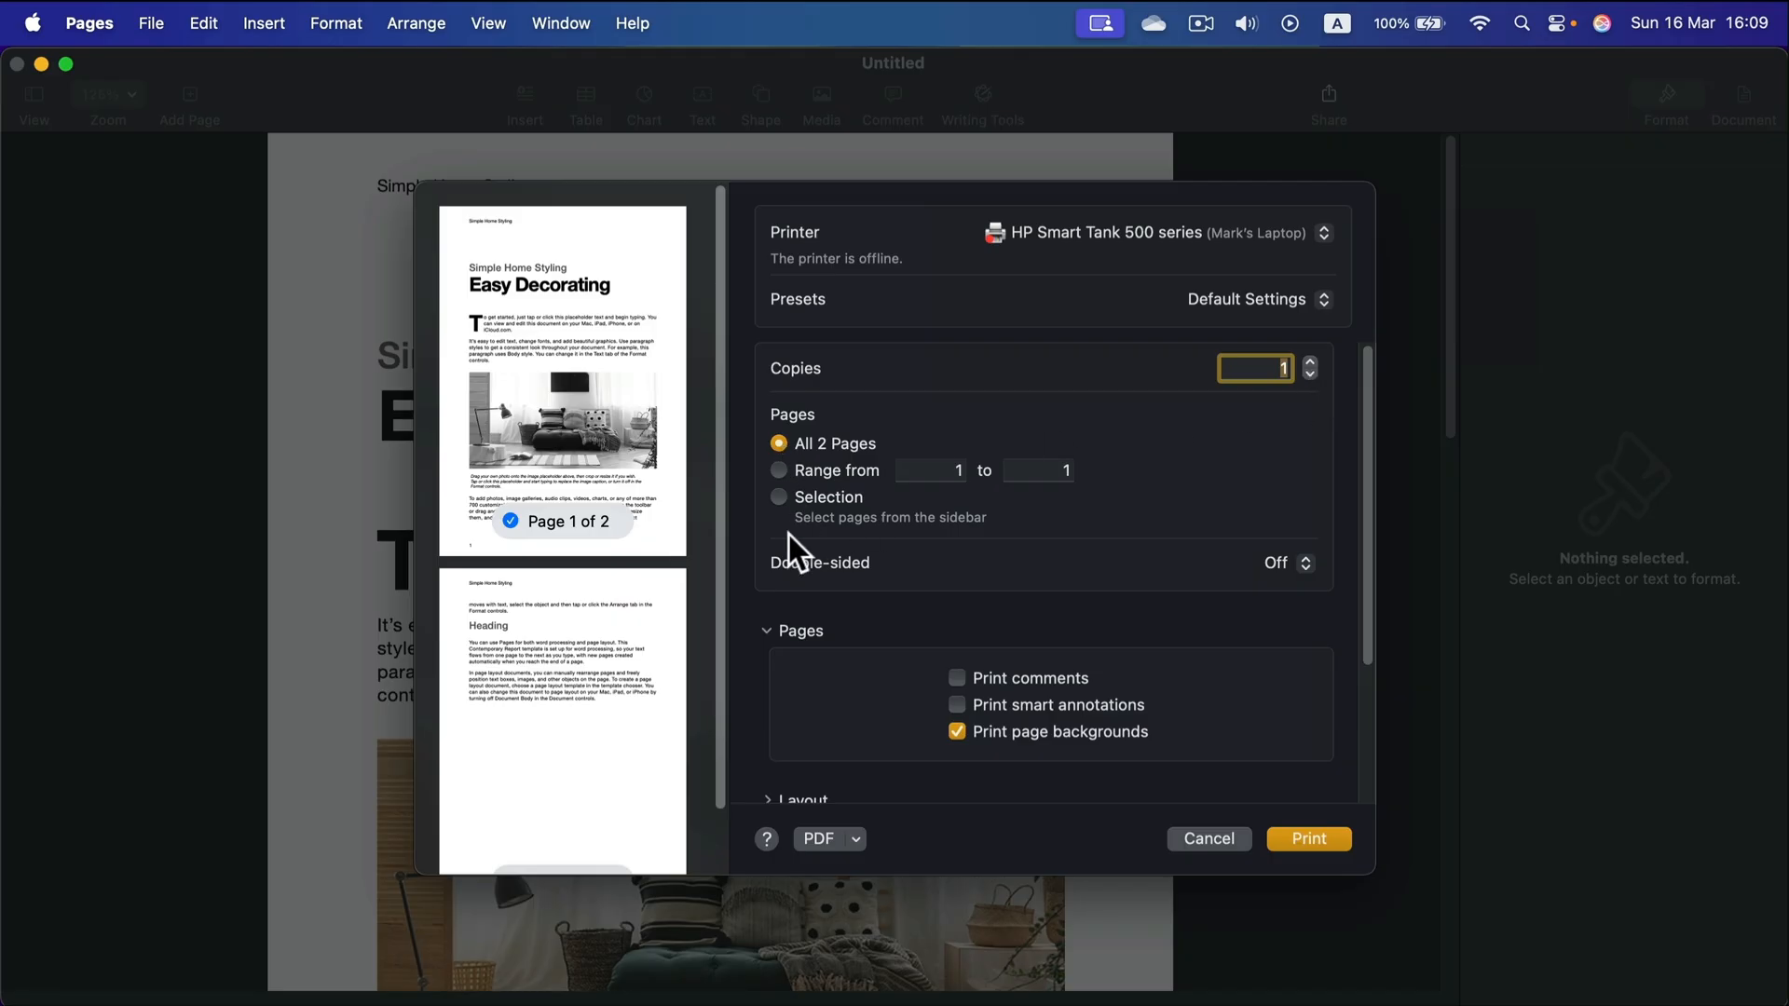
pyautogui.scroll(-2, 499, 708)
pyautogui.click(510, 817)
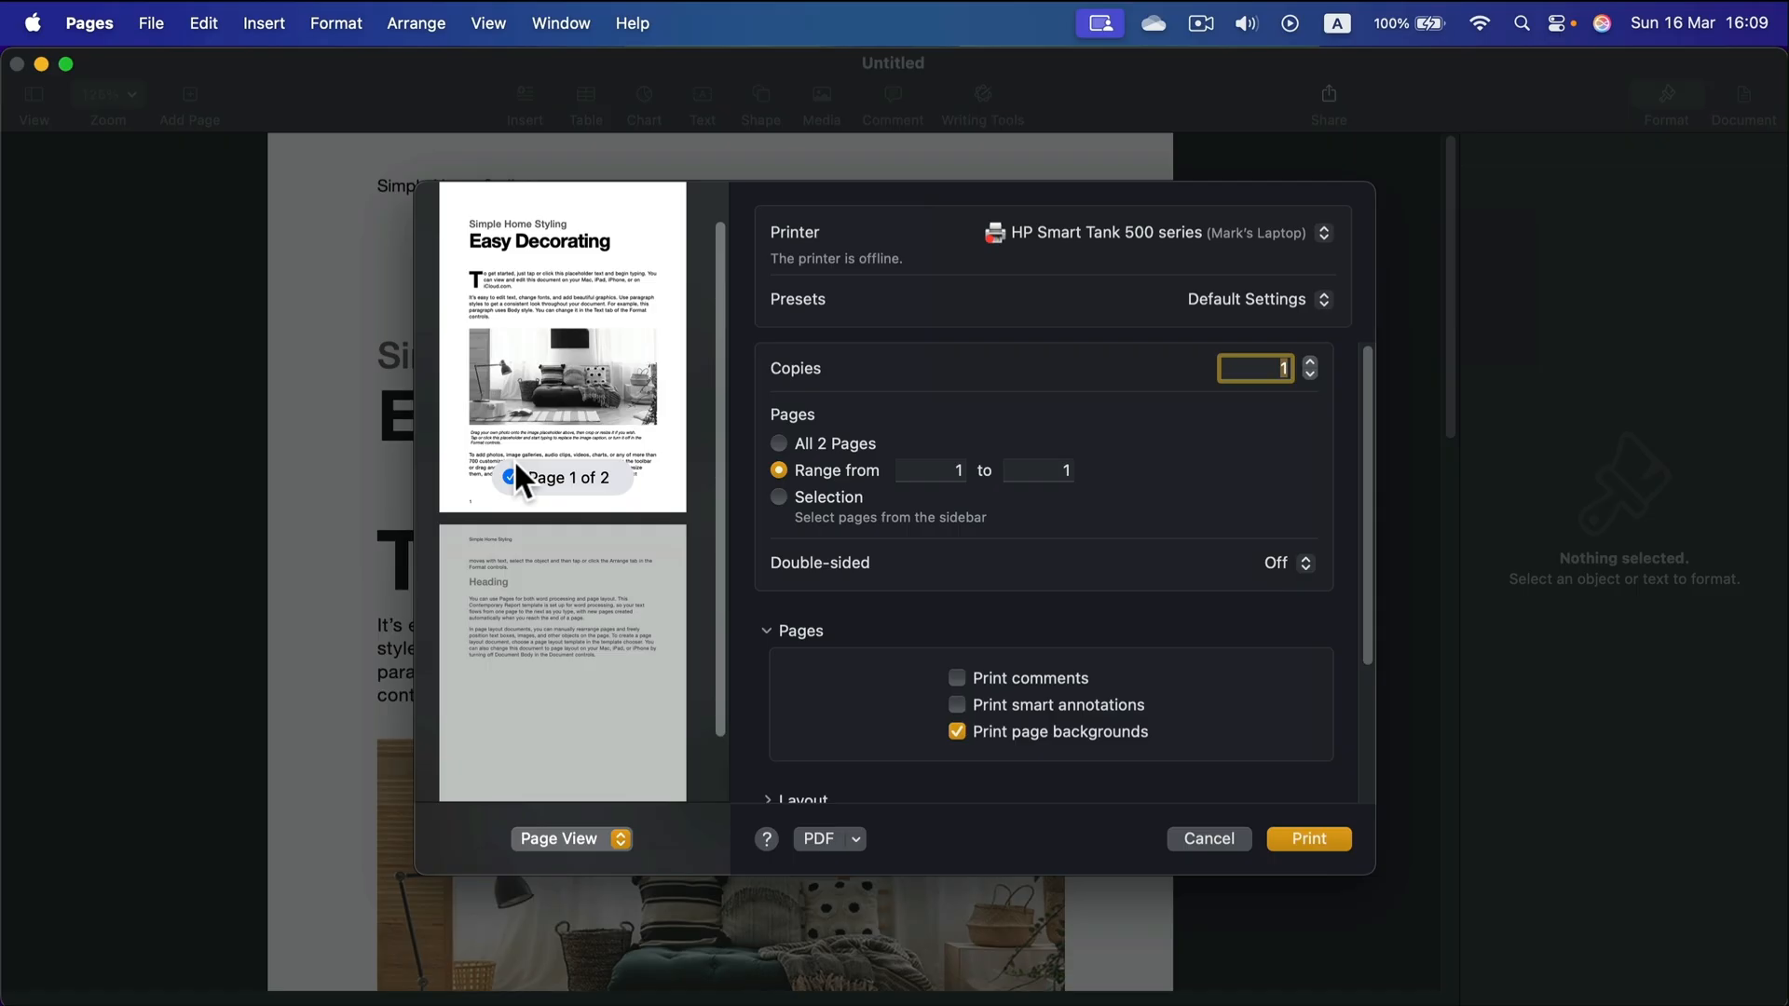
# Check the Layout and Paper Handling print options and print the document
pyautogui.scroll(-5, 1091, 557)
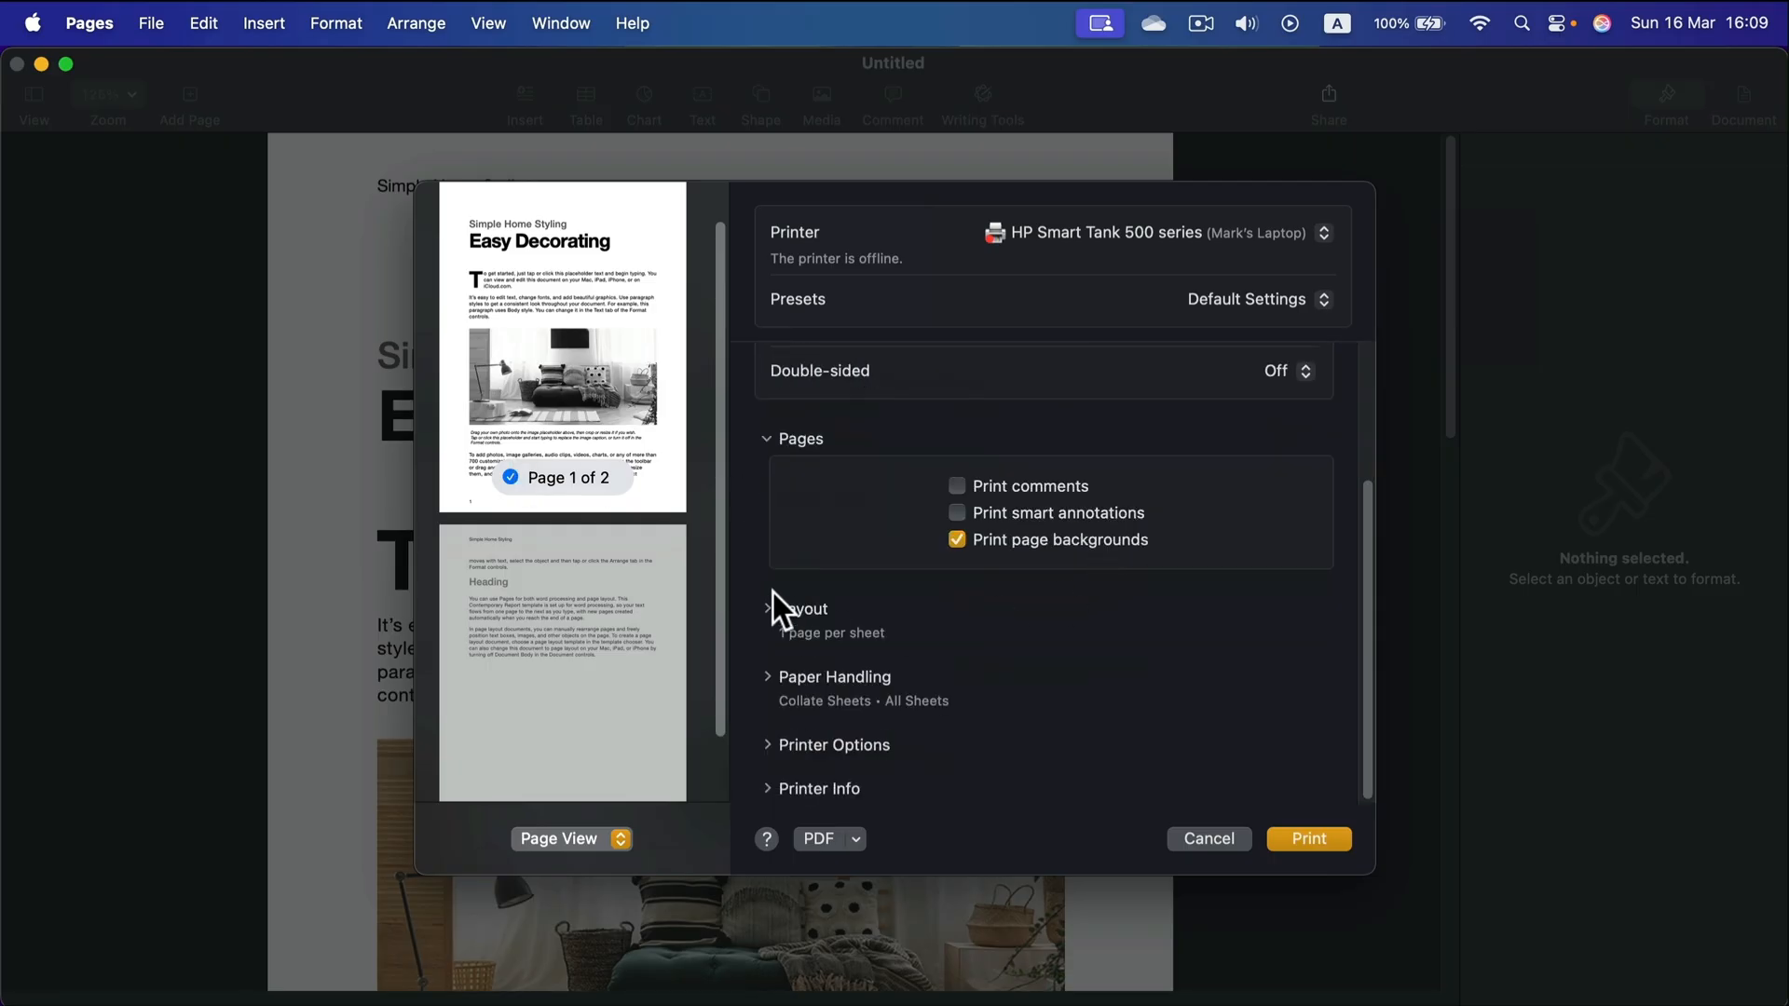
pyautogui.click(769, 606)
pyautogui.click(770, 606)
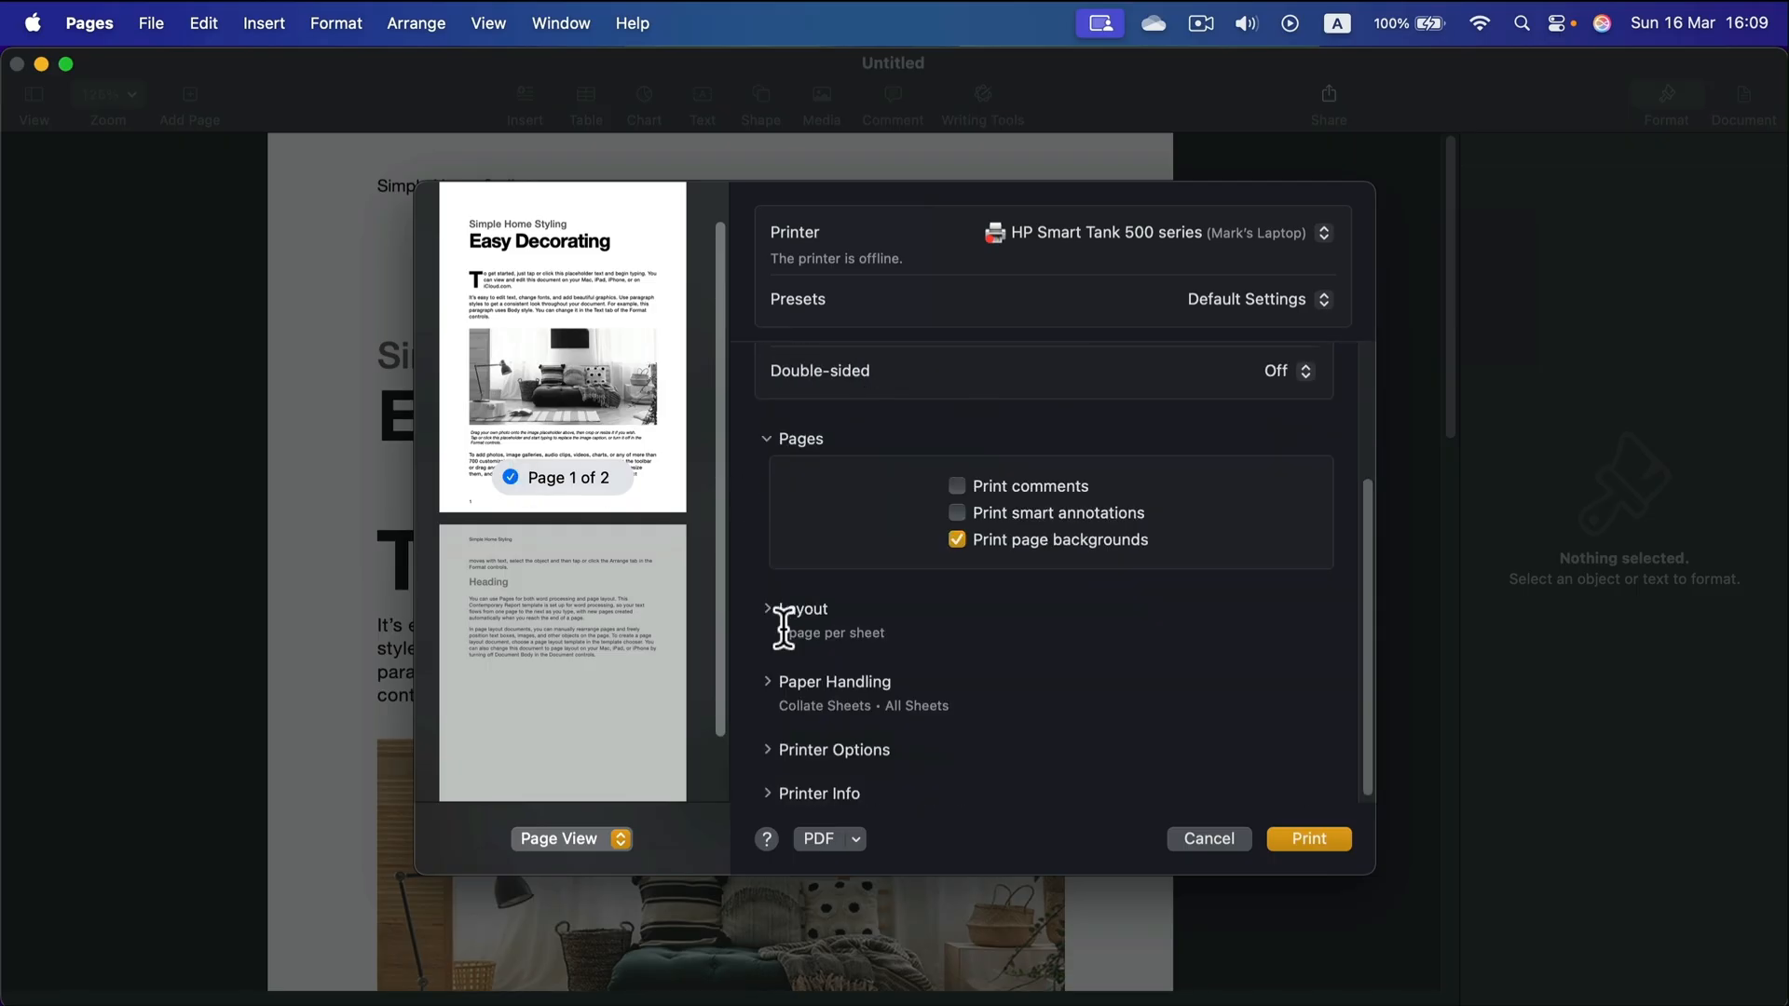
pyautogui.click(767, 675)
pyautogui.click(768, 675)
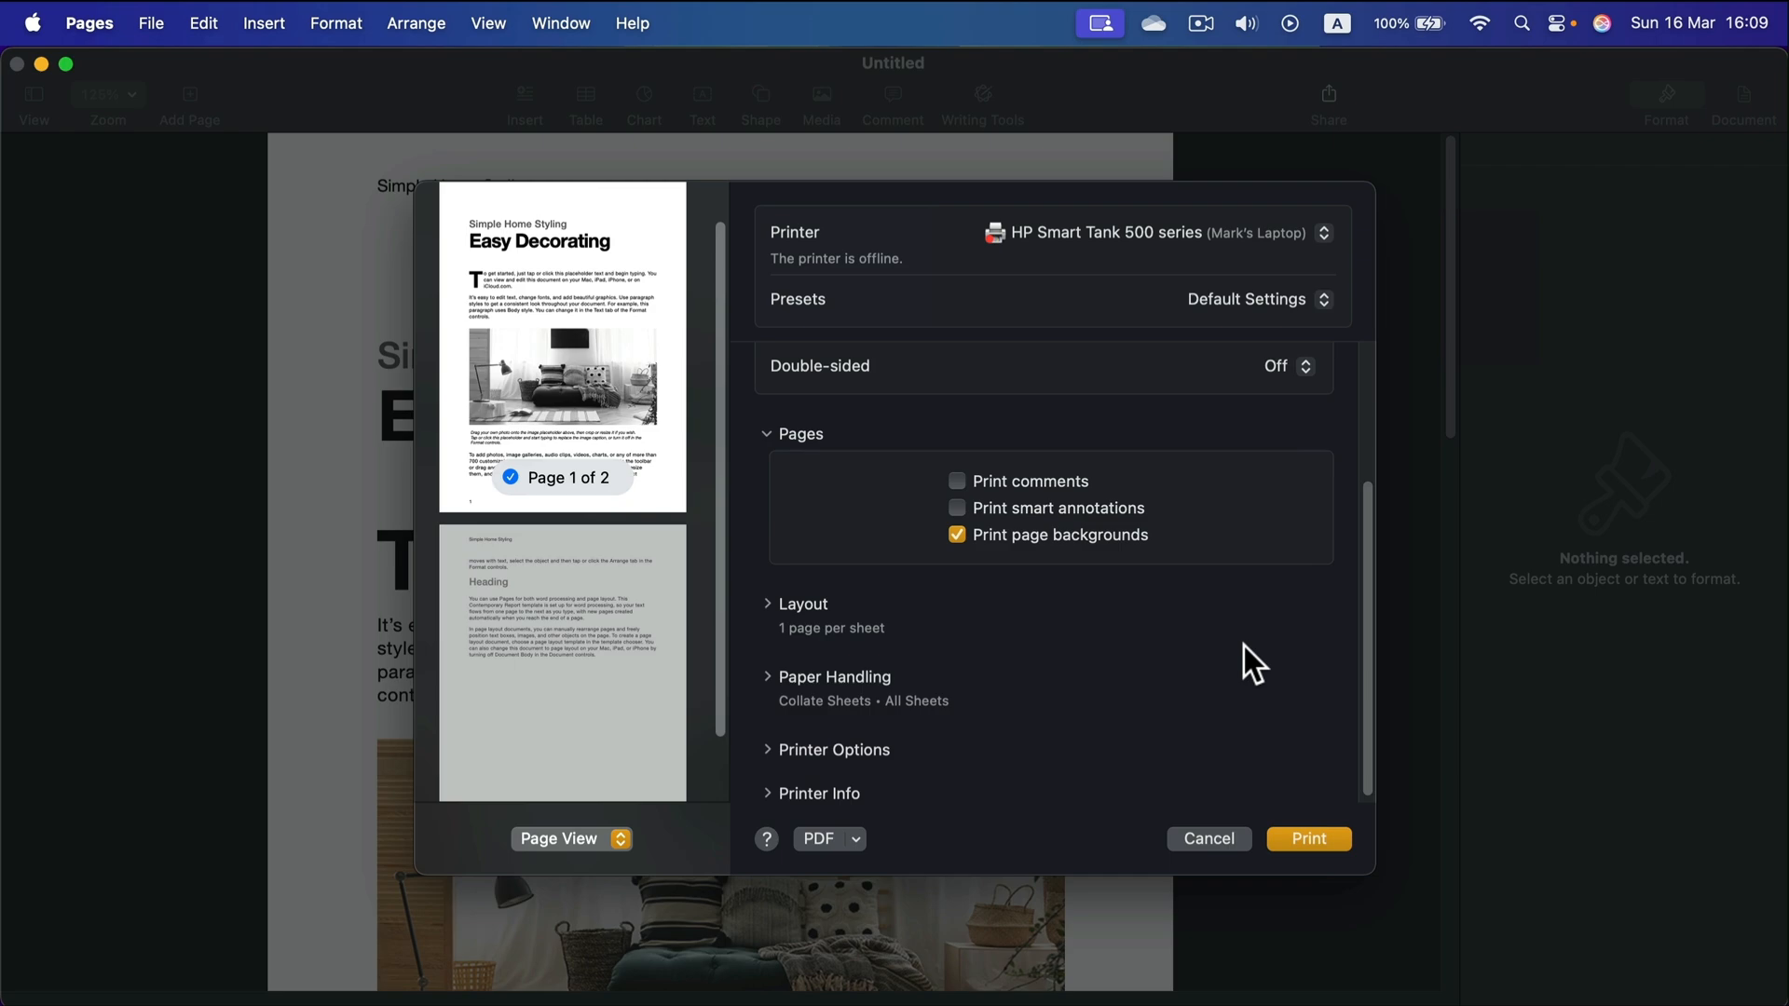
pyautogui.click(1319, 838)
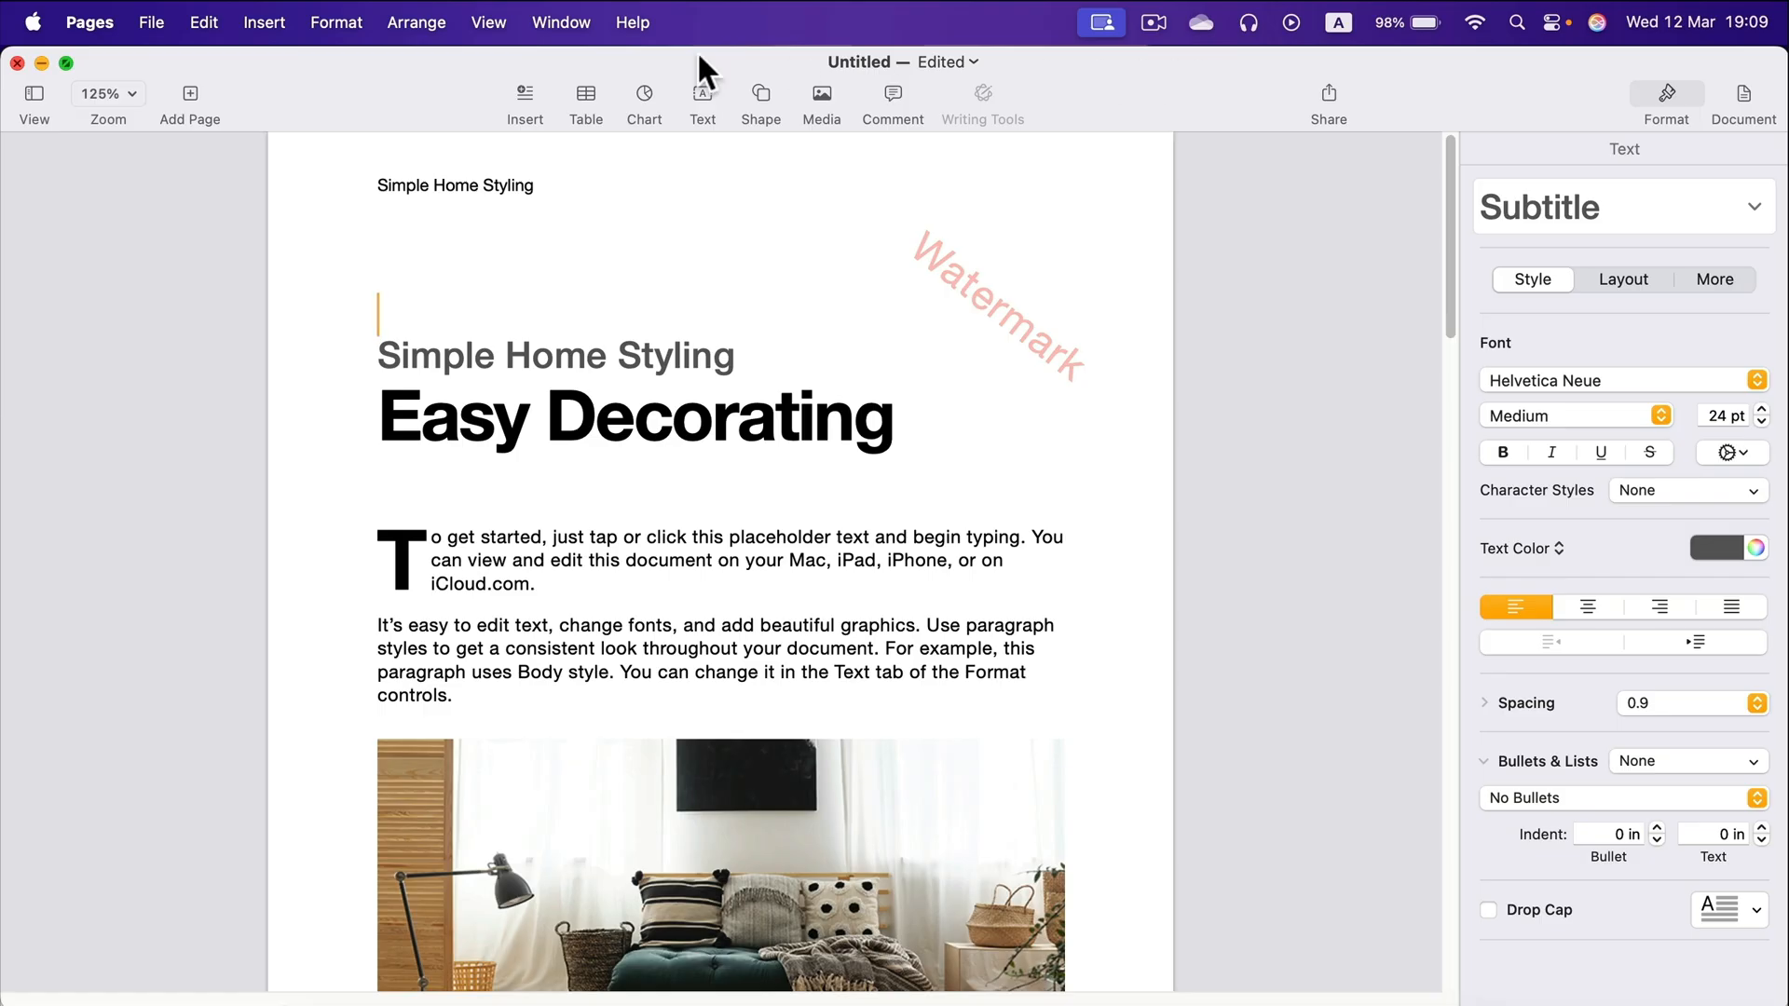
# Open the Pages settings and look through the Auto-Correction, Rulers and General preferences
pyautogui.click(91, 22)
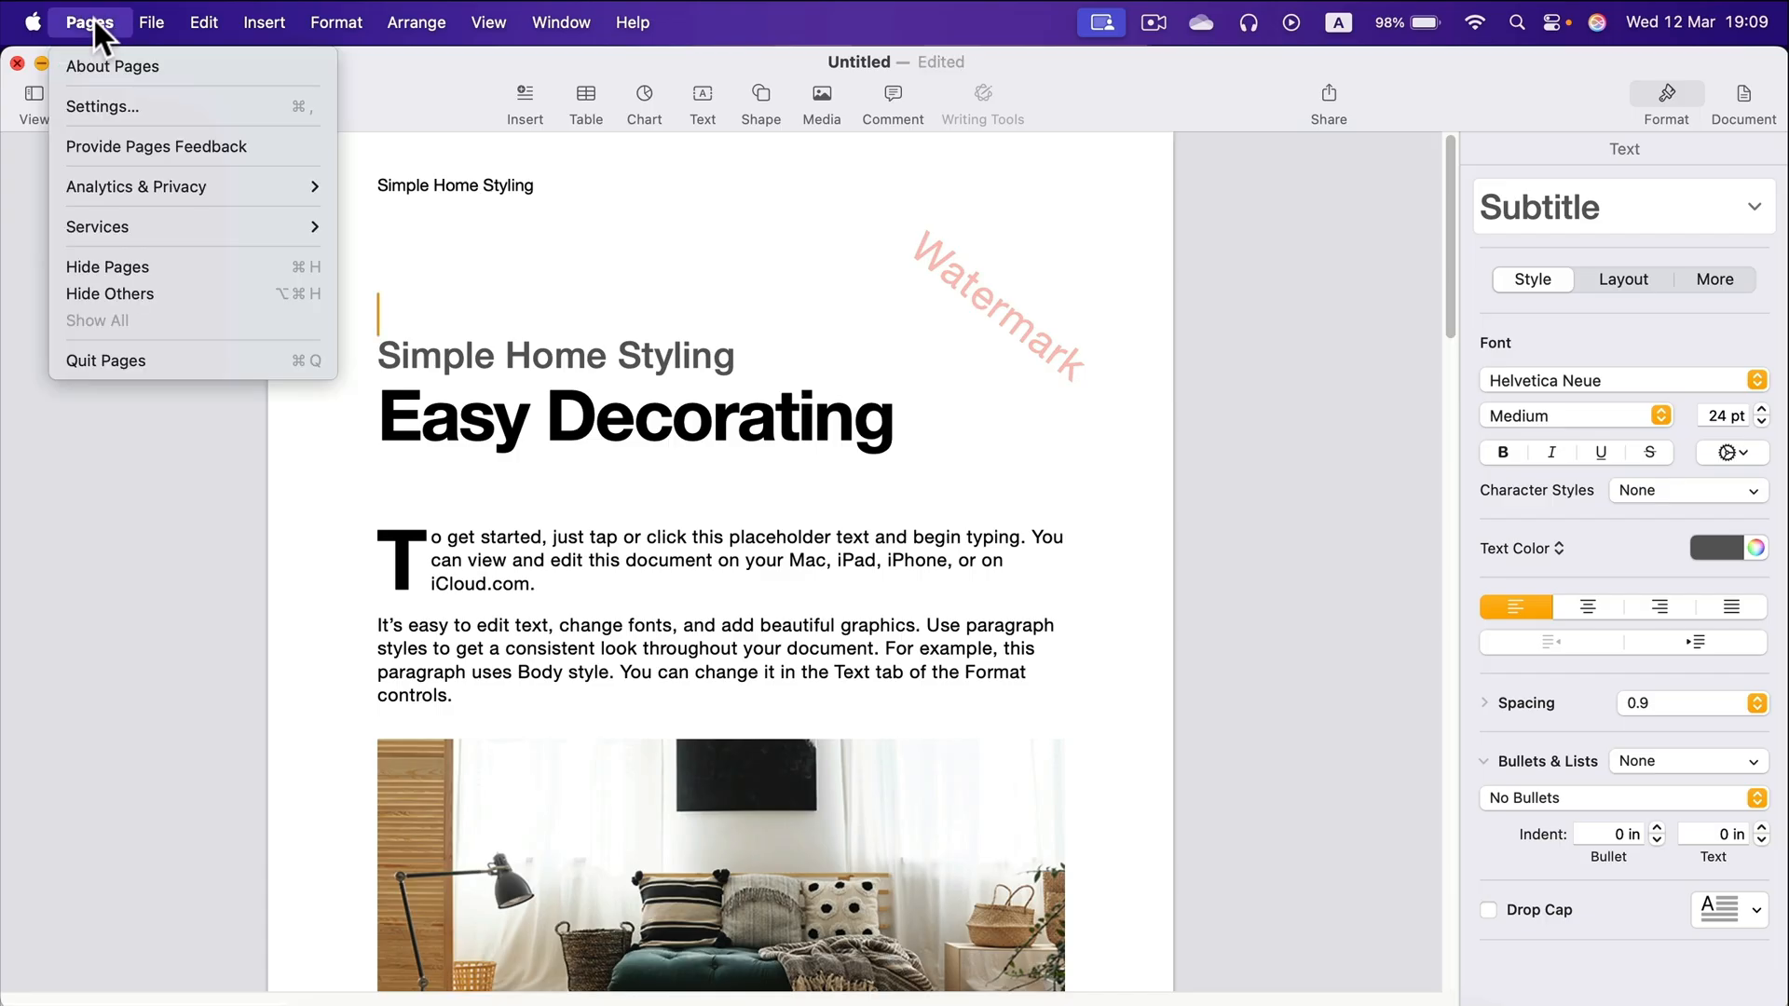
pyautogui.click(96, 105)
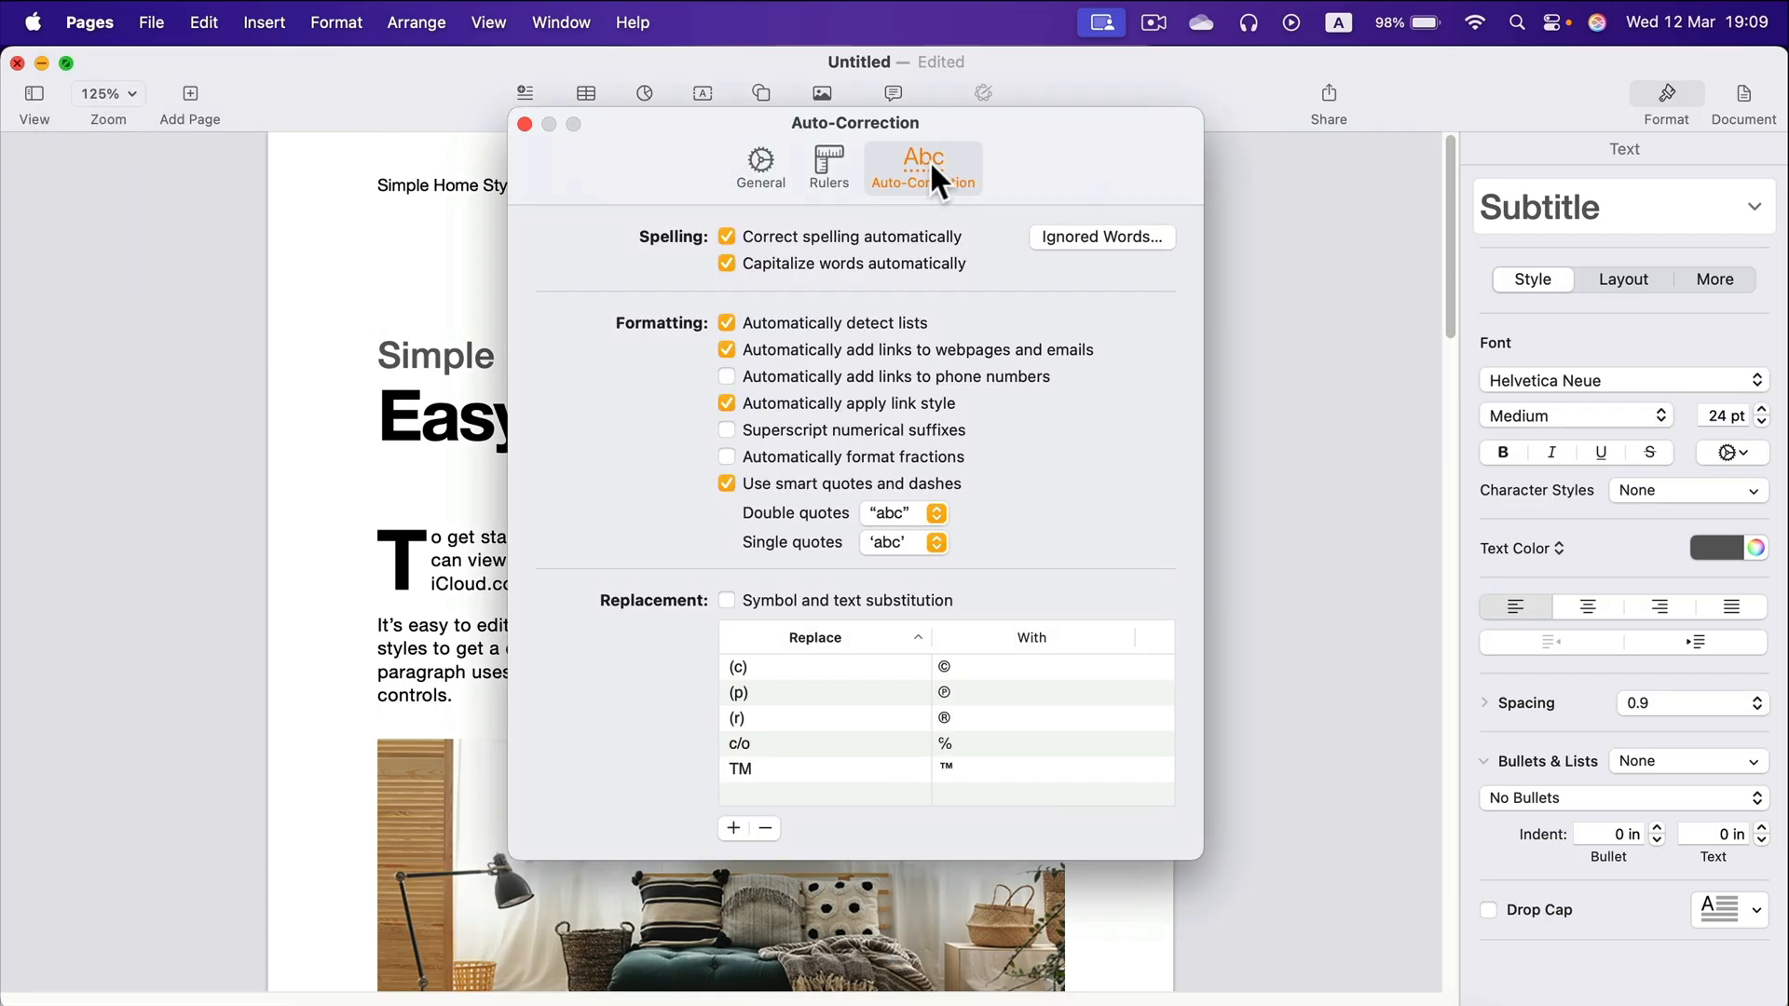
pyautogui.click(830, 153)
pyautogui.click(762, 153)
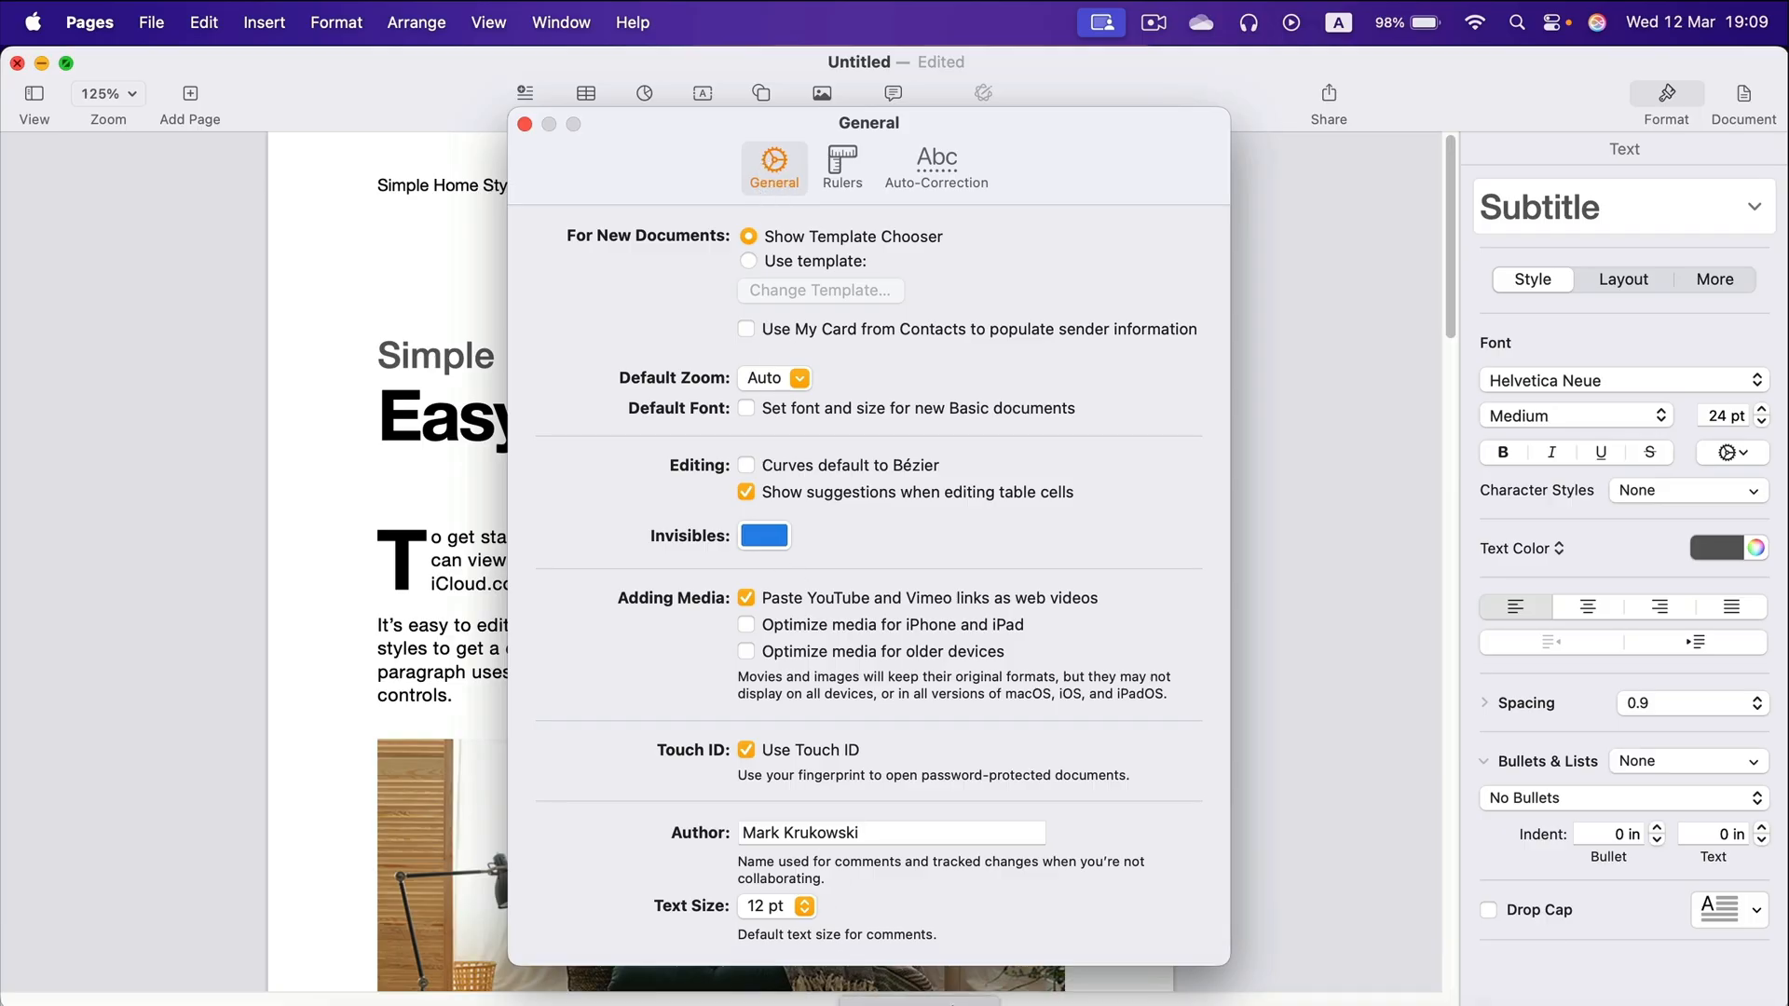
# Switch to System Settings and set the Mac's appearance to Dark
pyautogui.click(920, 1005)
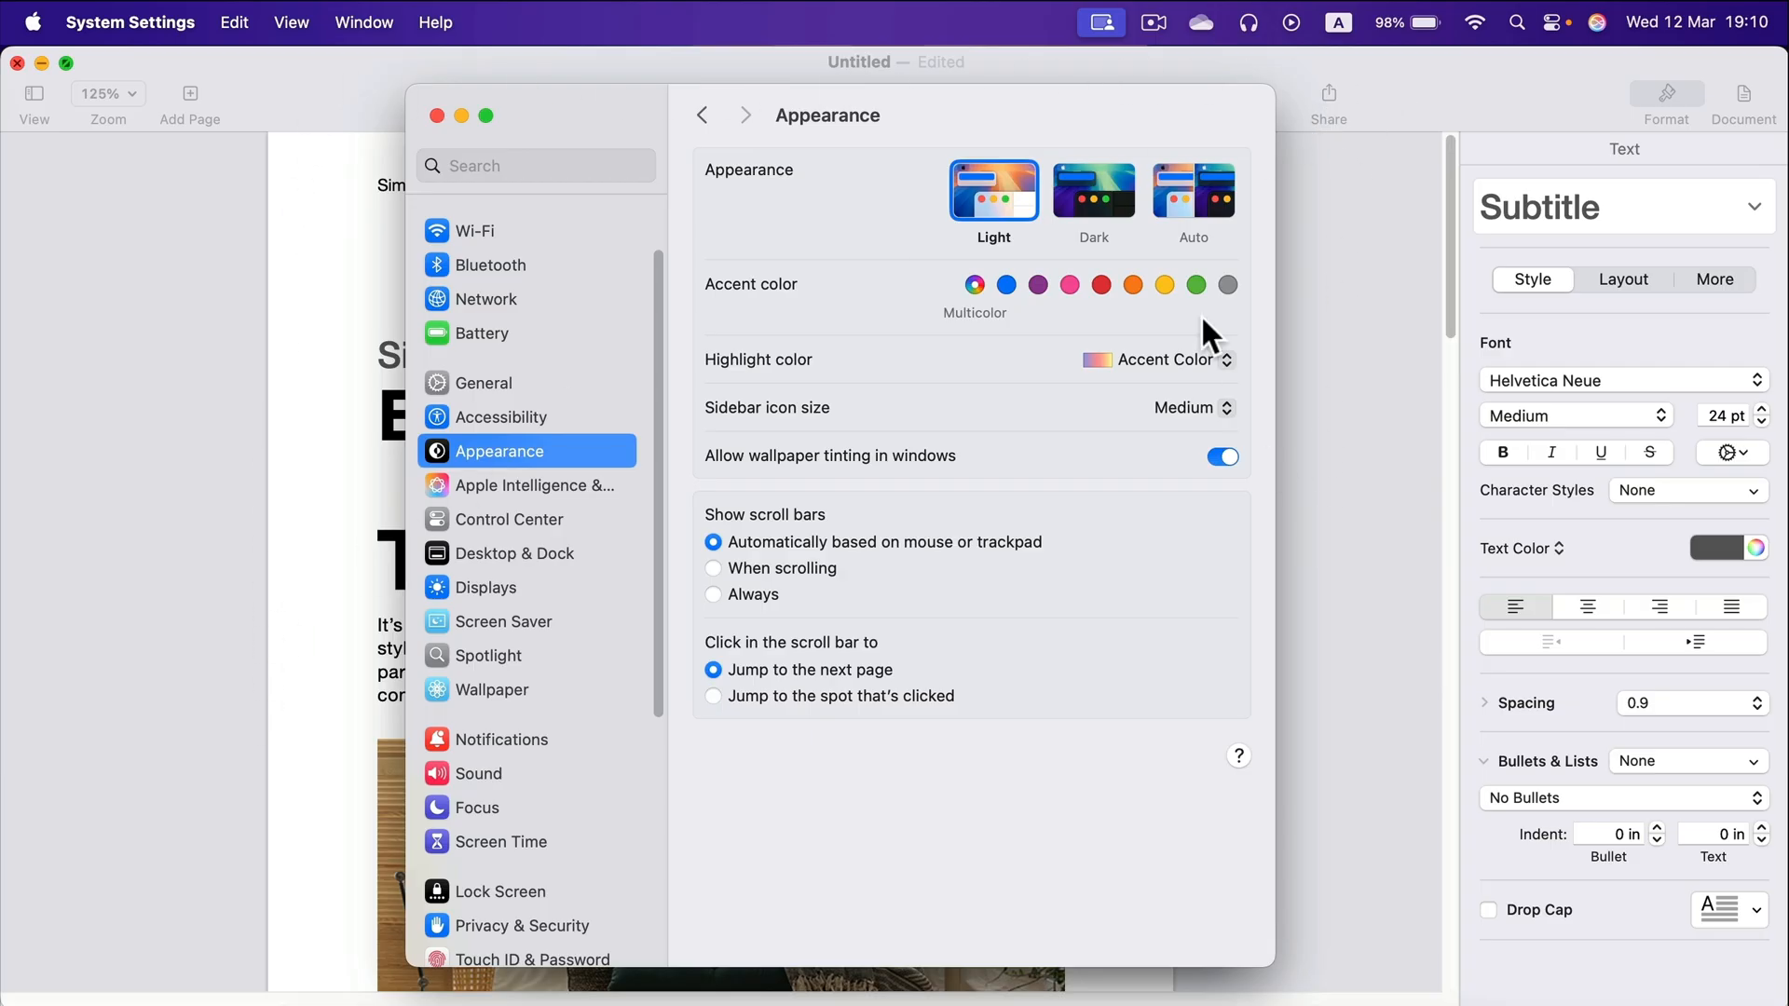
pyautogui.click(1087, 190)
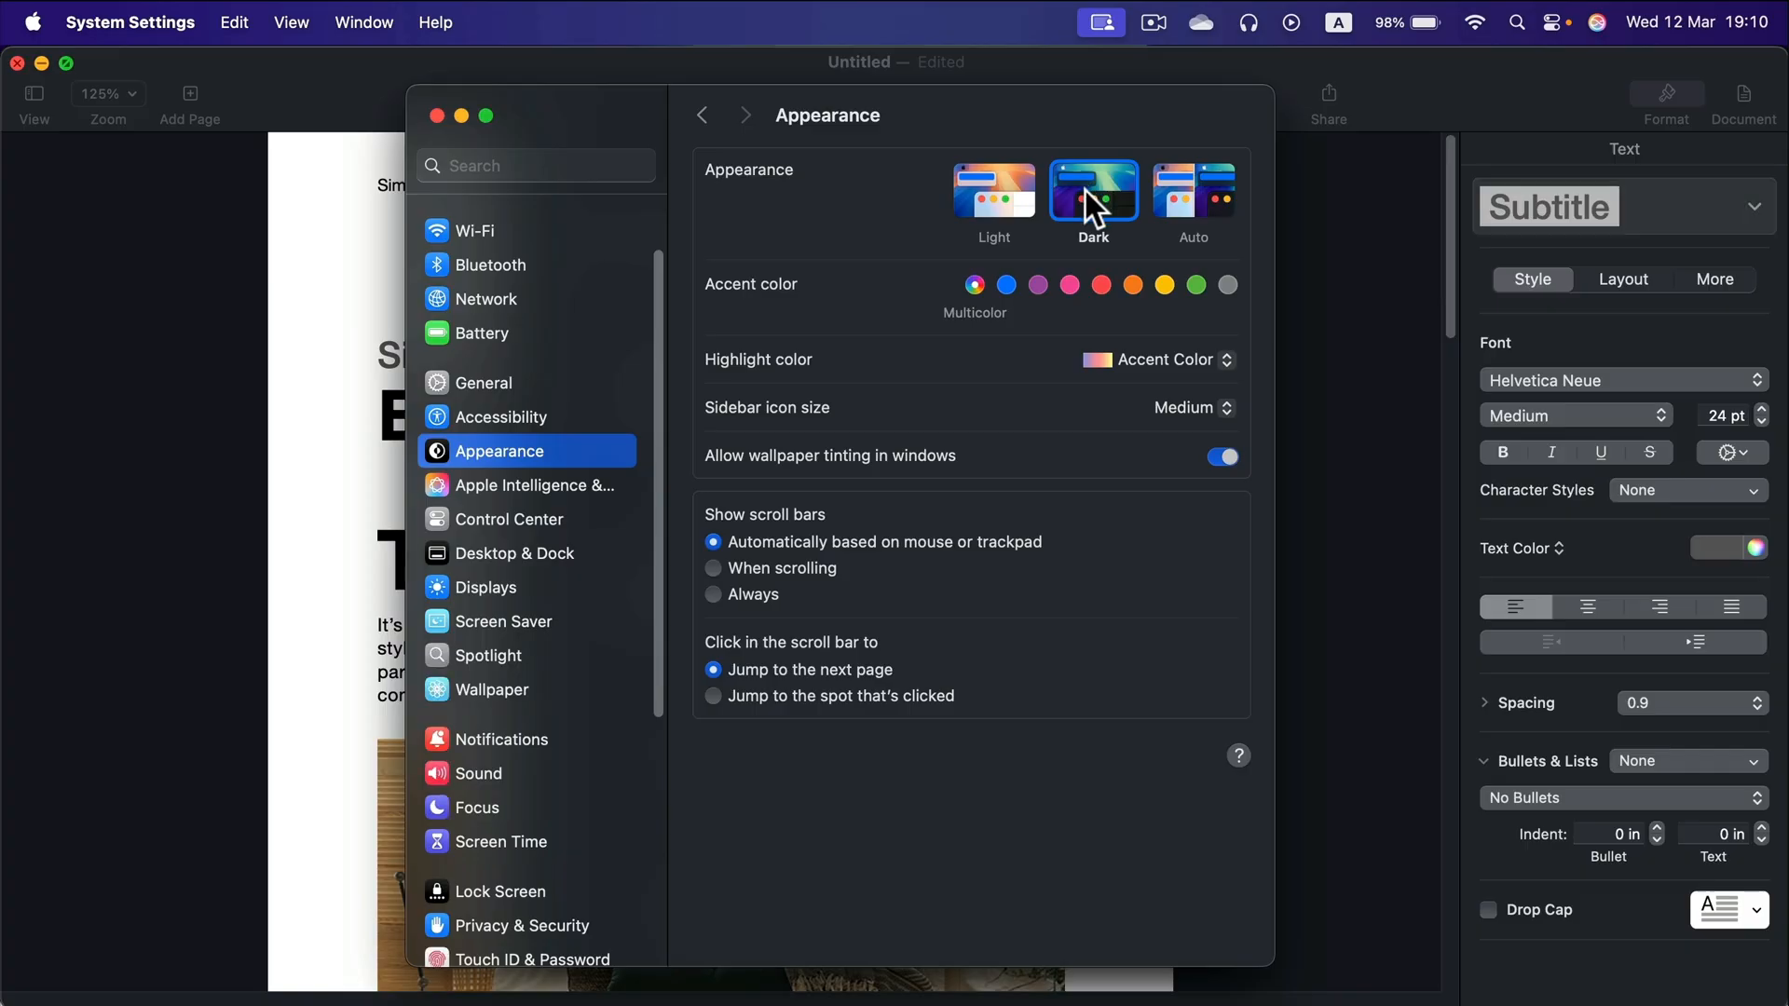
# Return to the Pages document to view it in the dark appearance
pyautogui.click(1397, 89)
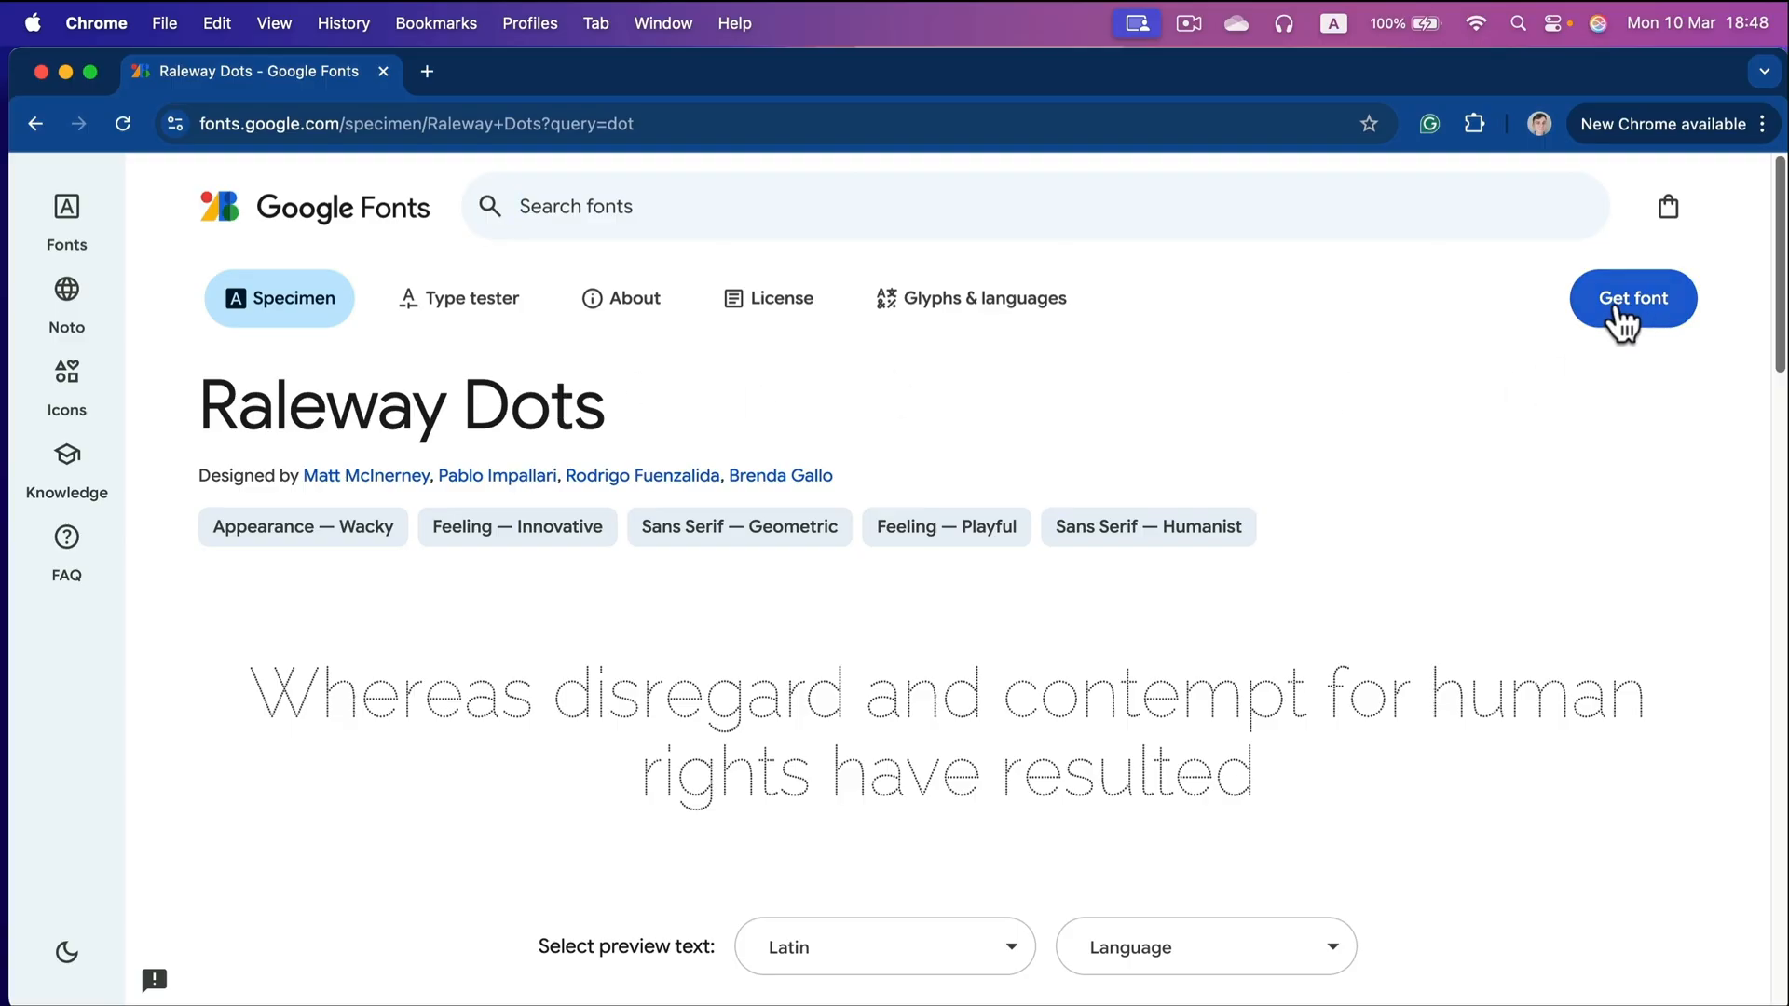
# Get the Raleway Dots font from Google Fonts and download the family
pyautogui.click(1617, 310)
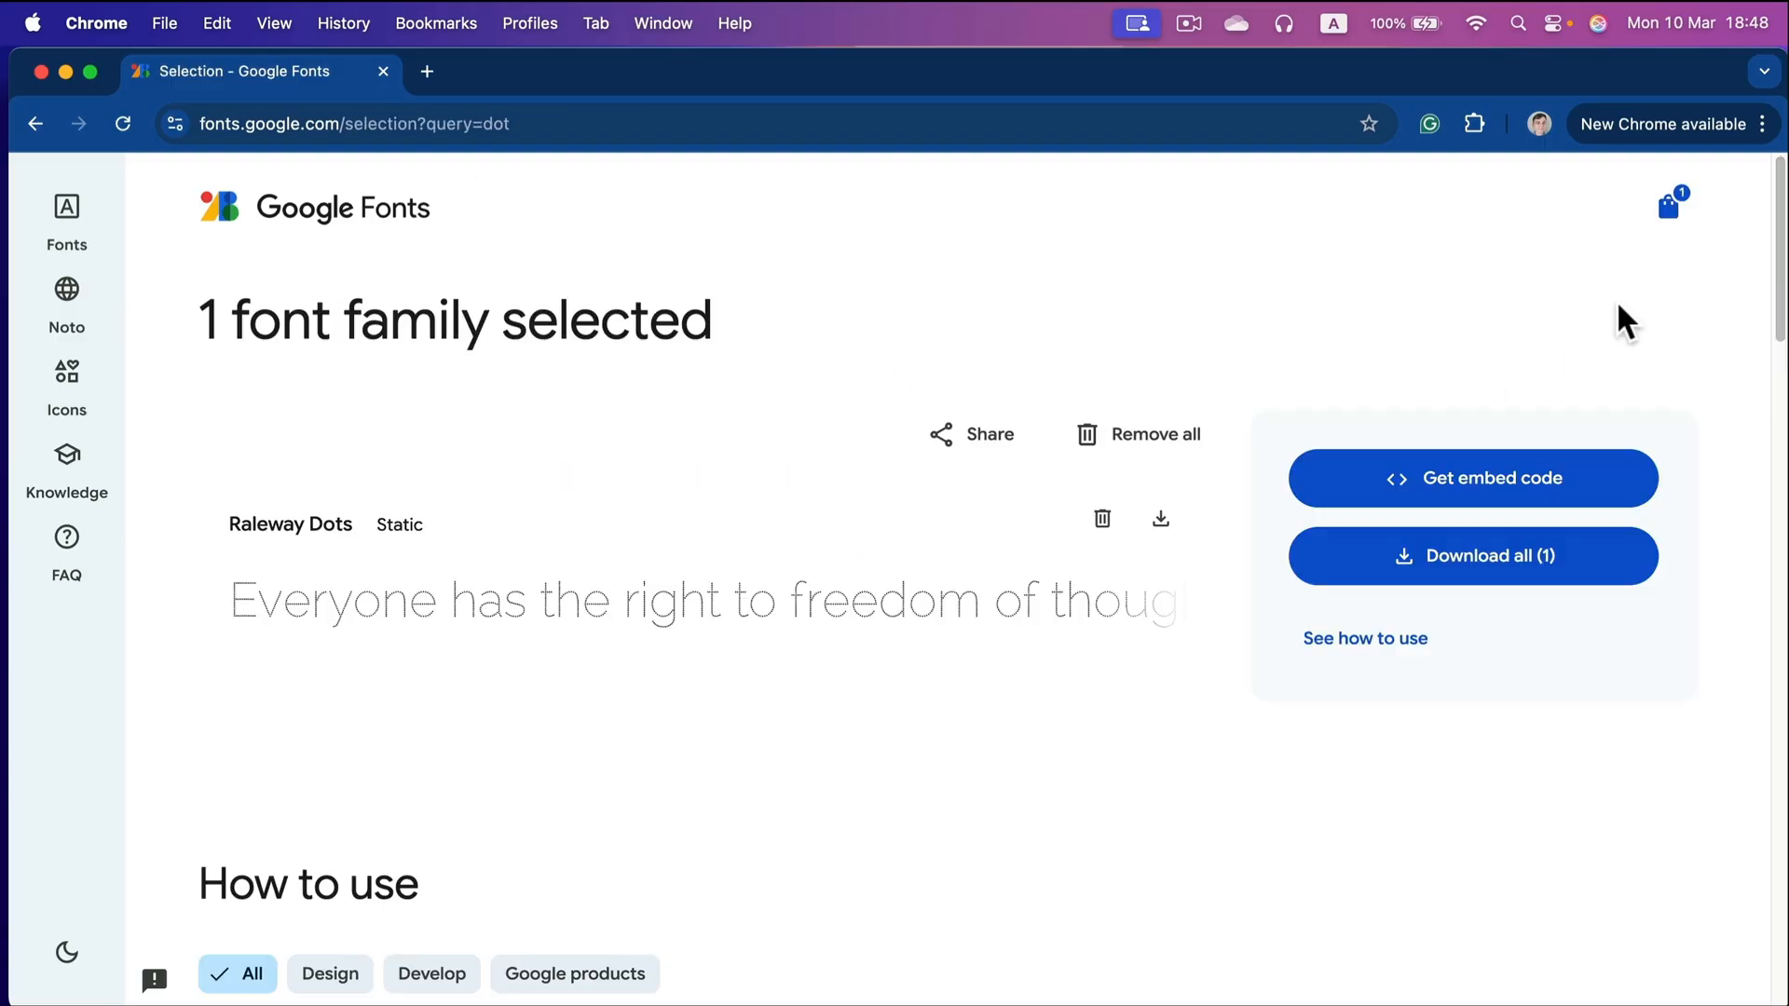
pyautogui.click(1442, 557)
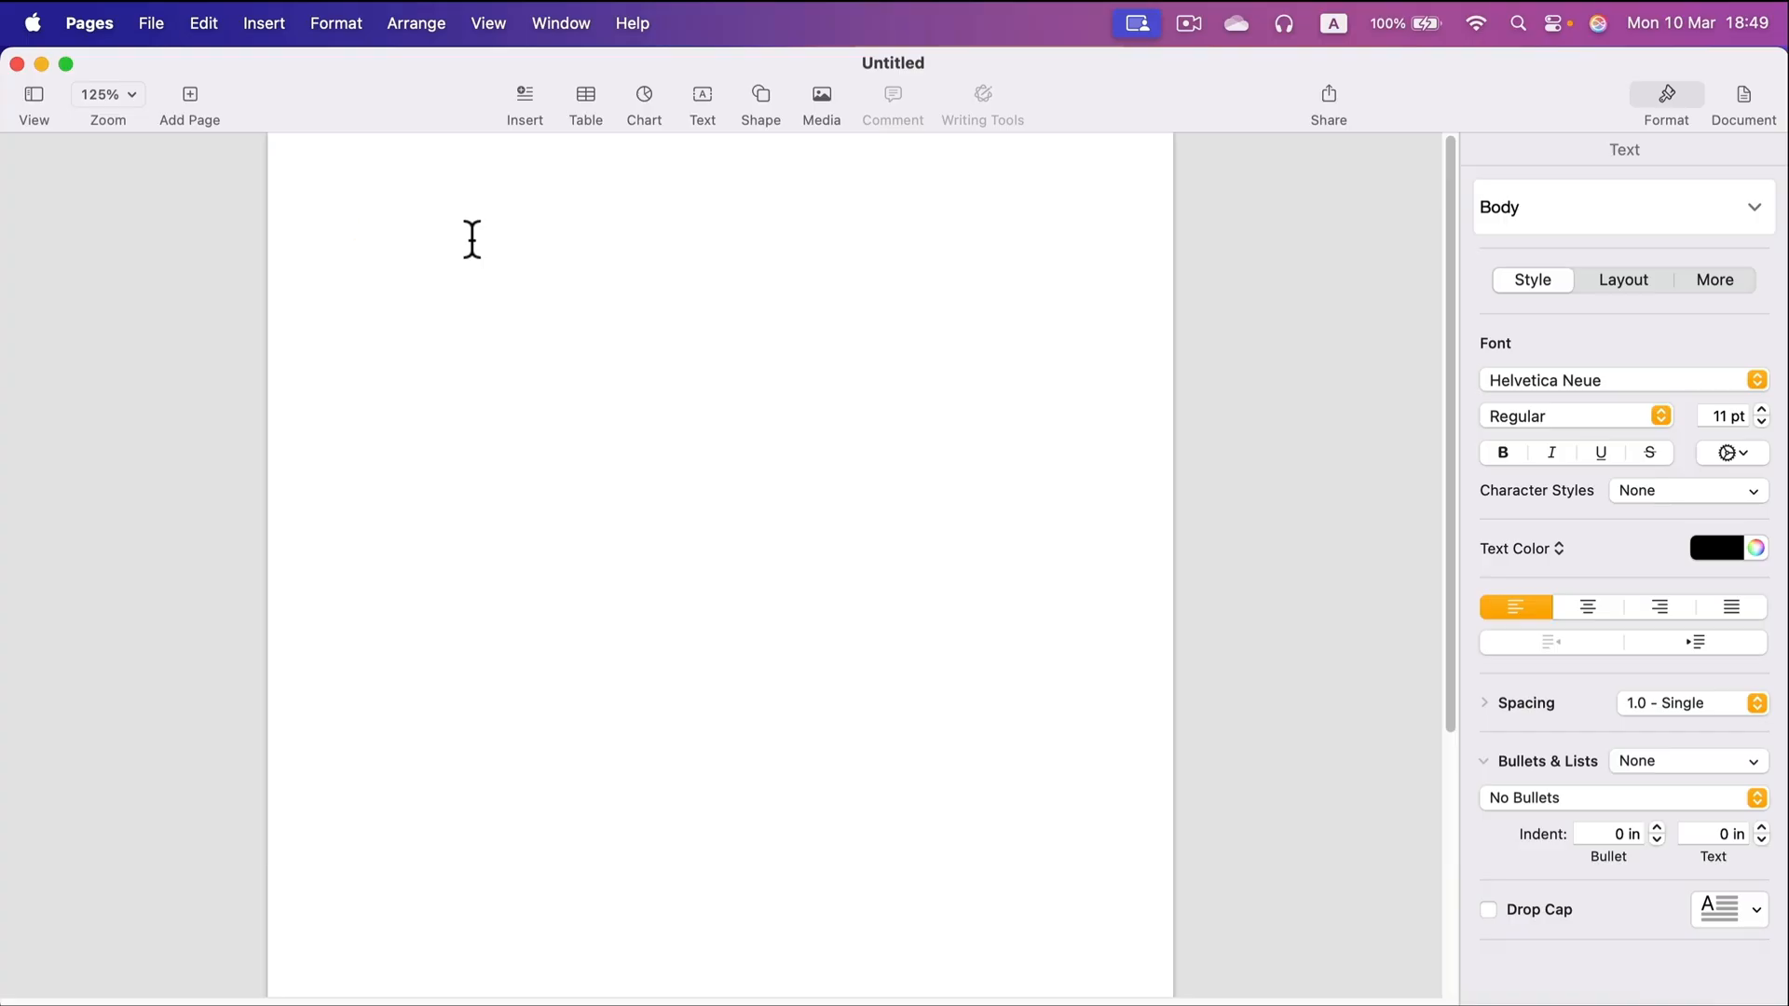
# Enter "Hello" in the blank Pages document and repeat the word until it appears seven times on one line
pyautogui.write('Hello')
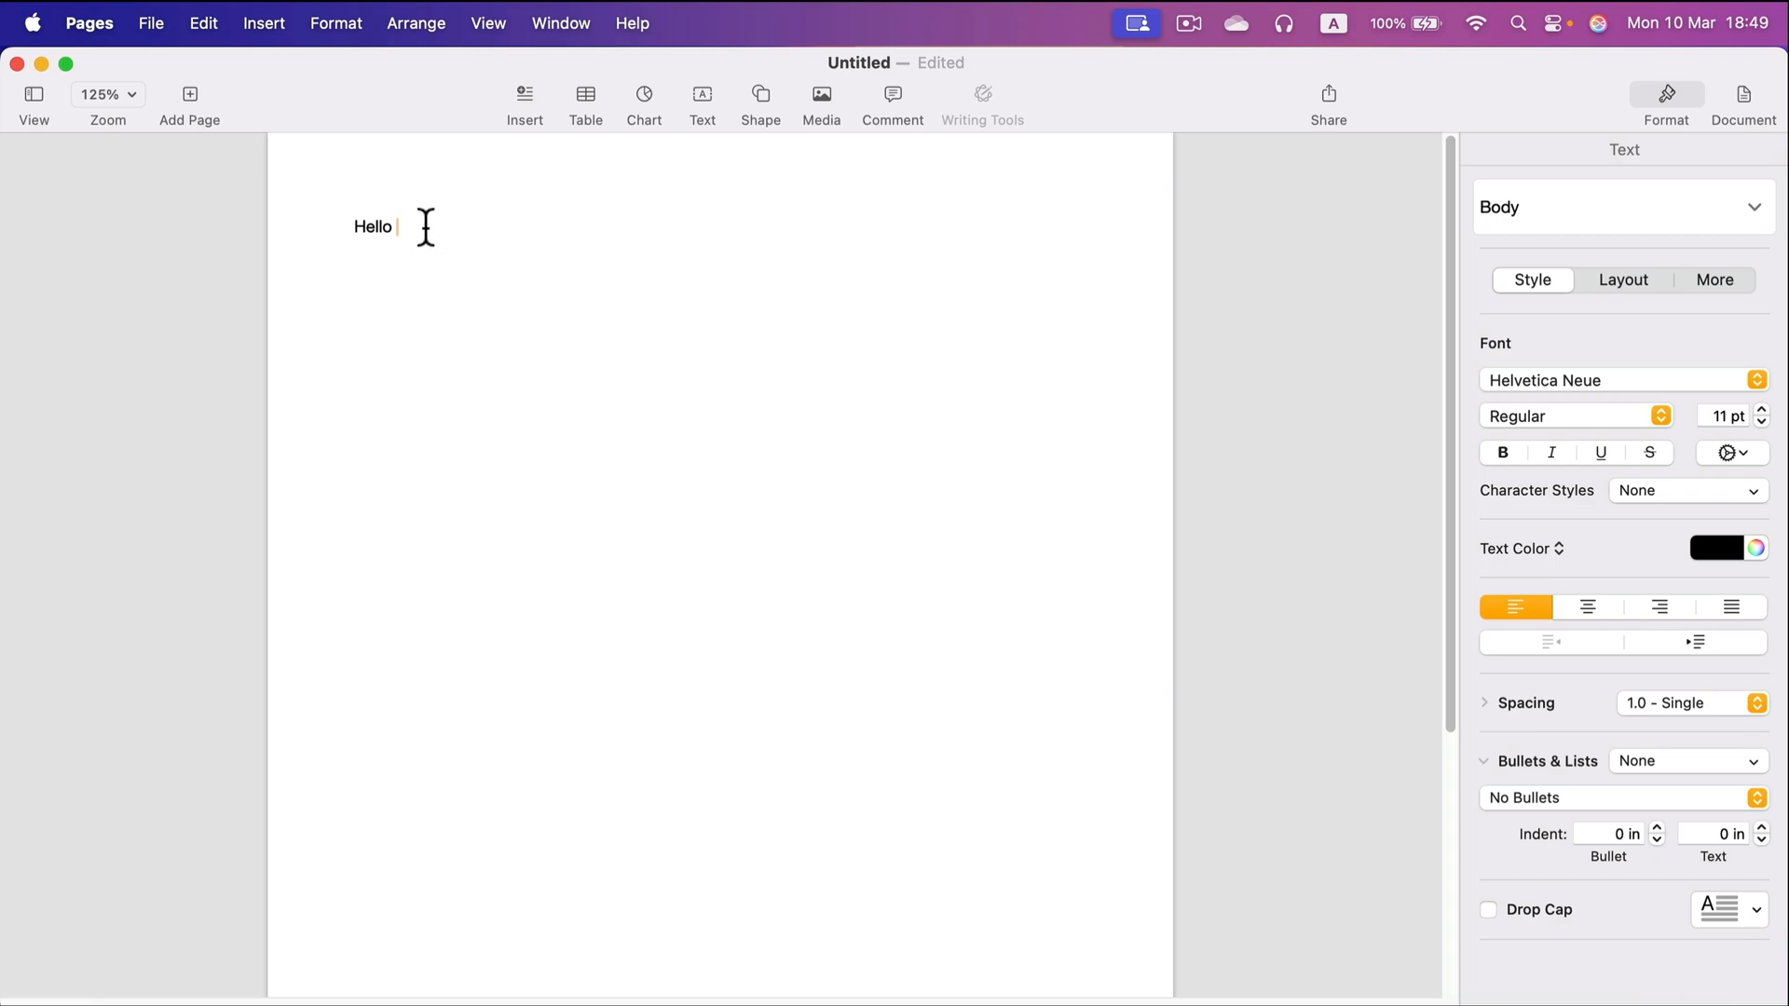
pyautogui.moveTo(426, 226); pyautogui.dragTo(327, 221)
pyautogui.press('super+c')
pyautogui.click(447, 231)
pyautogui.press('super+v')
pyautogui.press('super+v')
pyautogui.press('super+v')
pyautogui.press('super+v')
pyautogui.press('super+v')
pyautogui.press('super+v')
# Change the font of the whole Hello line to Raleway Dots
pyautogui.moveTo(690, 227); pyautogui.dragTo(316, 220)
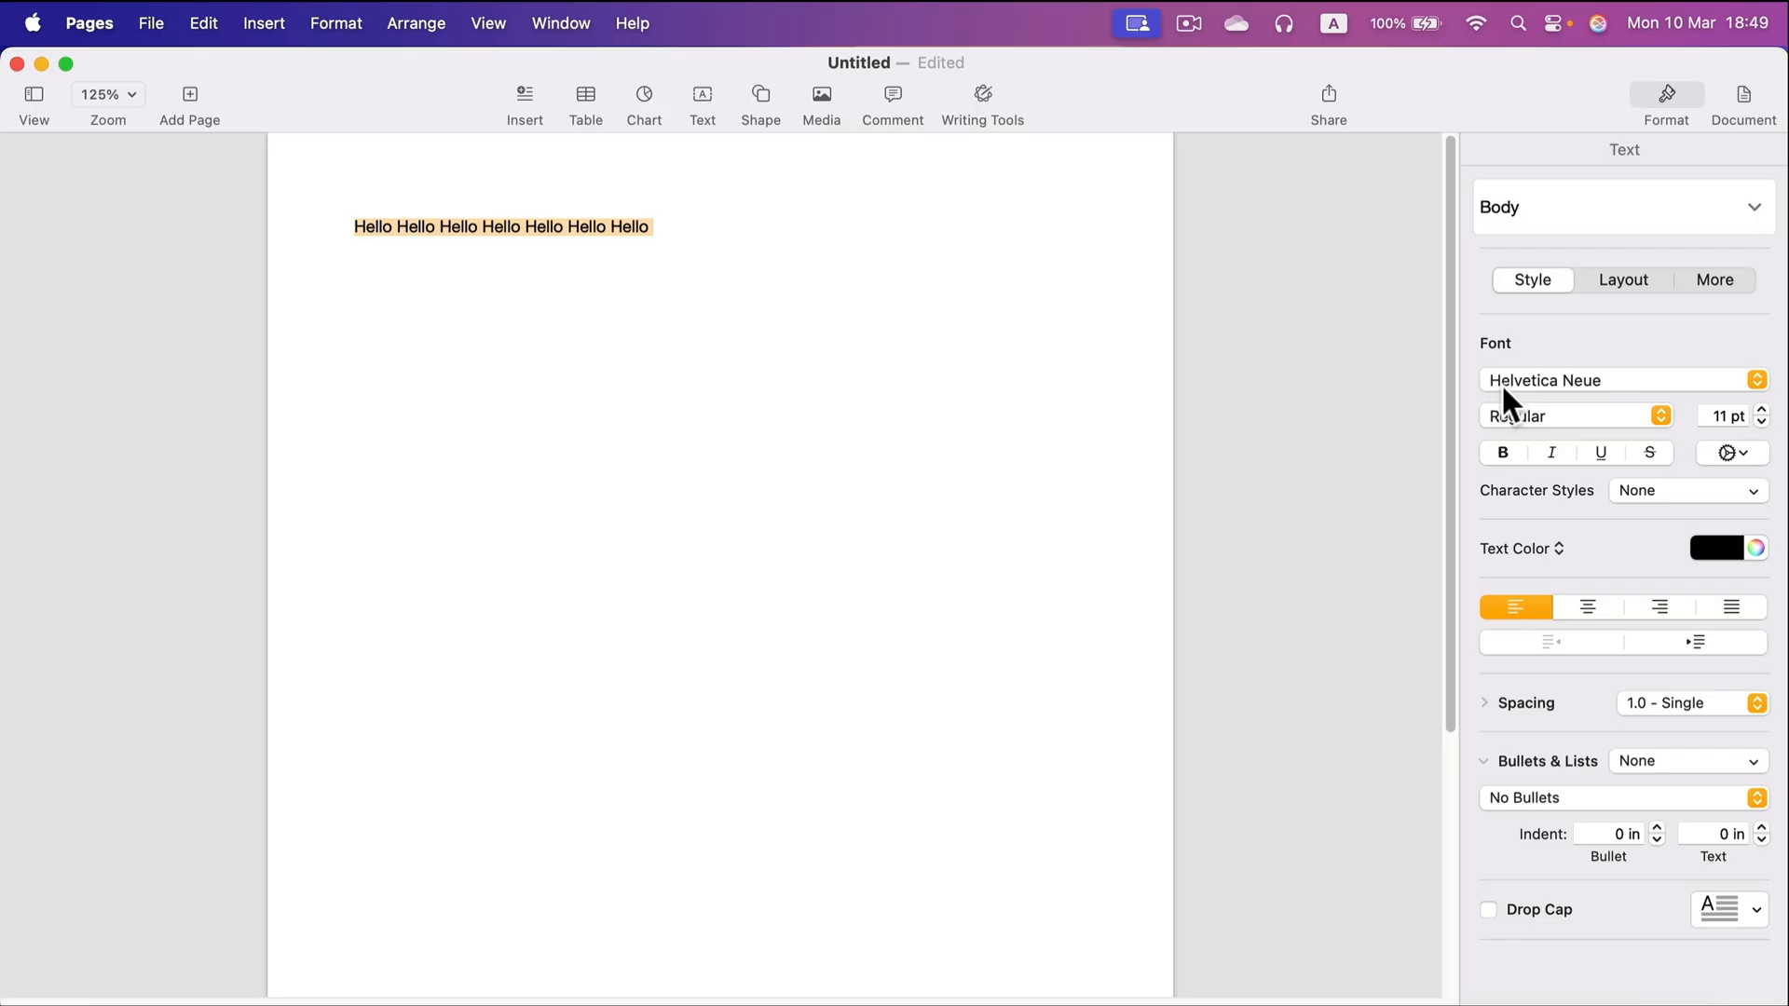
pyautogui.click(1756, 380)
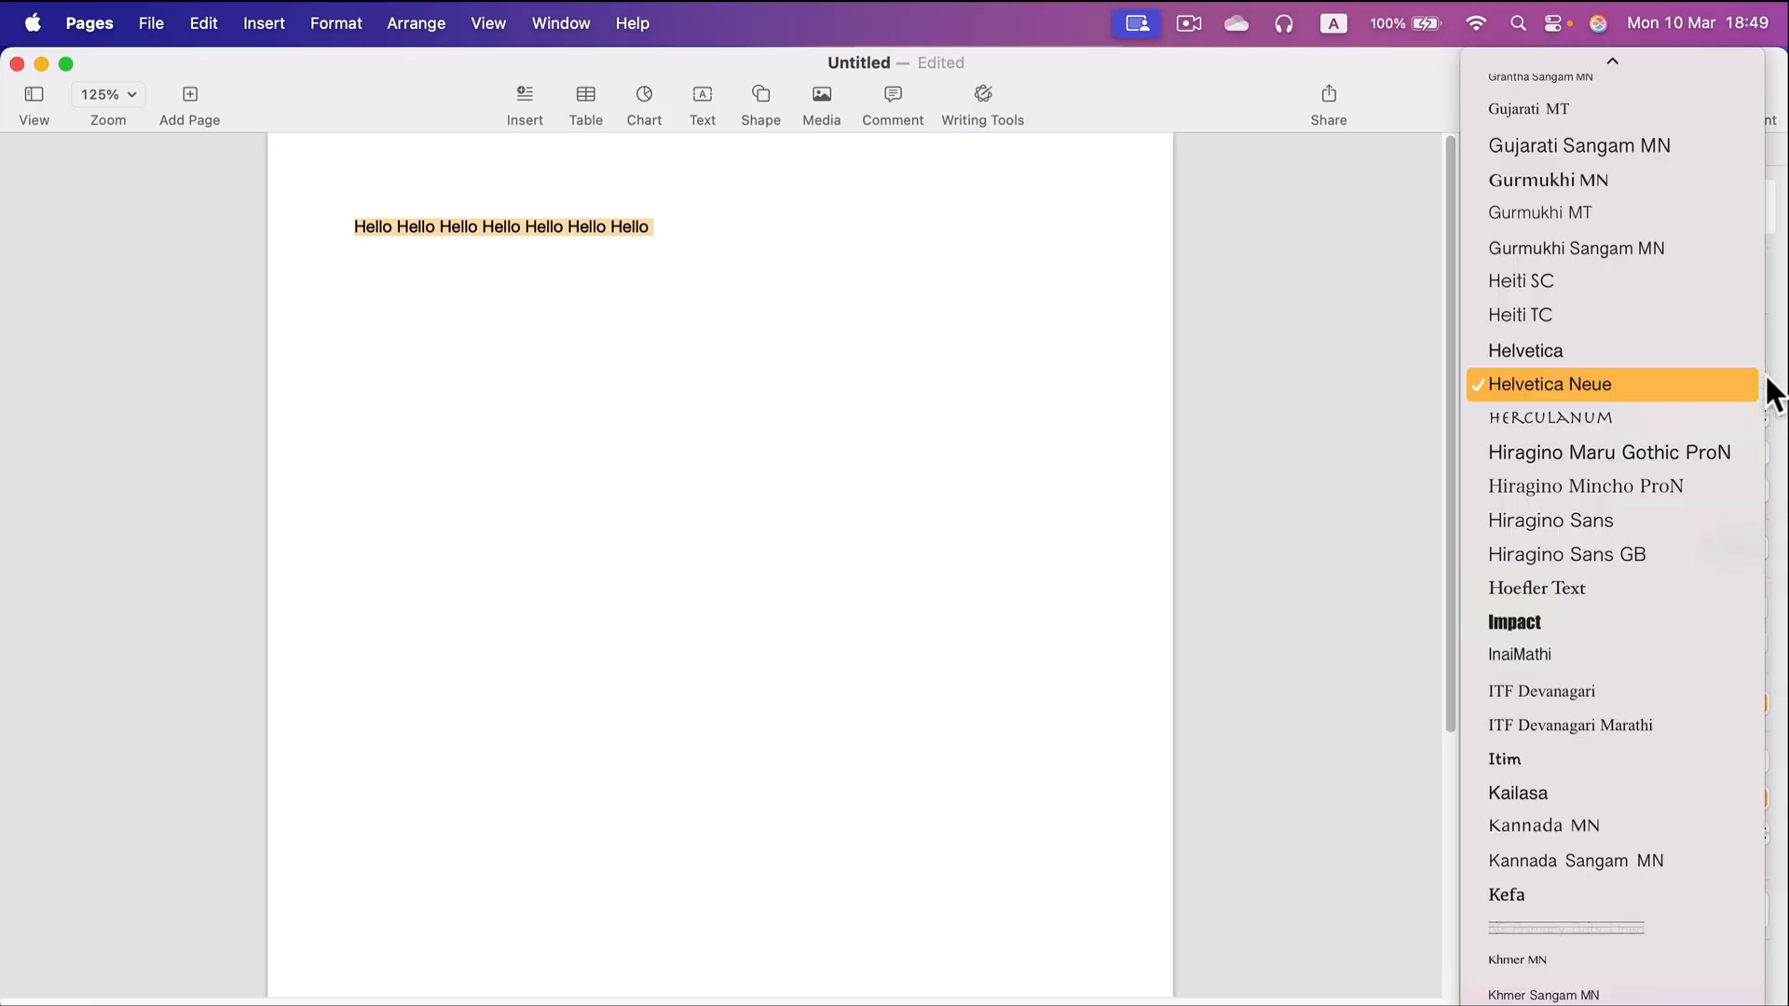
pyautogui.scroll(-10, 1686, 438)
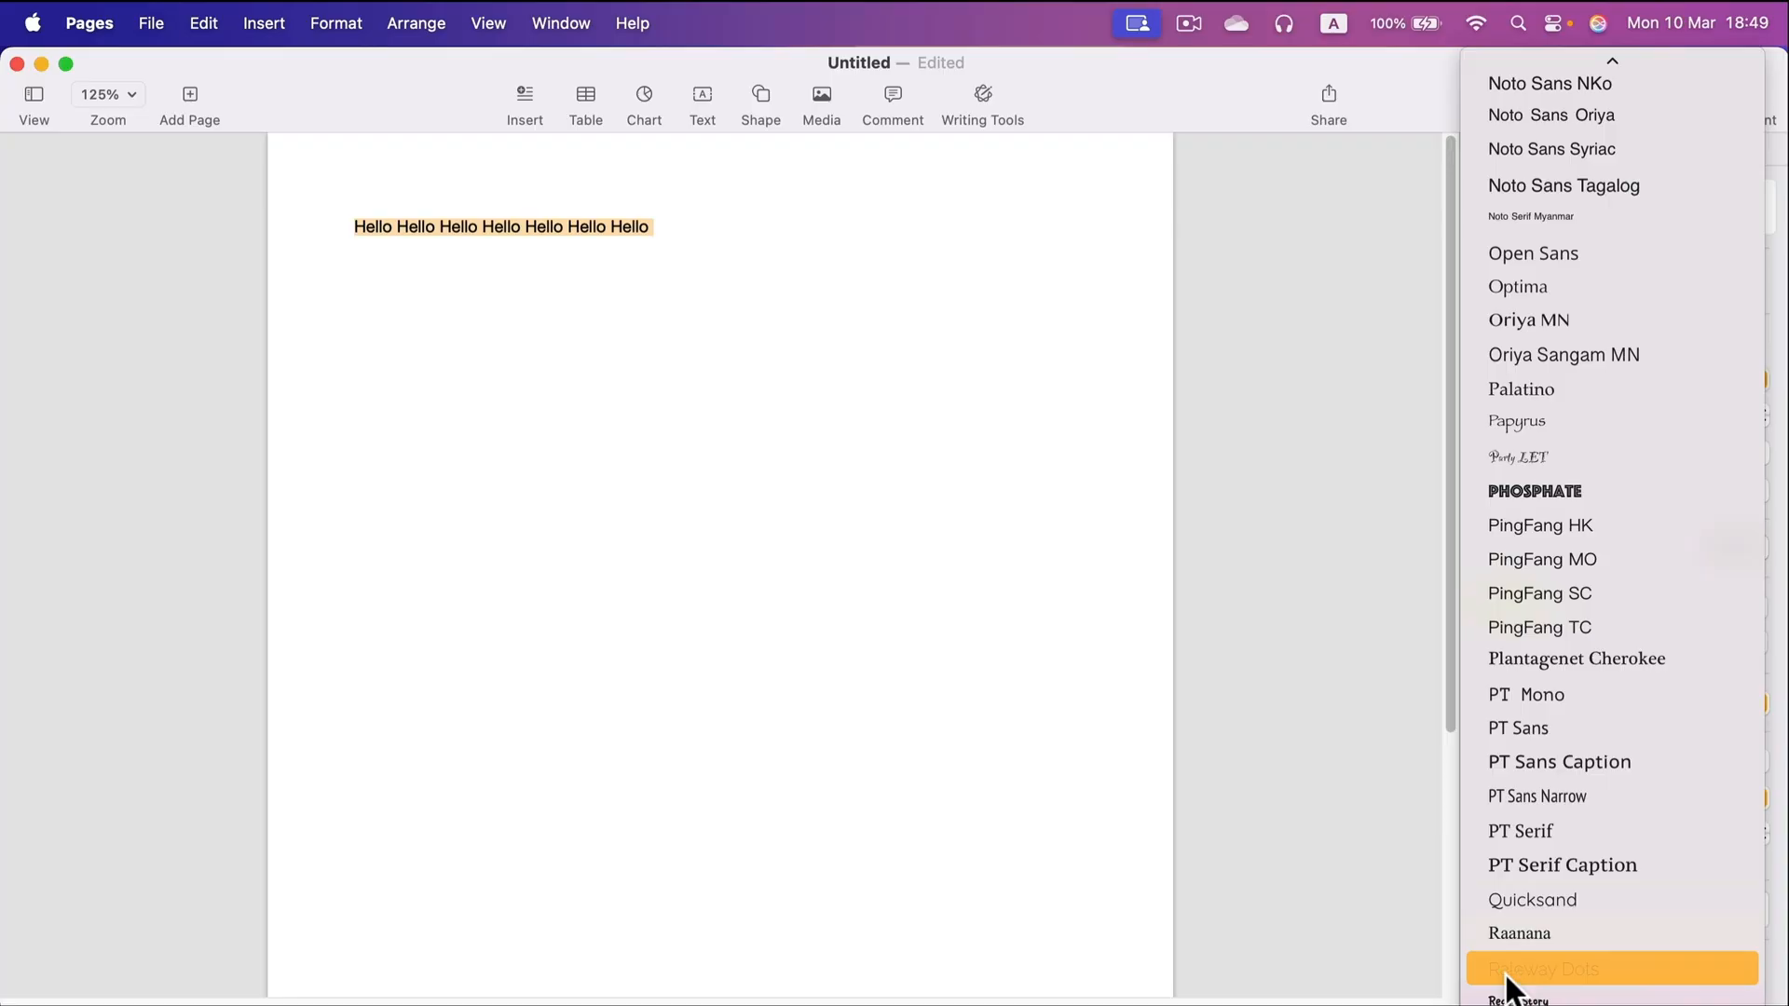
pyautogui.click(1534, 968)
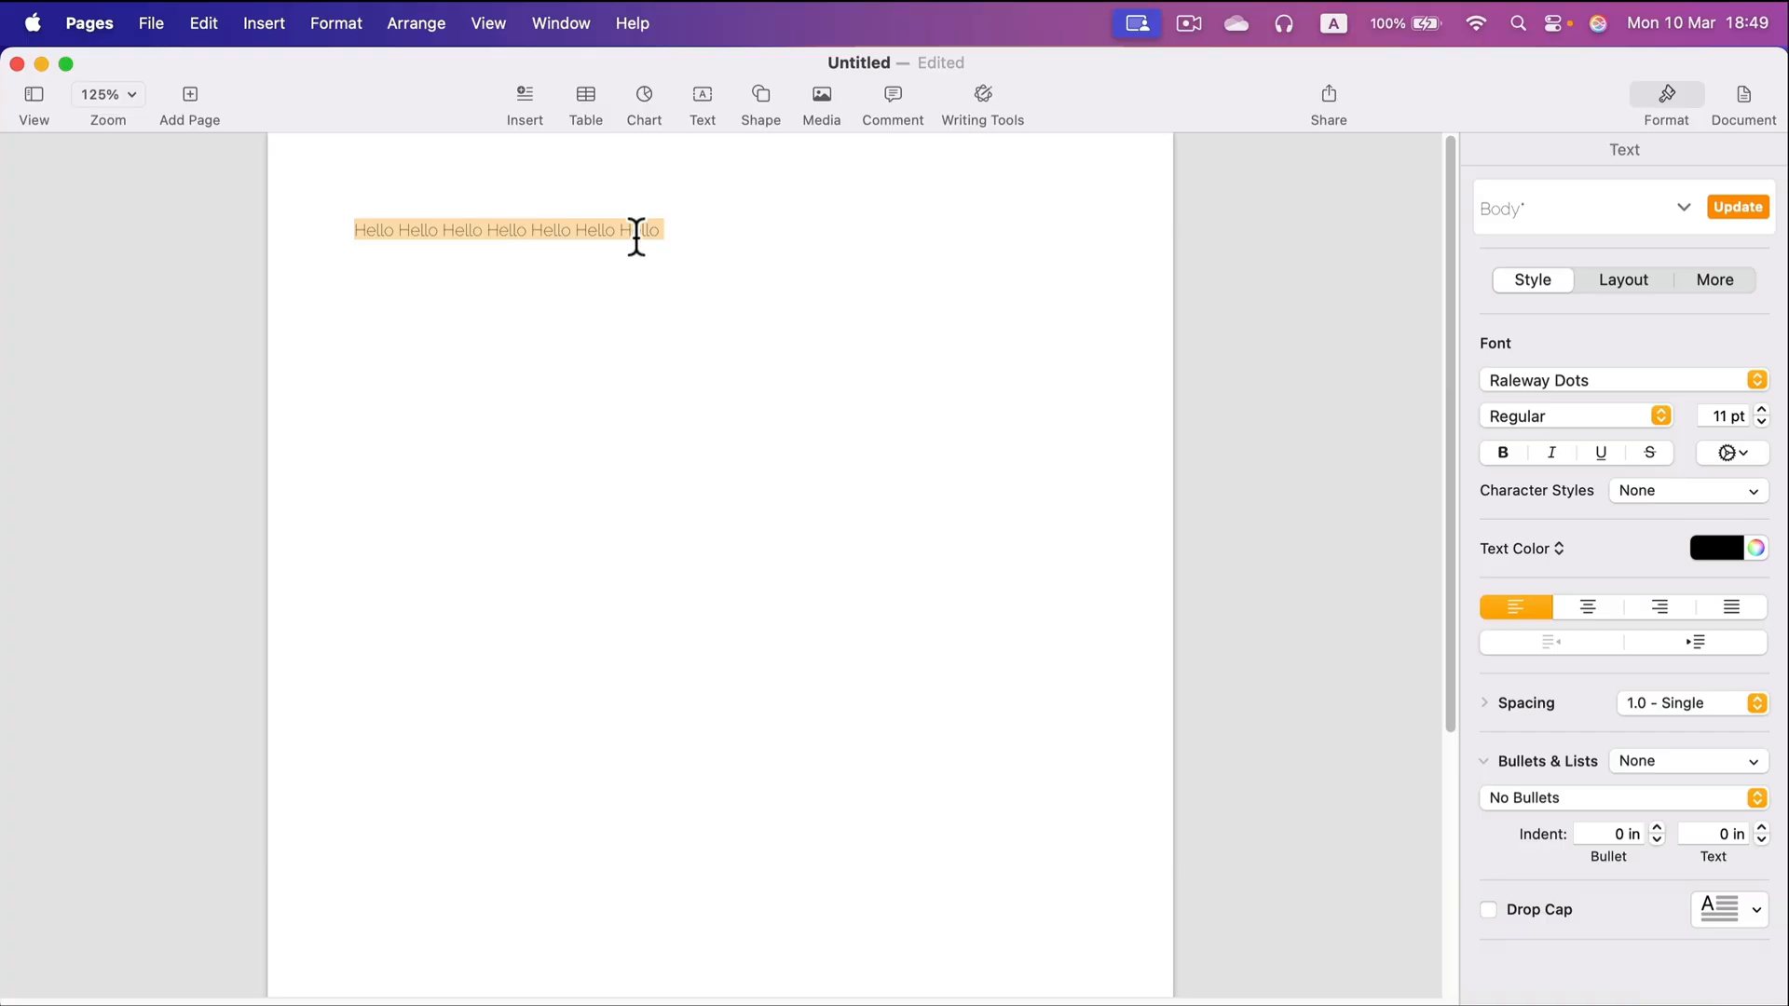
# Increase the size of the Hello line to 26 pt
pyautogui.click(1761, 410)
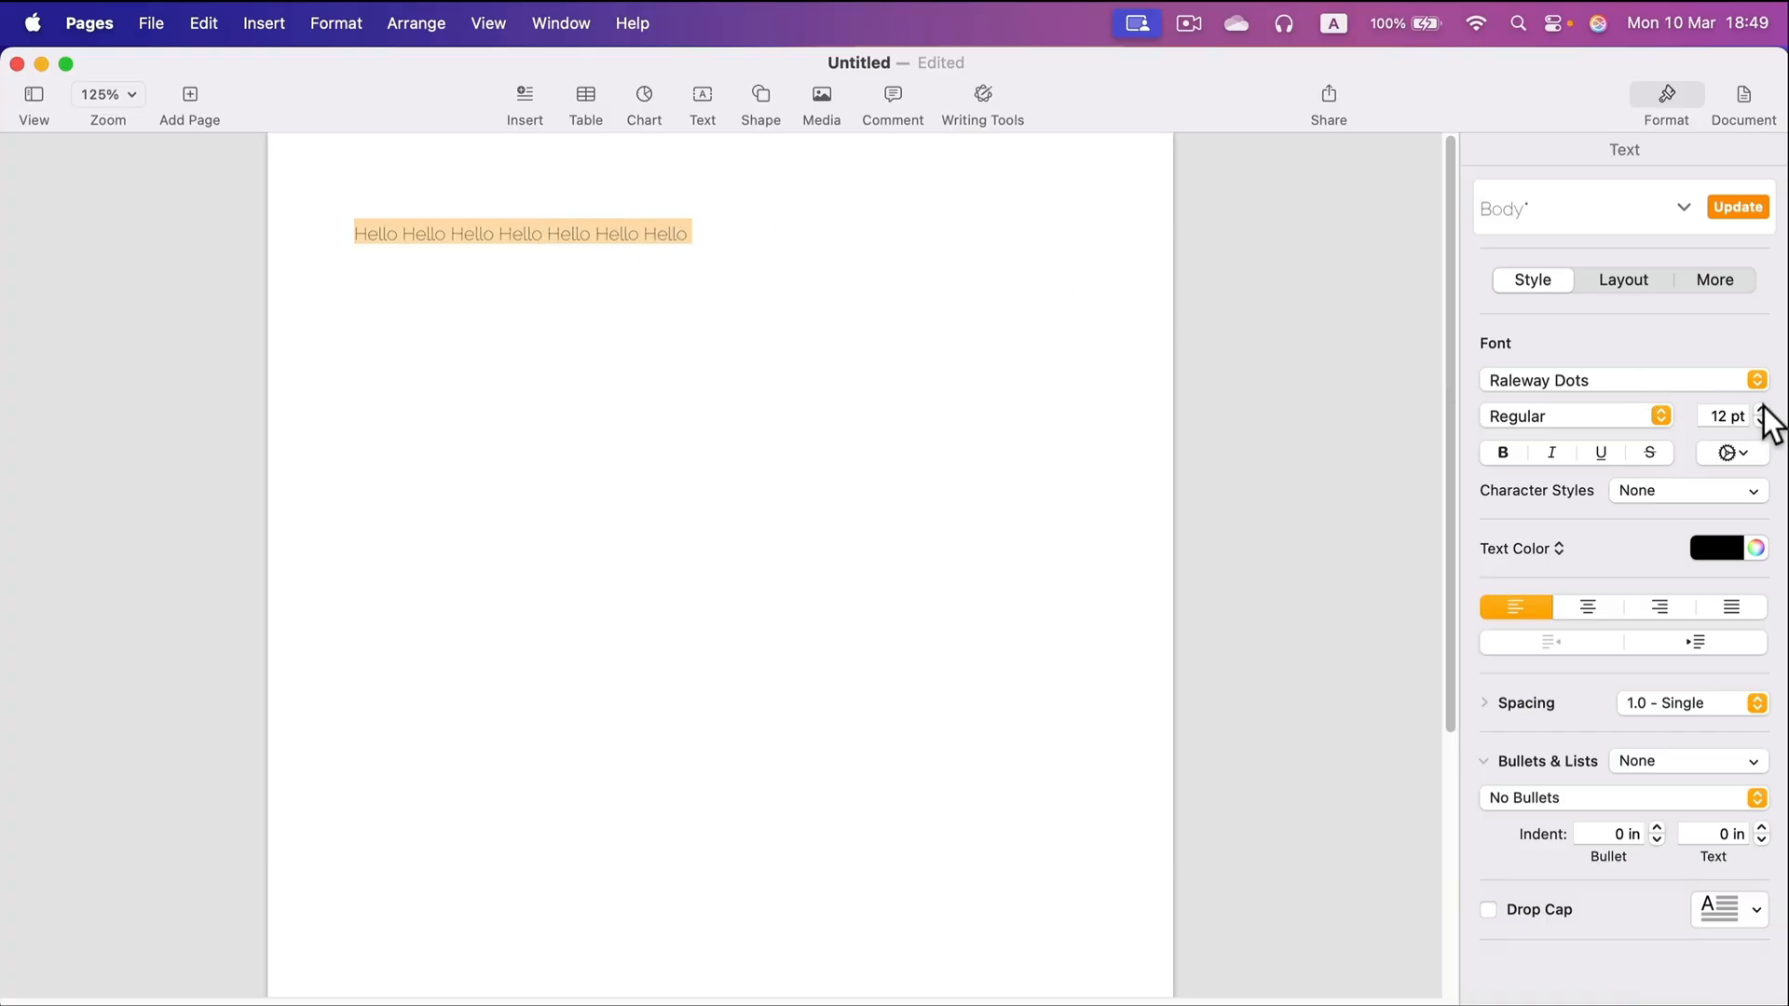
pyautogui.click(1762, 410)
pyautogui.click(1762, 410)
pyautogui.click(1762, 410)
pyautogui.click(1762, 410)
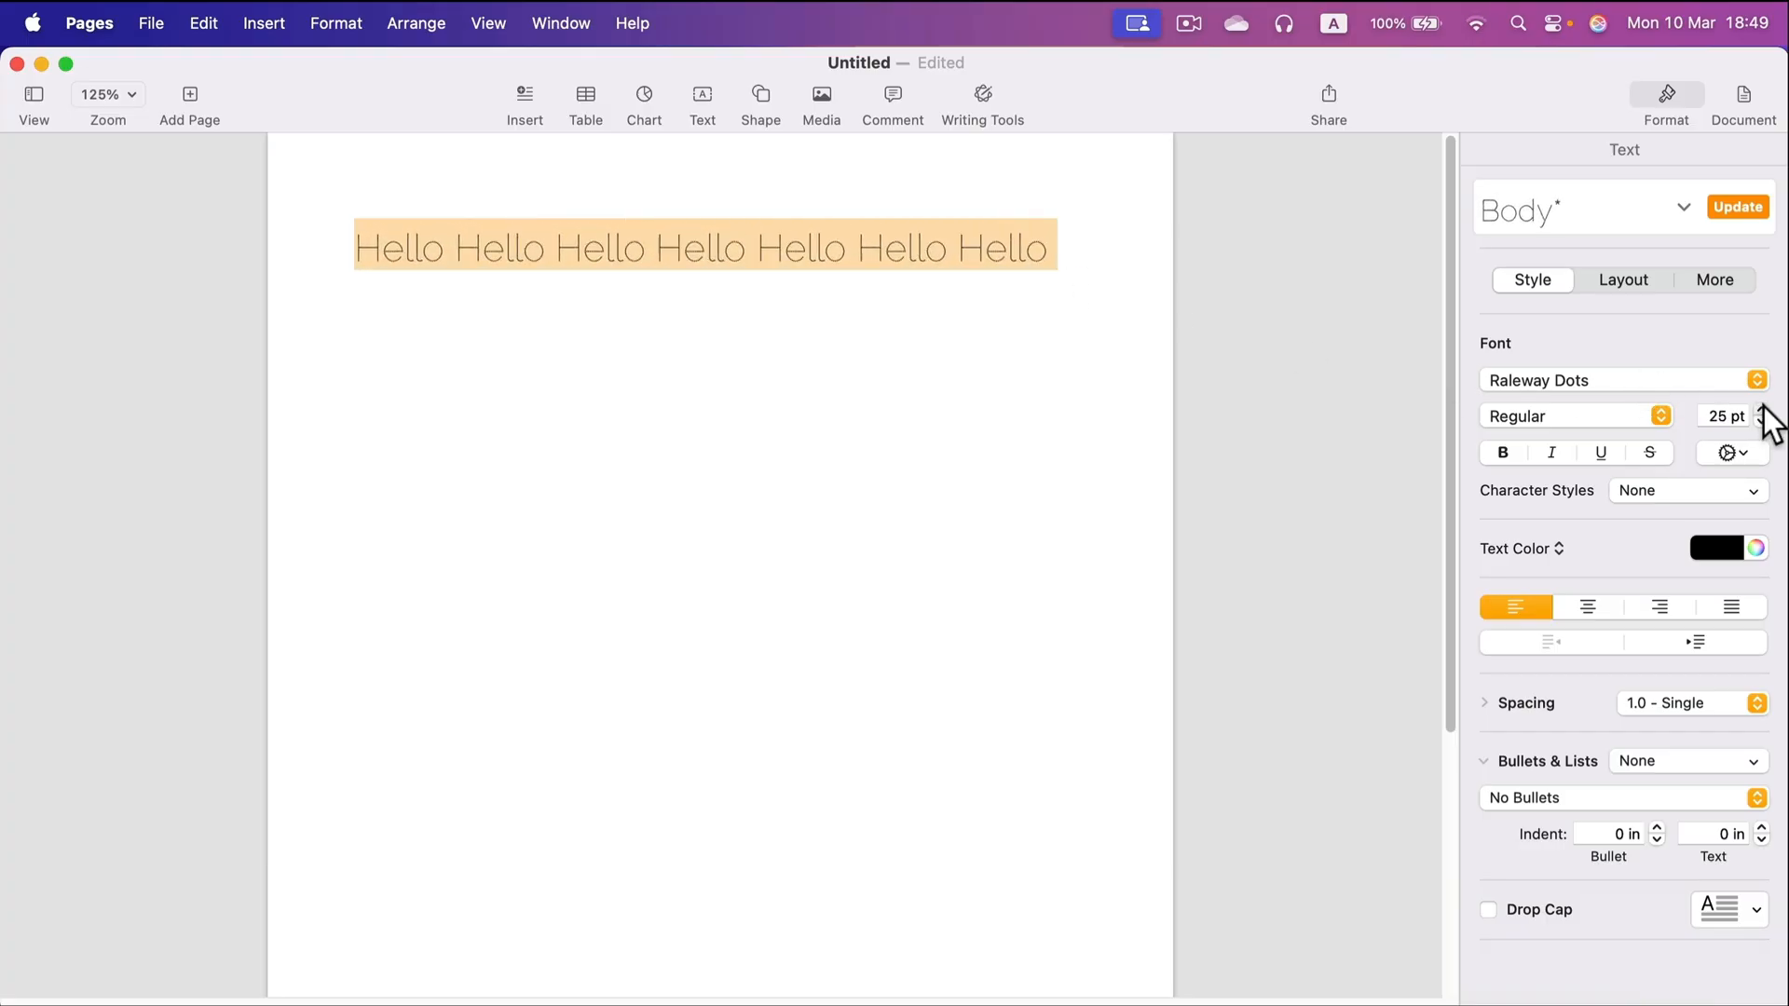
pyautogui.click(1762, 410)
pyautogui.click(1662, 89)
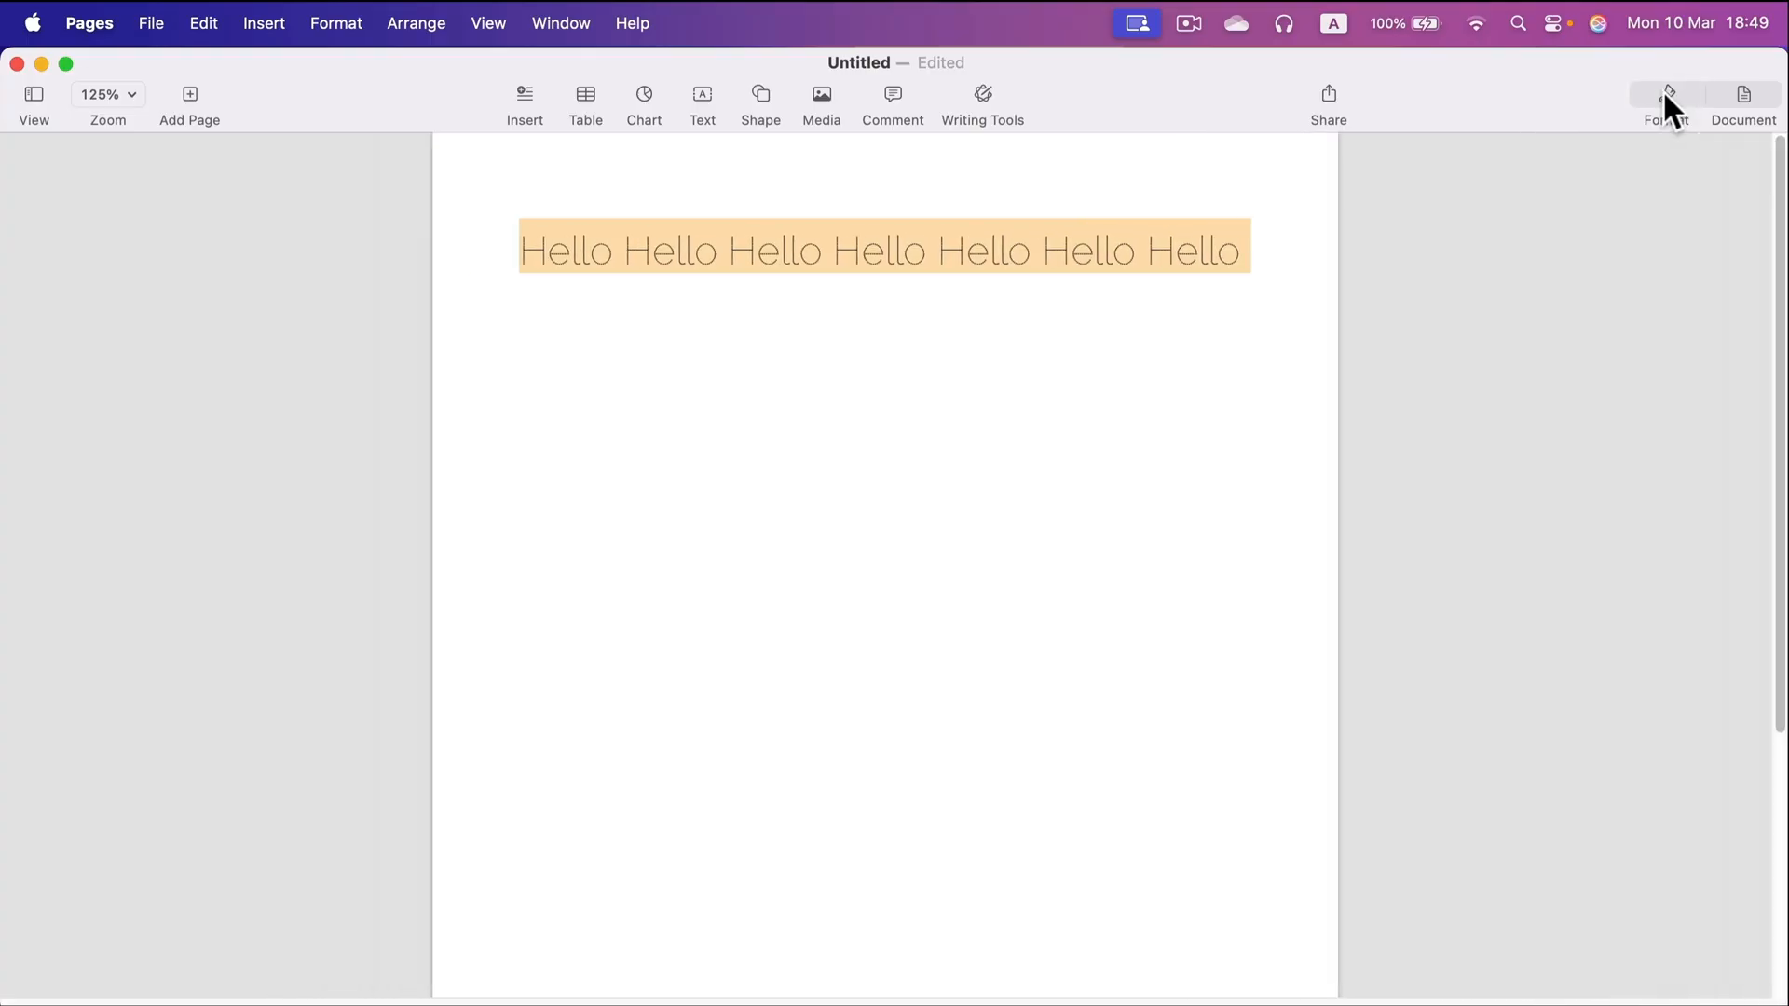
pyautogui.click(1662, 89)
# Duplicate the Hello line onto two new lines and add a fourth line reading "A a B b"
pyautogui.click(1026, 295)
pyautogui.moveTo(1086, 252); pyautogui.dragTo(320, 243)
pyautogui.press('cmd+c')
pyautogui.click(399, 311)
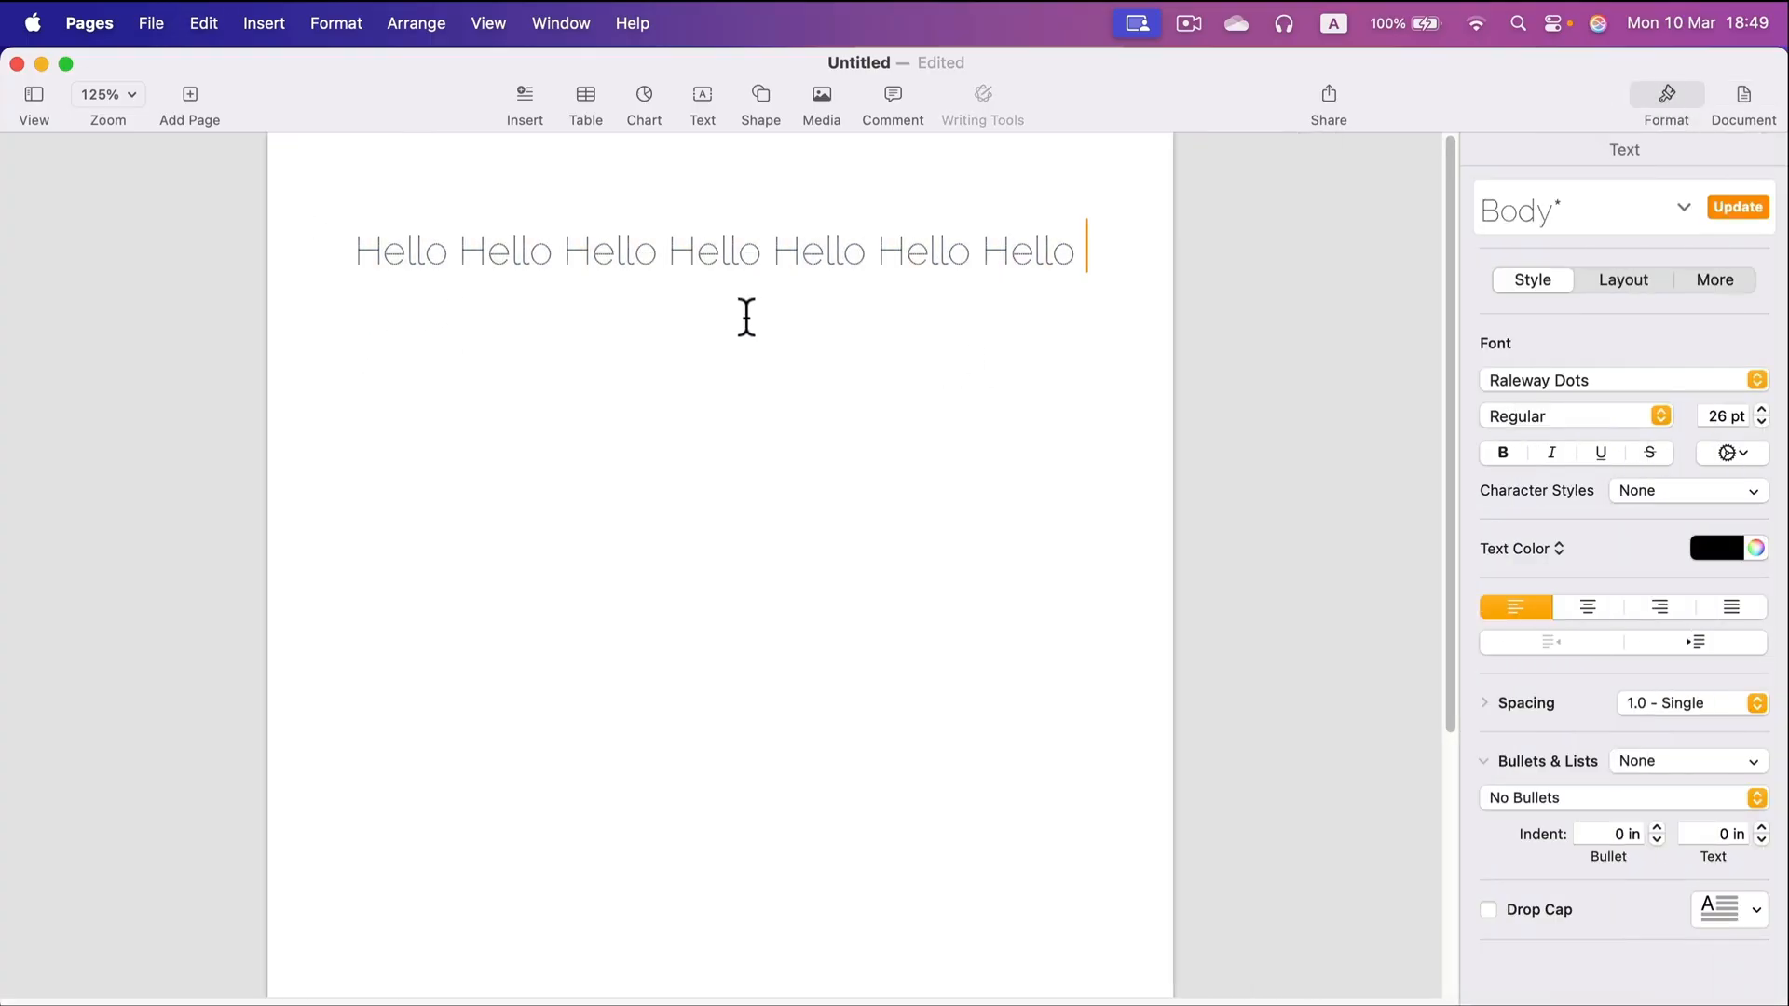
pyautogui.press('Return')
pyautogui.press('cmd+v')
pyautogui.press('Return')
pyautogui.press('super+v')
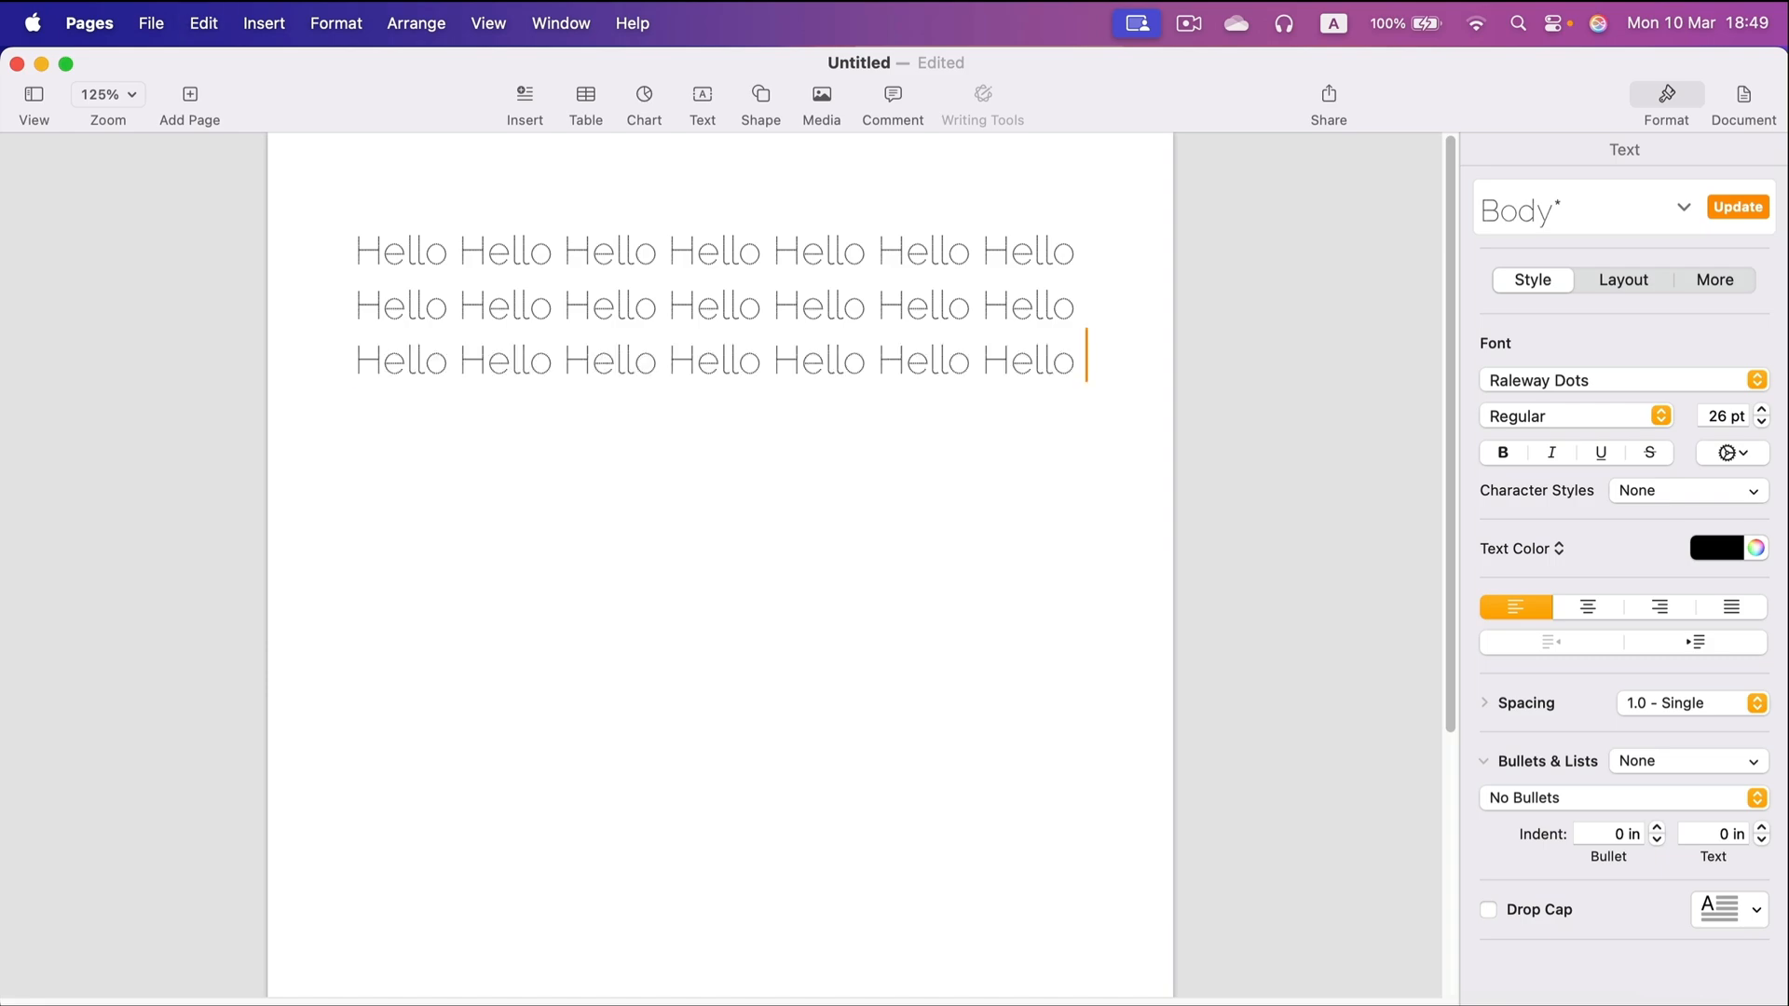
pyautogui.press('Return')
pyautogui.write('A a B b')
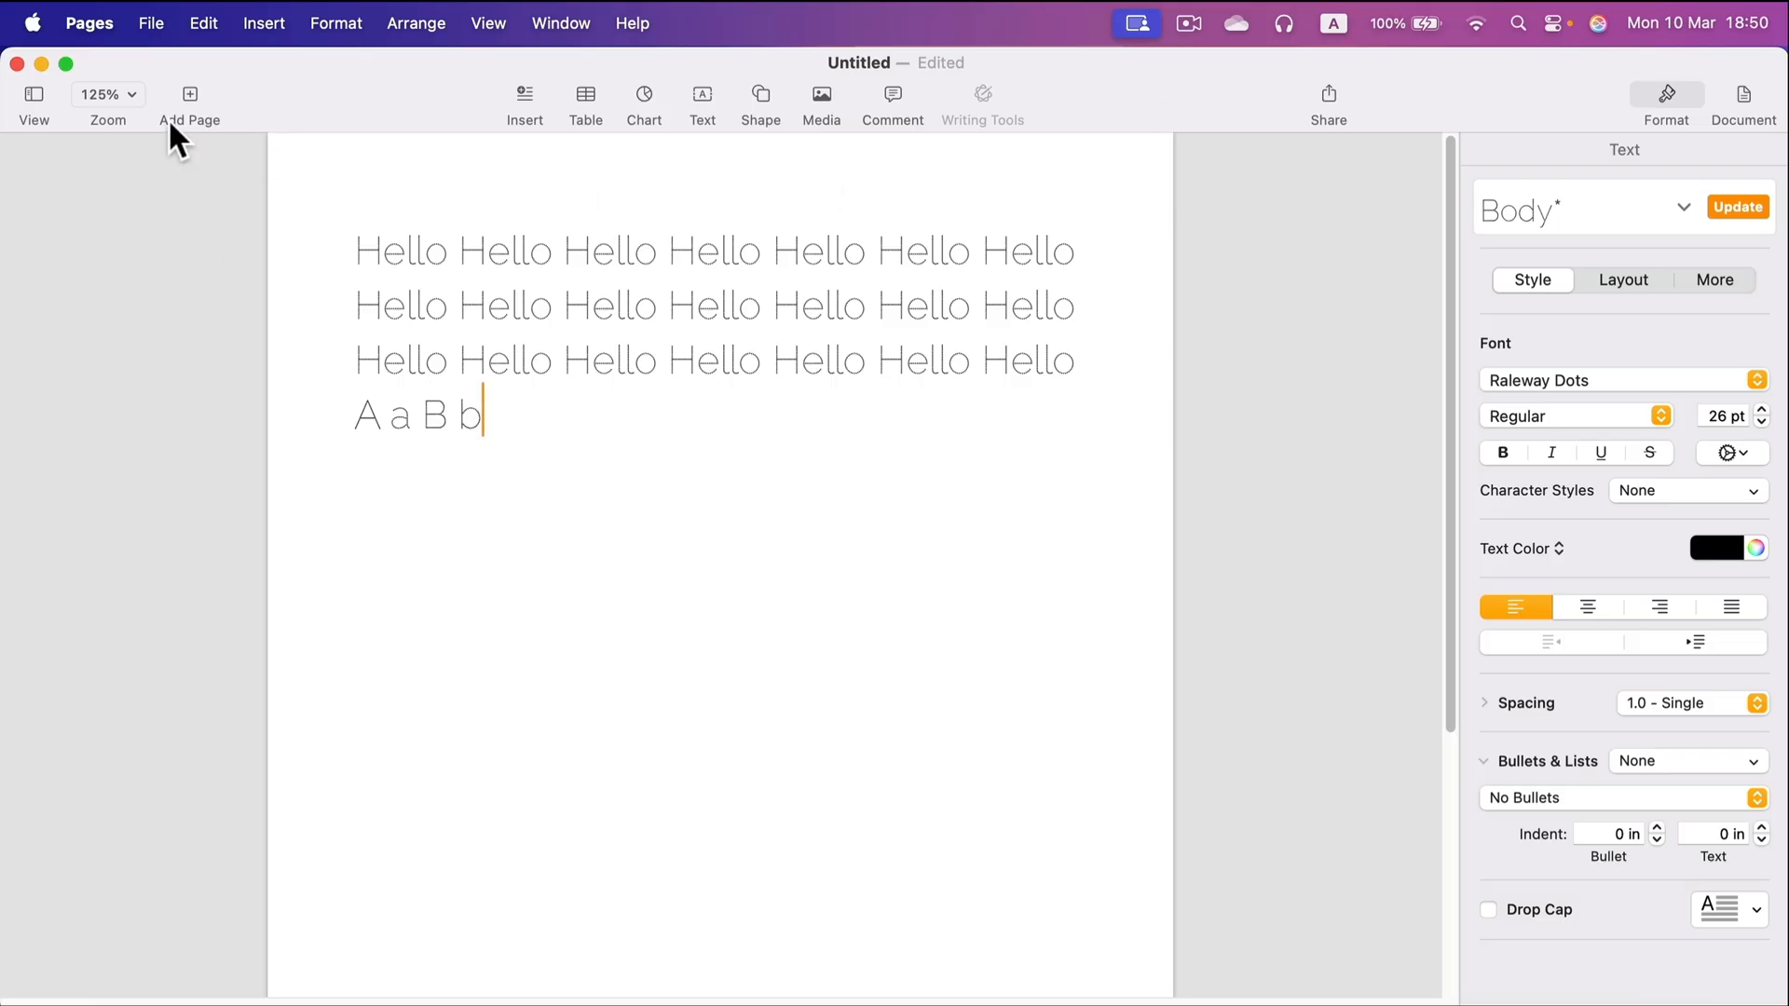
# Recolor all four lines of dotted text medium gray
pyautogui.click(136, 91)
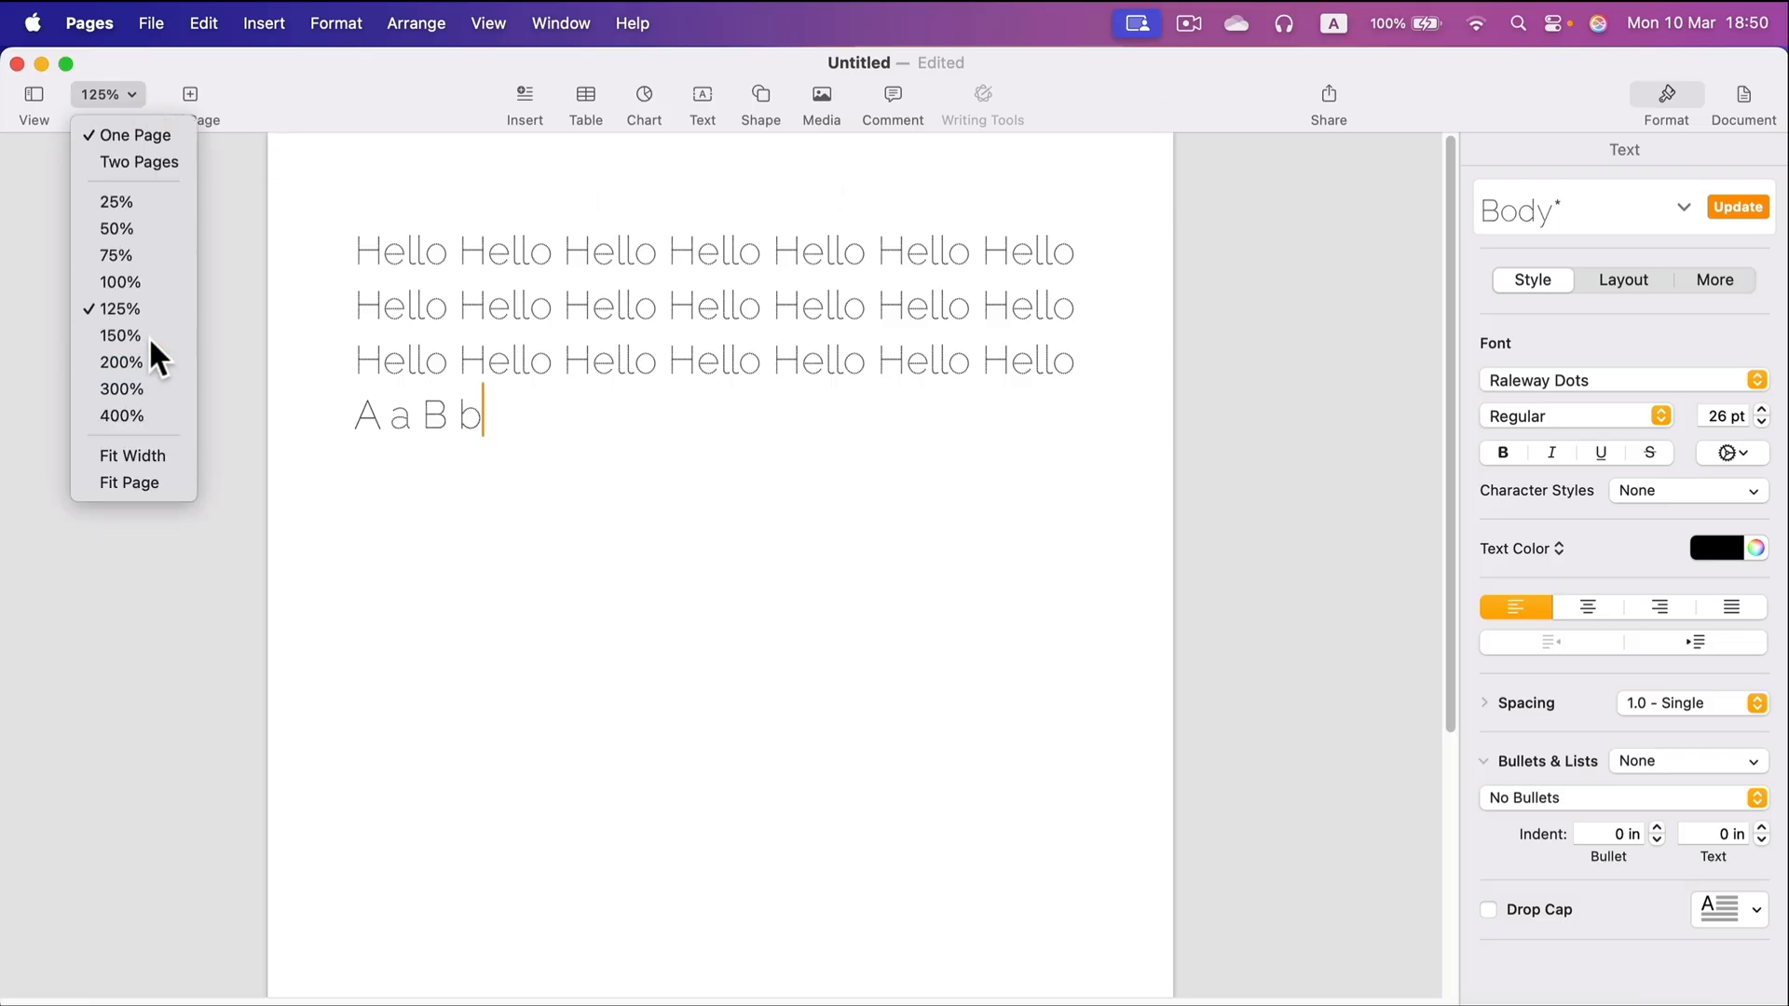
pyautogui.click(149, 336)
pyautogui.click(135, 93)
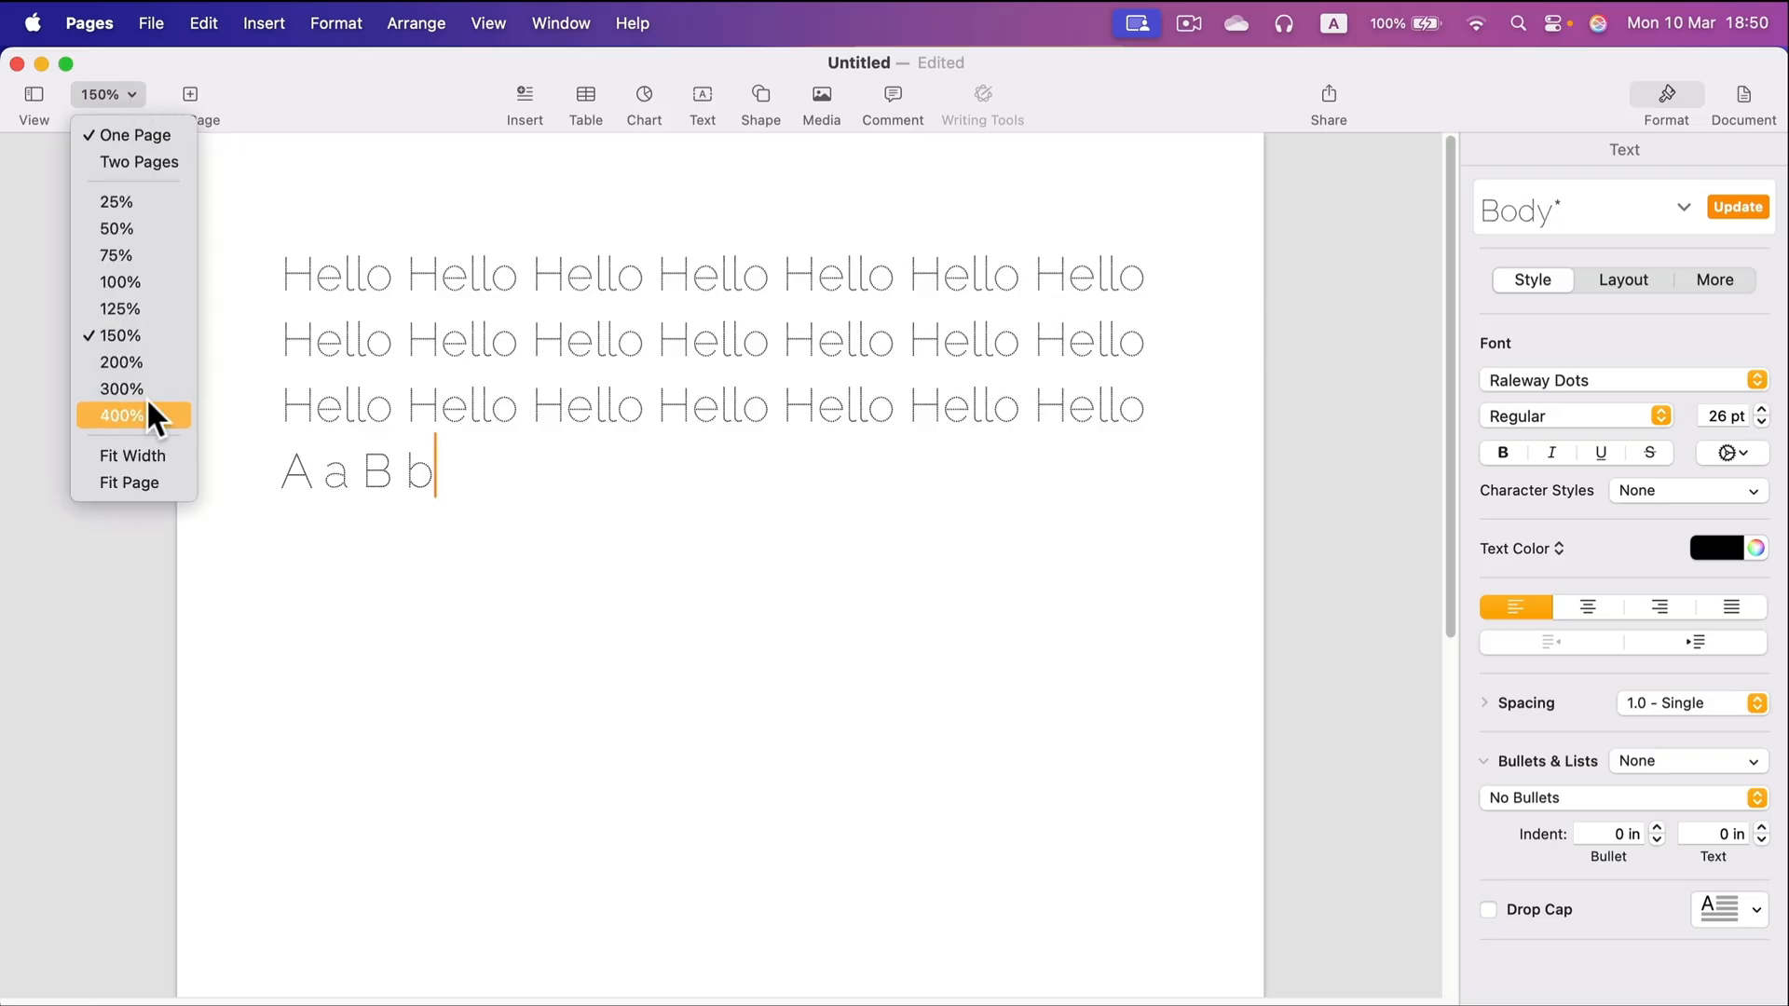
pyautogui.click(144, 366)
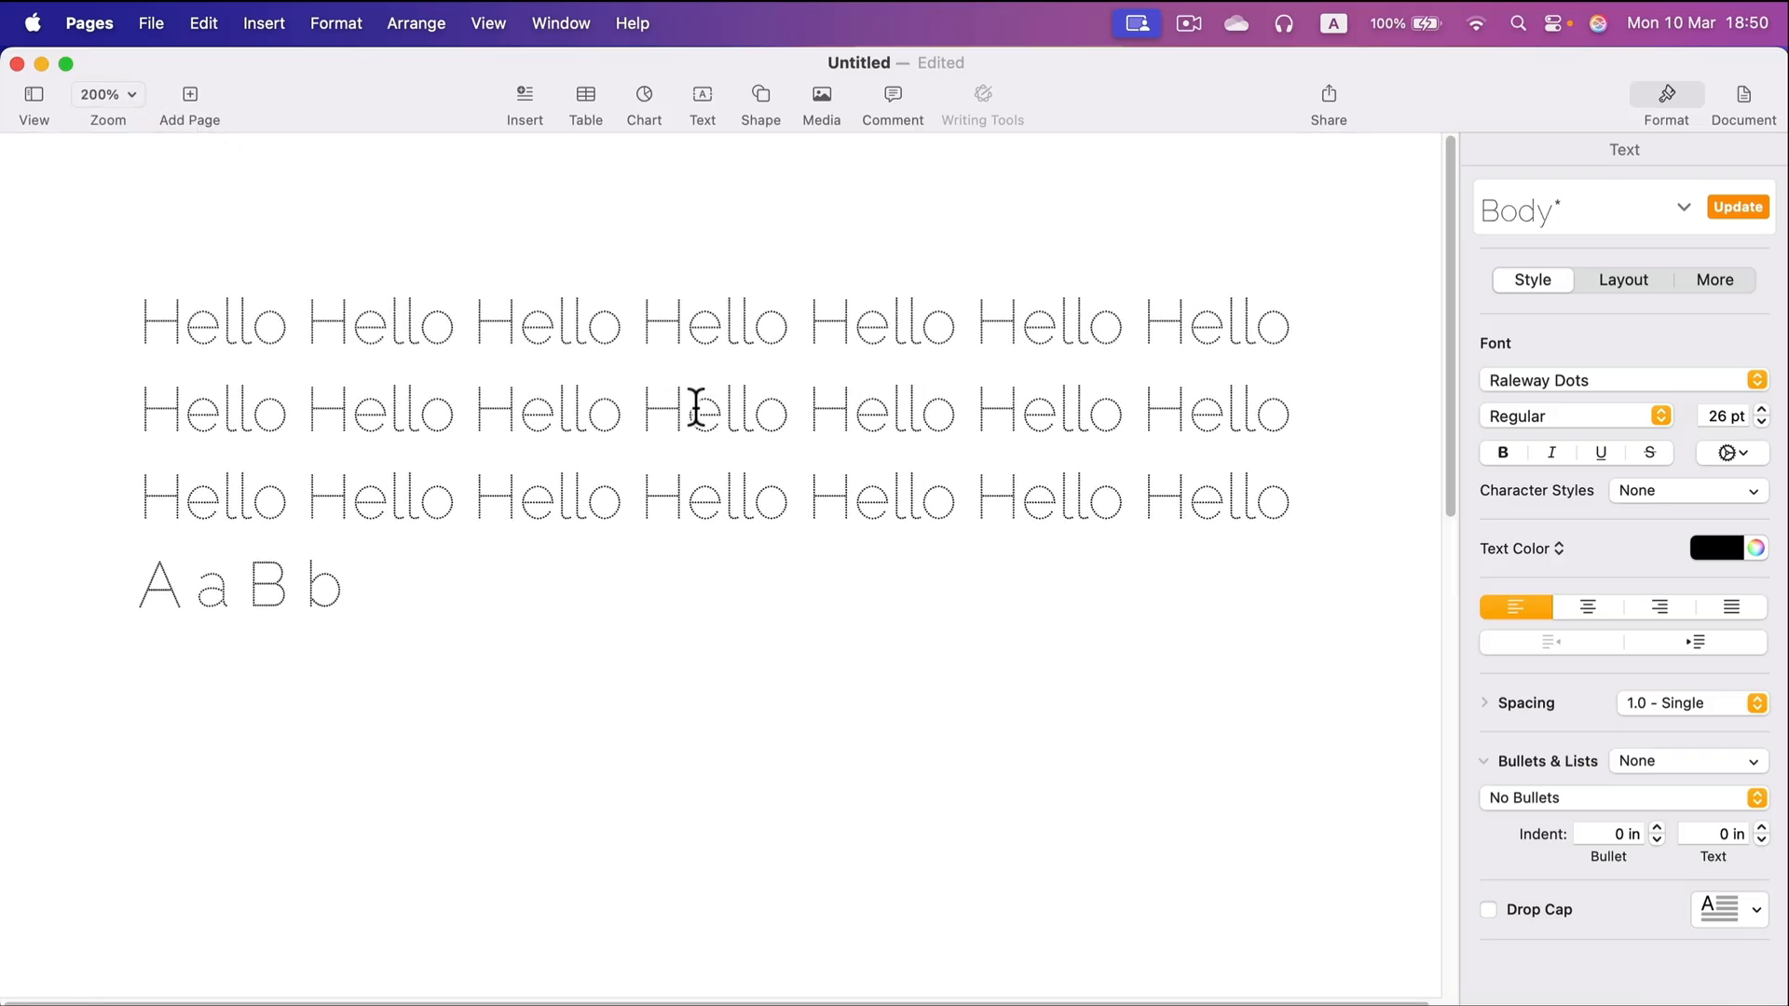
pyautogui.moveTo(149, 309); pyautogui.dragTo(604, 563)
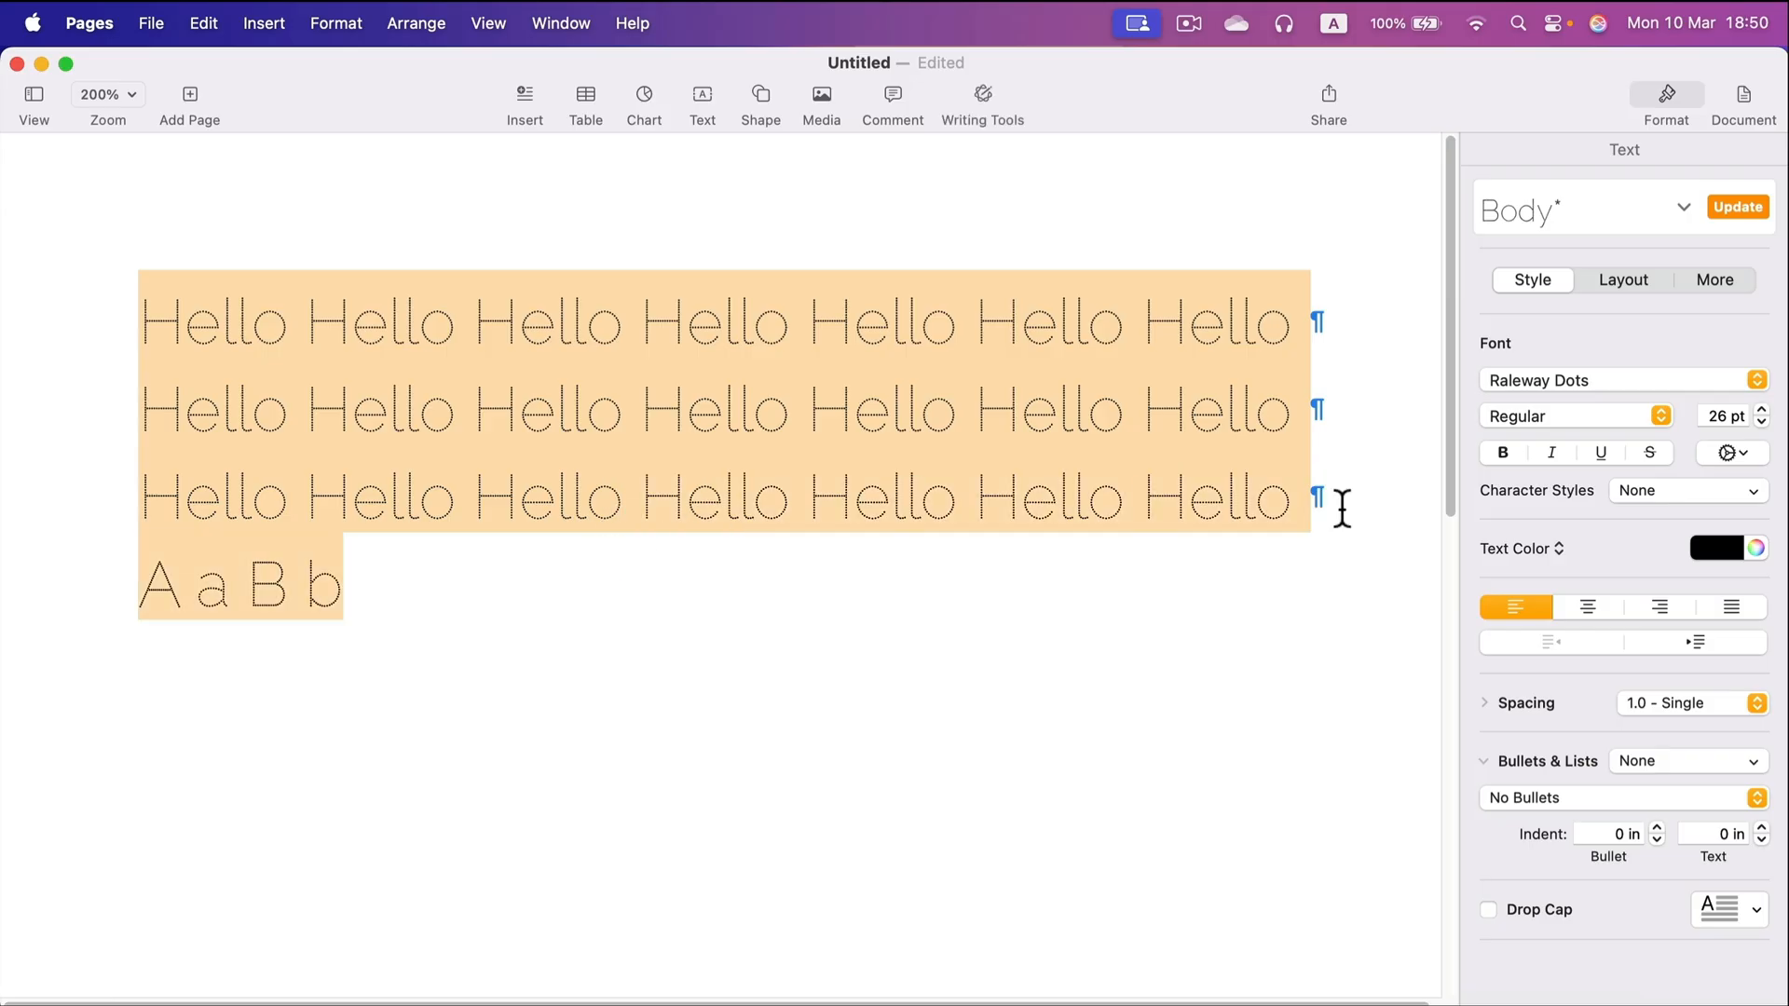
pyautogui.click(1733, 548)
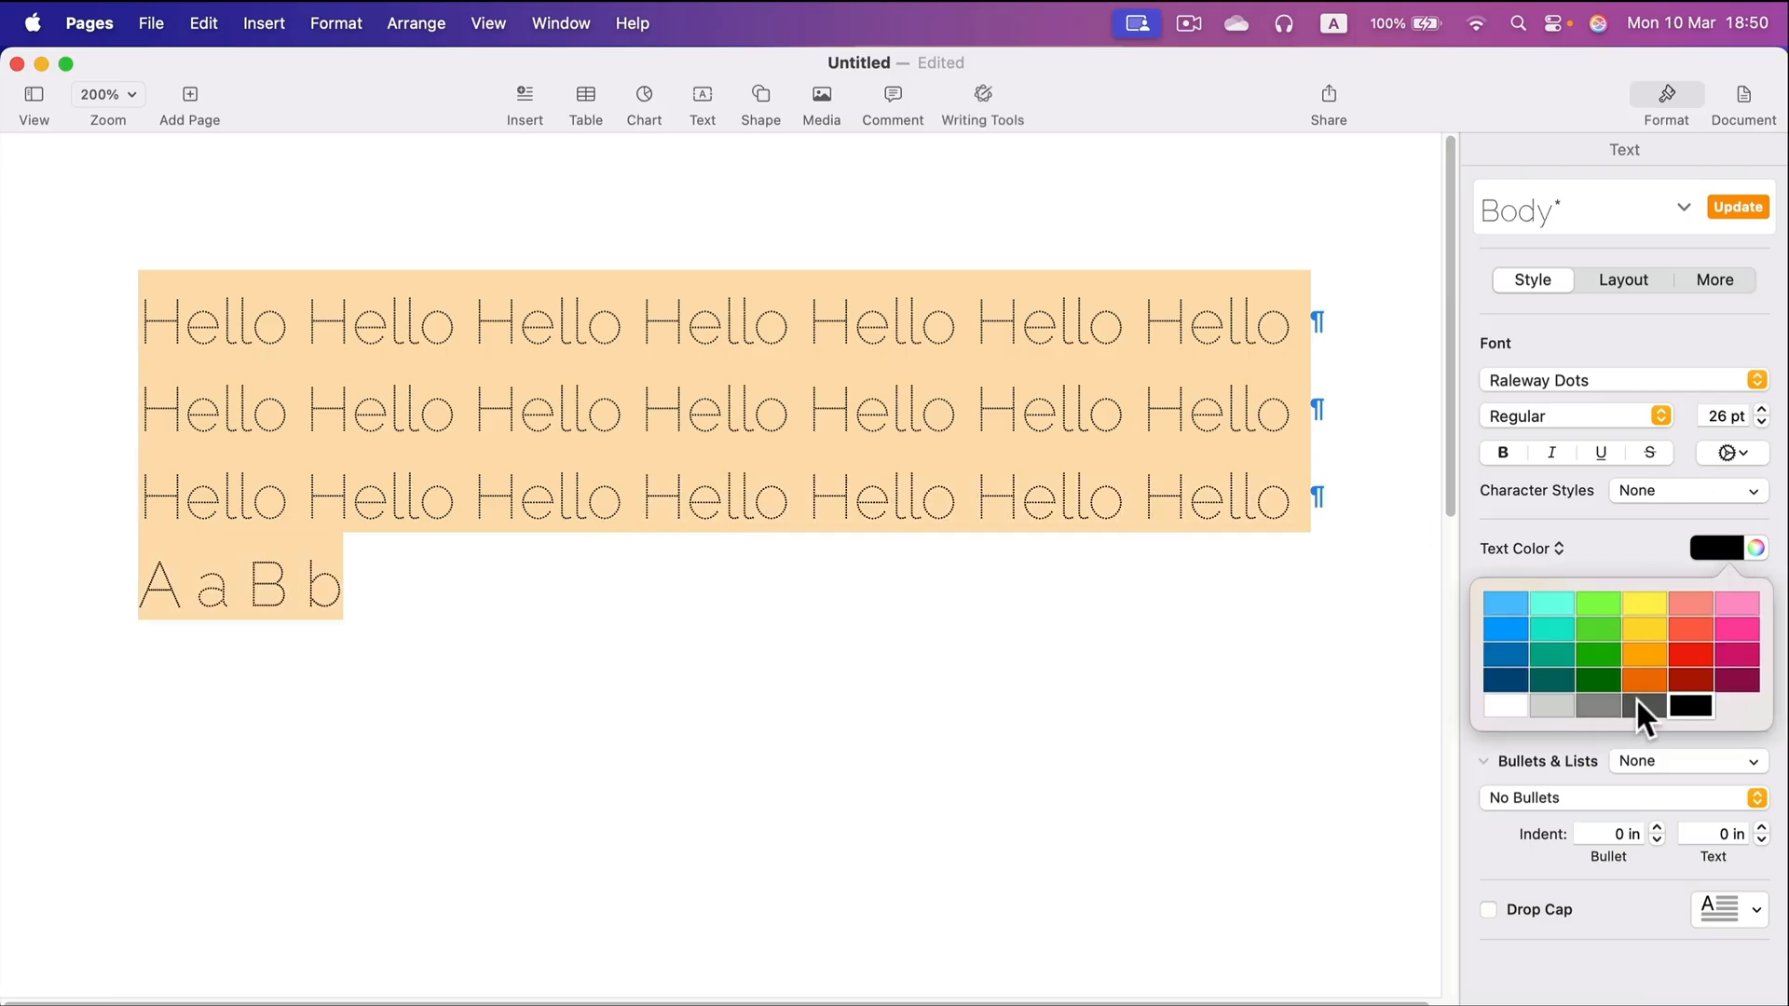
pyautogui.click(1608, 707)
pyautogui.click(974, 605)
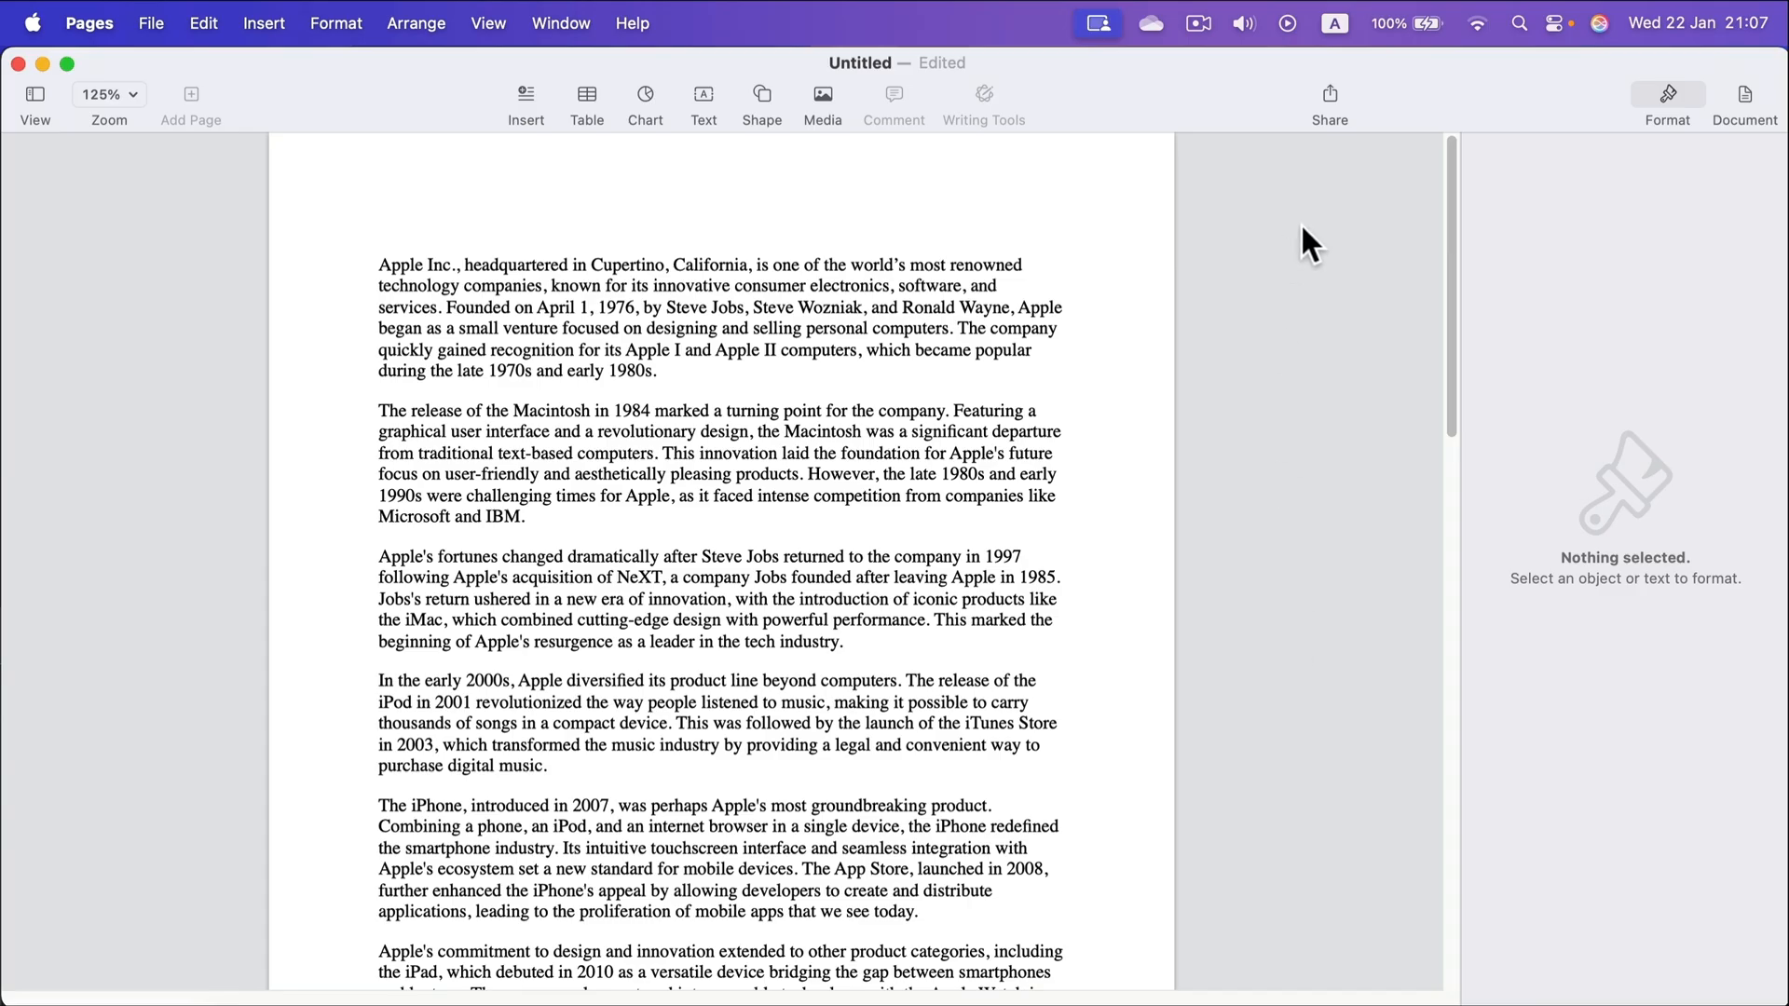
# Set the Apple Inc. document's text in two columns and check the column width settings
pyautogui.click(1668, 93)
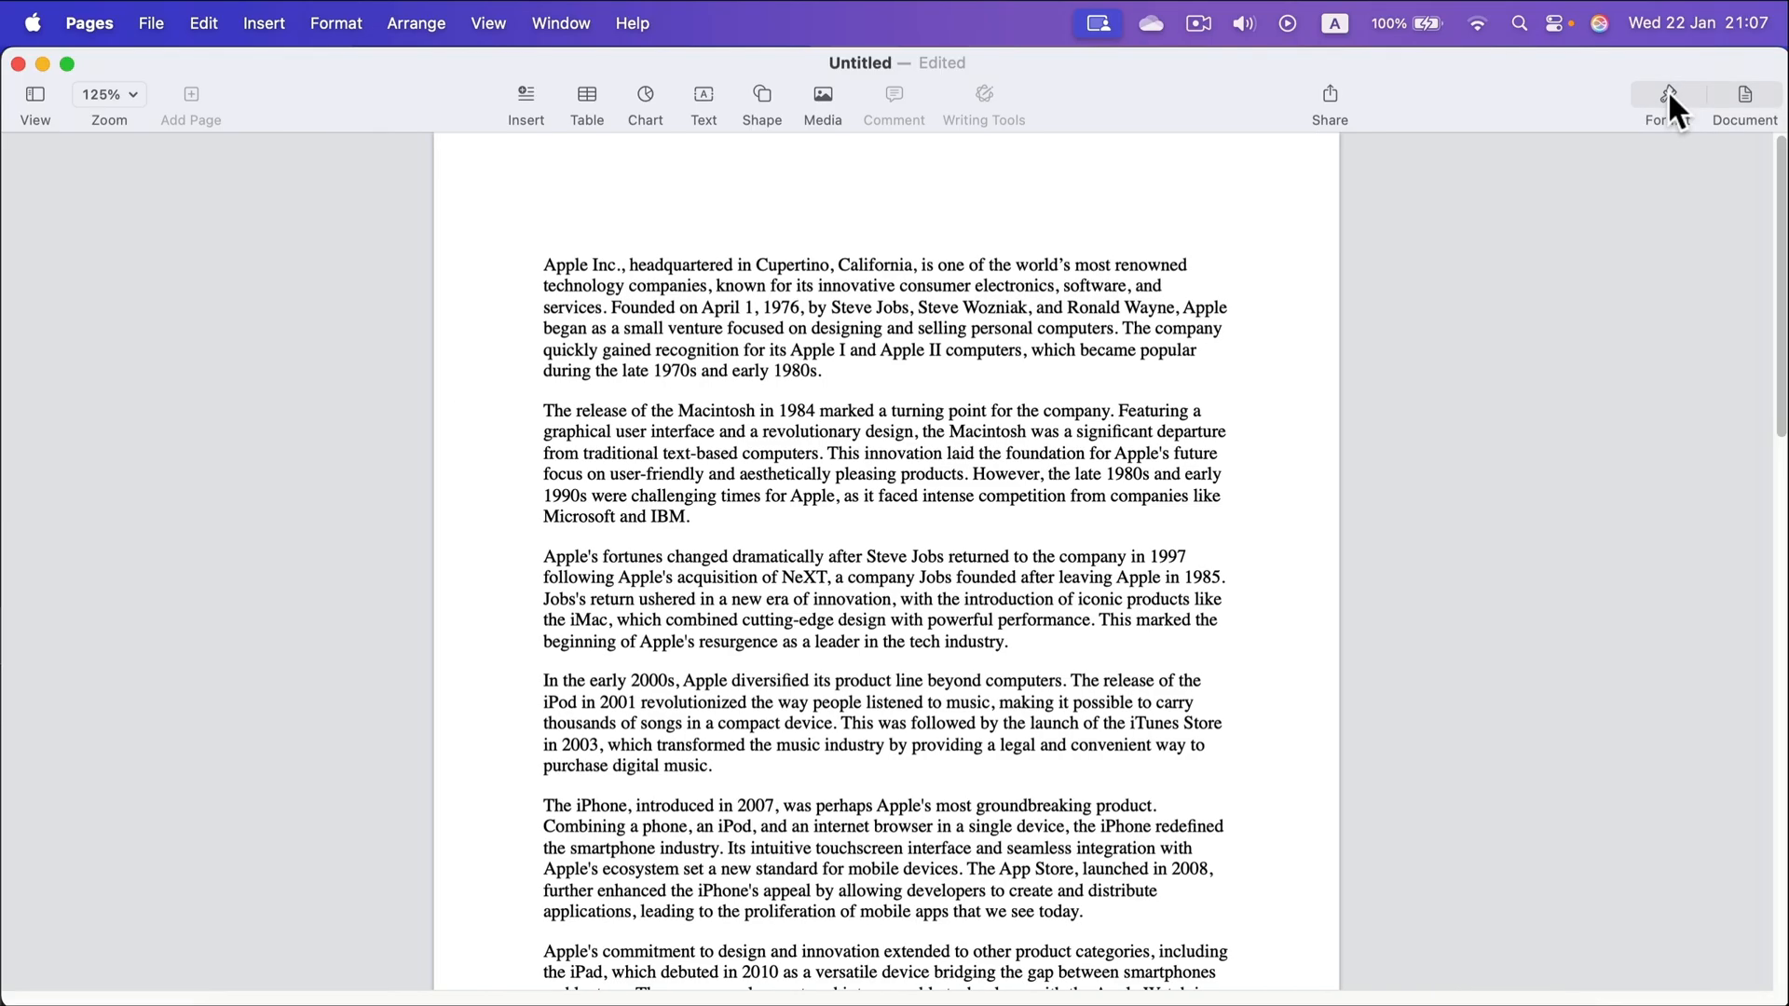
pyautogui.click(1667, 93)
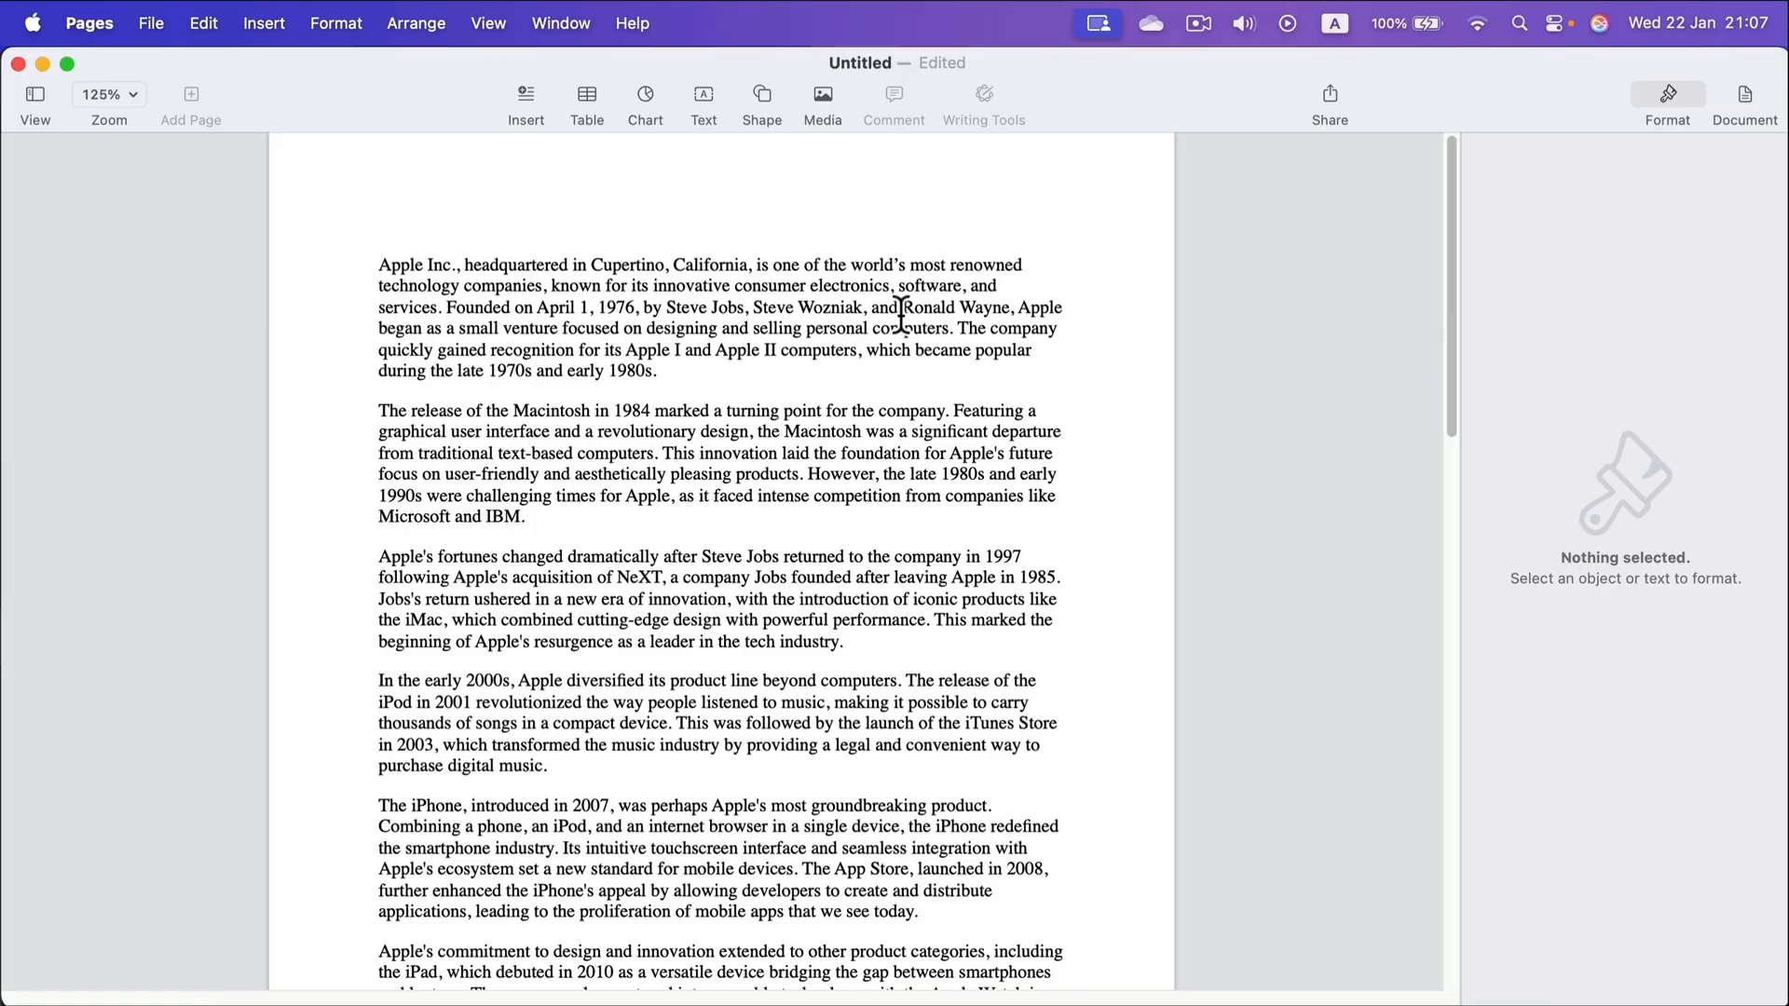
pyautogui.click(701, 368)
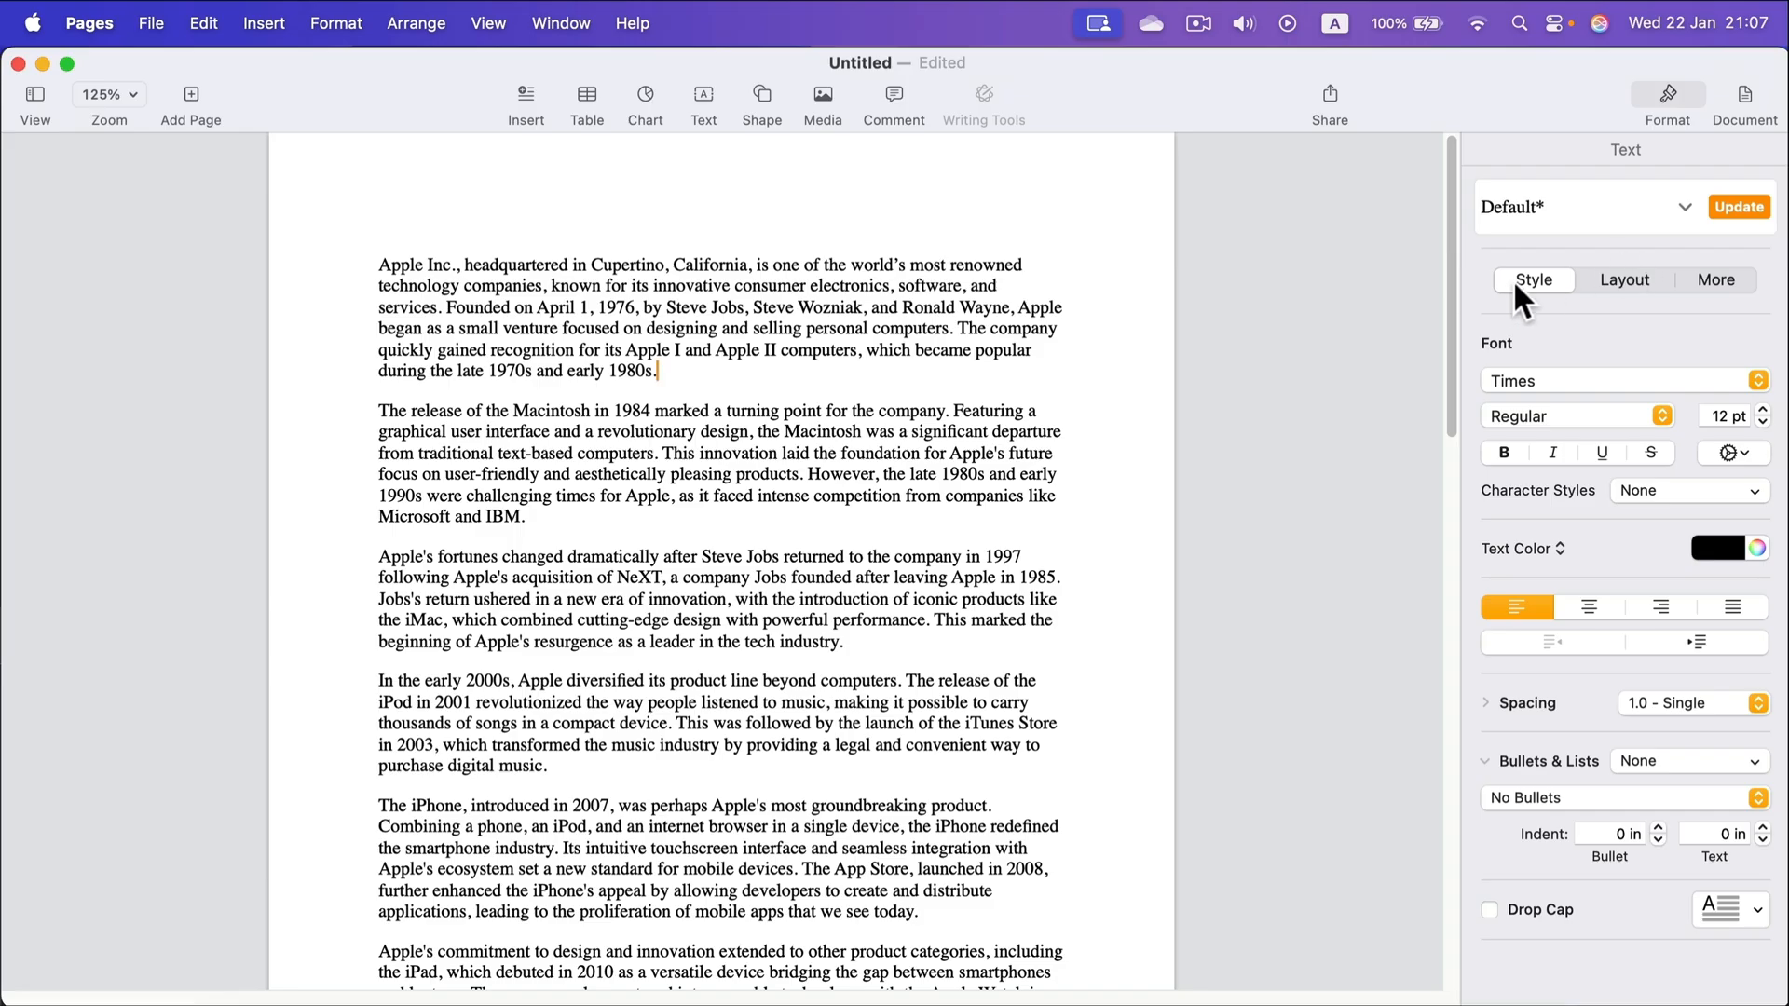
pyautogui.click(1625, 281)
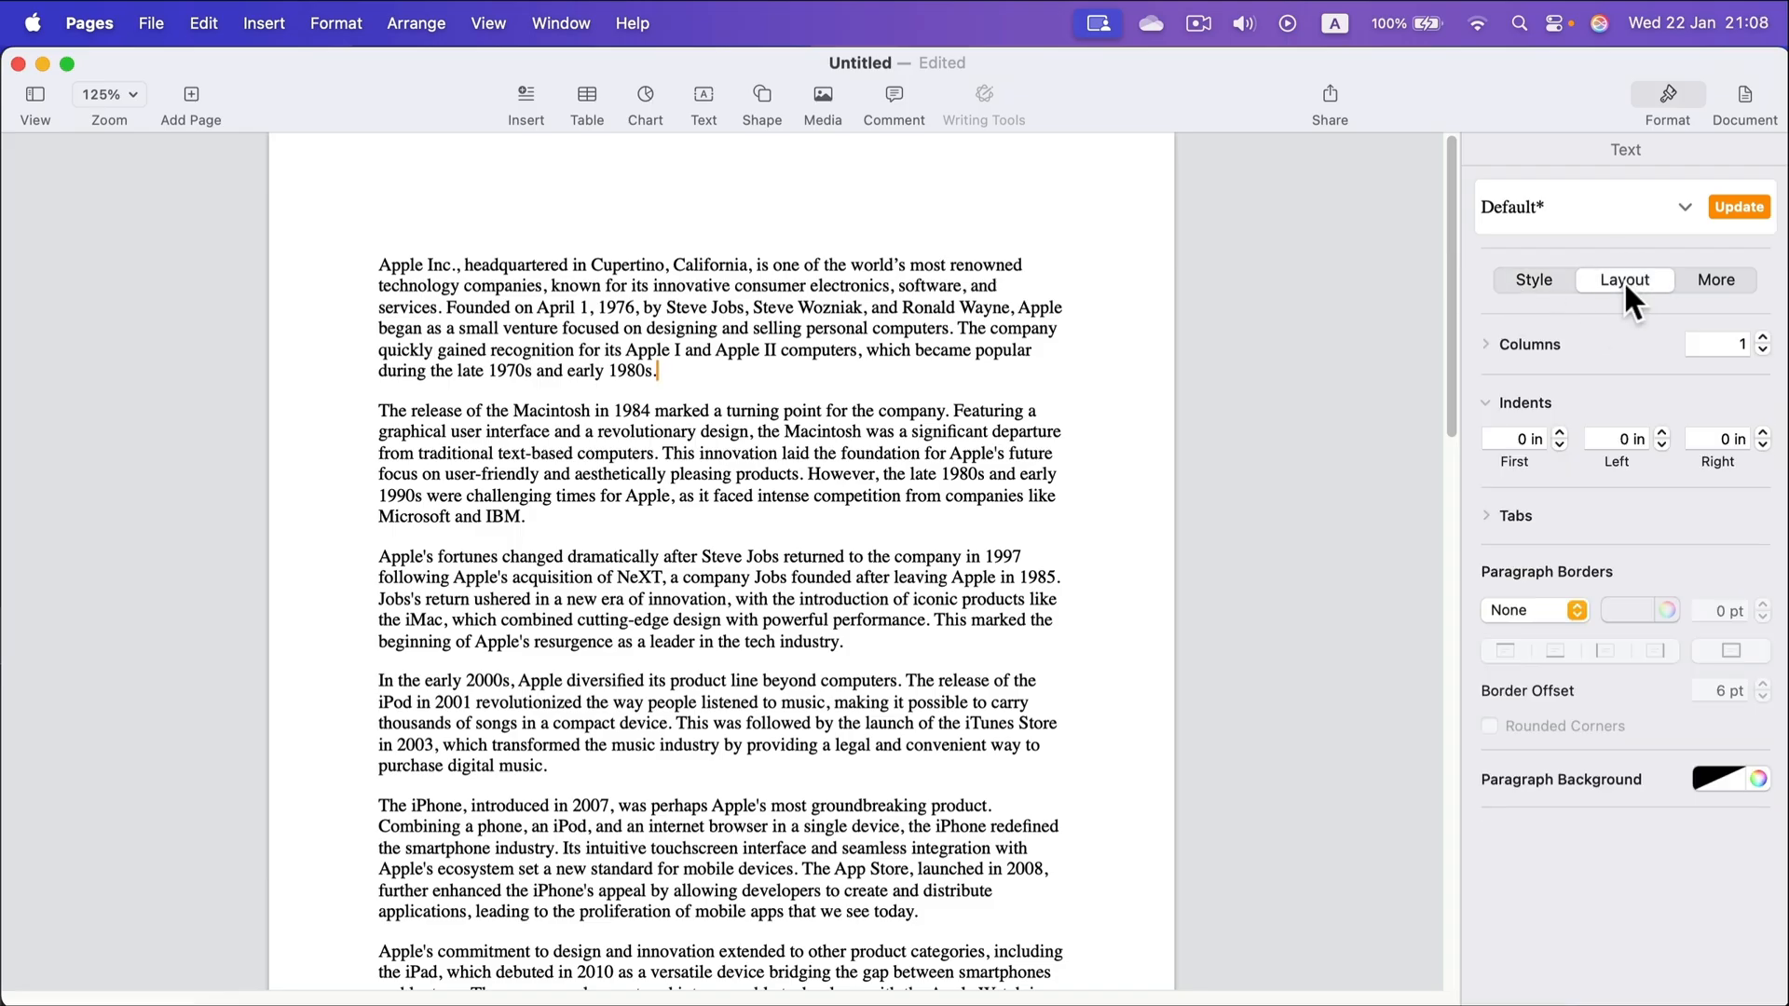
pyautogui.click(1485, 343)
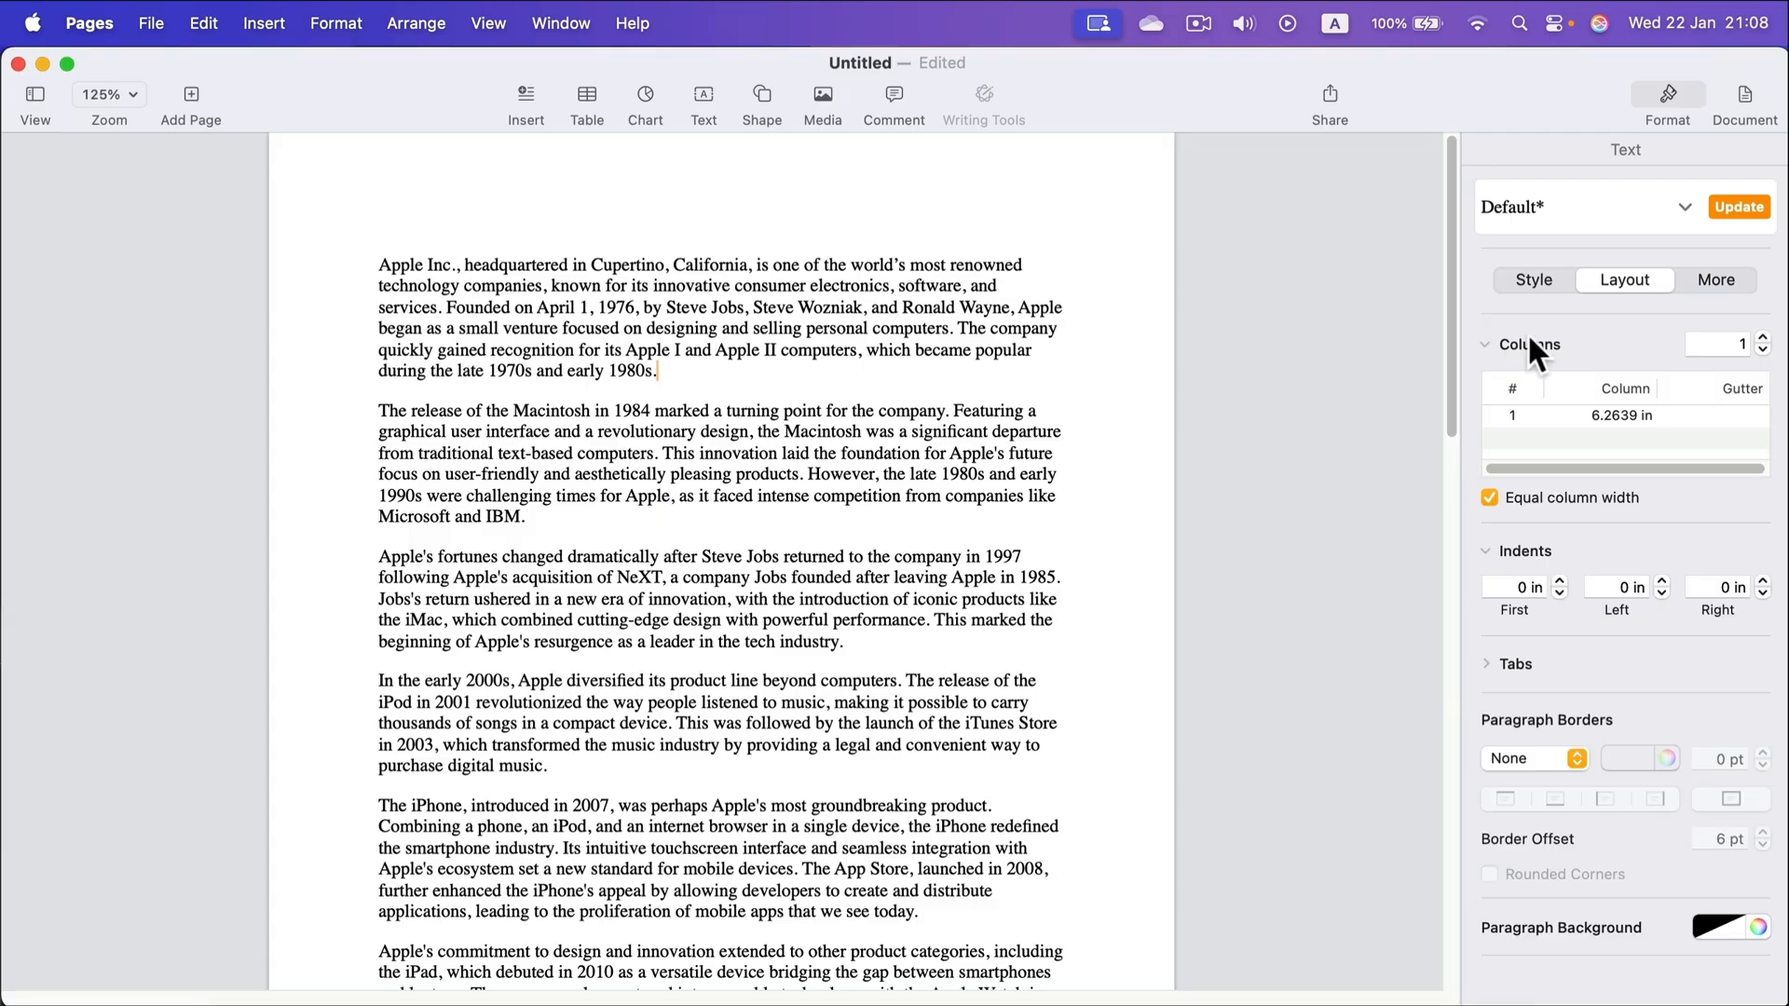
pyautogui.click(1763, 337)
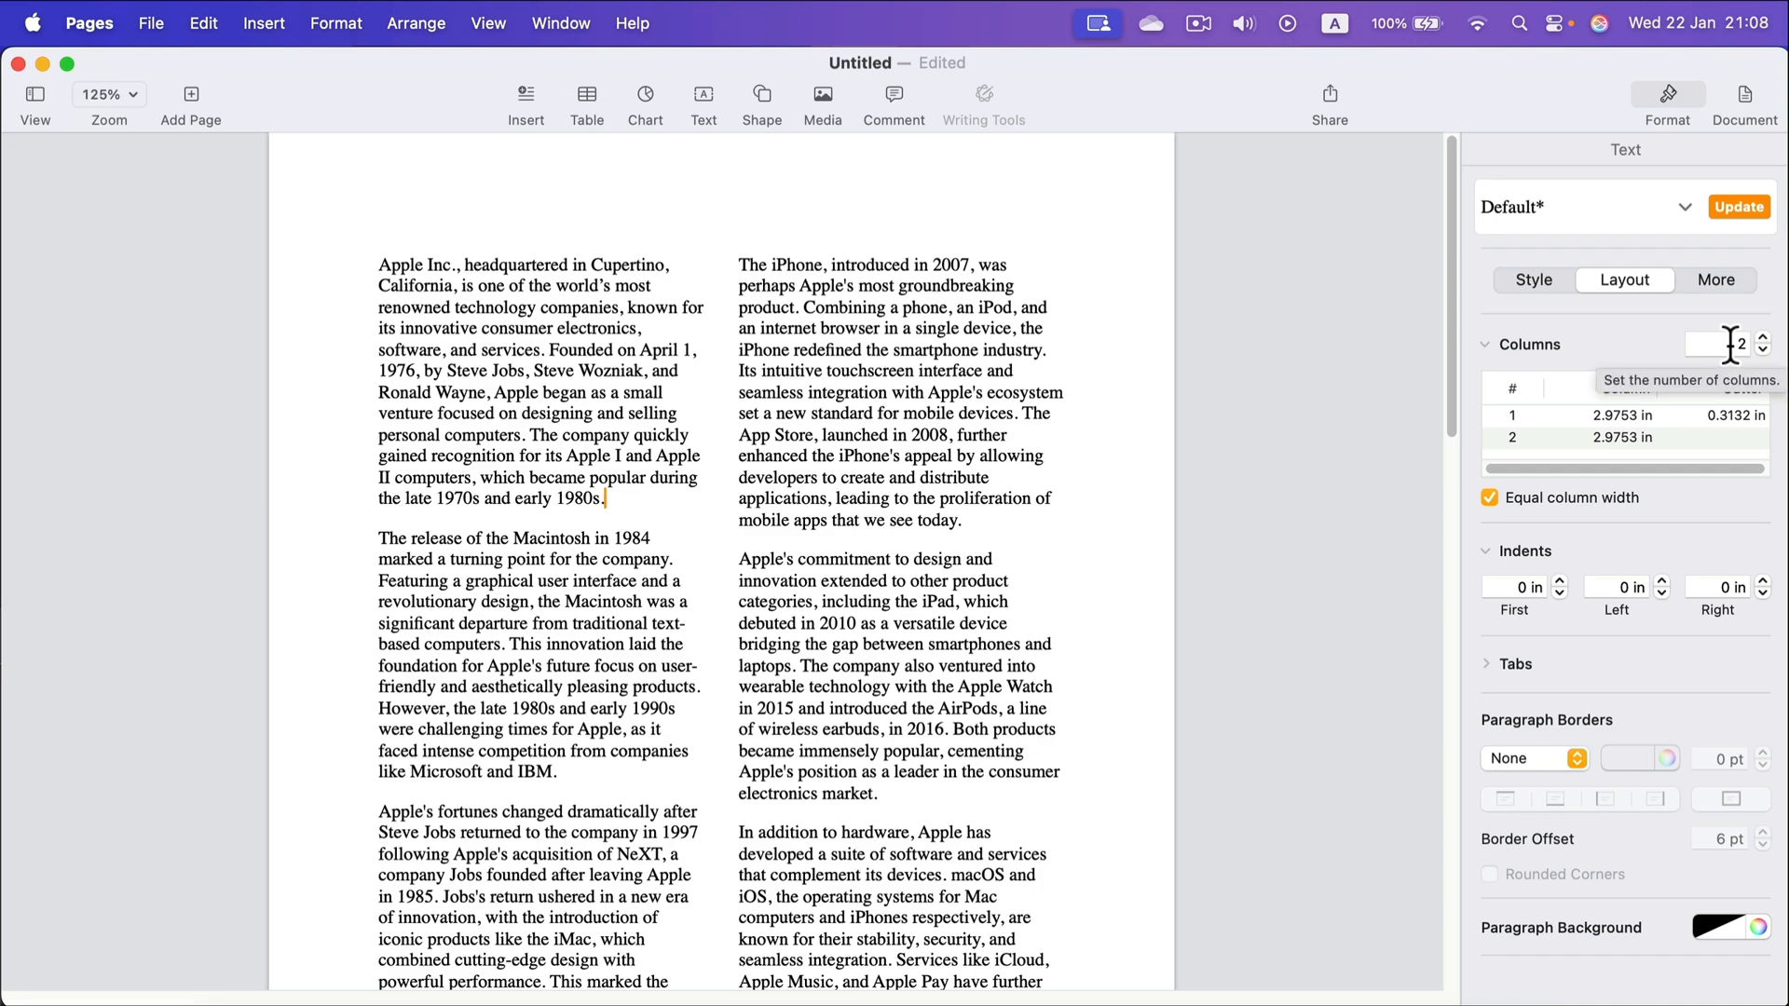
pyautogui.click(1484, 344)
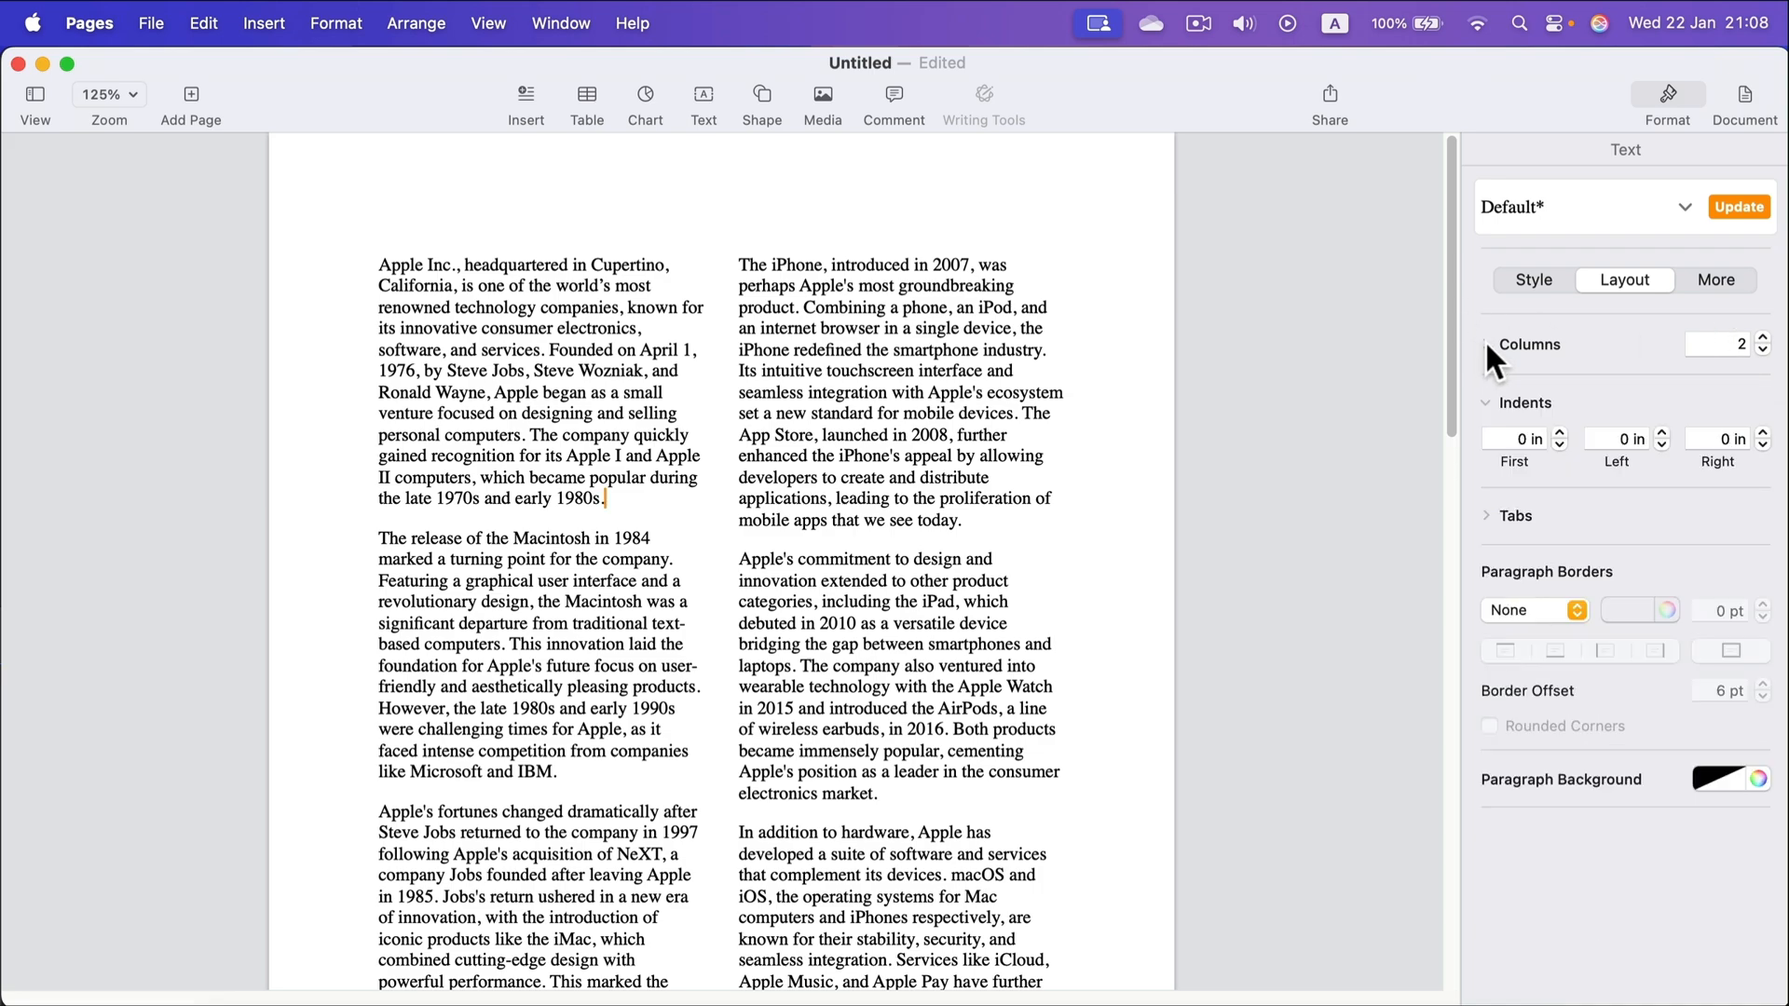
pyautogui.click(1485, 345)
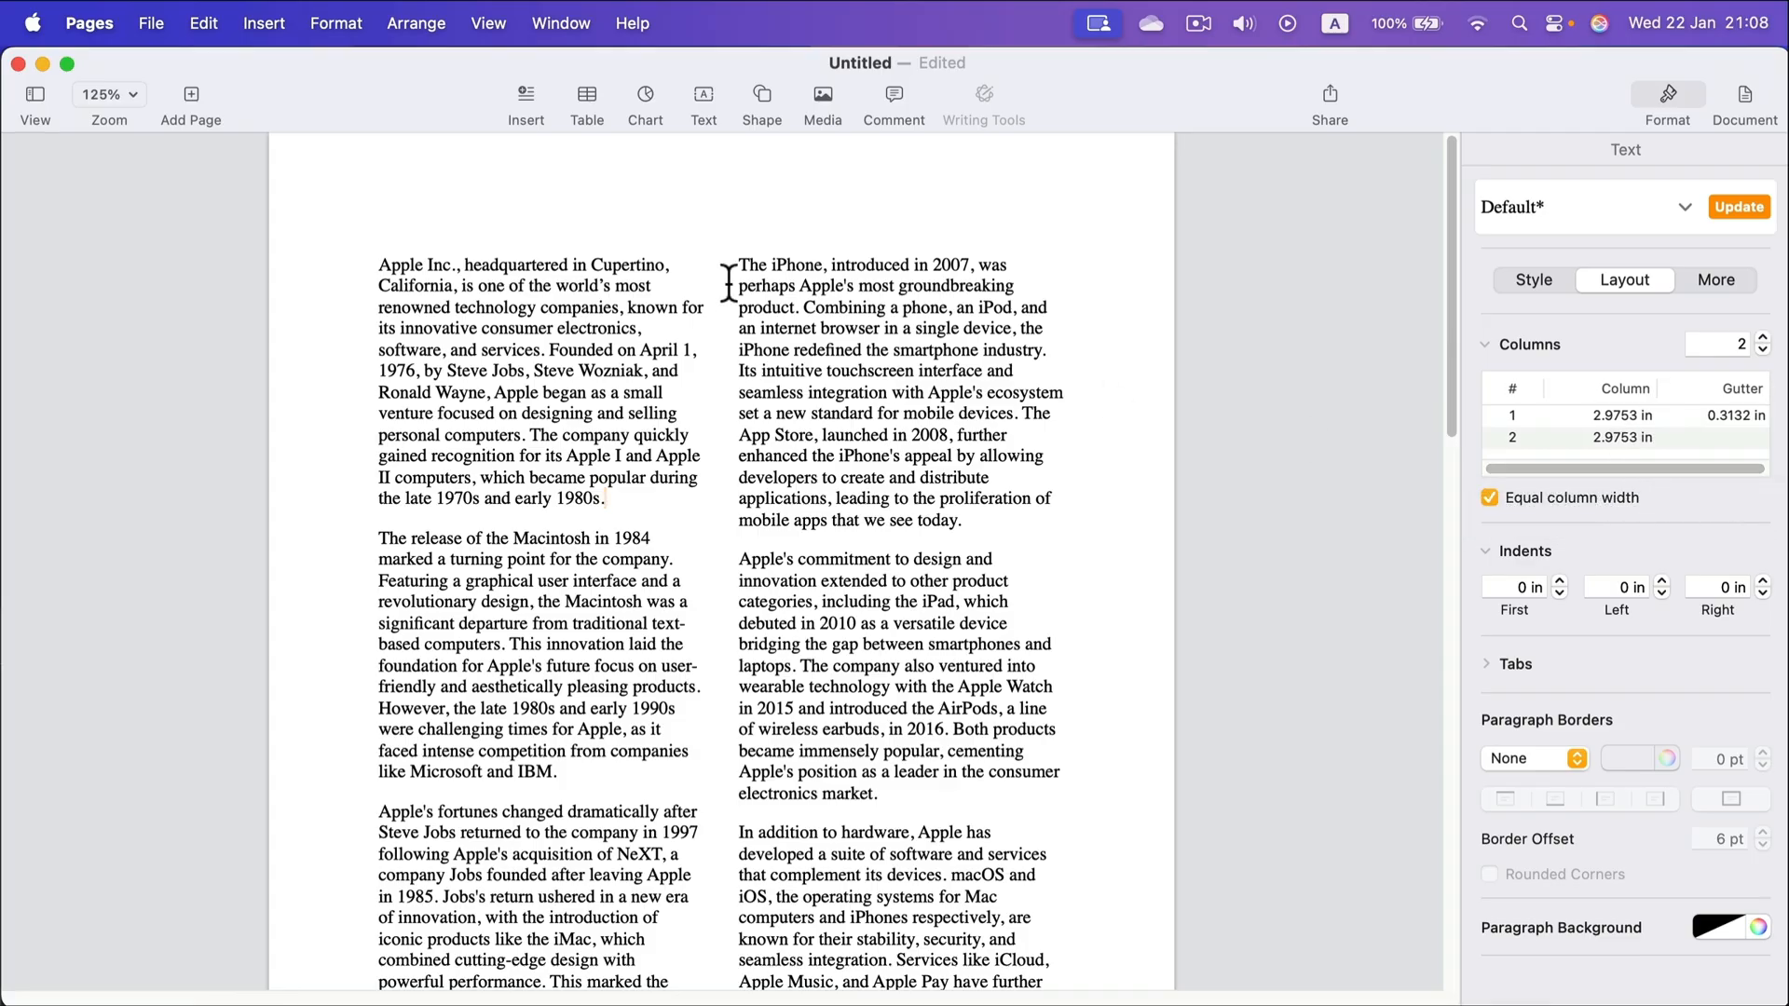
# Try layouts of three, four and one text columns, return to two columns, and review the text flow on the page
pyautogui.click(1763, 338)
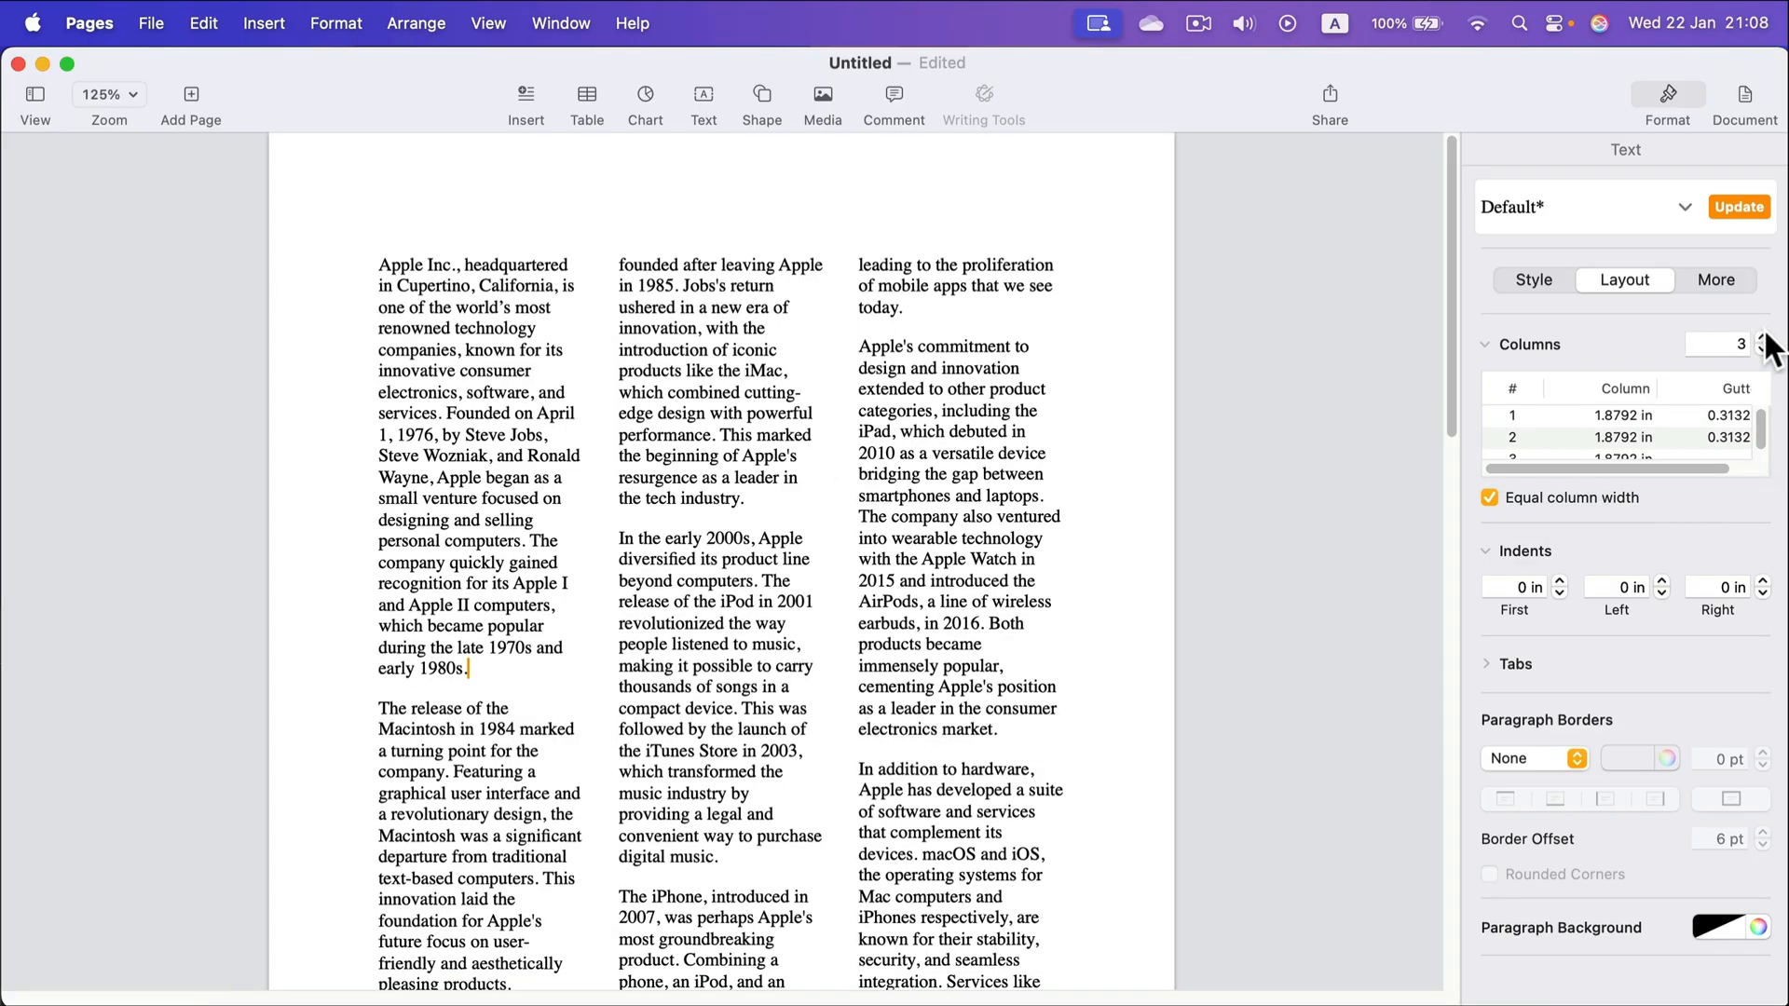
pyautogui.click(1763, 338)
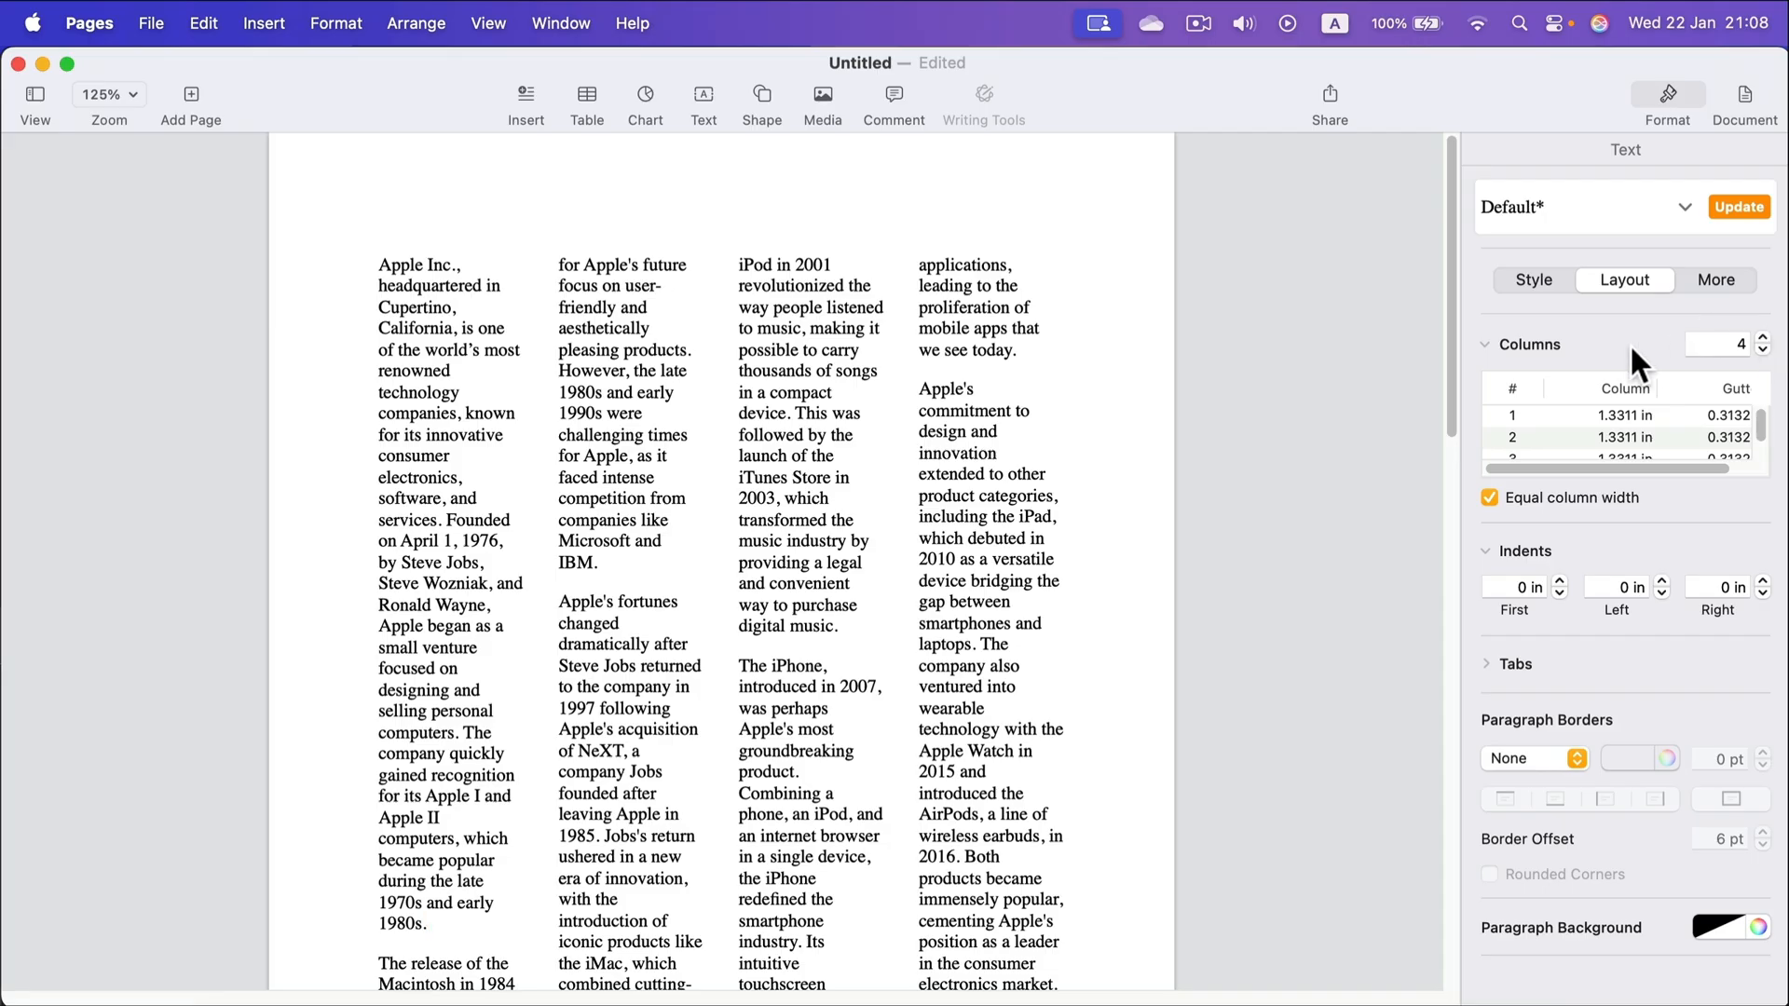
pyautogui.click(1762, 349)
pyautogui.click(1763, 350)
pyautogui.click(1762, 350)
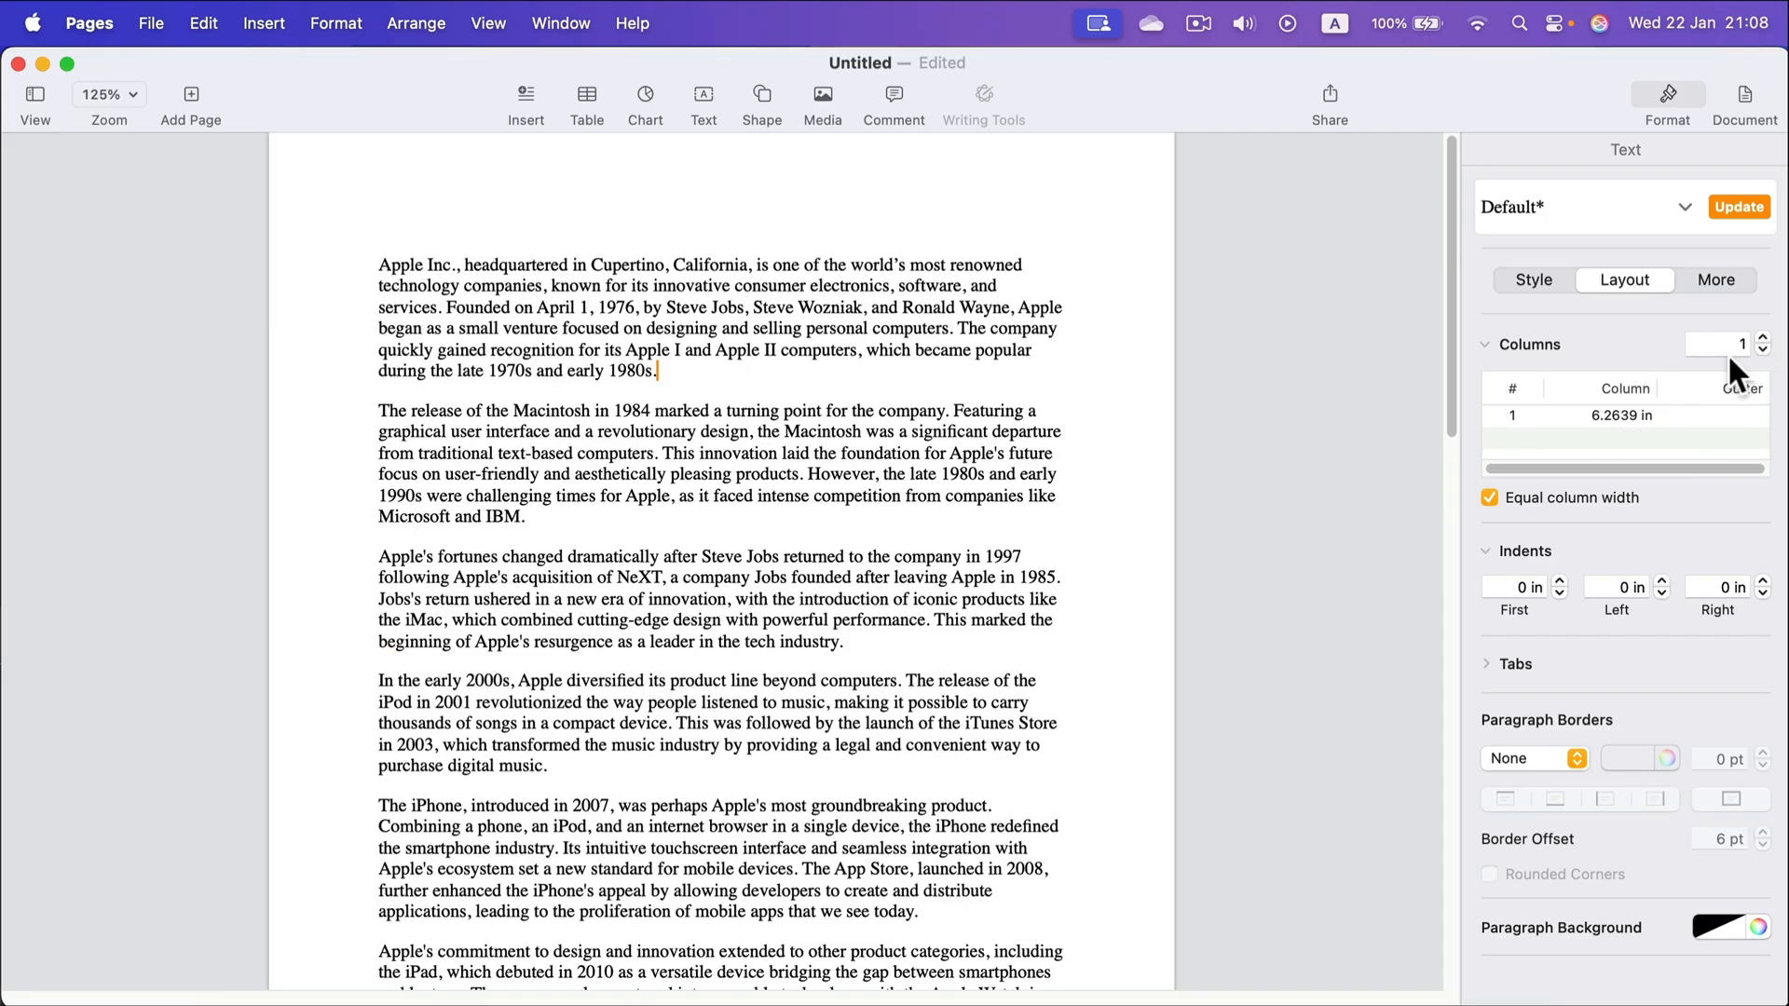
pyautogui.click(1763, 338)
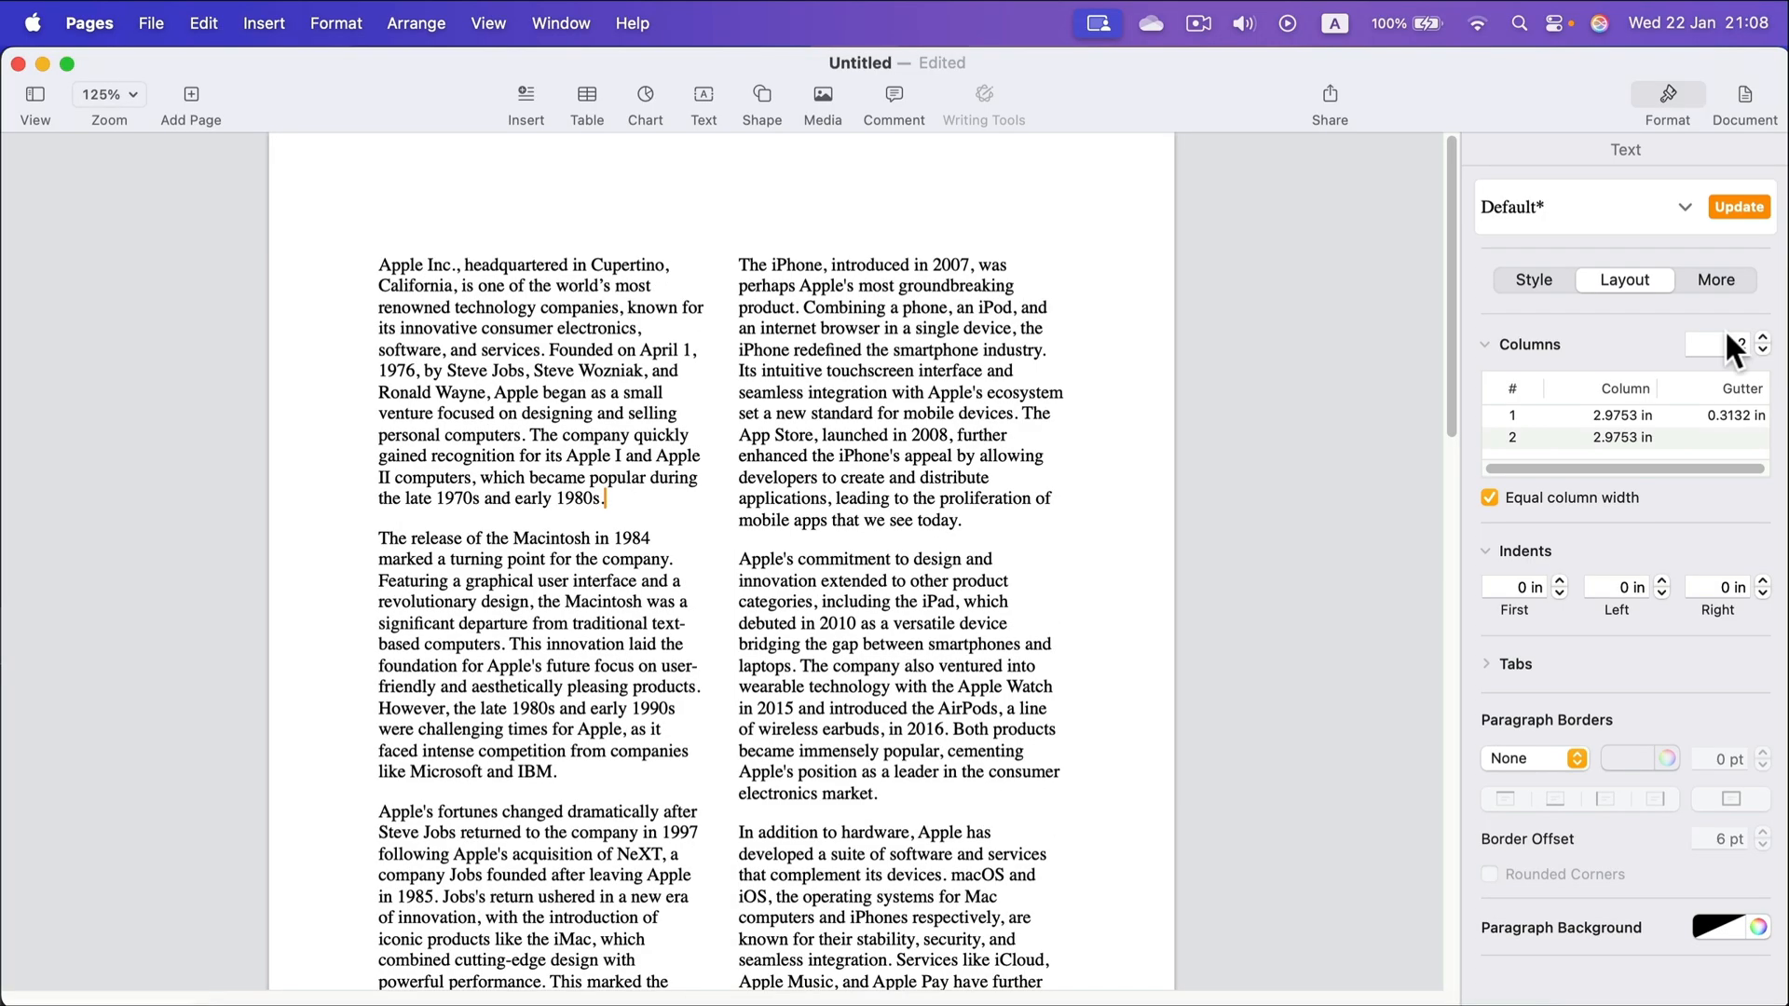
pyautogui.scroll(-5, 596, 289)
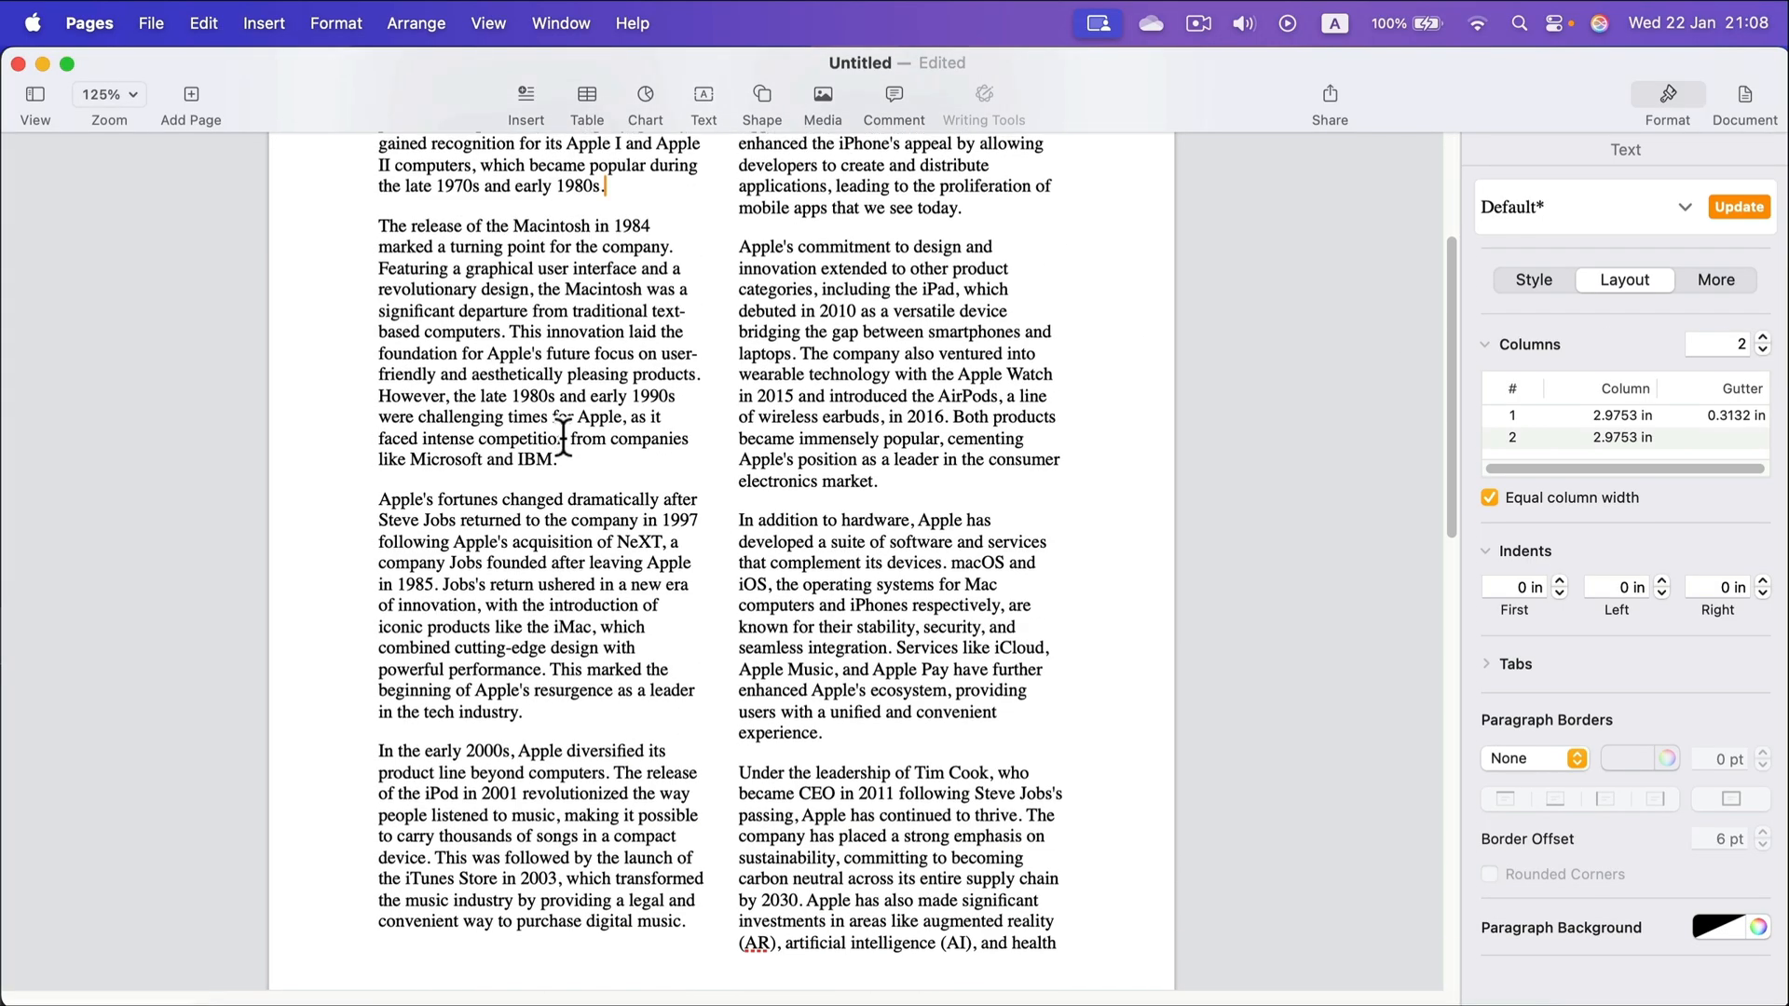
pyautogui.scroll(-1, 540, 913)
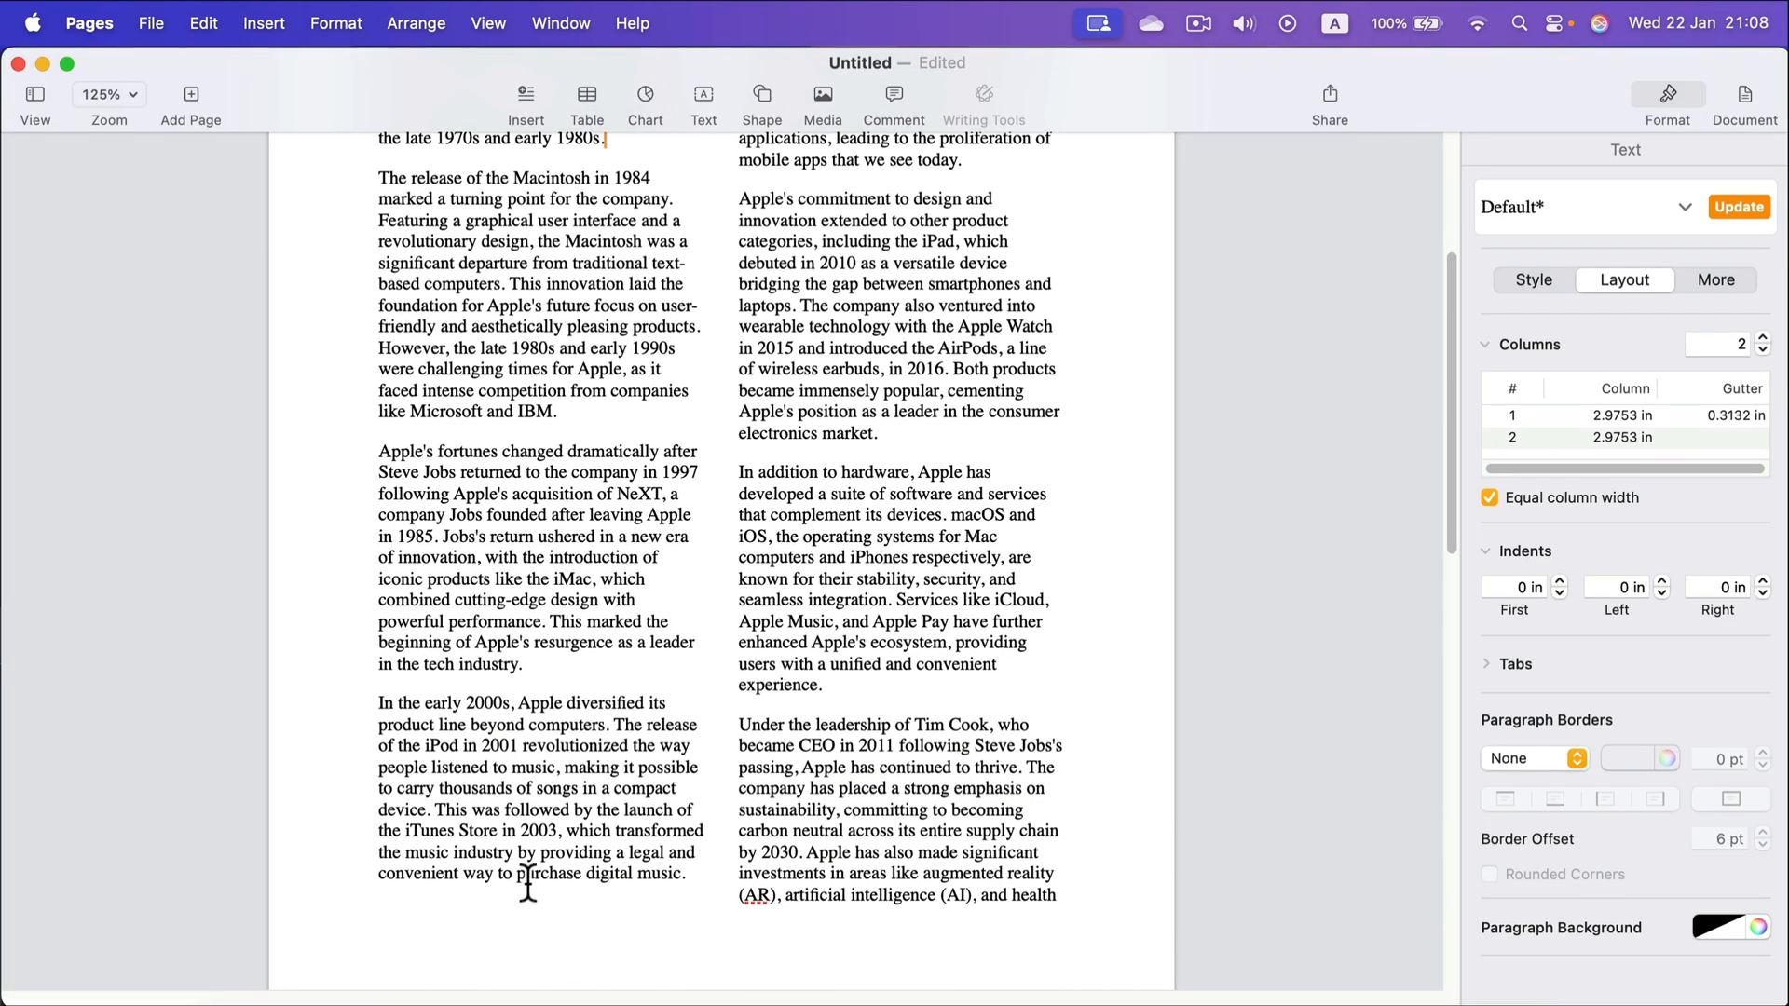
pyautogui.scroll(5, 686, 771)
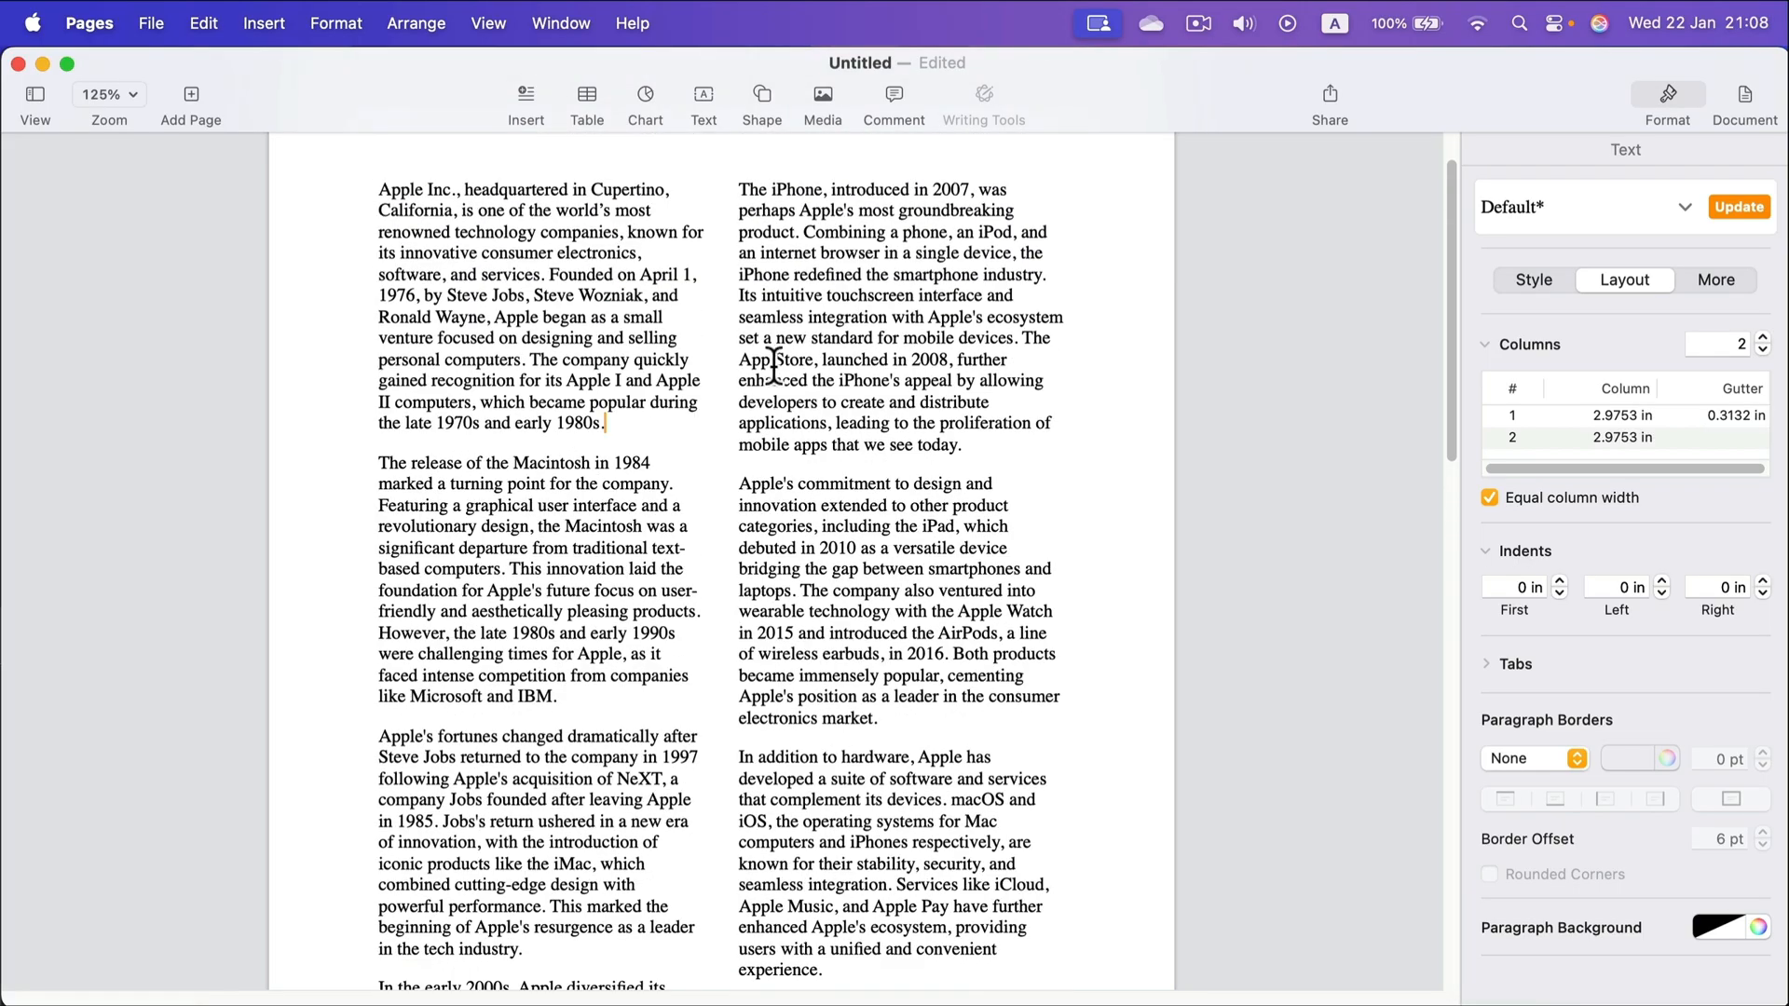
pyautogui.scroll(2, 774, 367)
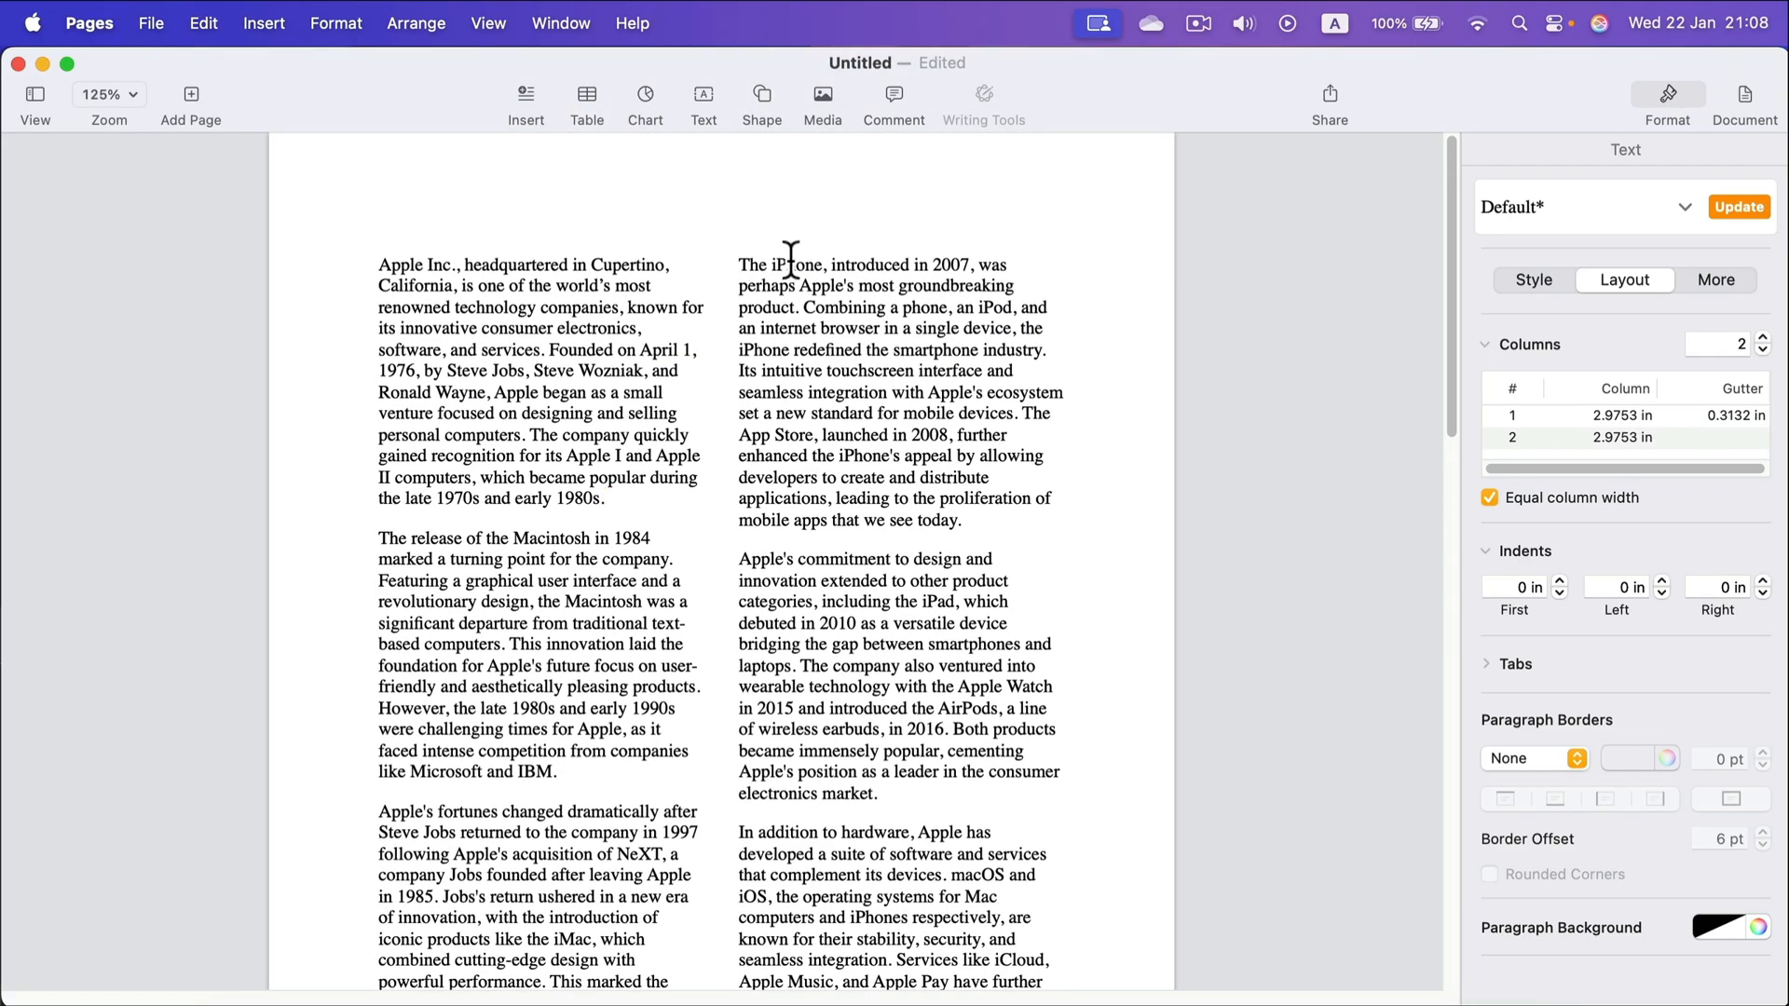
pyautogui.click(1248, 338)
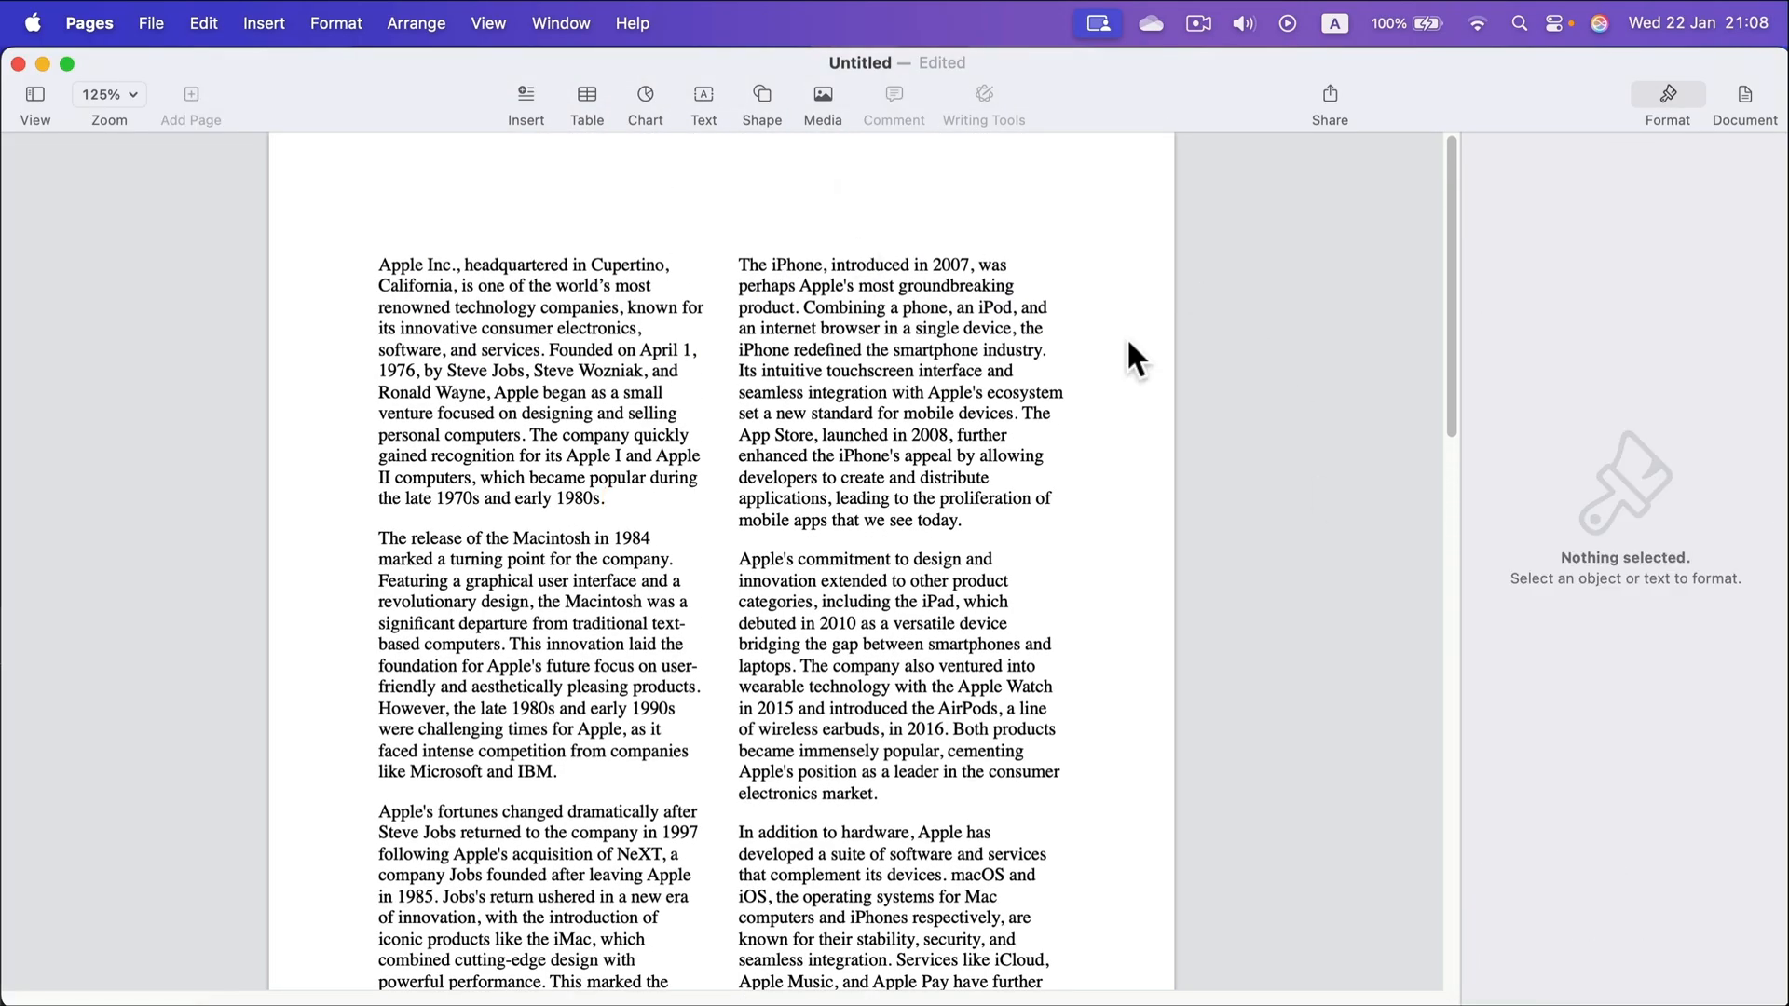
pyautogui.click(760, 328)
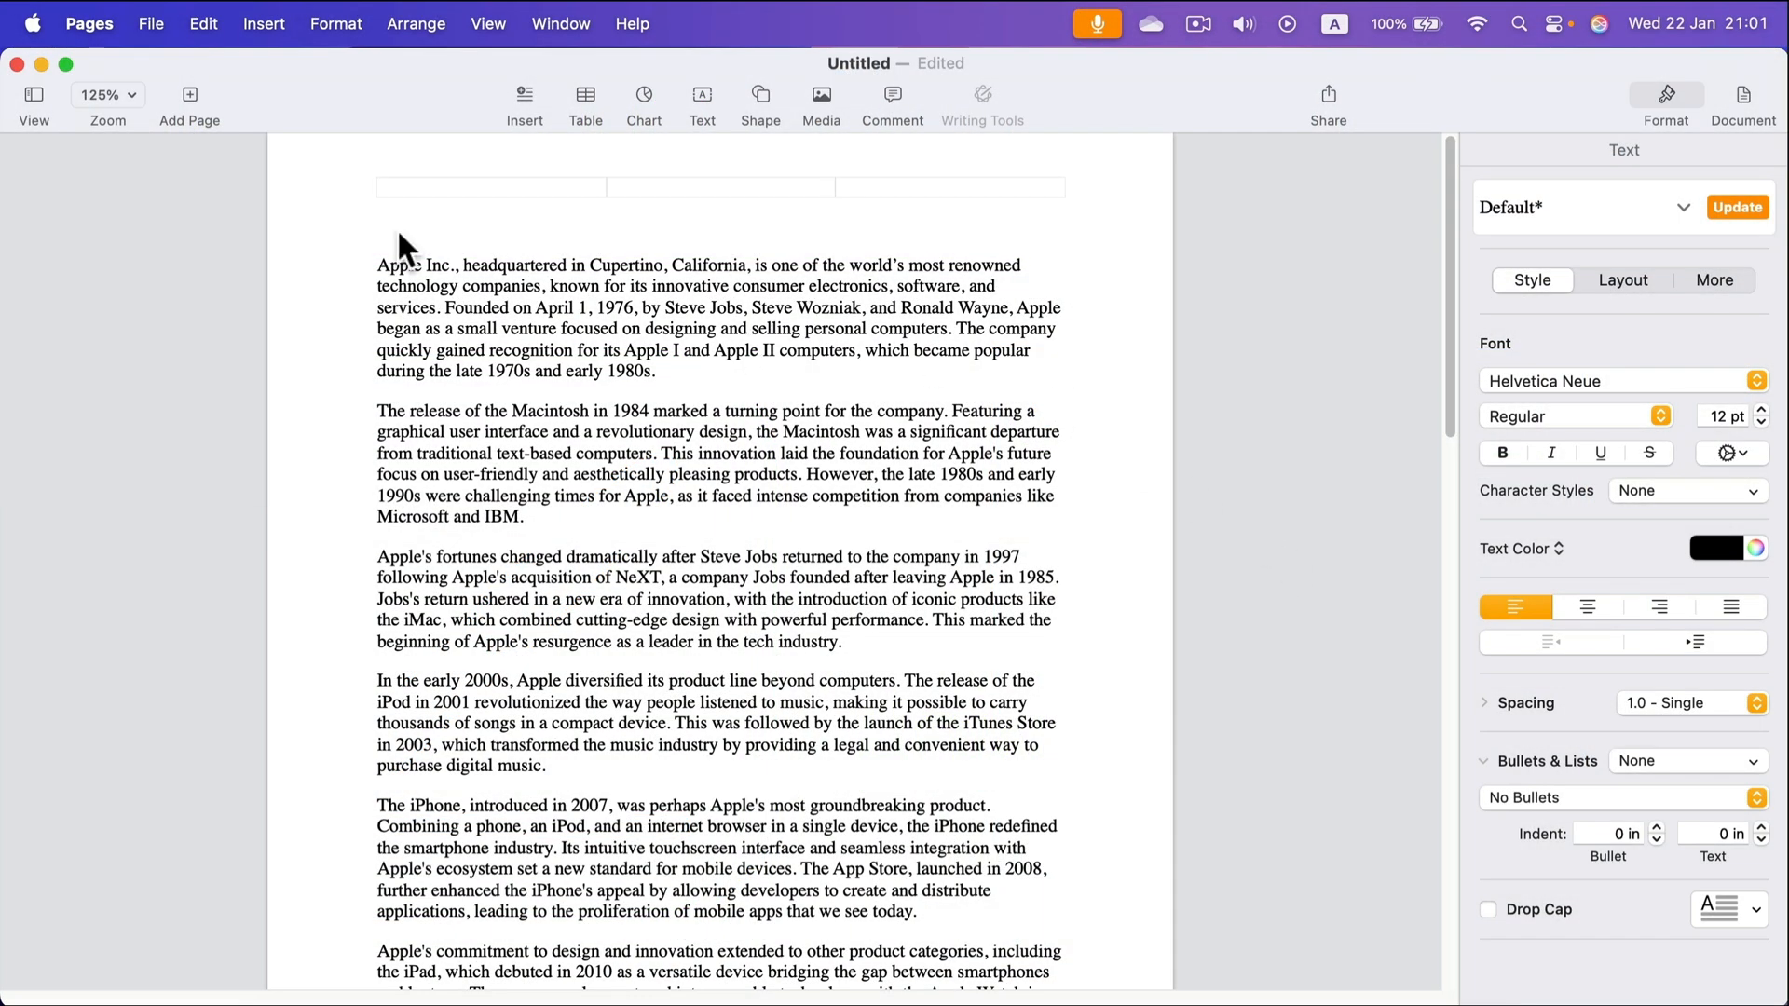
# Generate a Writing Tools summary of the entire Apple Inc. text and replace the original text with it
pyautogui.moveTo(379, 268); pyautogui.dragTo(661, 373)
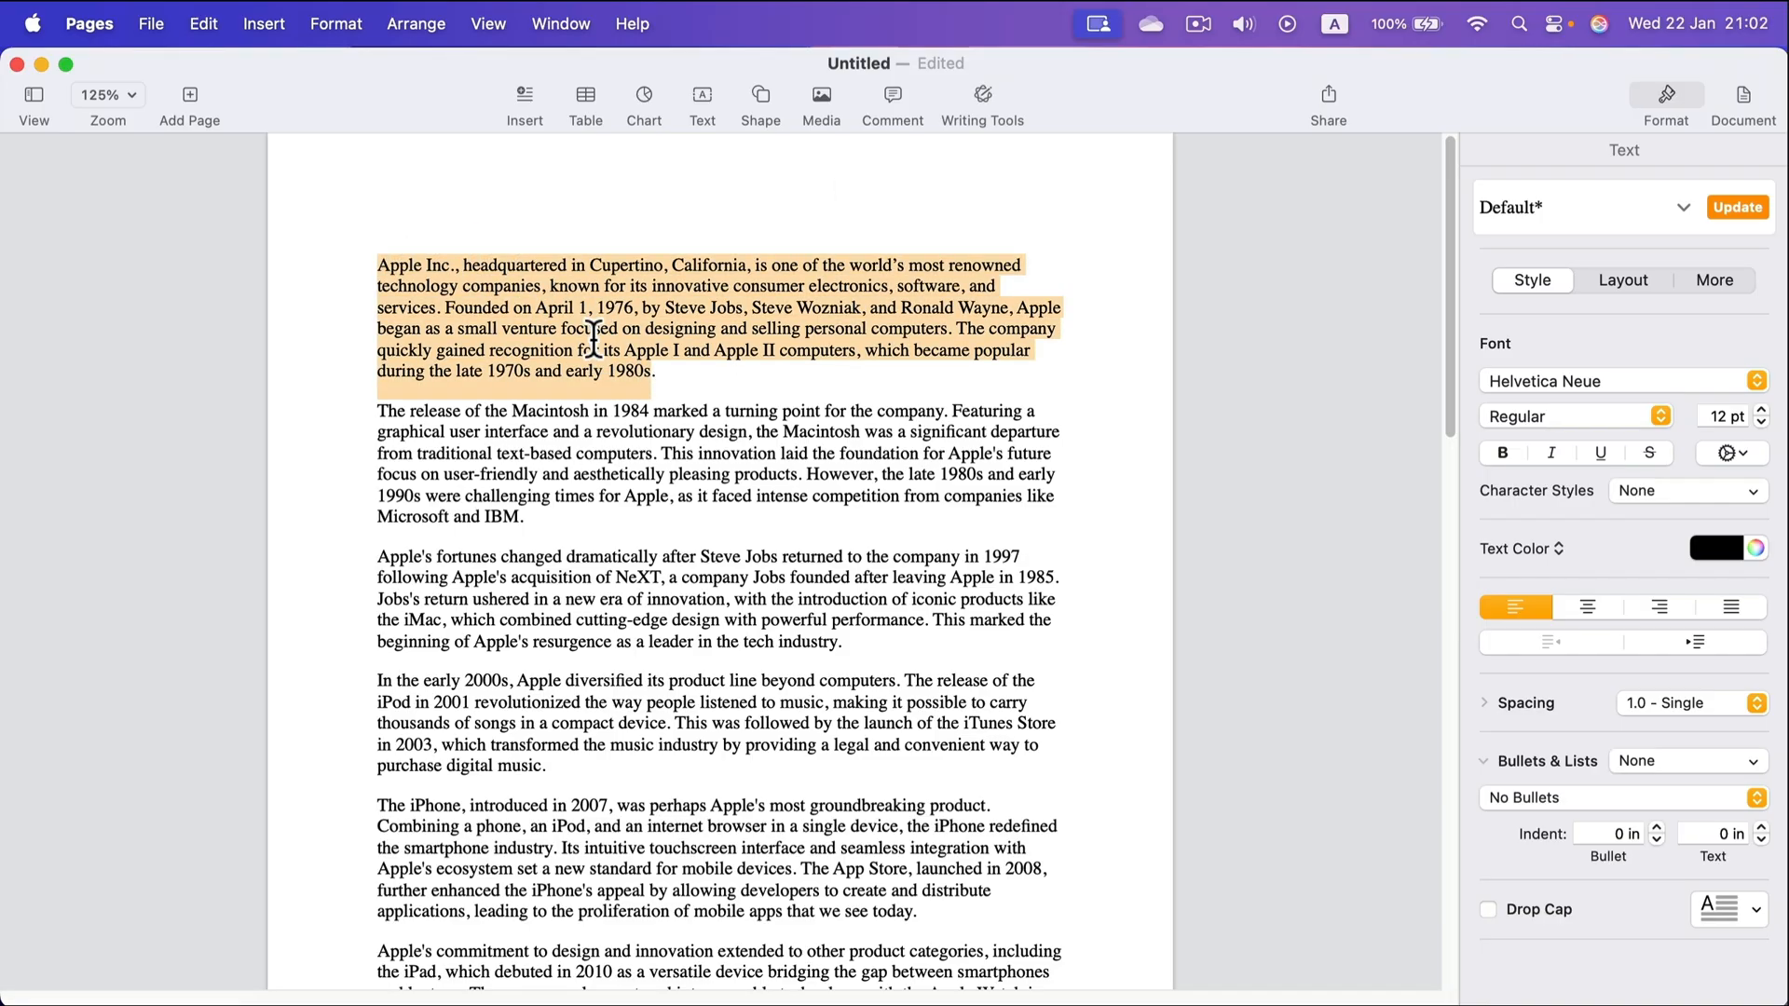
pyautogui.press('super+a')
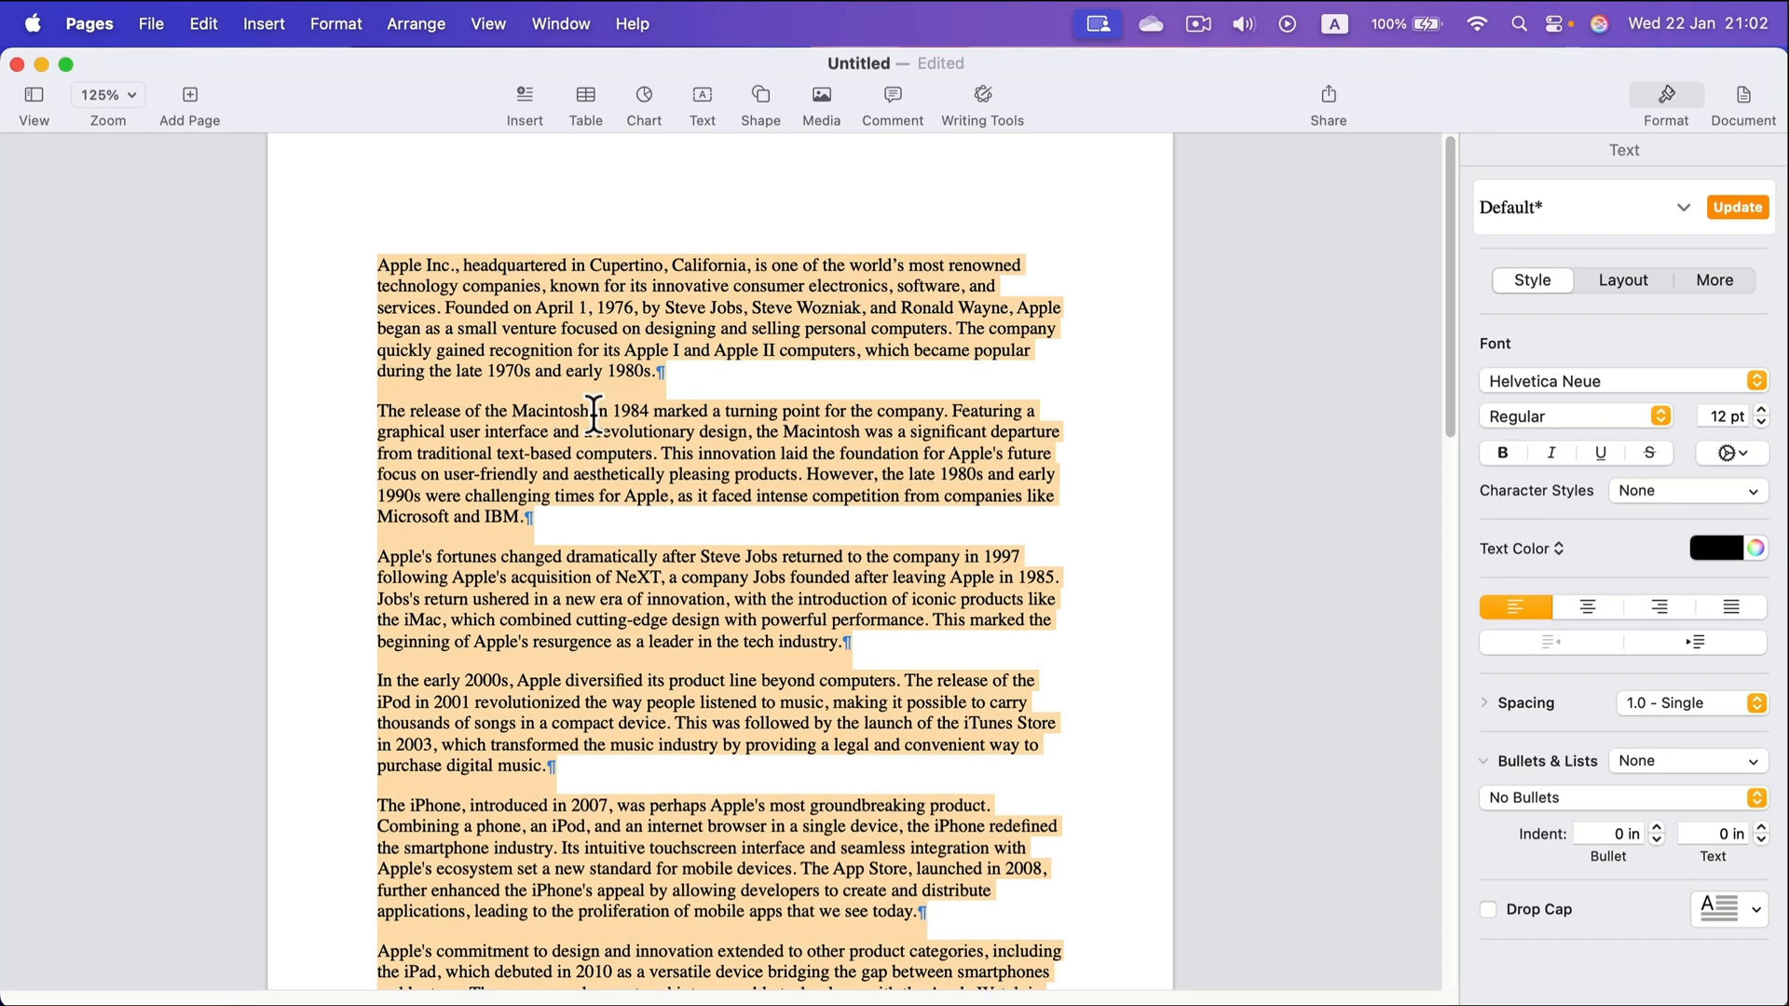
pyautogui.click(594, 410)
pyautogui.click(205, 23)
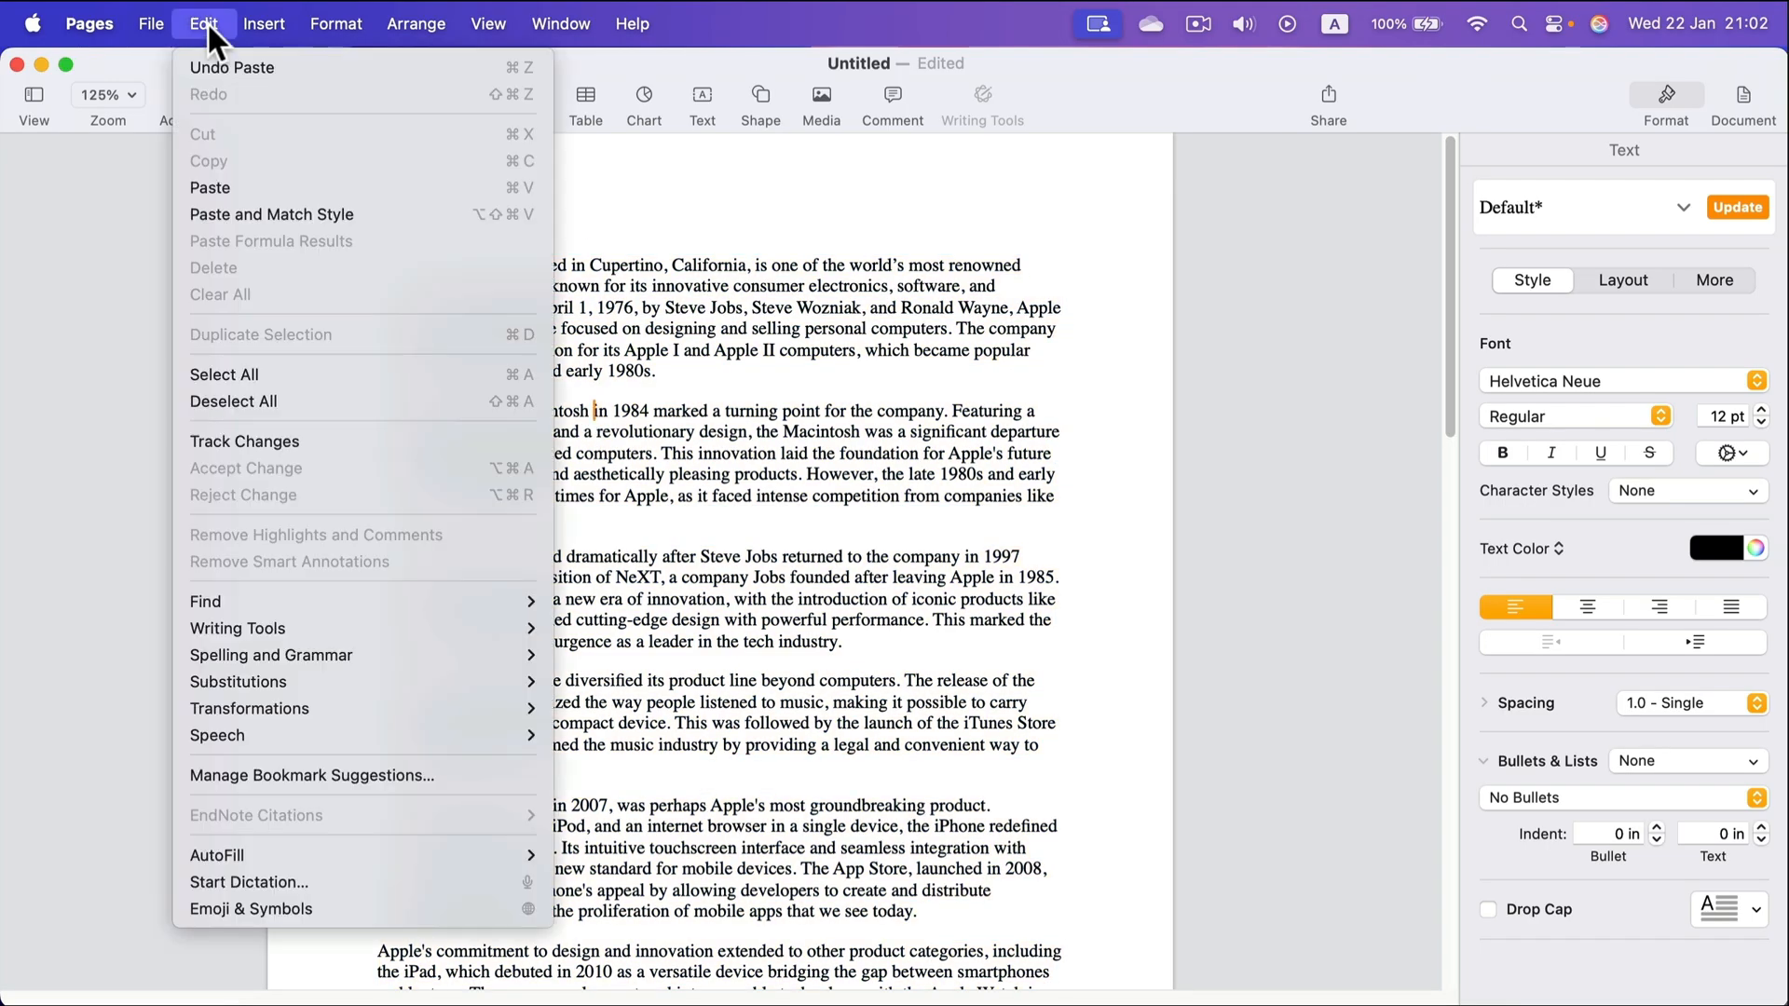
pyautogui.click(308, 374)
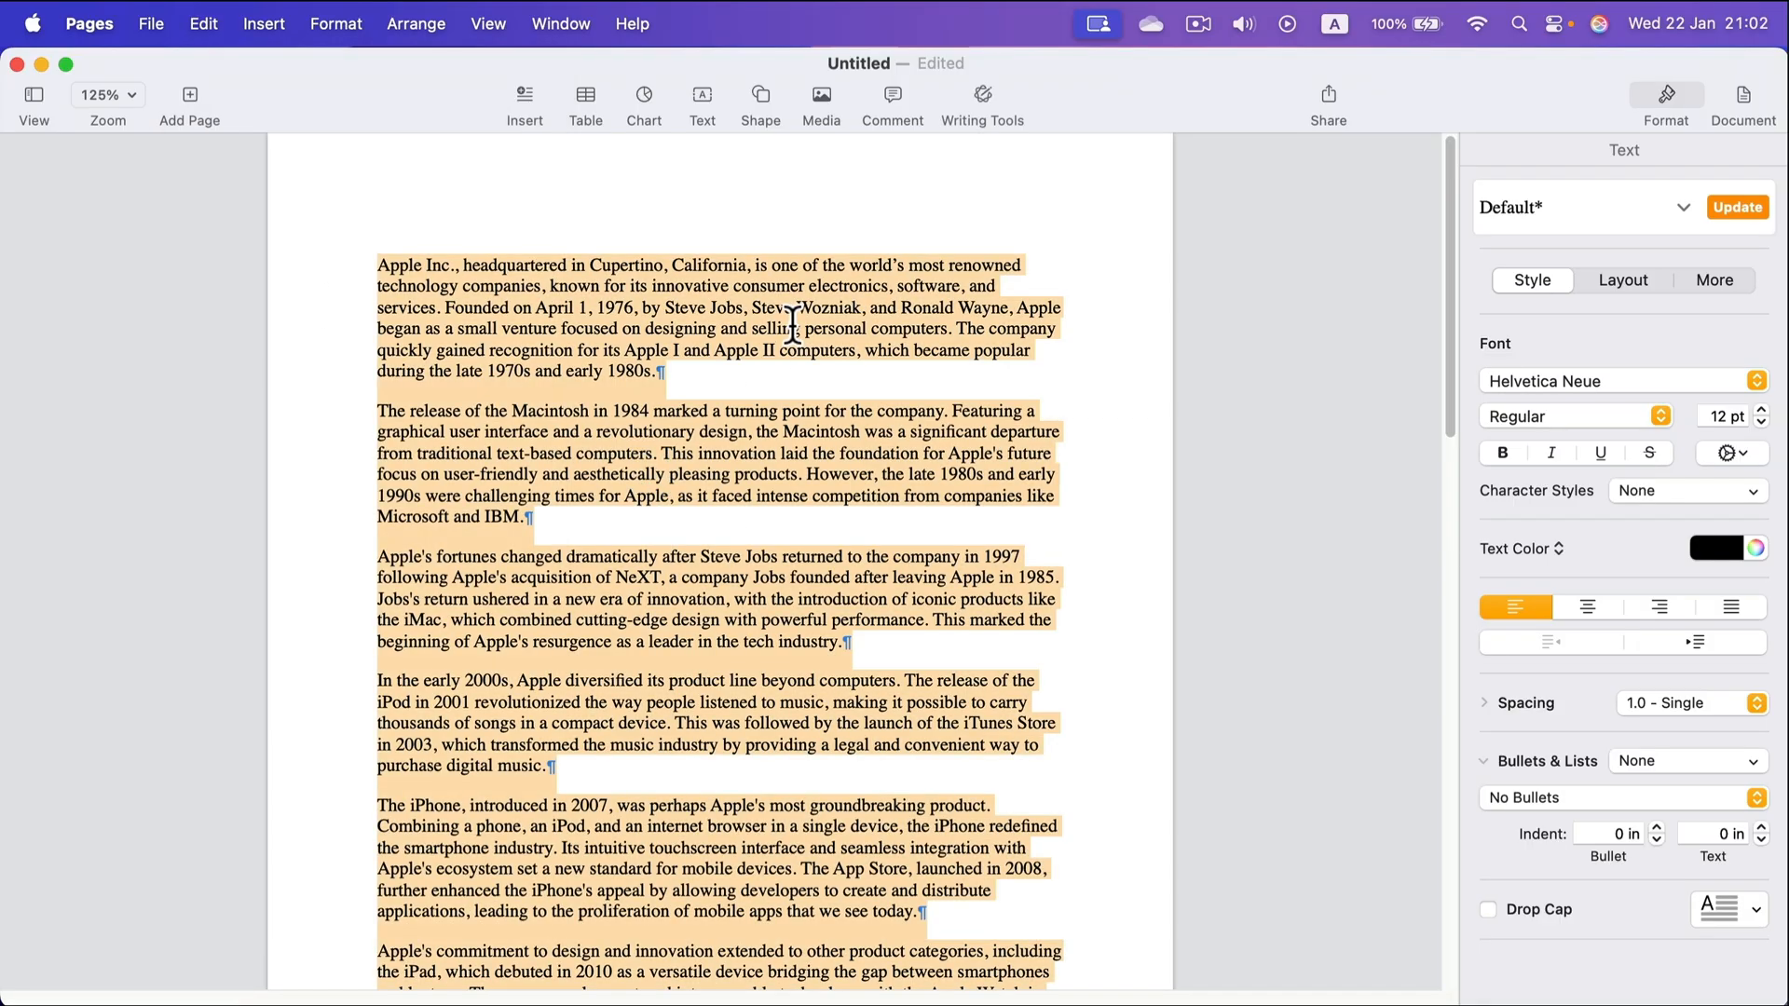
pyautogui.click(984, 94)
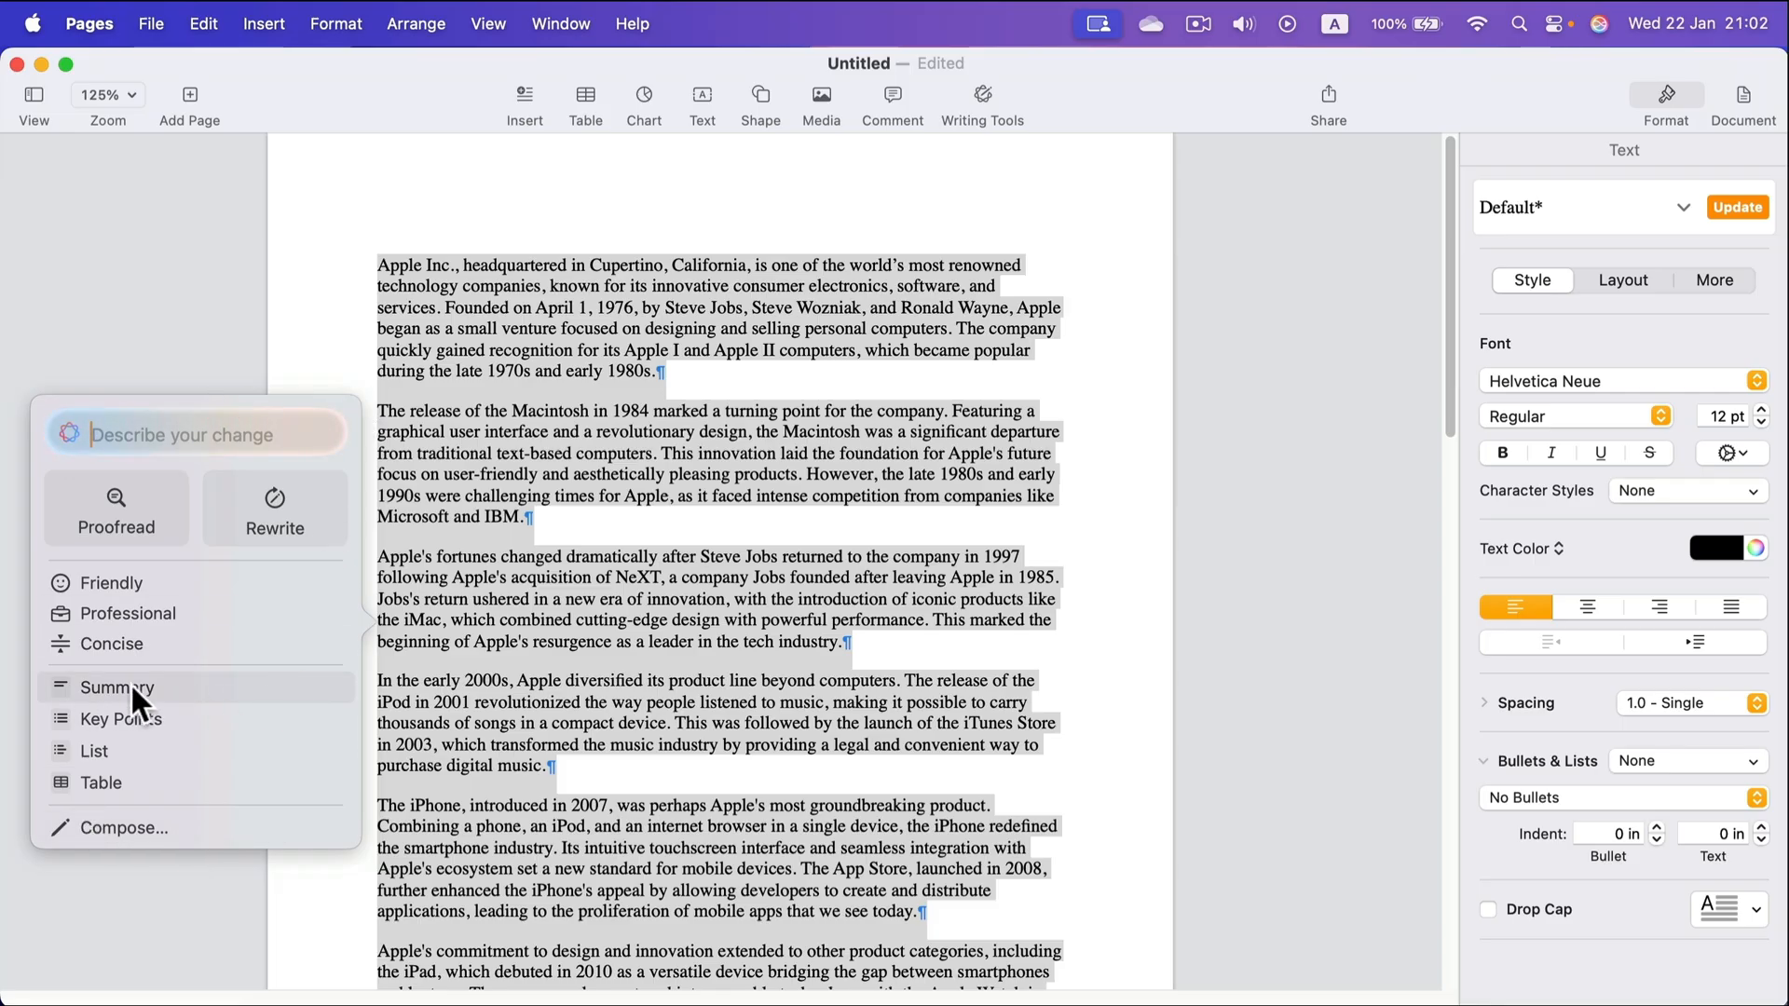
pyautogui.press('Escape')
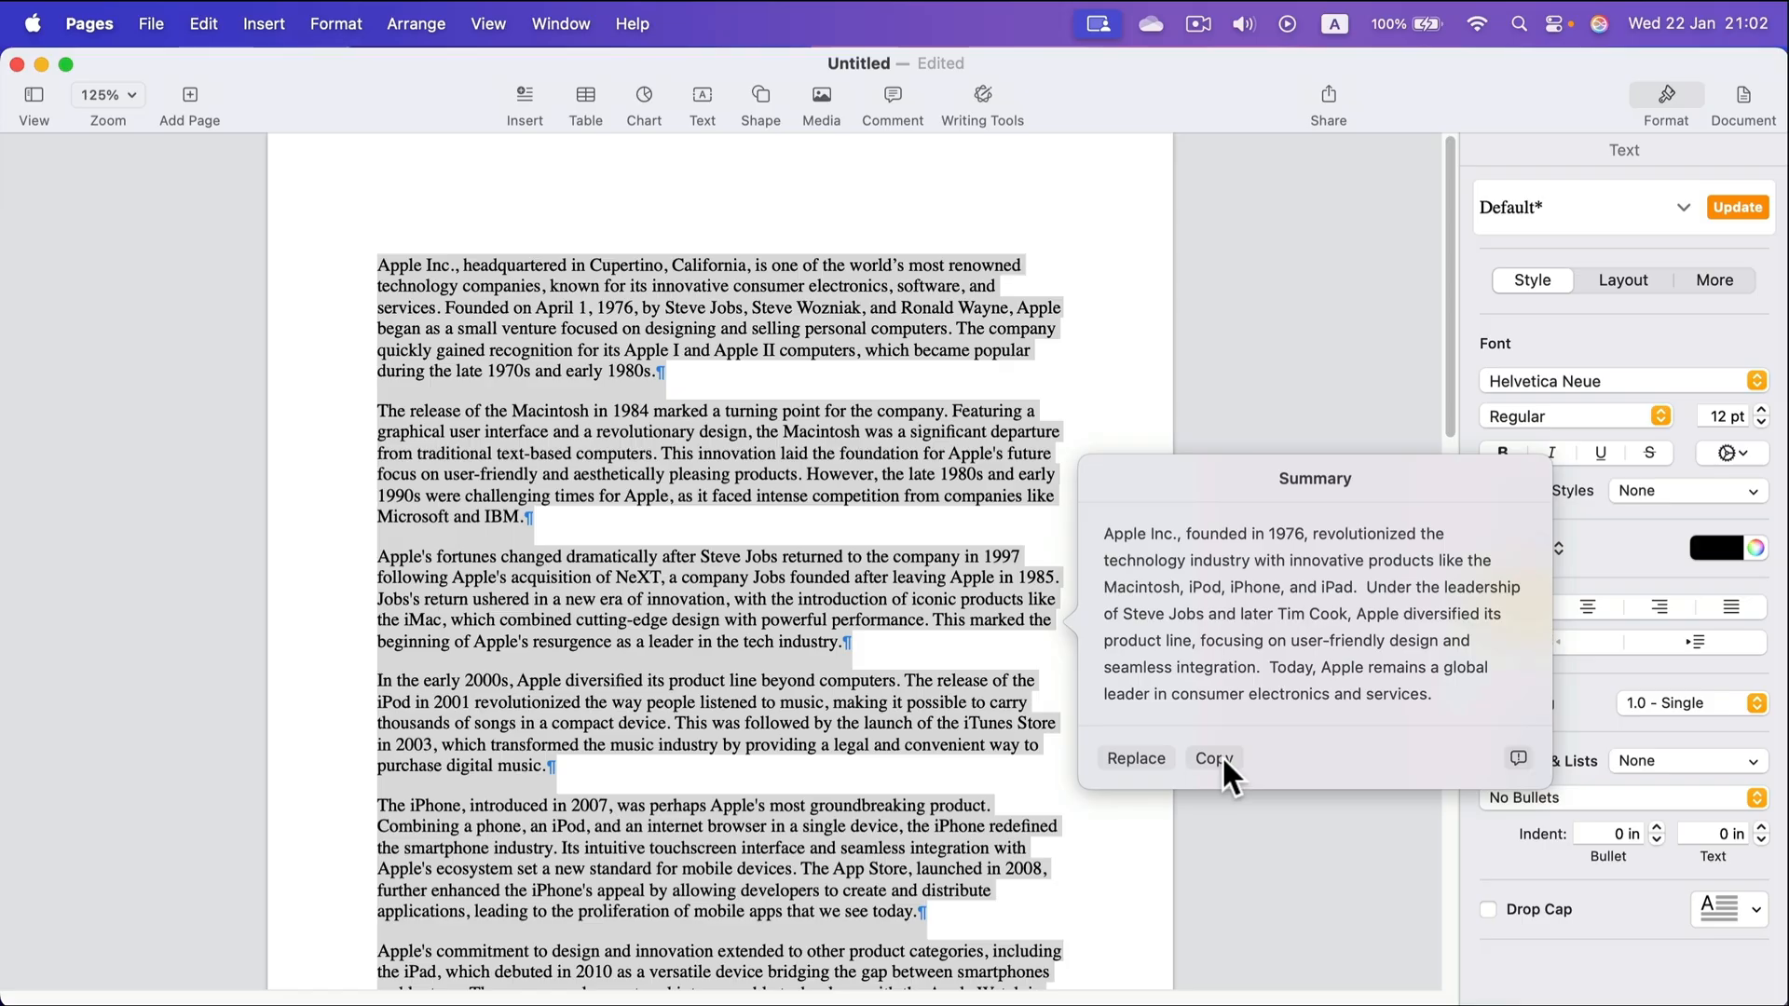
pyautogui.click(1137, 757)
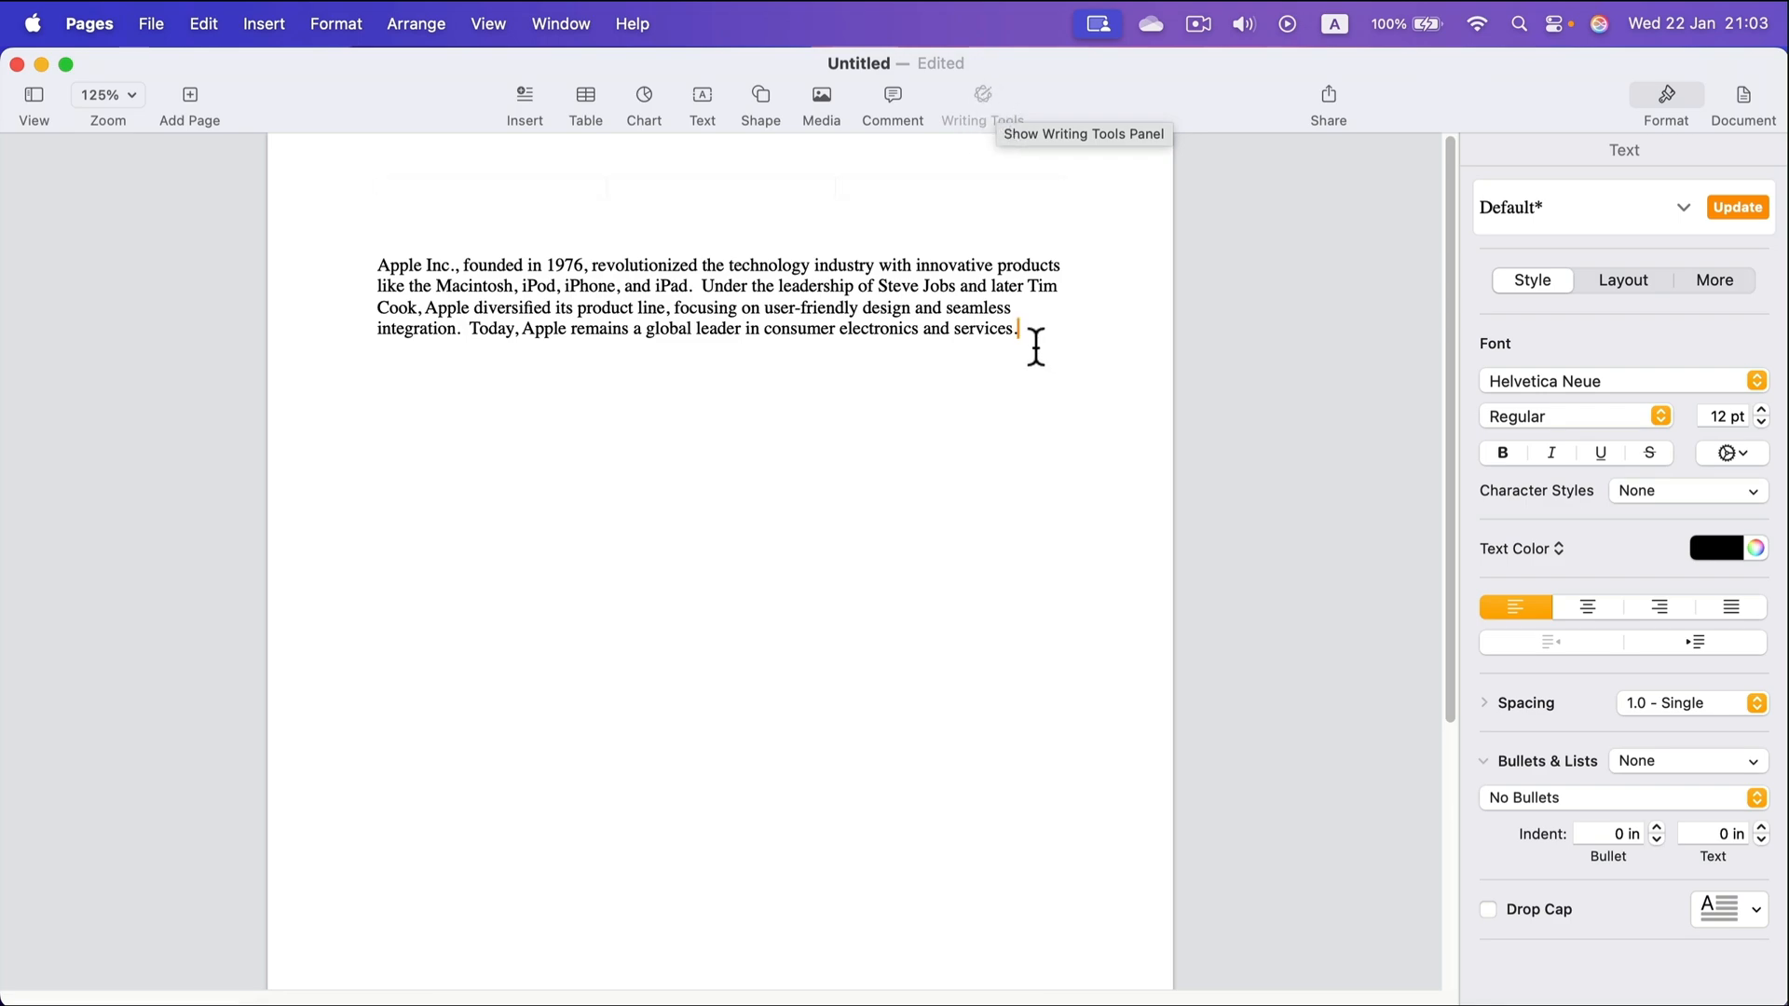
pyautogui.moveTo(1029, 336); pyautogui.dragTo(377, 273)
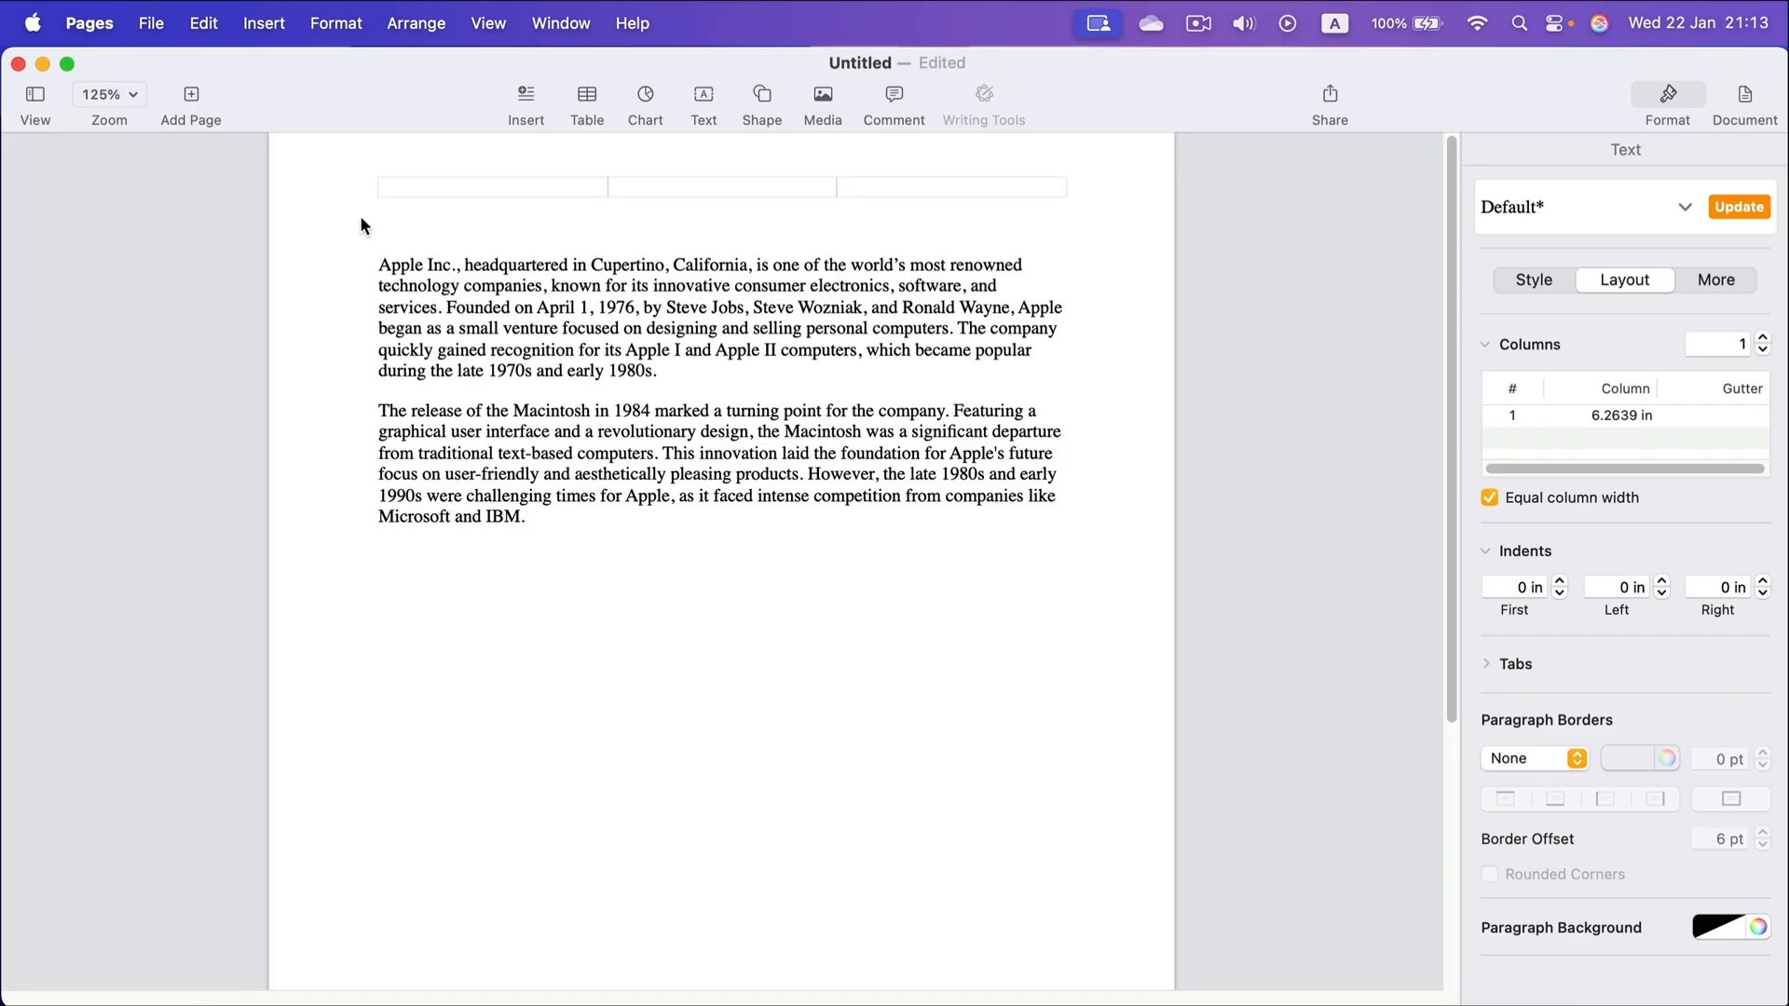
pyautogui.click(380, 266)
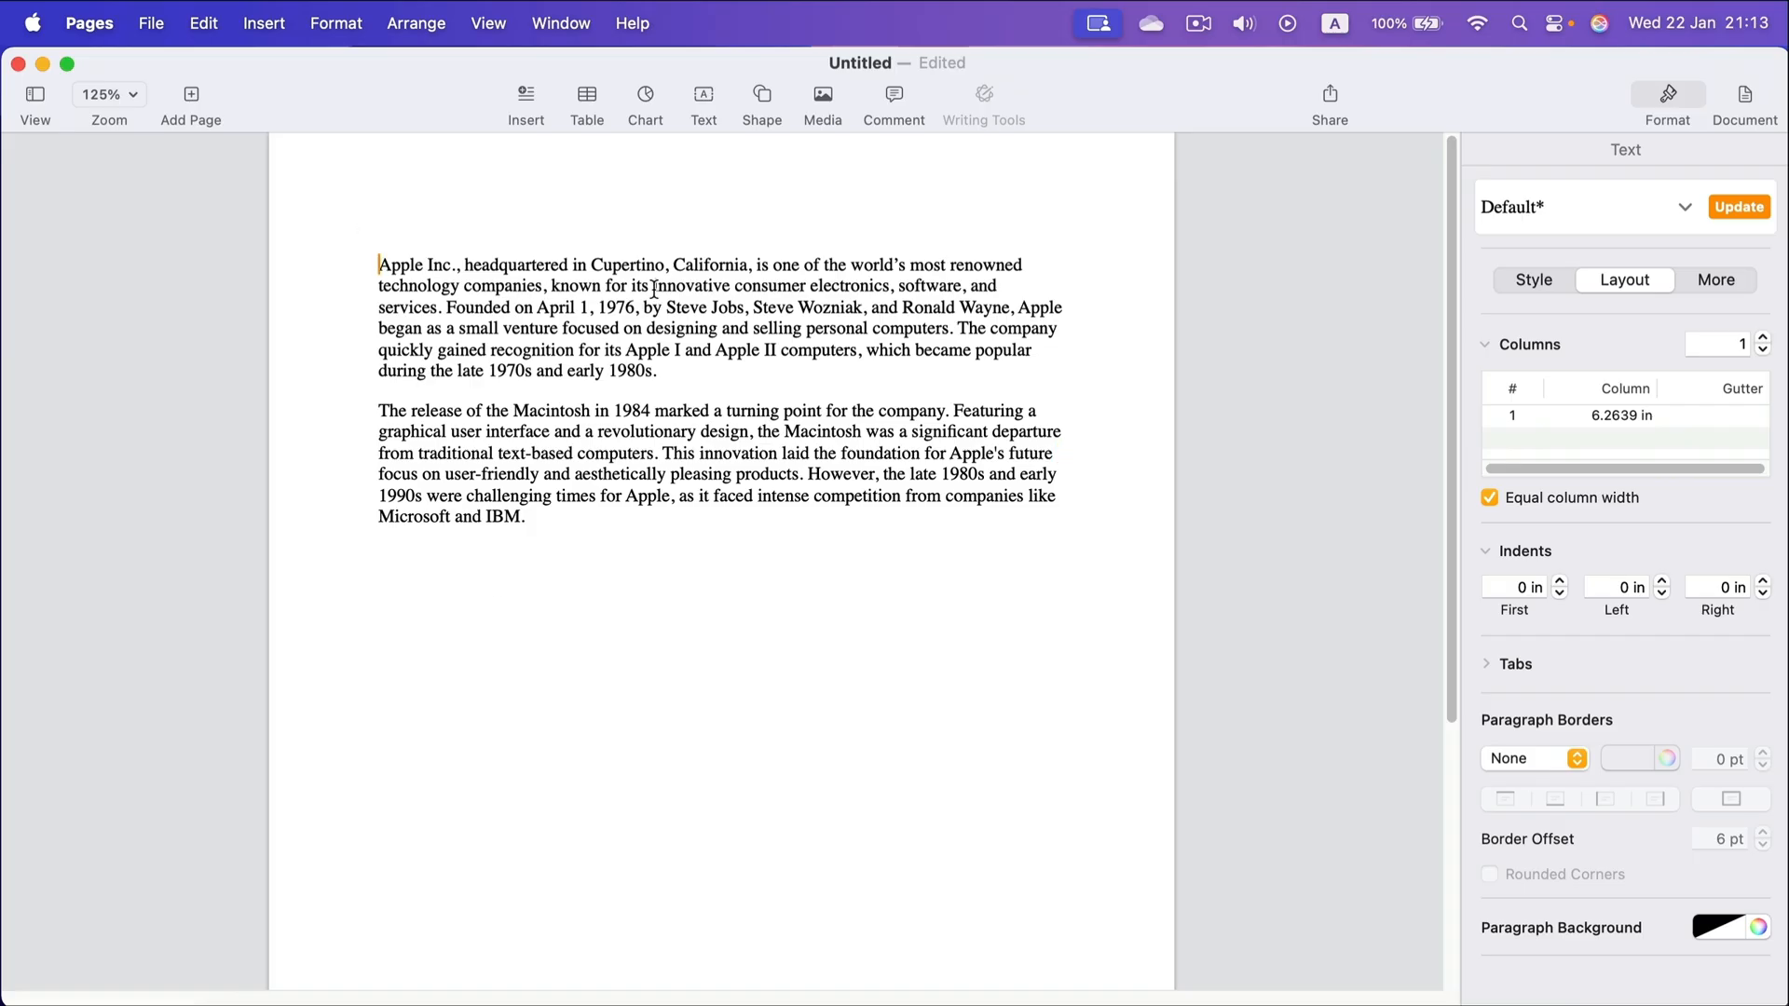
pyautogui.press('Return')
pyautogui.press('Return')
pyautogui.press('Up')
pyautogui.press('Up')
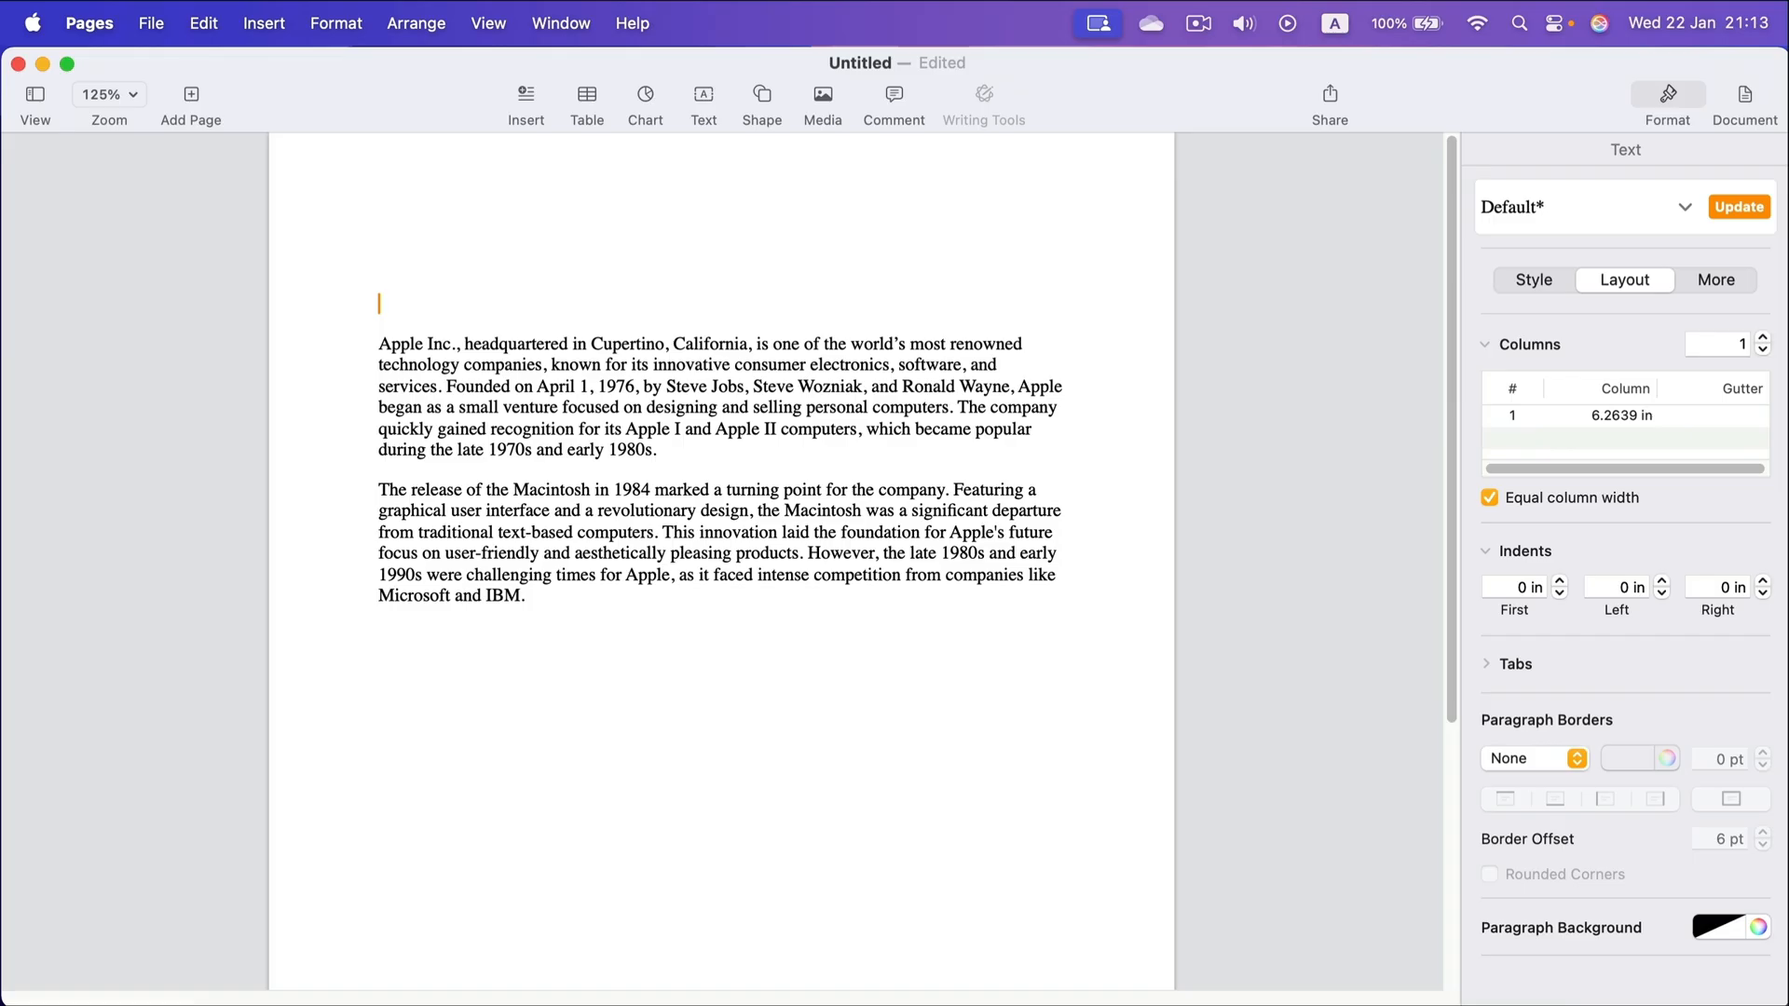
pyautogui.press('Down')
pyautogui.press('Down')
pyautogui.press('BackSpace')
pyautogui.press('BackSpace')
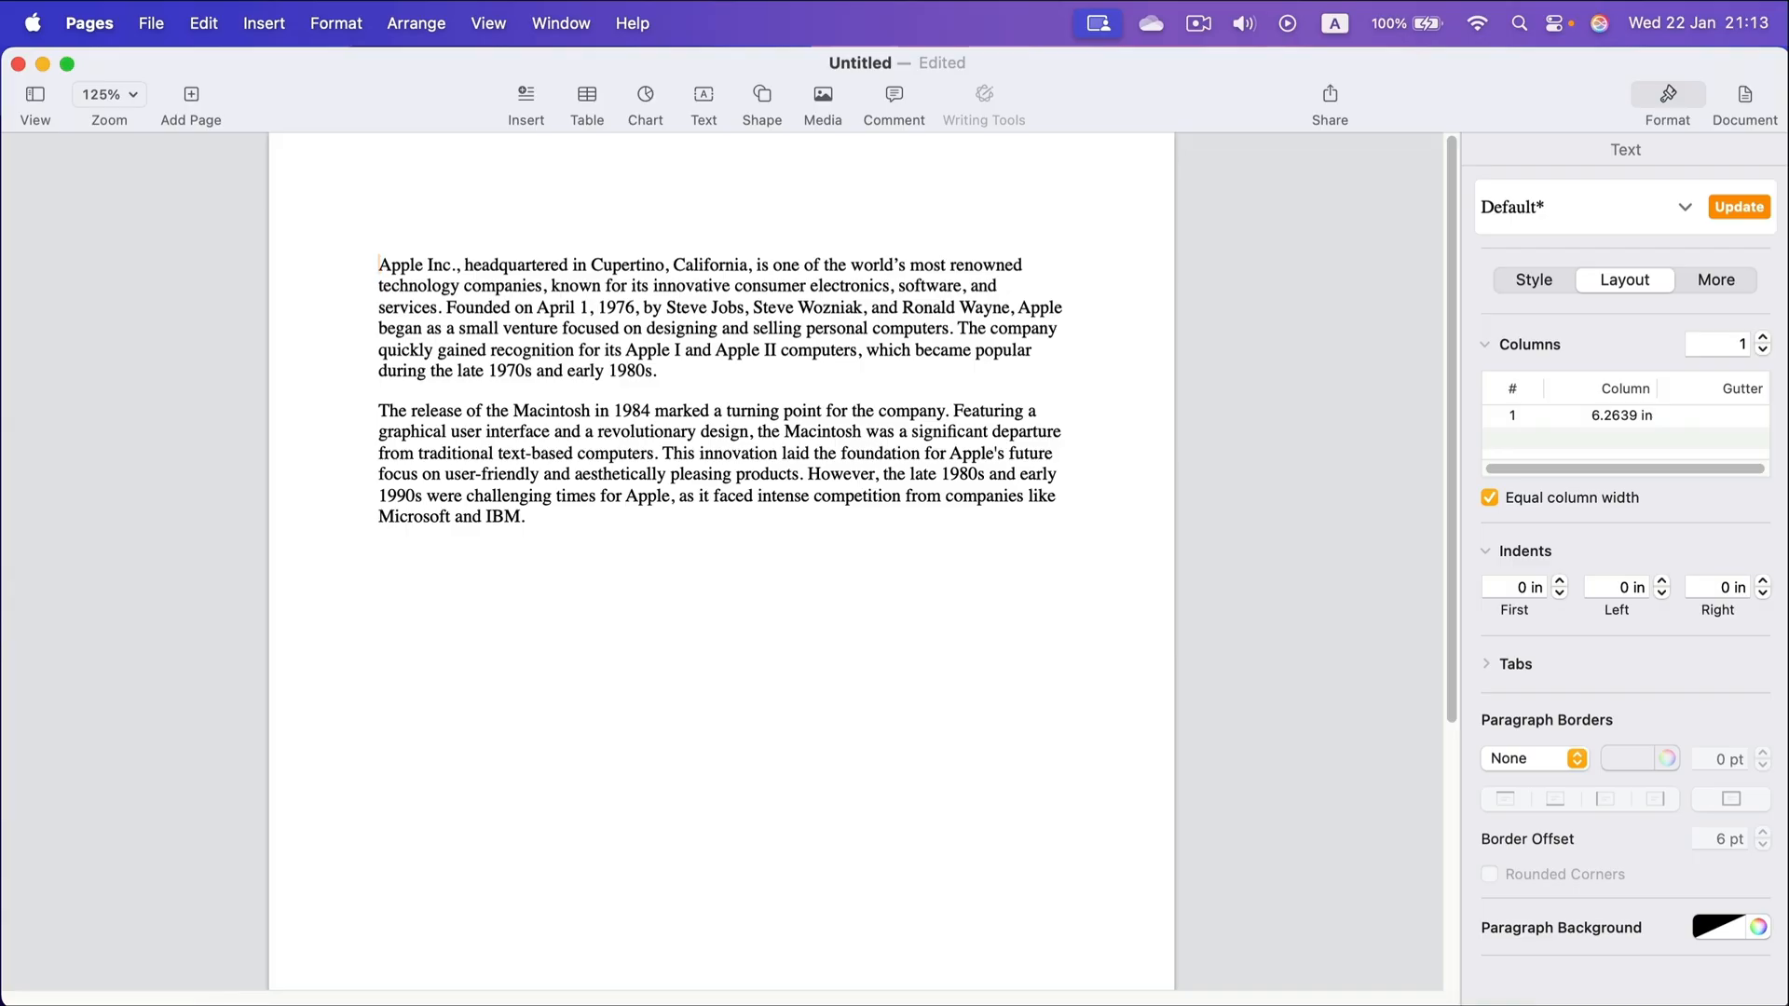
# Insert a plain table without header rows or columns on a new line below the second paragraph
pyautogui.click(431, 571)
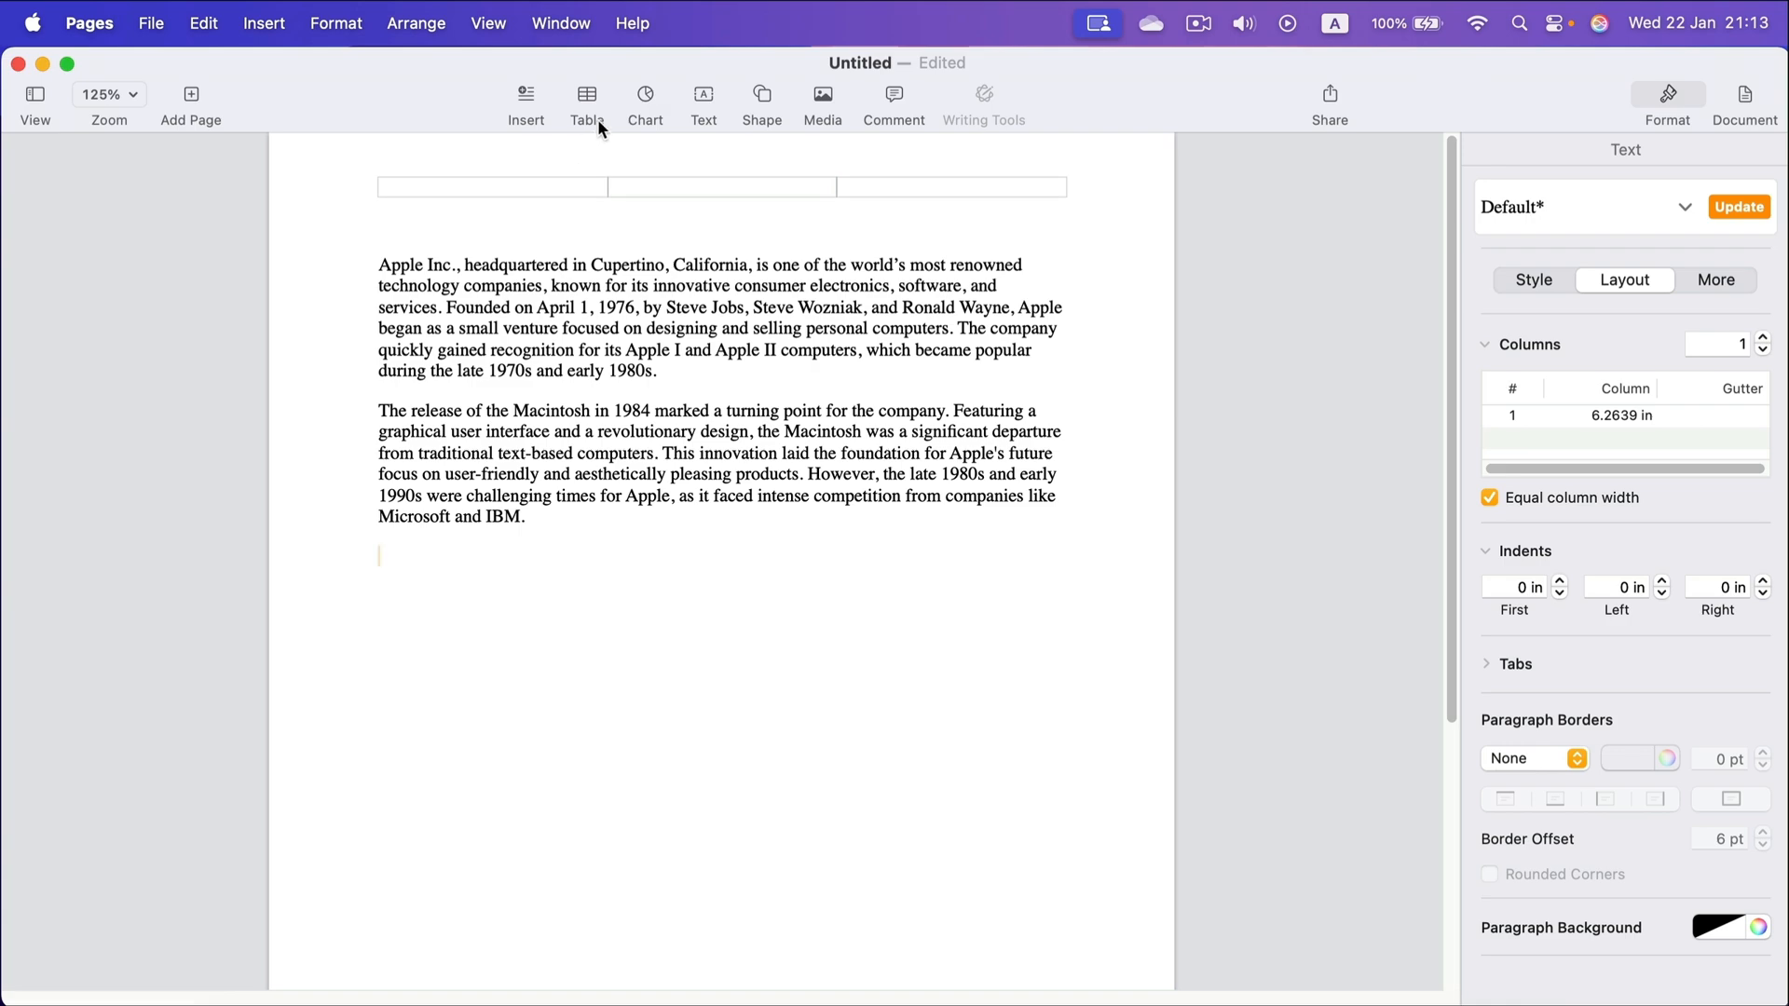
pyautogui.click(586, 97)
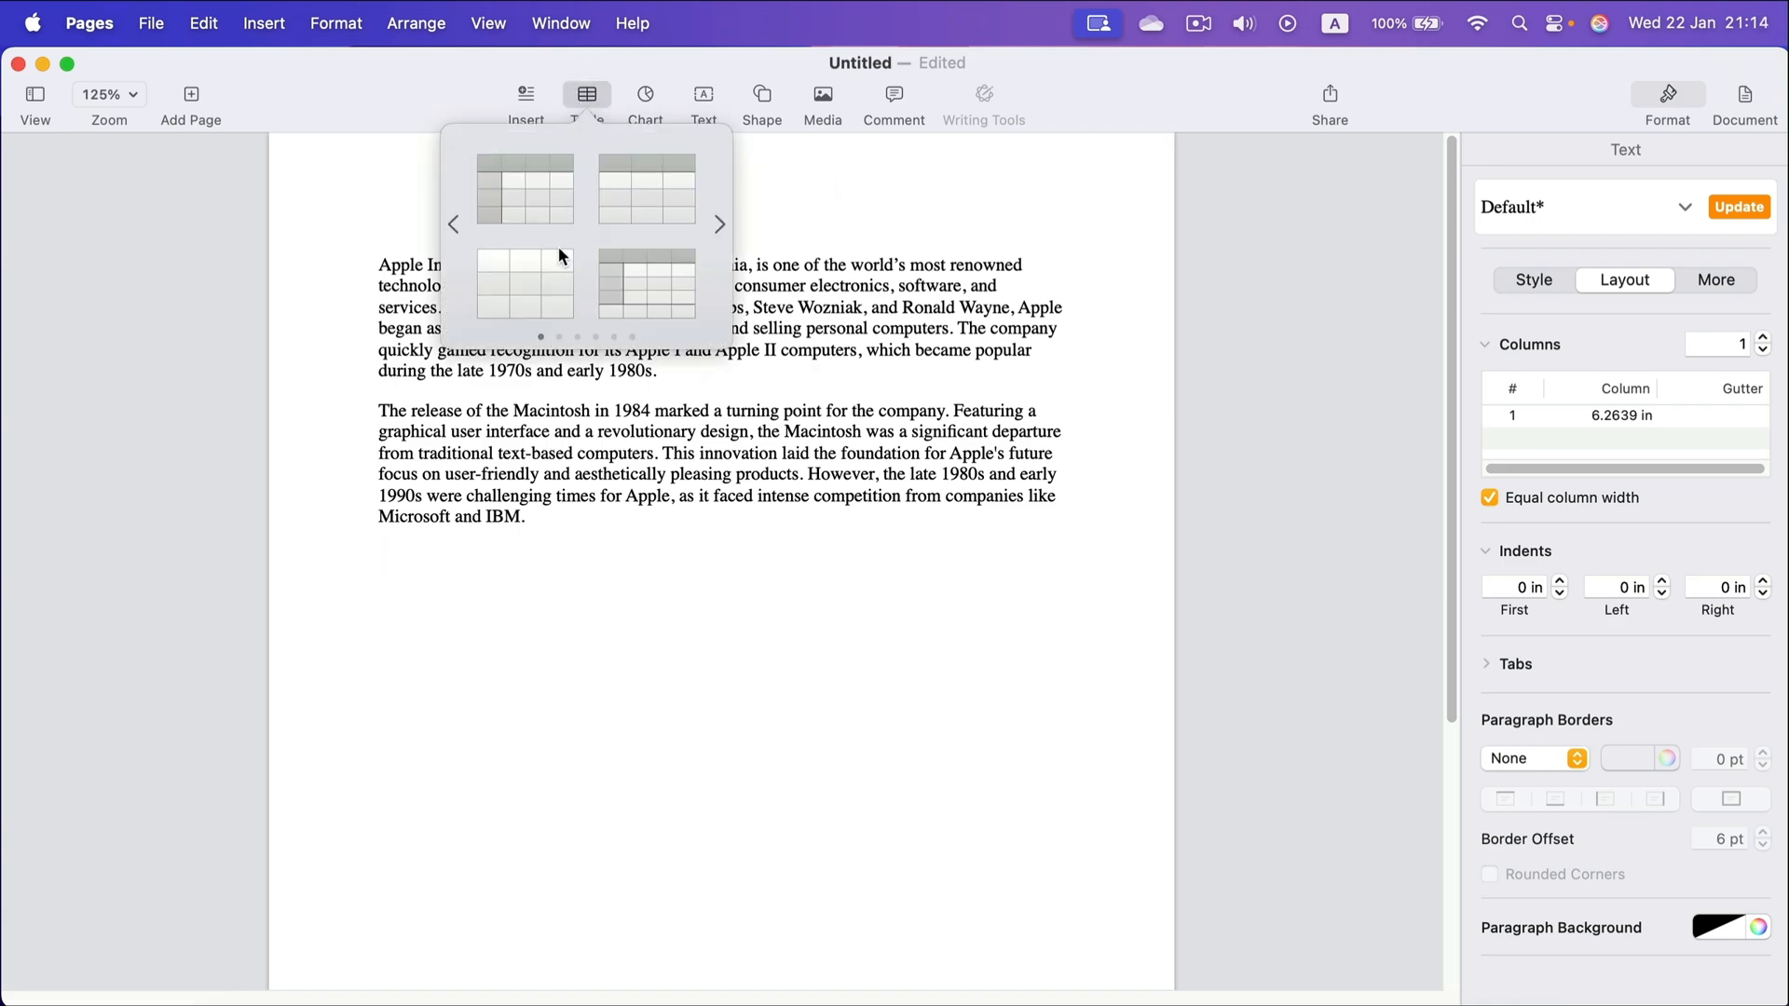
pyautogui.click(555, 254)
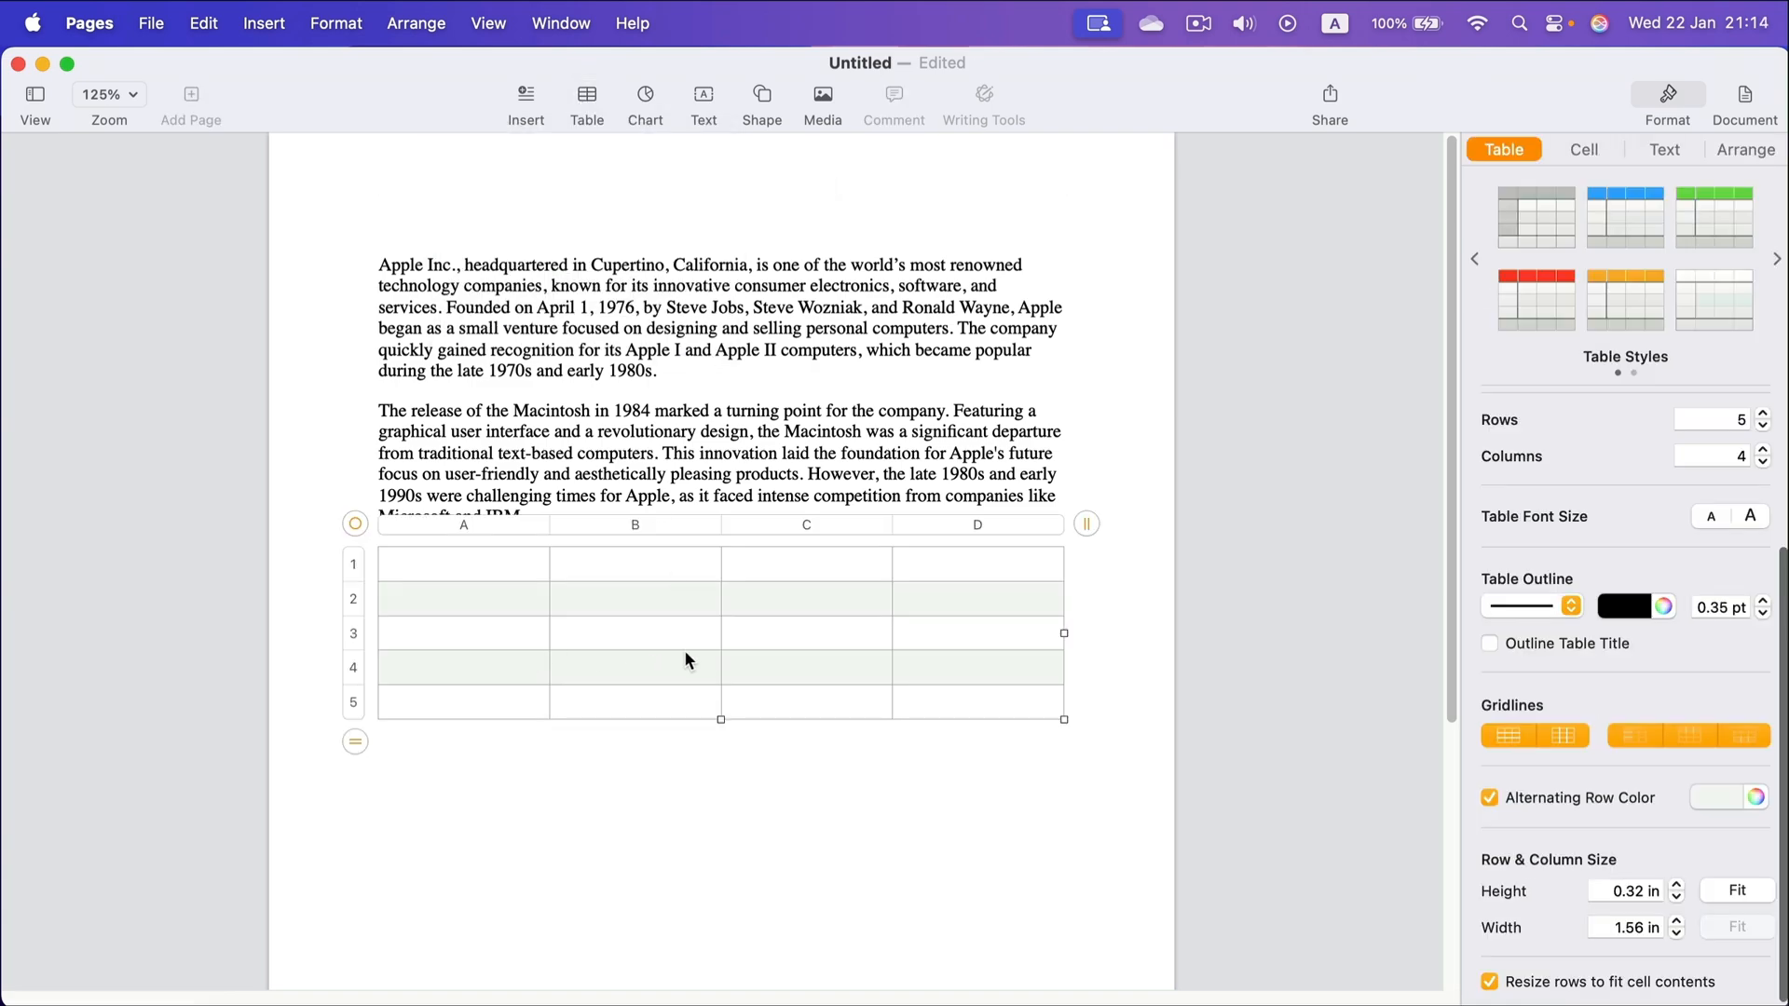
# Reduce the table to a single cell with one column and one row
pyautogui.click(1090, 524)
pyautogui.click(1086, 530)
pyautogui.click(1086, 530)
pyautogui.click(1086, 530)
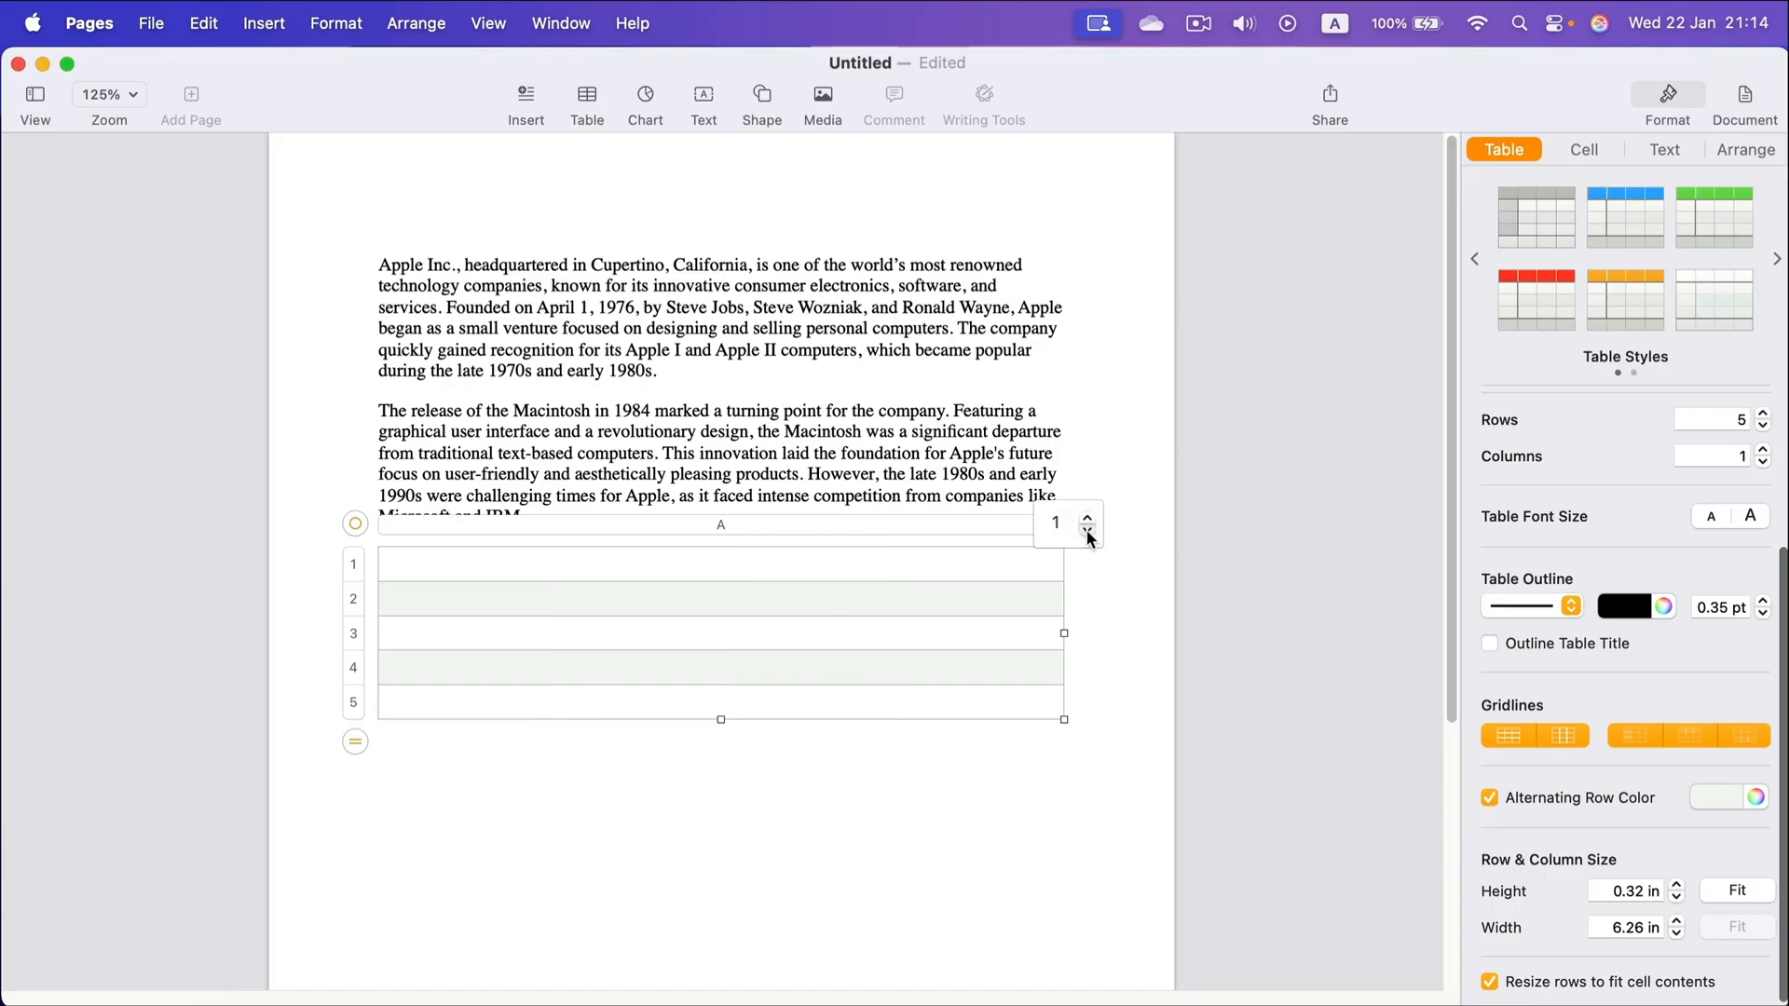
pyautogui.click(355, 745)
pyautogui.click(357, 756)
pyautogui.click(356, 756)
pyautogui.click(357, 756)
pyautogui.click(358, 757)
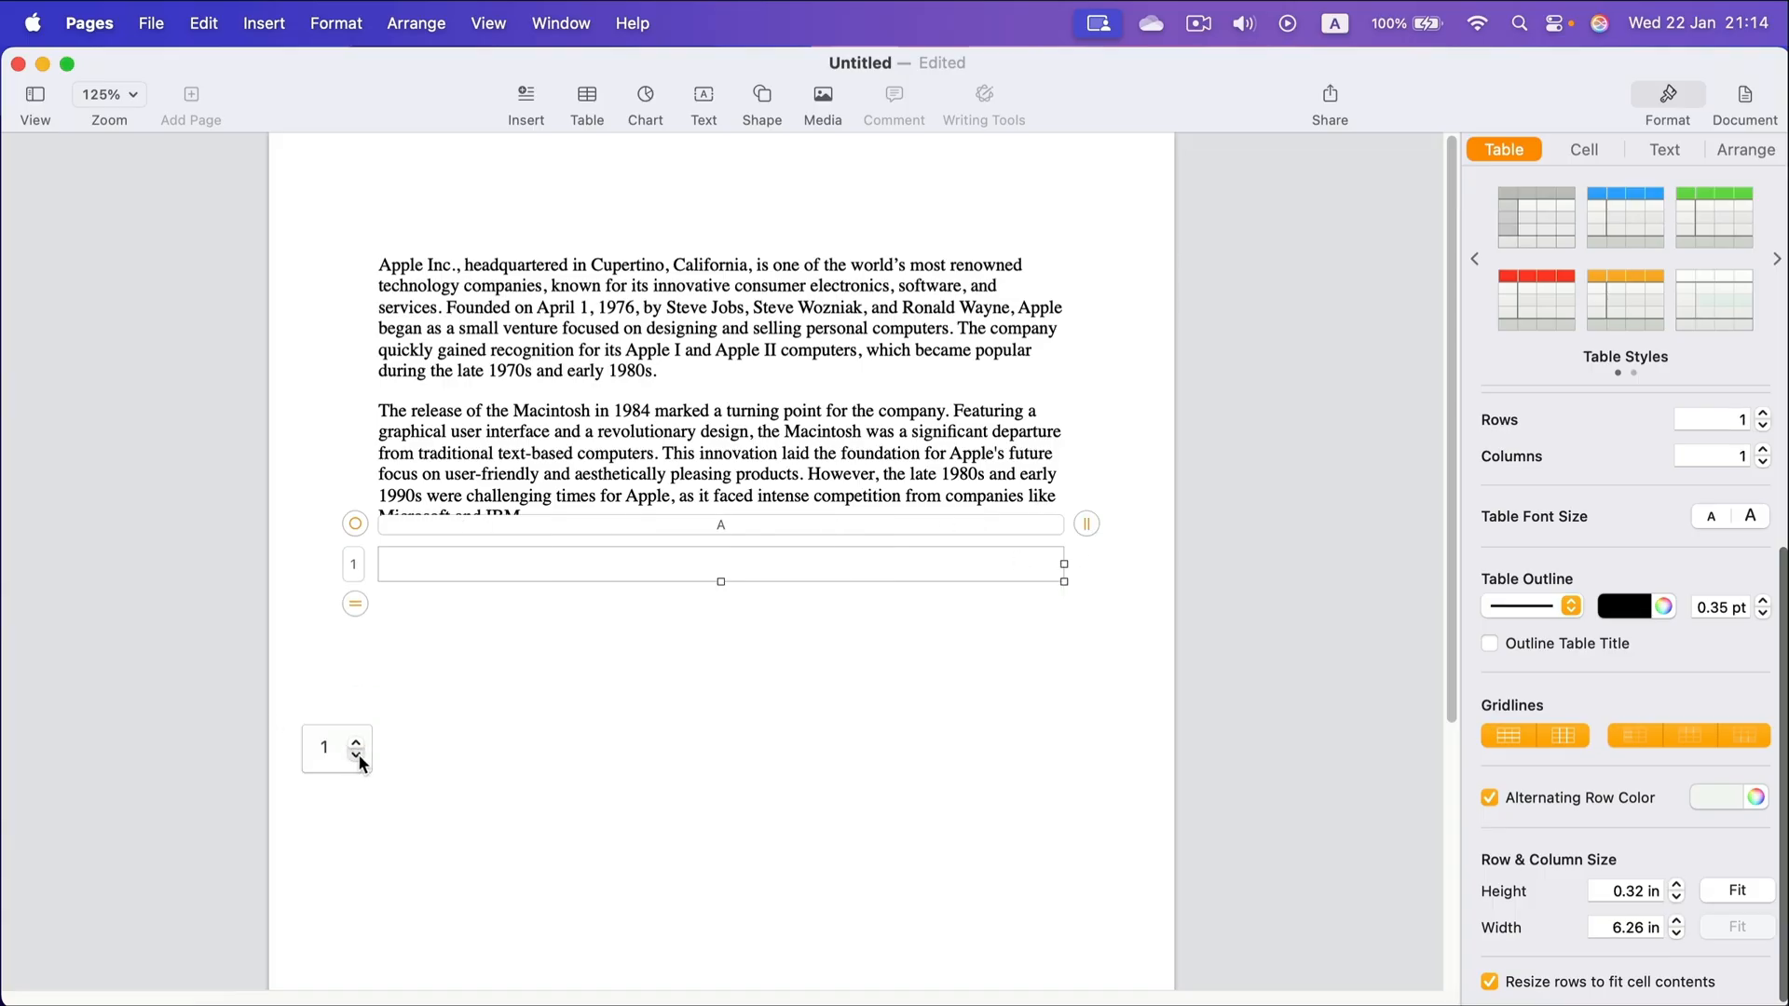
# Copy both Apple Inc. paragraphs into the table cell and delete the original paragraphs above the table
pyautogui.click(785, 431)
pyautogui.moveTo(528, 521); pyautogui.dragTo(380, 264)
pyautogui.press('super+c')
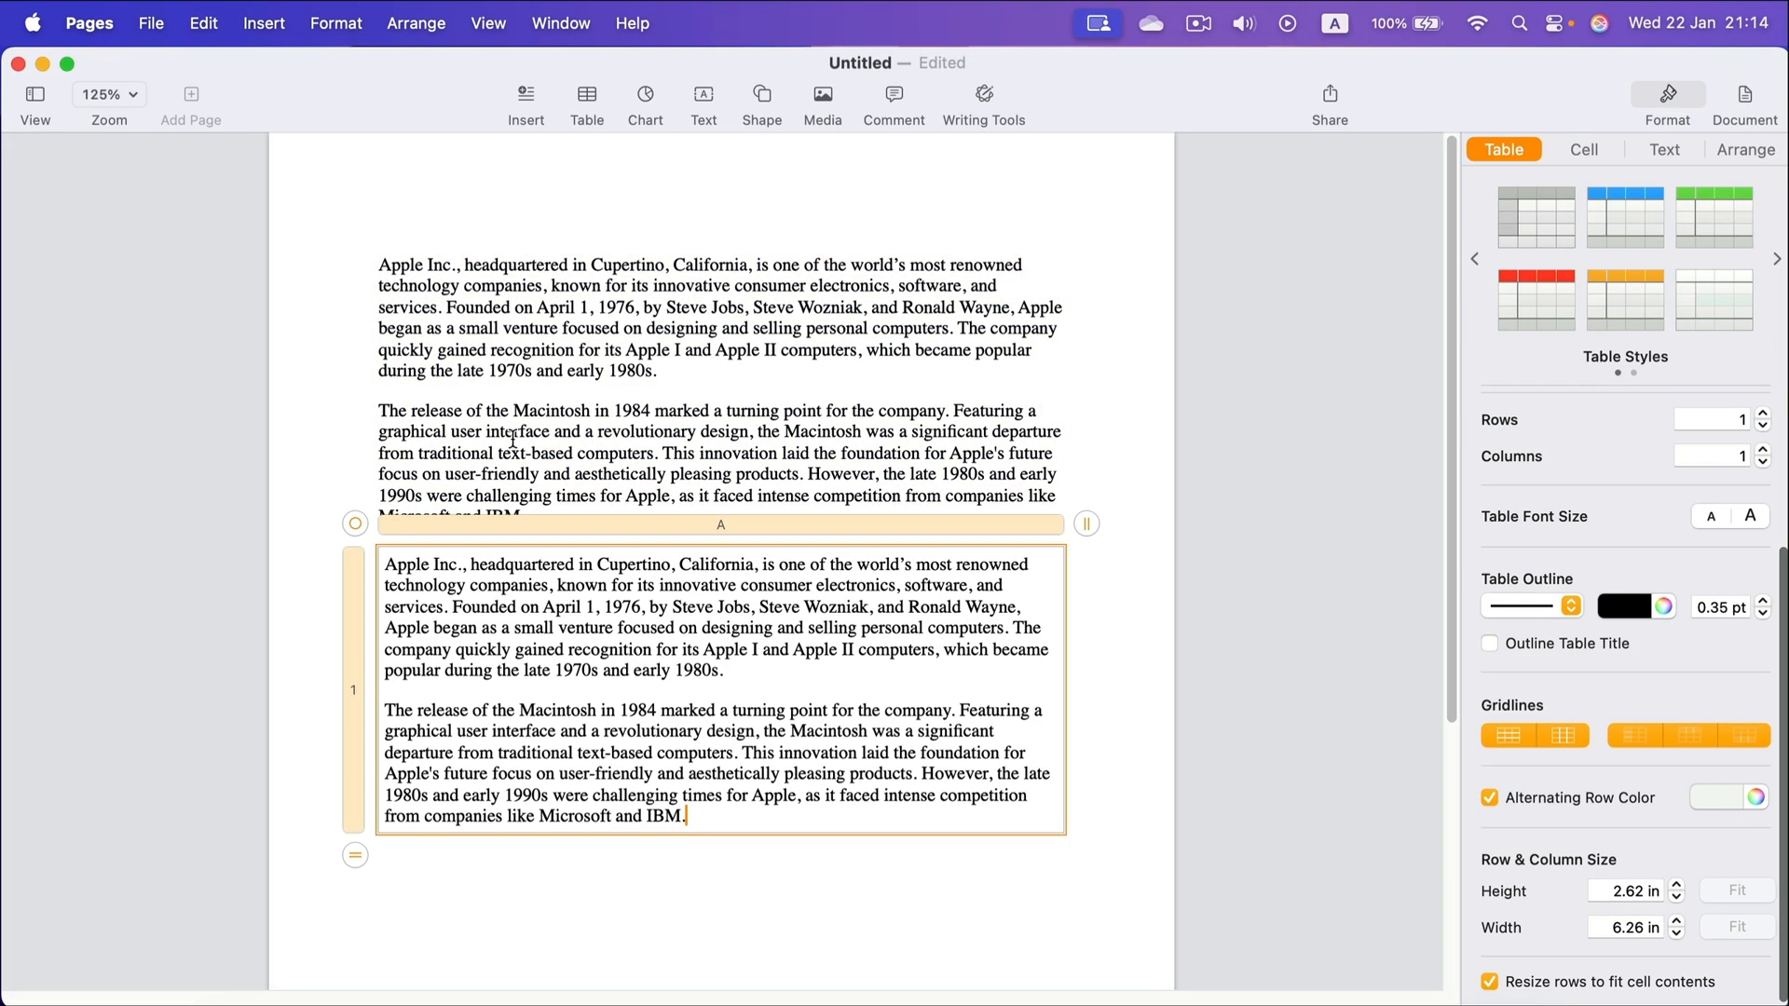
pyautogui.click(513, 442)
pyautogui.moveTo(539, 517); pyautogui.dragTo(367, 263)
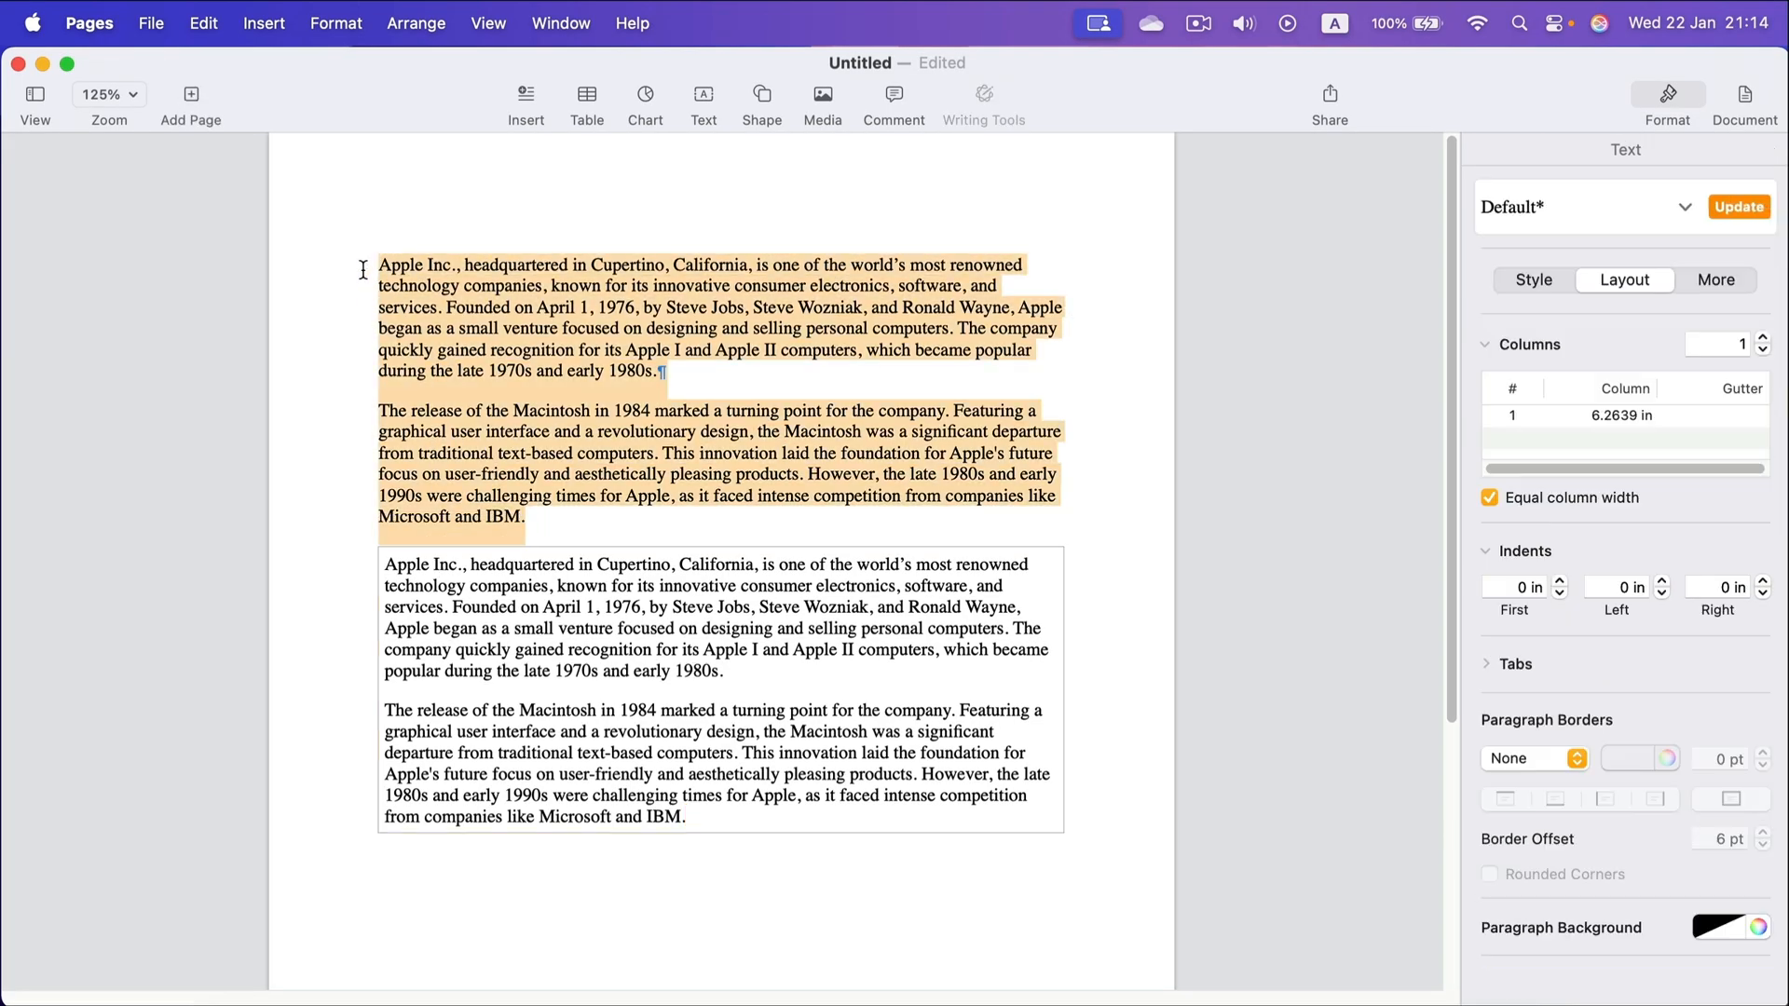
pyautogui.press('BackSpace')
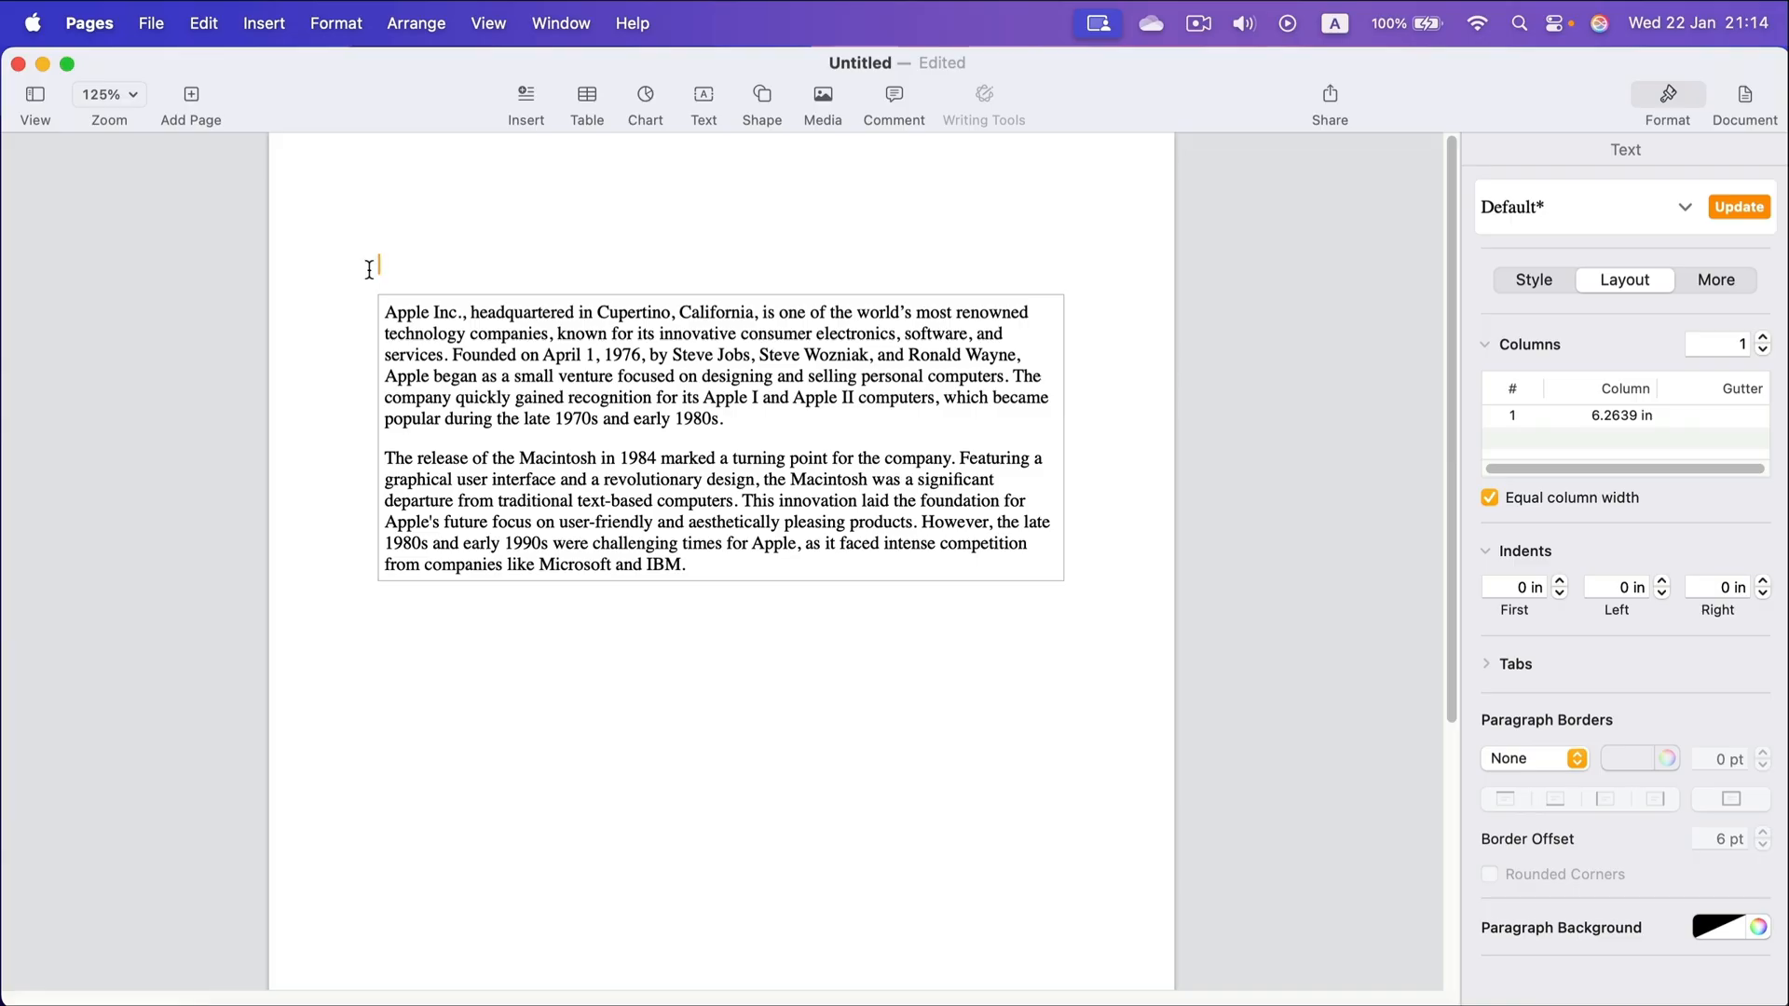
# Set the table's text wrap to None so that it stays on the page
pyautogui.click(567, 629)
pyautogui.click(548, 463)
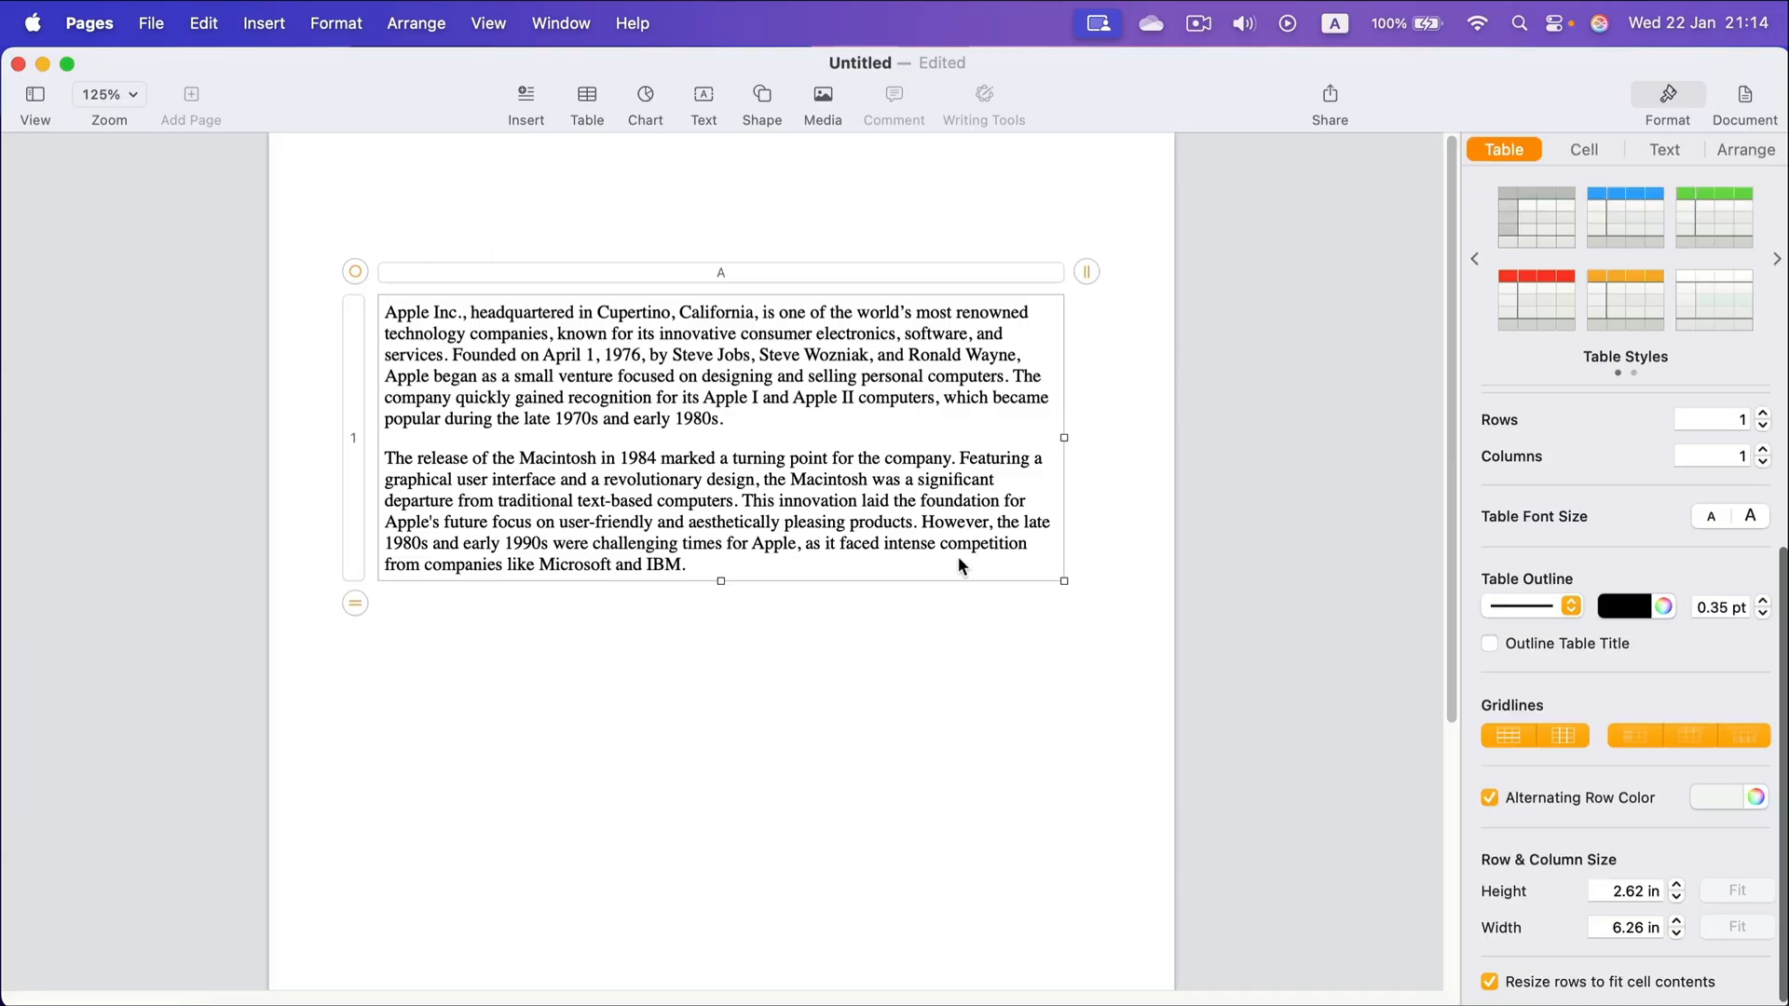
pyautogui.click(1745, 151)
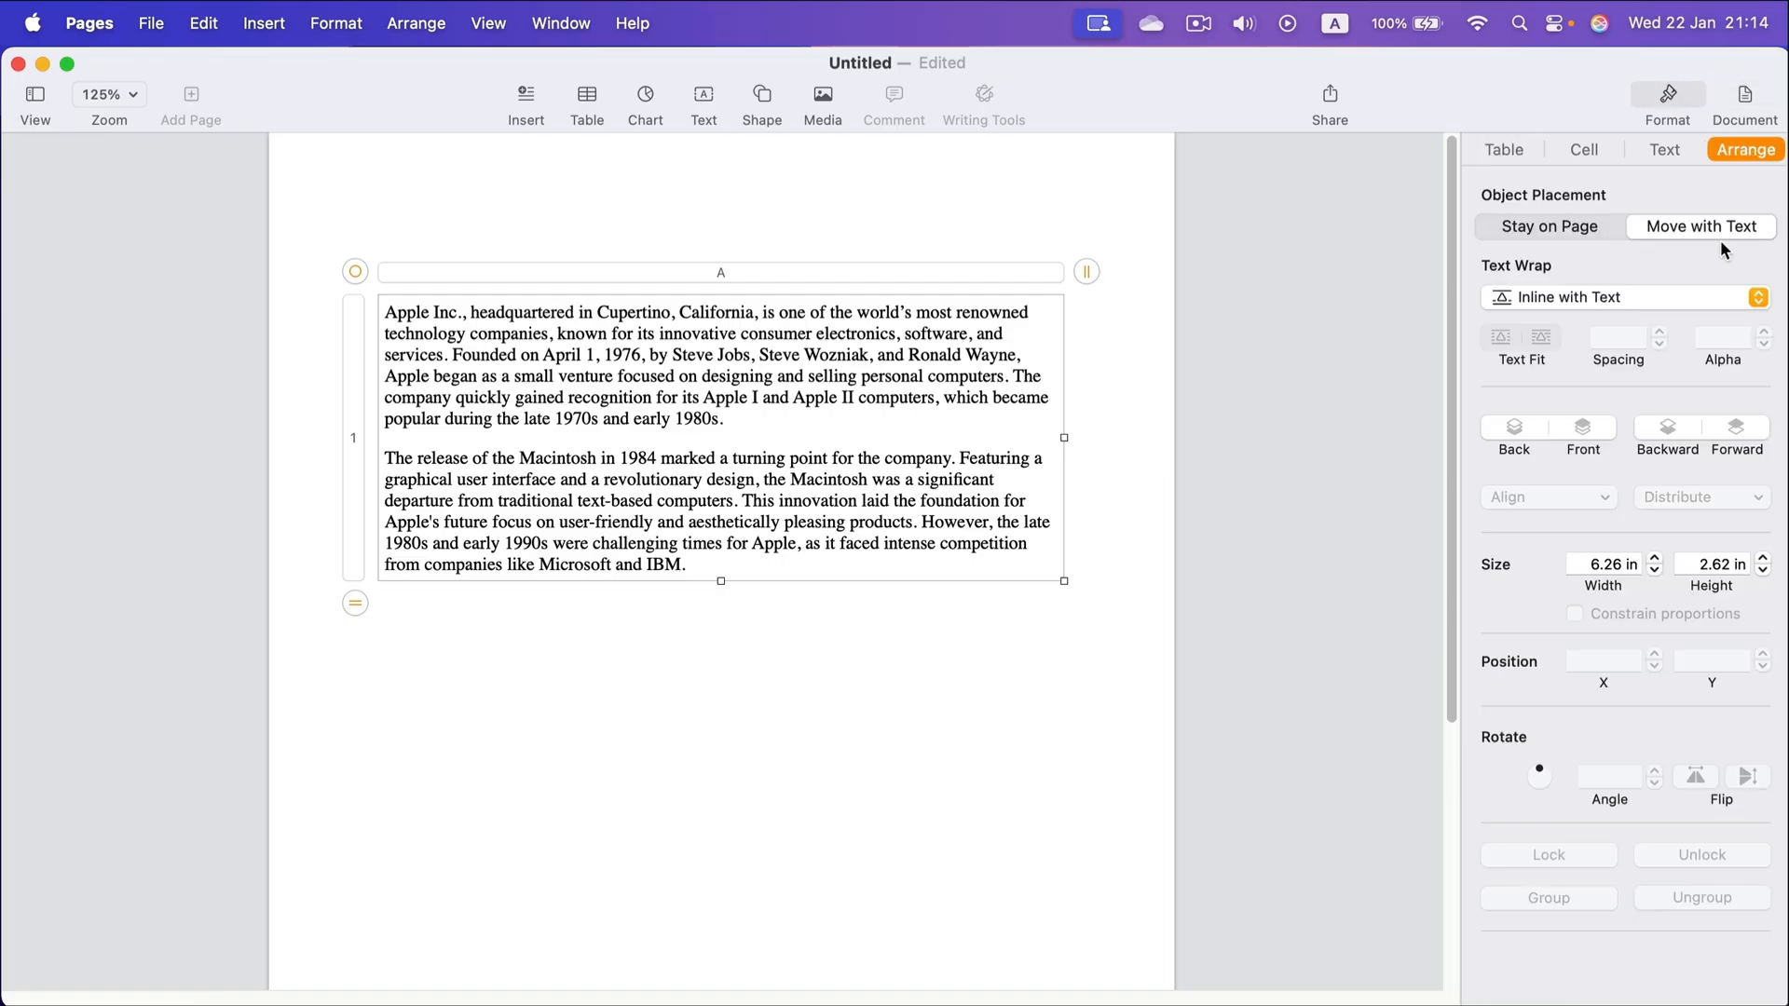
pyautogui.click(1634, 297)
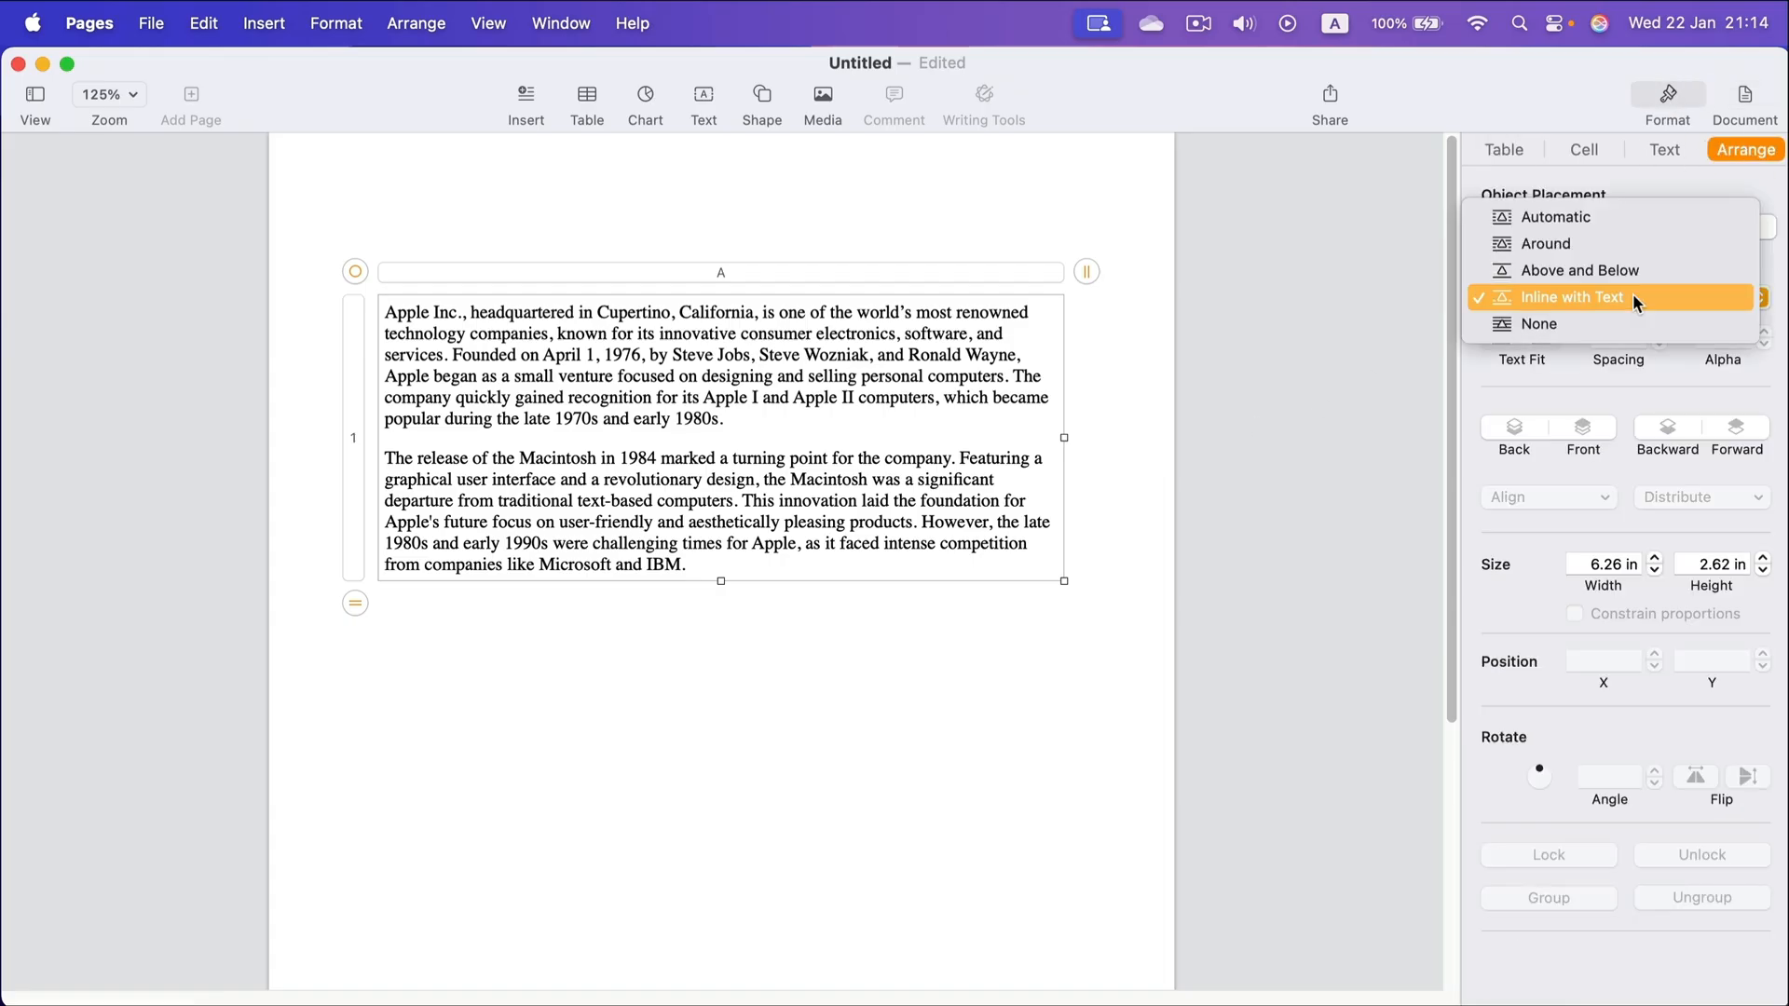
pyautogui.click(1562, 322)
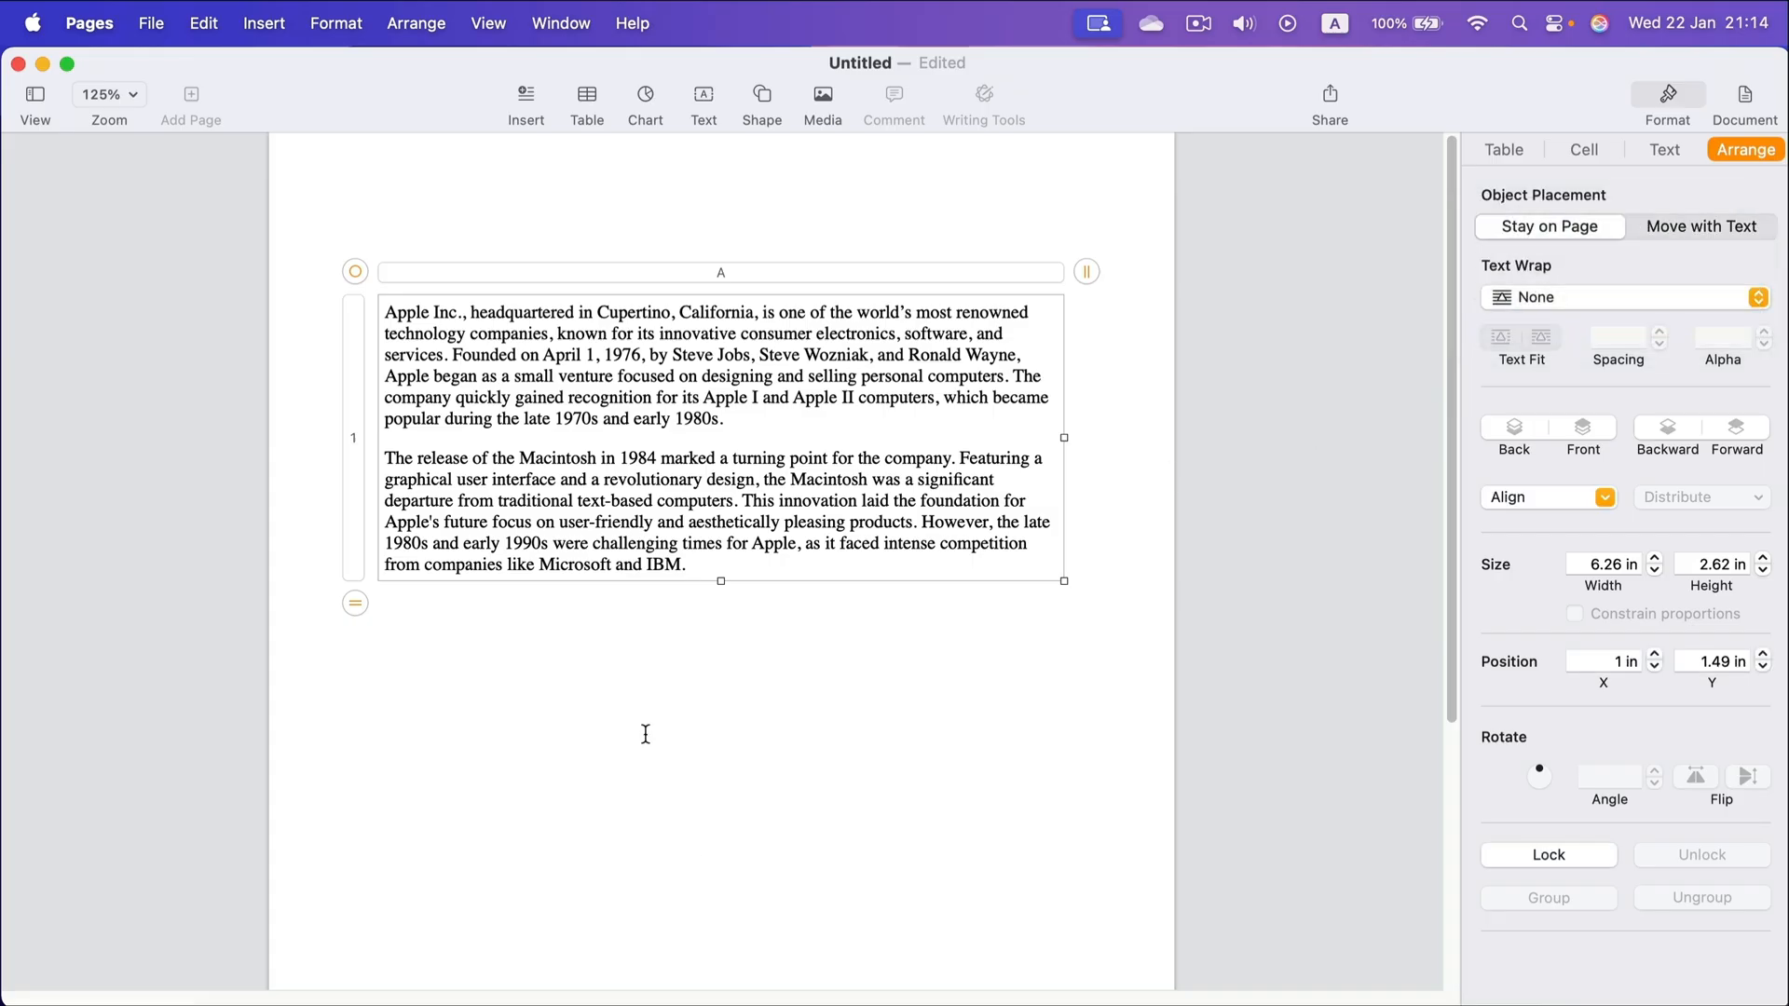
# Align the table to the Center and Middle of the page
pyautogui.click(1592, 503)
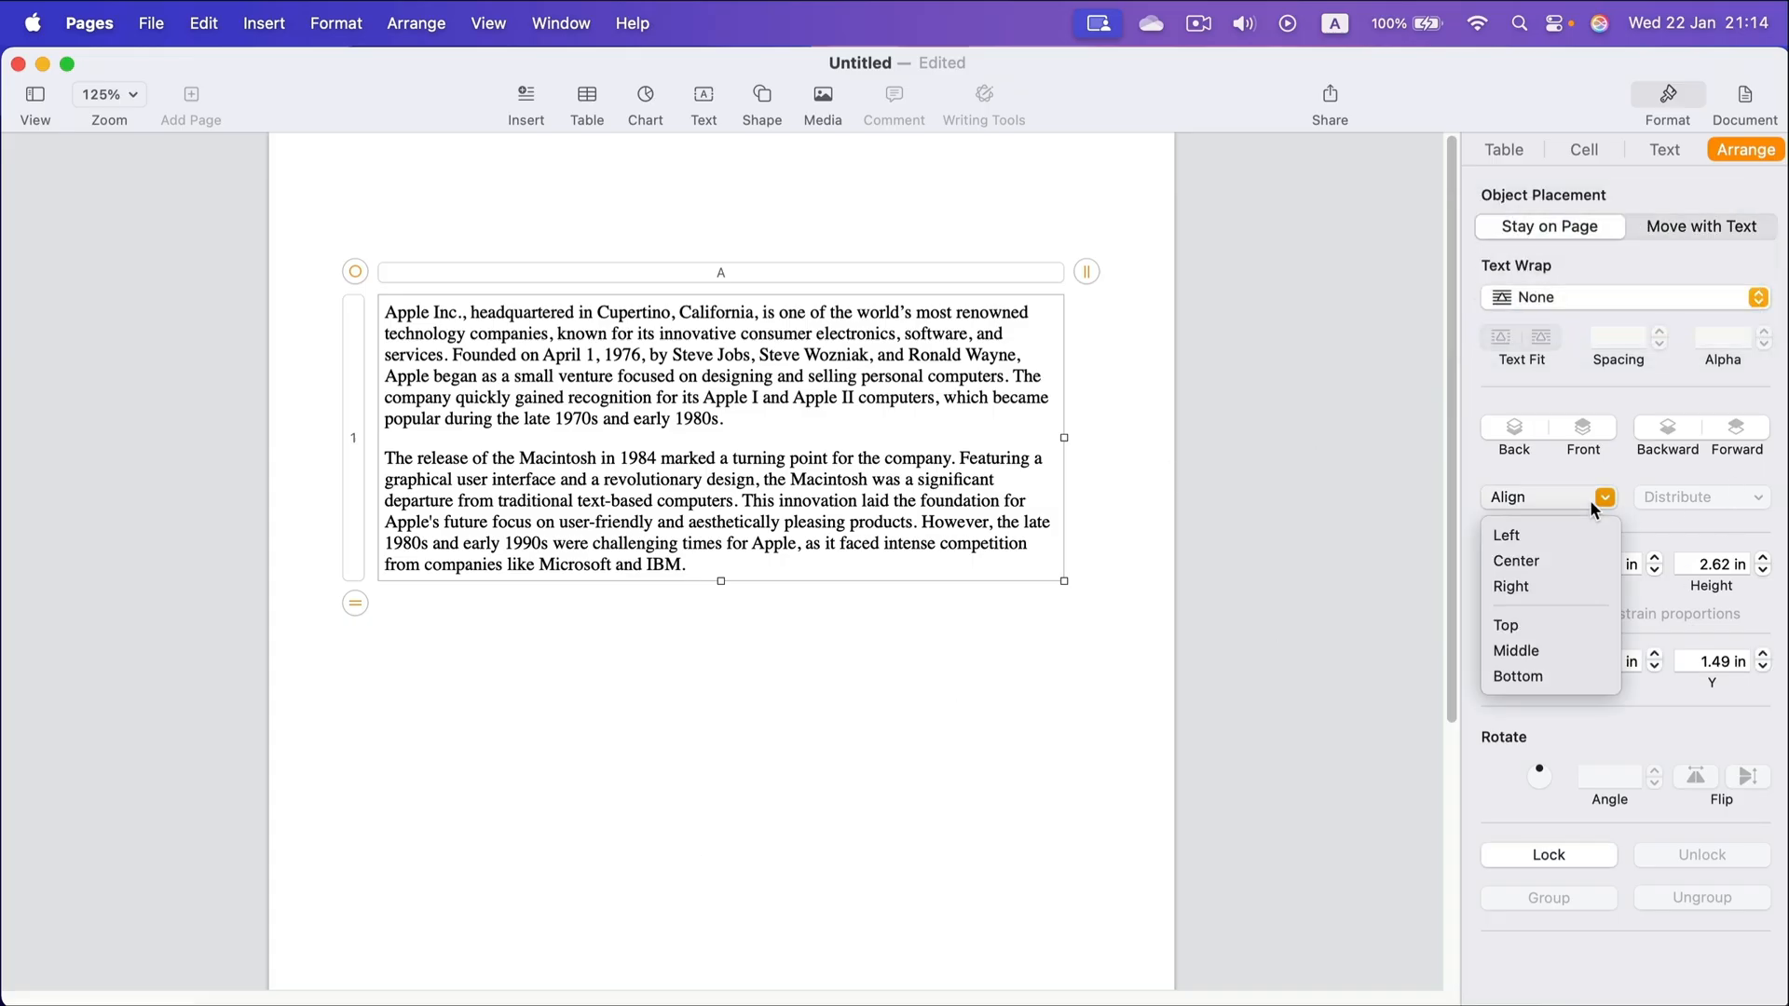
pyautogui.click(1574, 557)
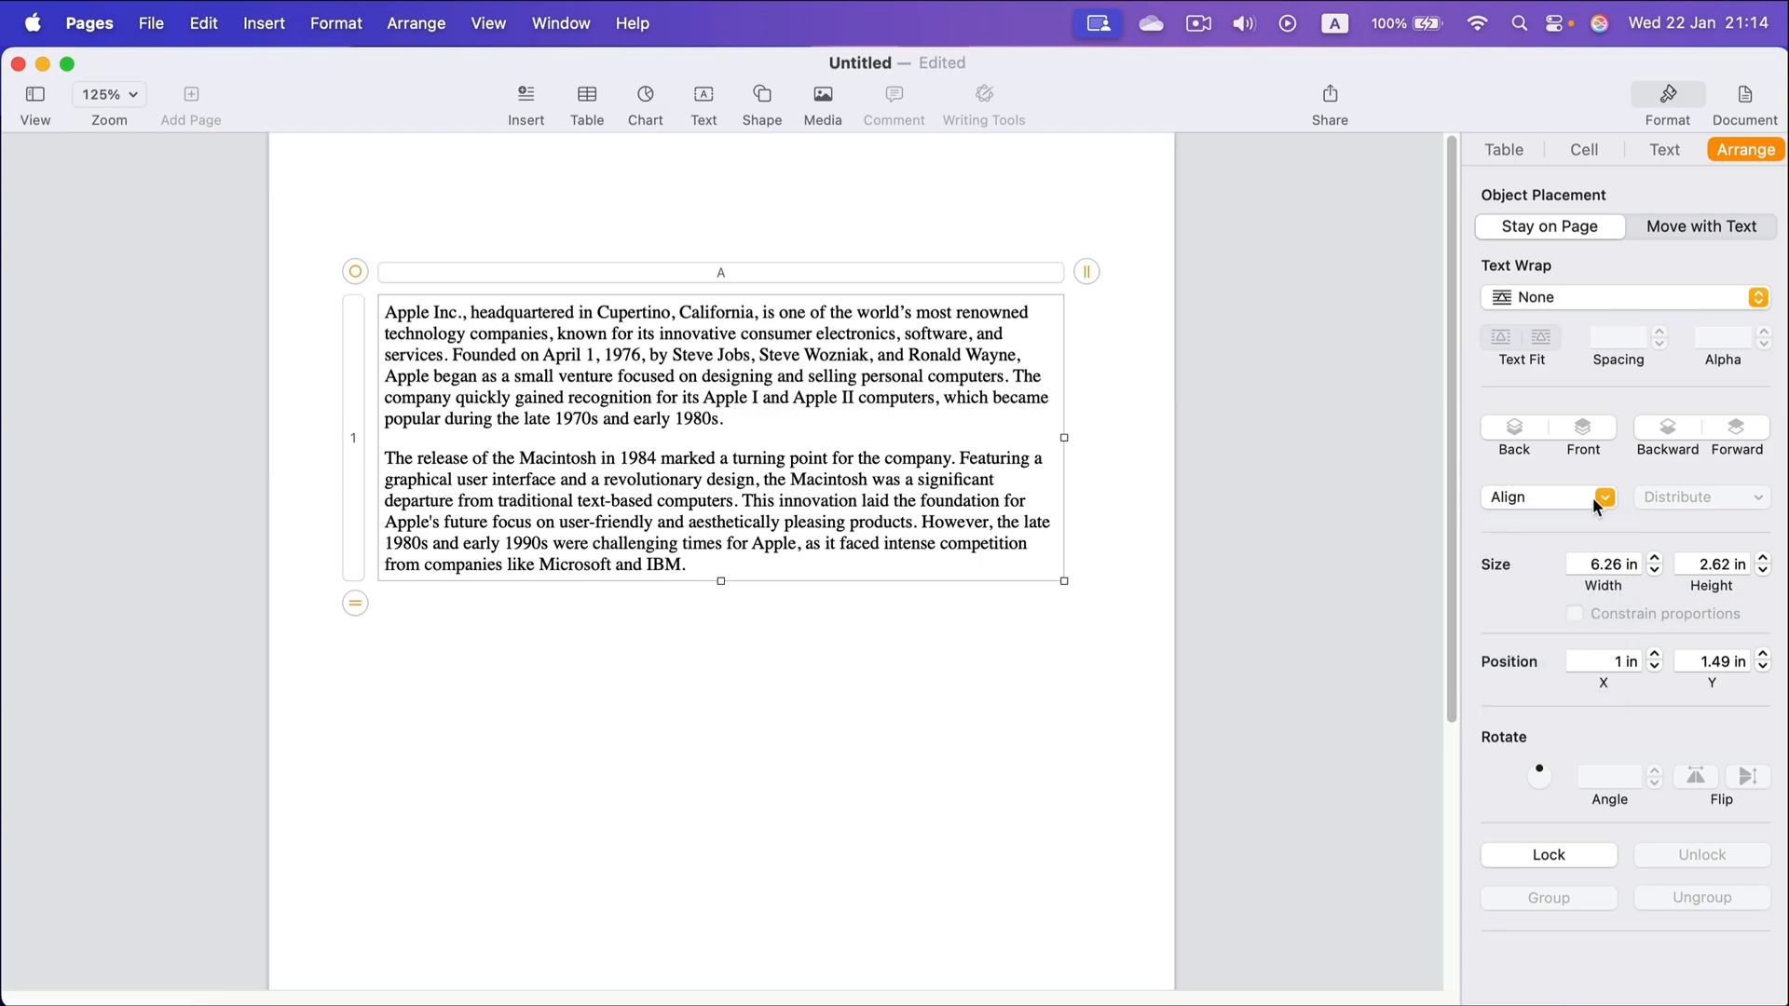
pyautogui.click(1600, 499)
pyautogui.click(1562, 649)
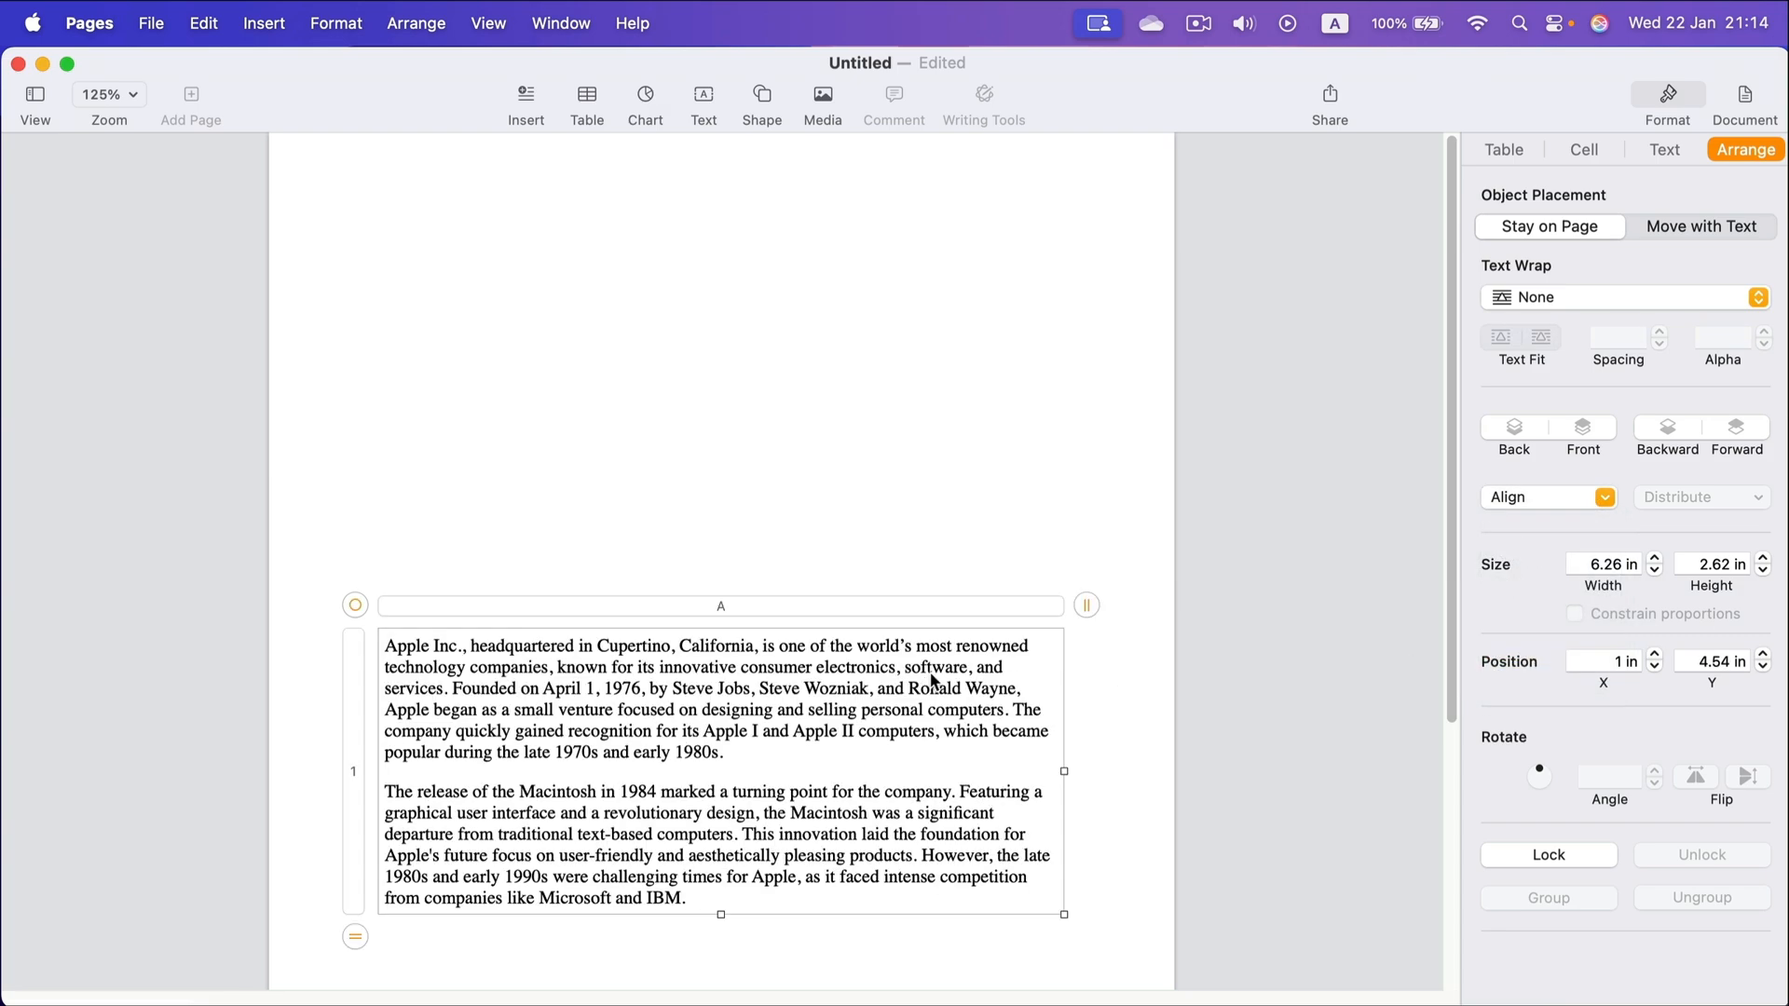
pyautogui.click(1584, 488)
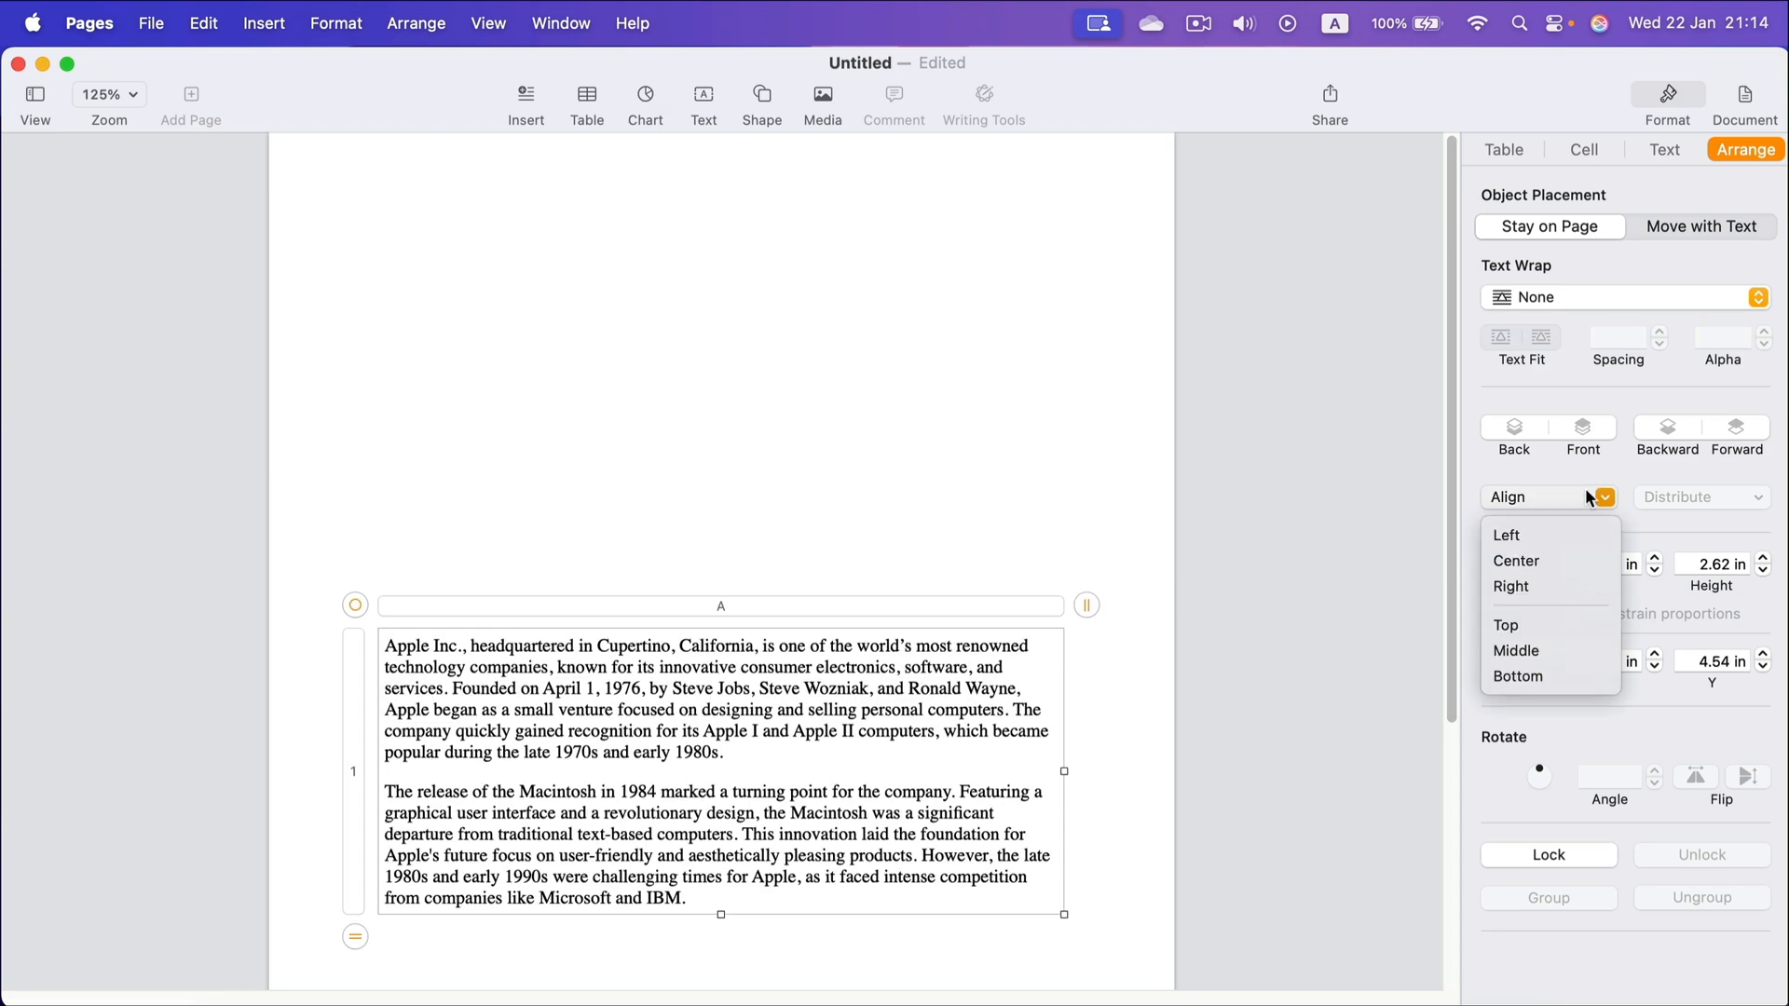
pyautogui.click(1552, 646)
pyautogui.click(971, 473)
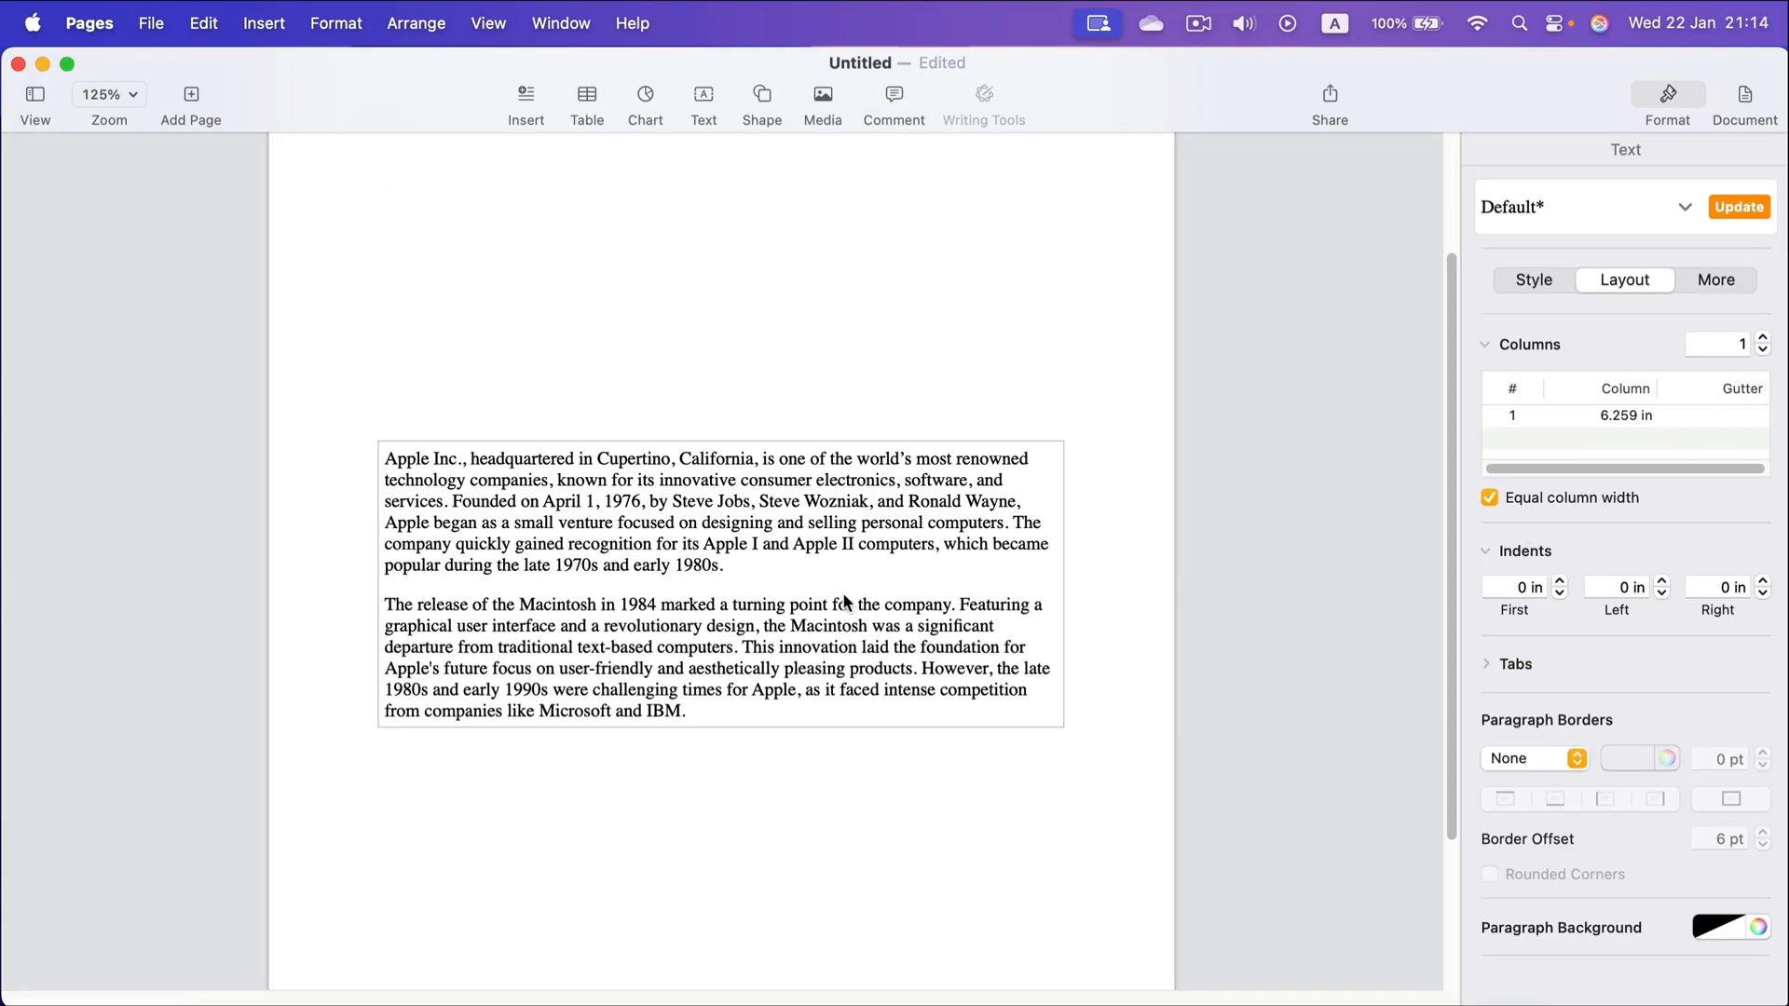
# Move the table off-center to X 0.8 in, Y 4.59 in, and realign it to Center and Middle
pyautogui.click(842, 601)
pyautogui.moveTo(360, 416)
pyautogui.mouseDown()
pyautogui.moveTo(367, 243)
pyautogui.moveTo(364, 575)
pyautogui.moveTo(363, 214)
pyautogui.moveTo(158, 328)
pyautogui.moveTo(612, 359)
pyautogui.moveTo(7, 503)
pyautogui.moveTo(121, 522)
pyautogui.moveTo(370, 291)
pyautogui.moveTo(337, 432)
pyautogui.mouseUp()
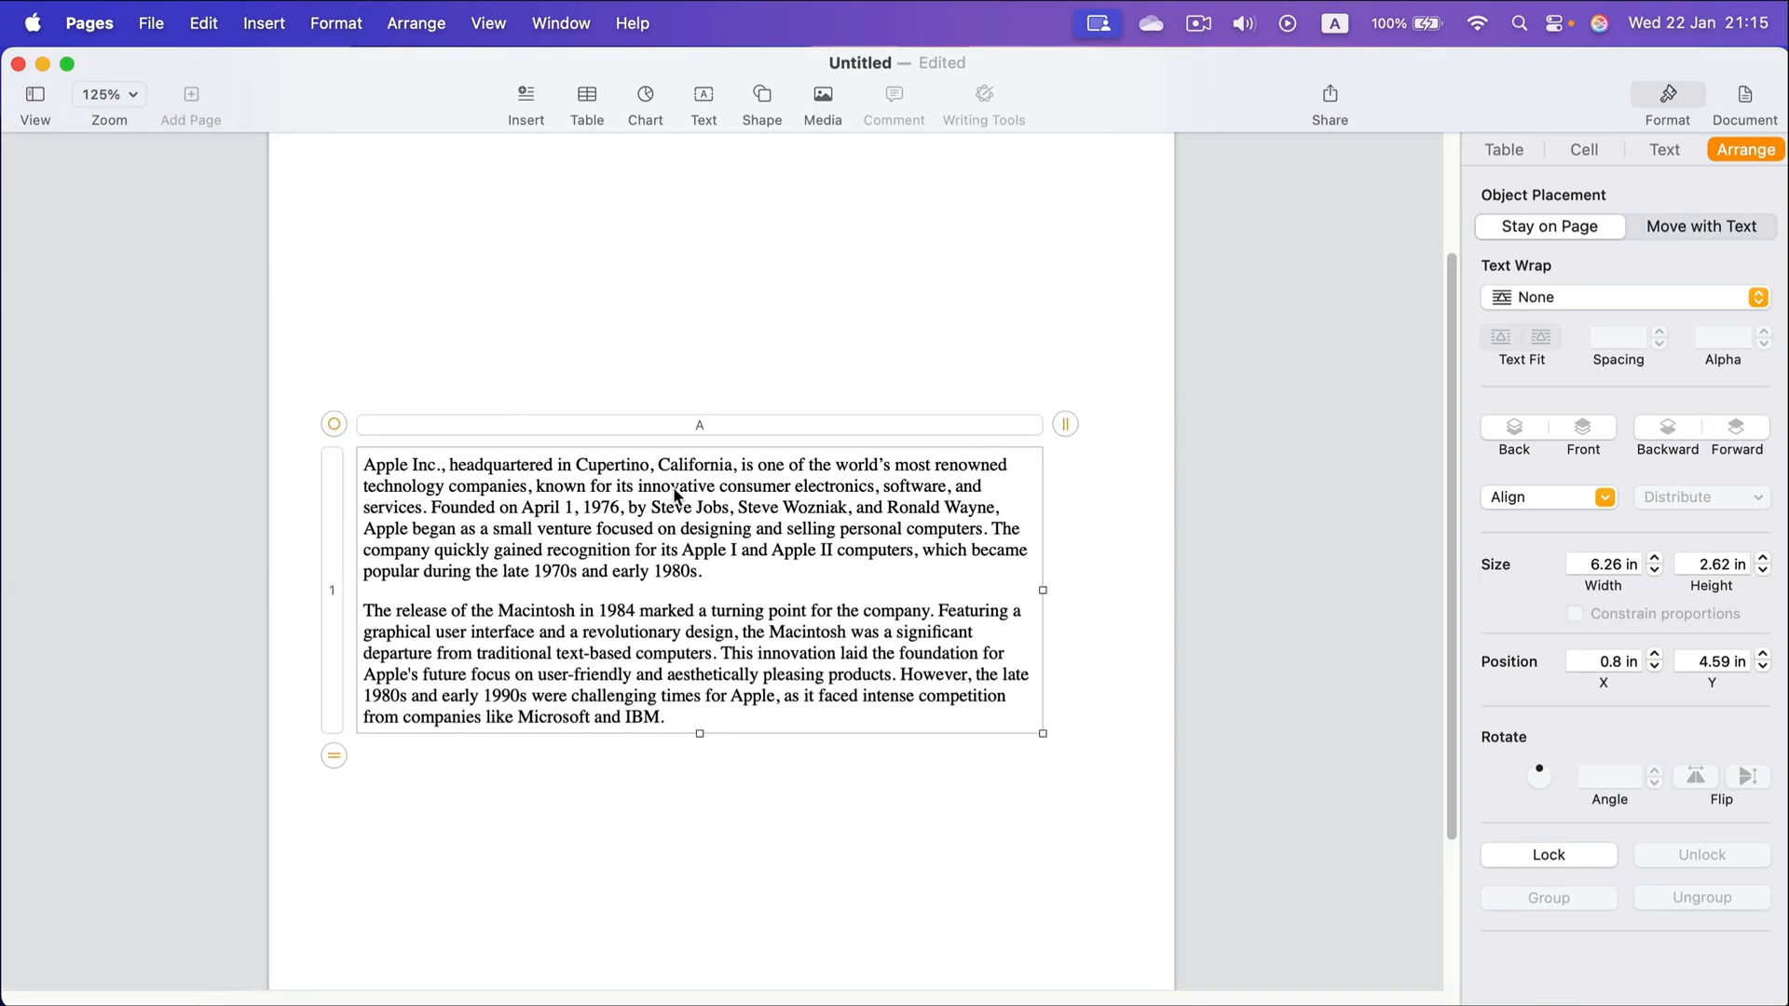
pyautogui.click(1522, 499)
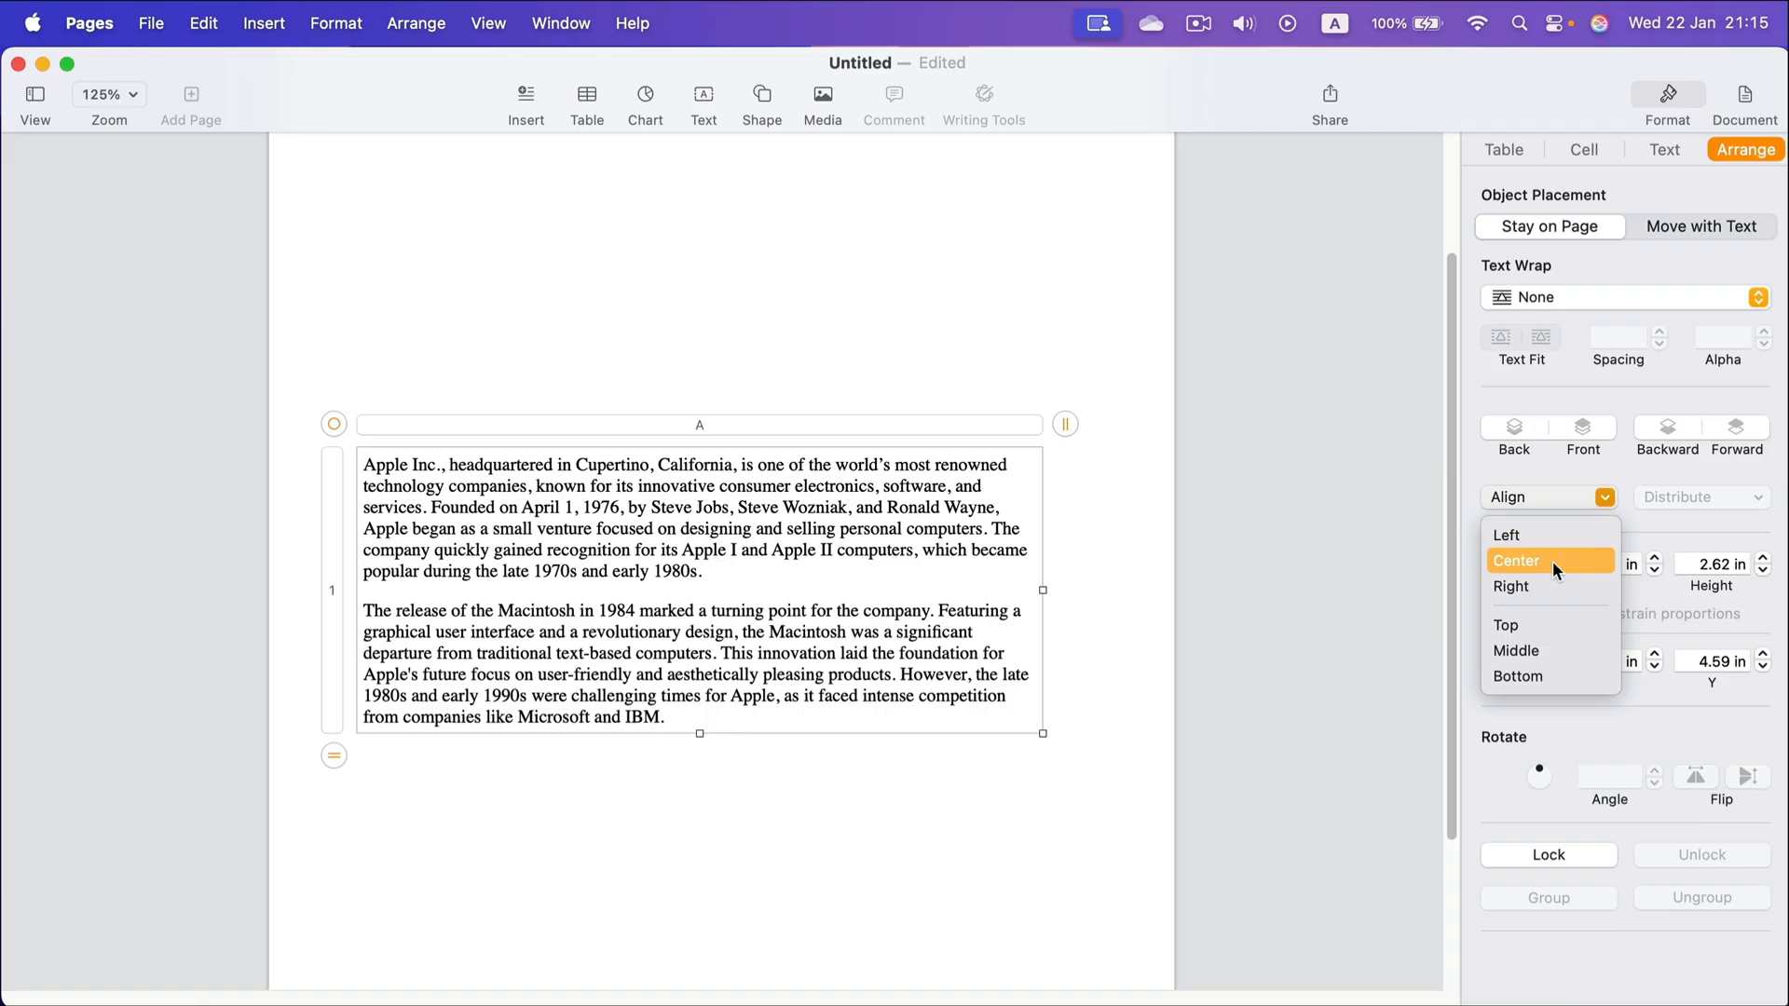
pyautogui.click(1552, 560)
pyautogui.click(1540, 496)
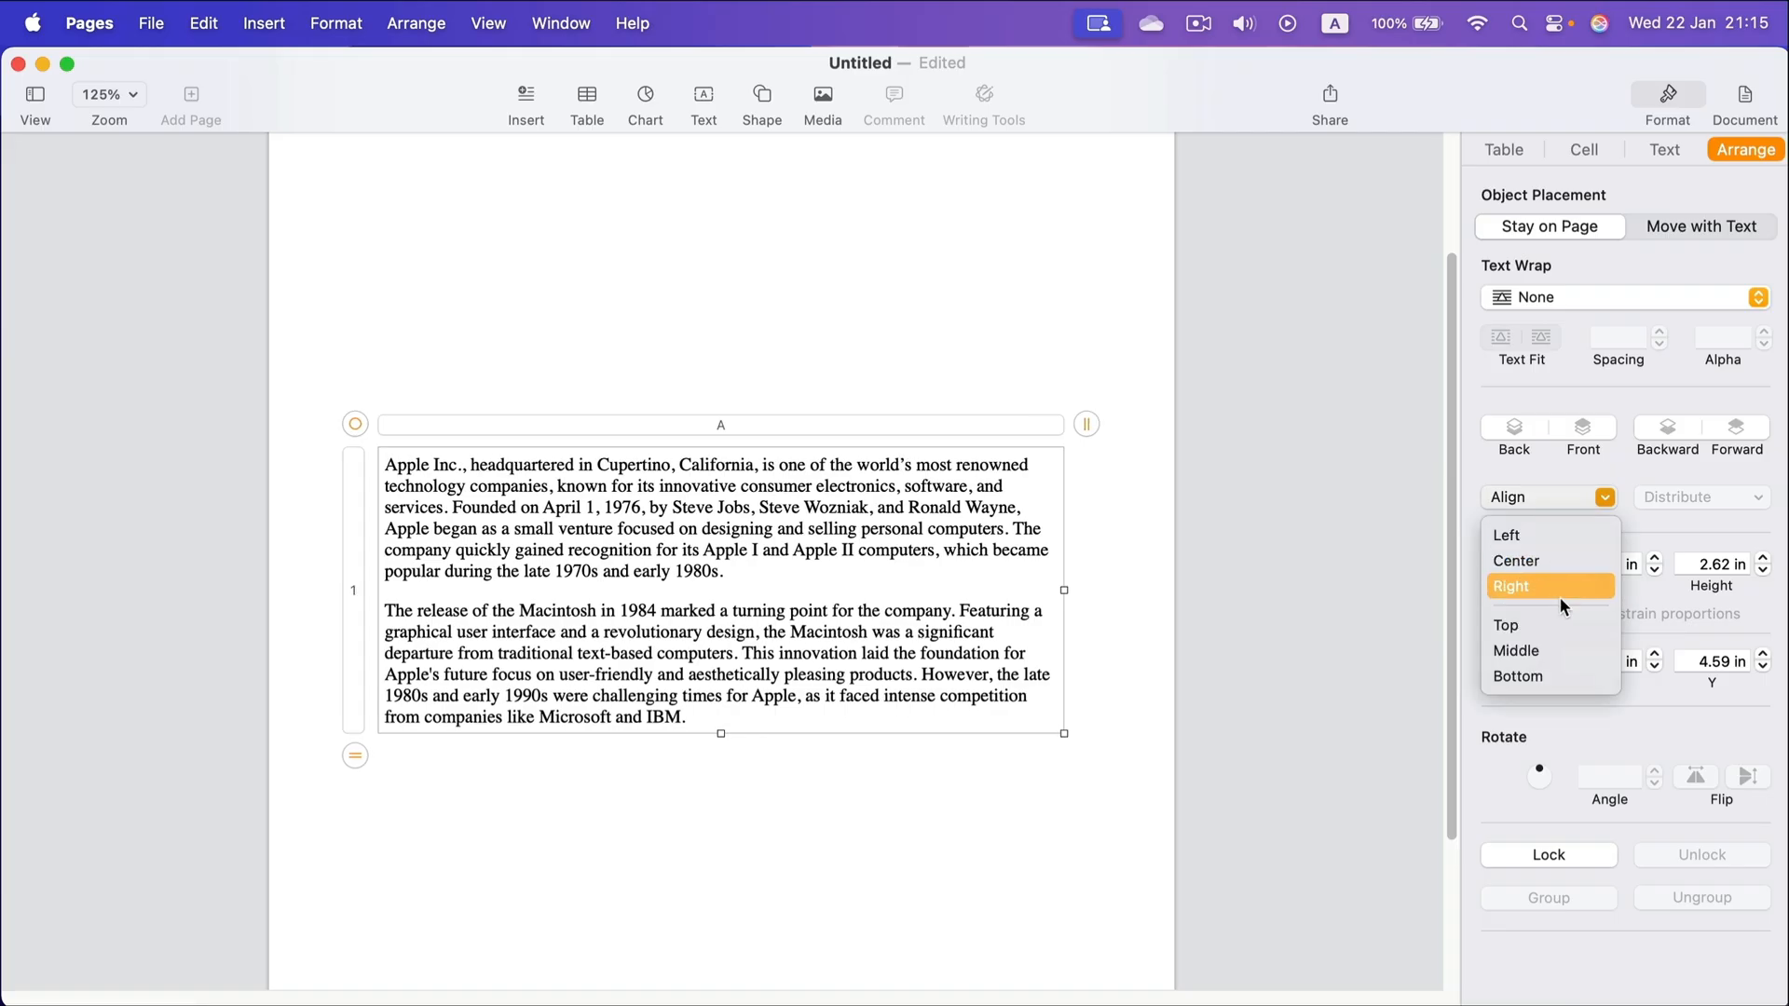
pyautogui.click(1561, 650)
pyautogui.click(1152, 781)
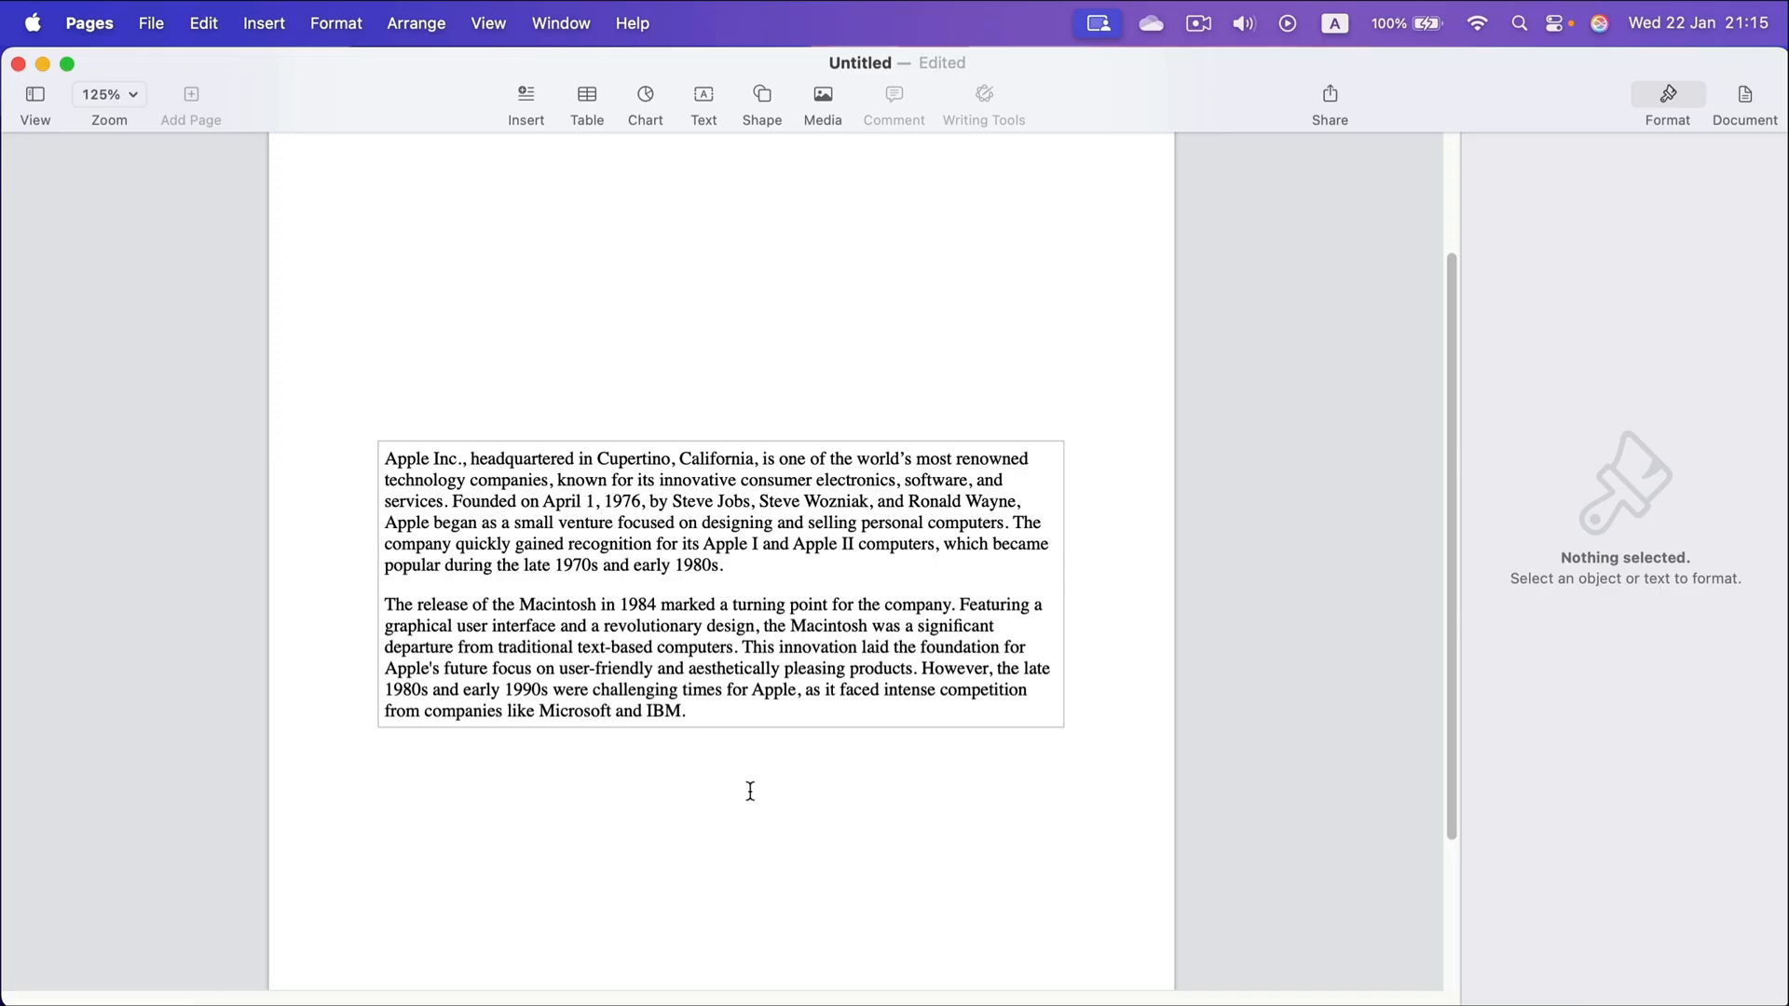
# Set the outline of the one-cell table to None and deselect the table
pyautogui.click(790, 619)
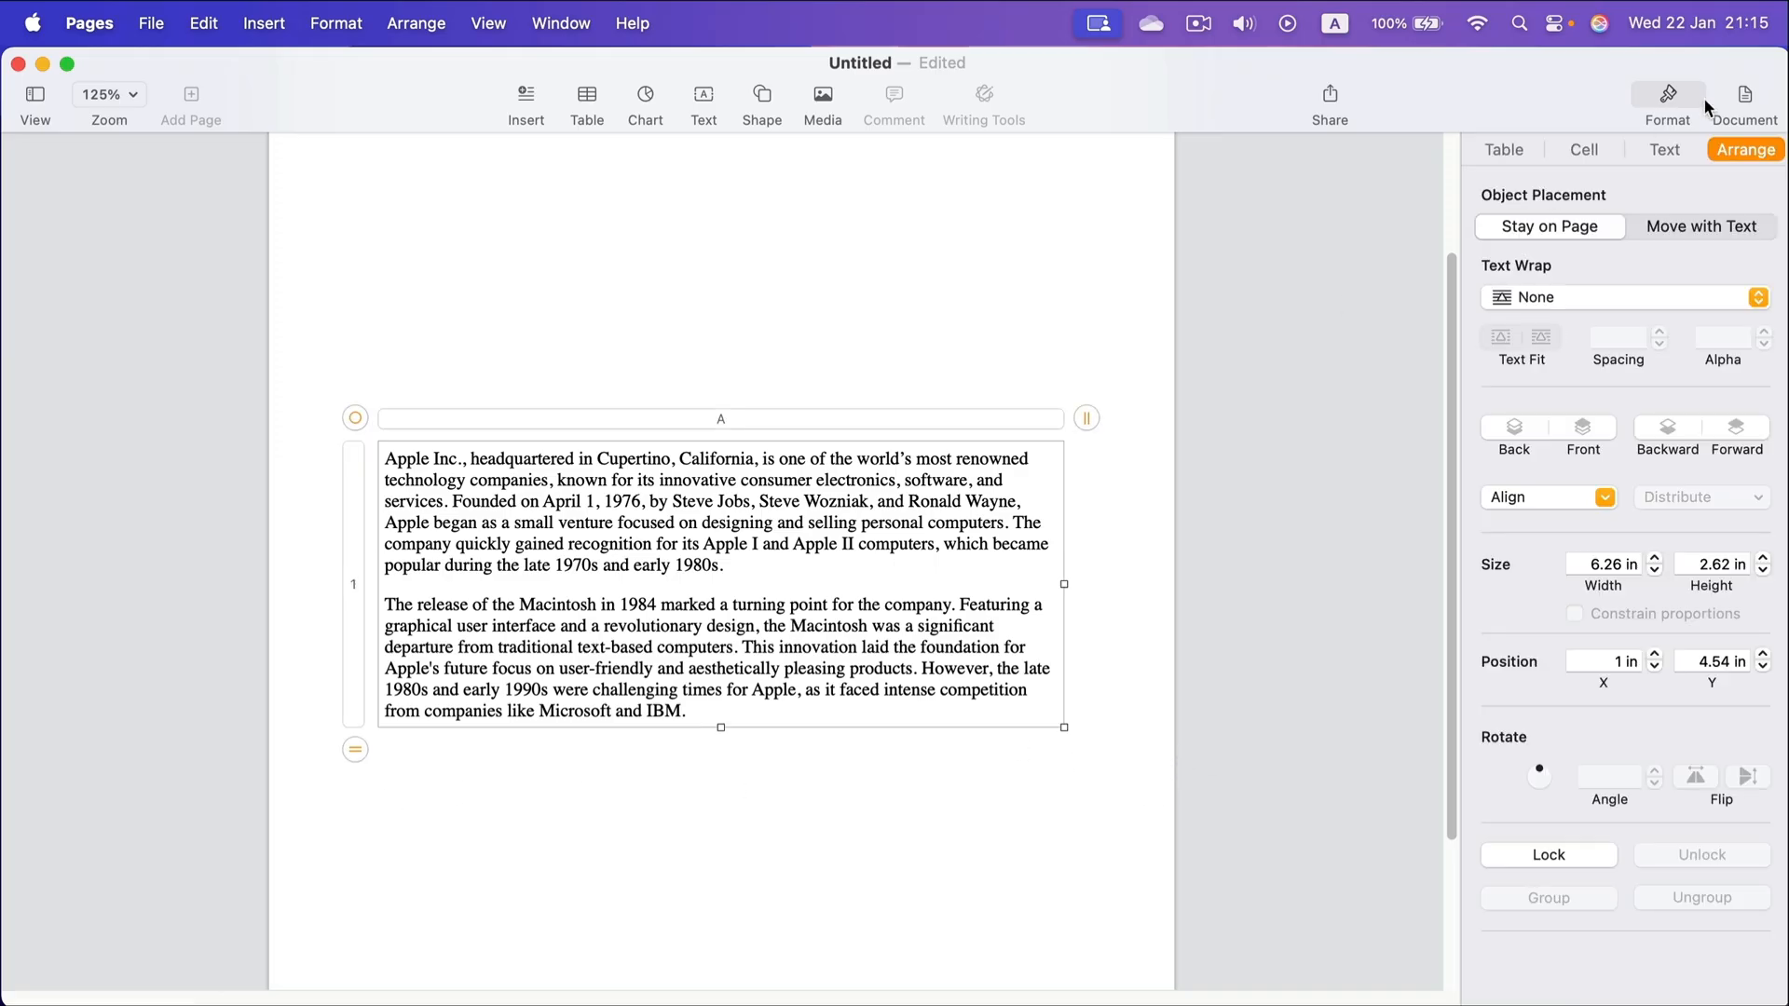
pyautogui.click(1503, 151)
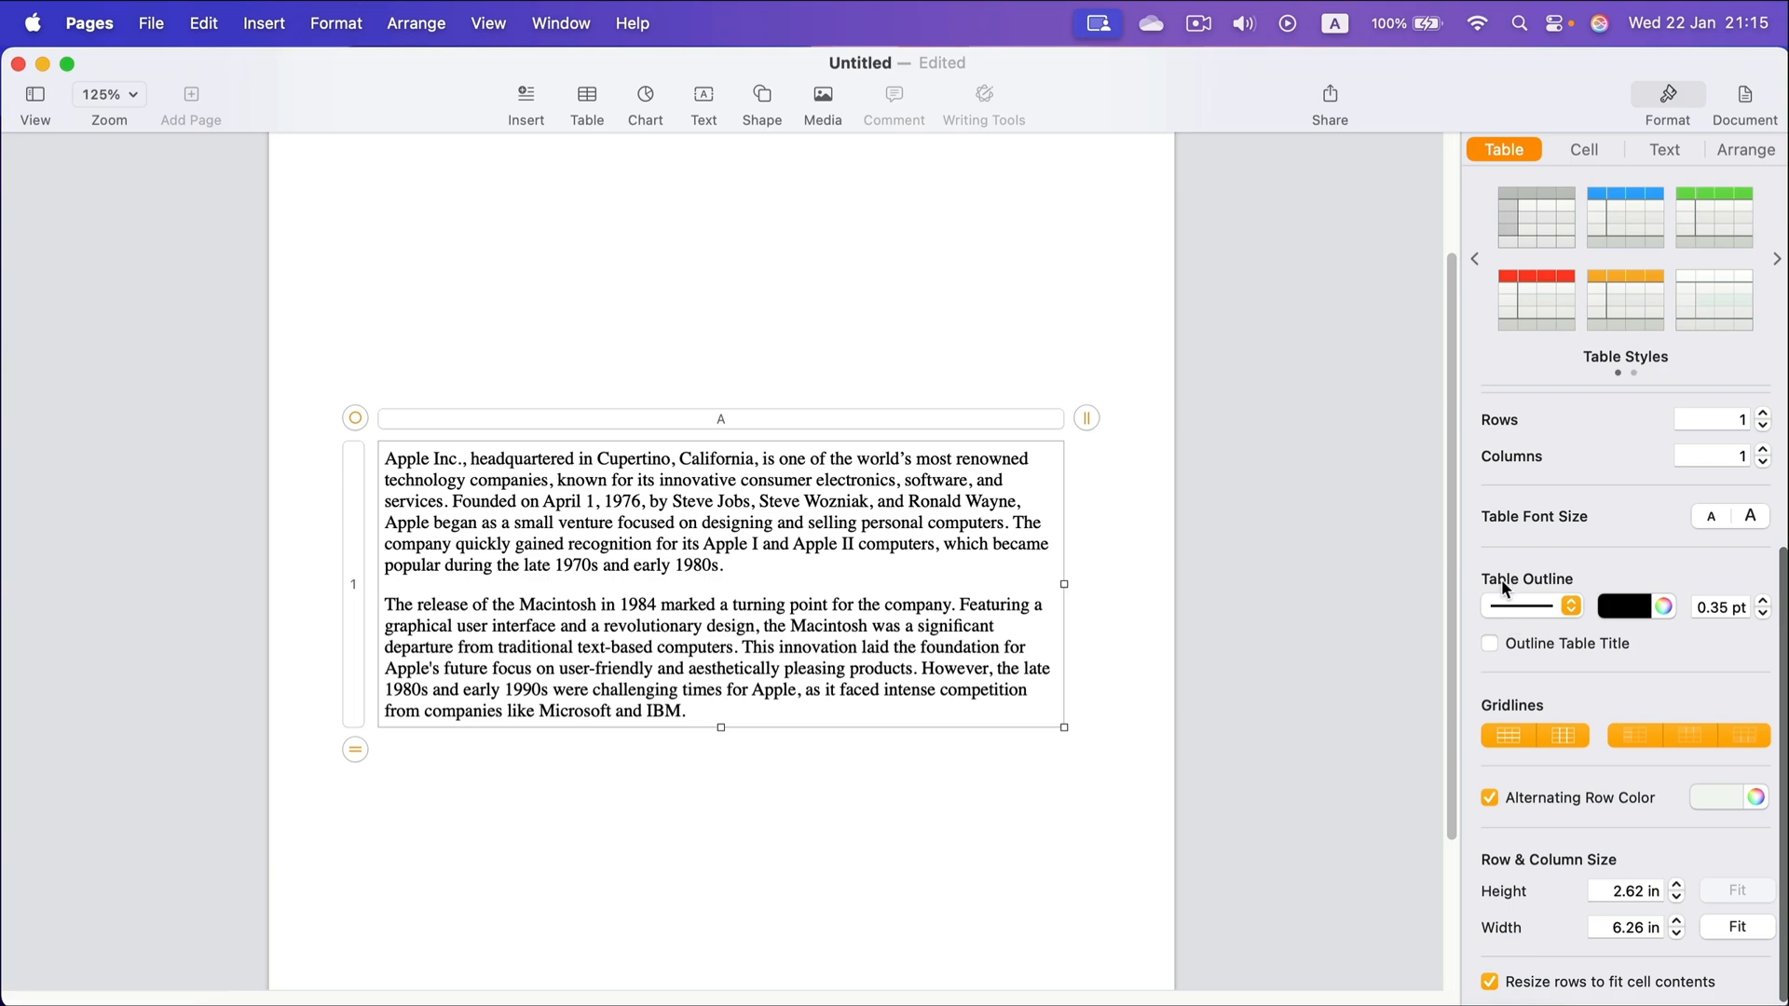
pyautogui.click(1572, 606)
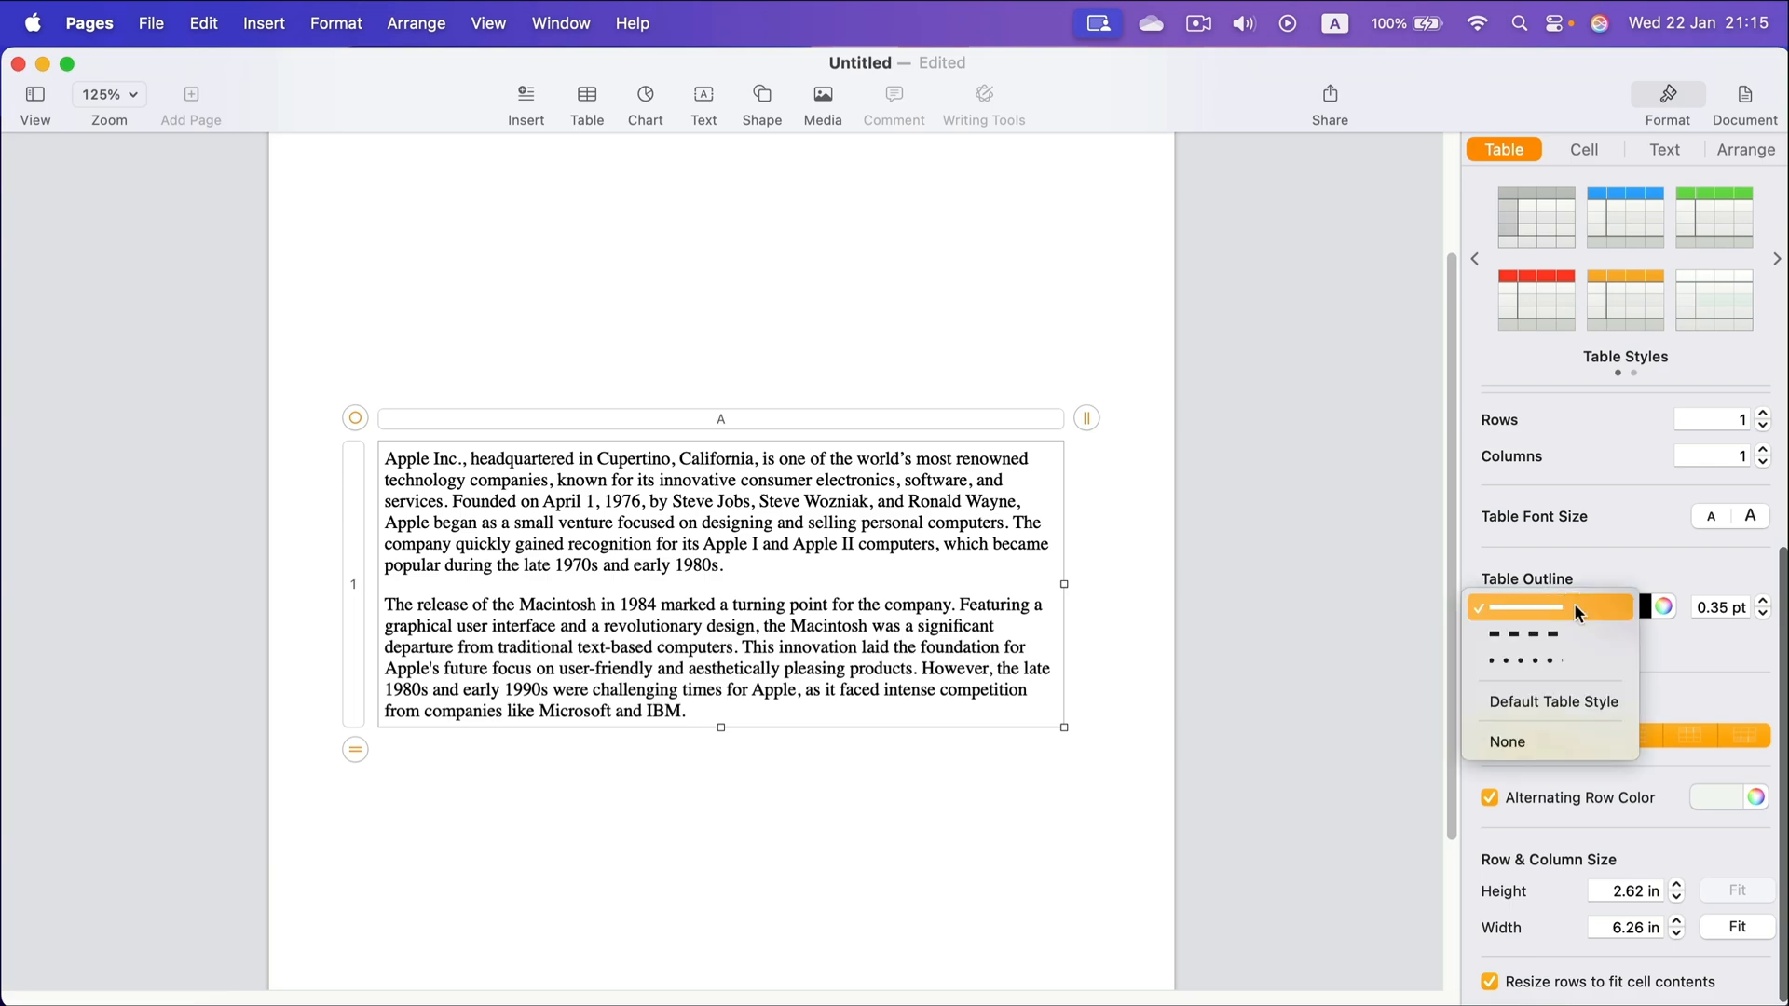
pyautogui.click(1565, 740)
pyautogui.click(1061, 901)
pyautogui.click(1053, 903)
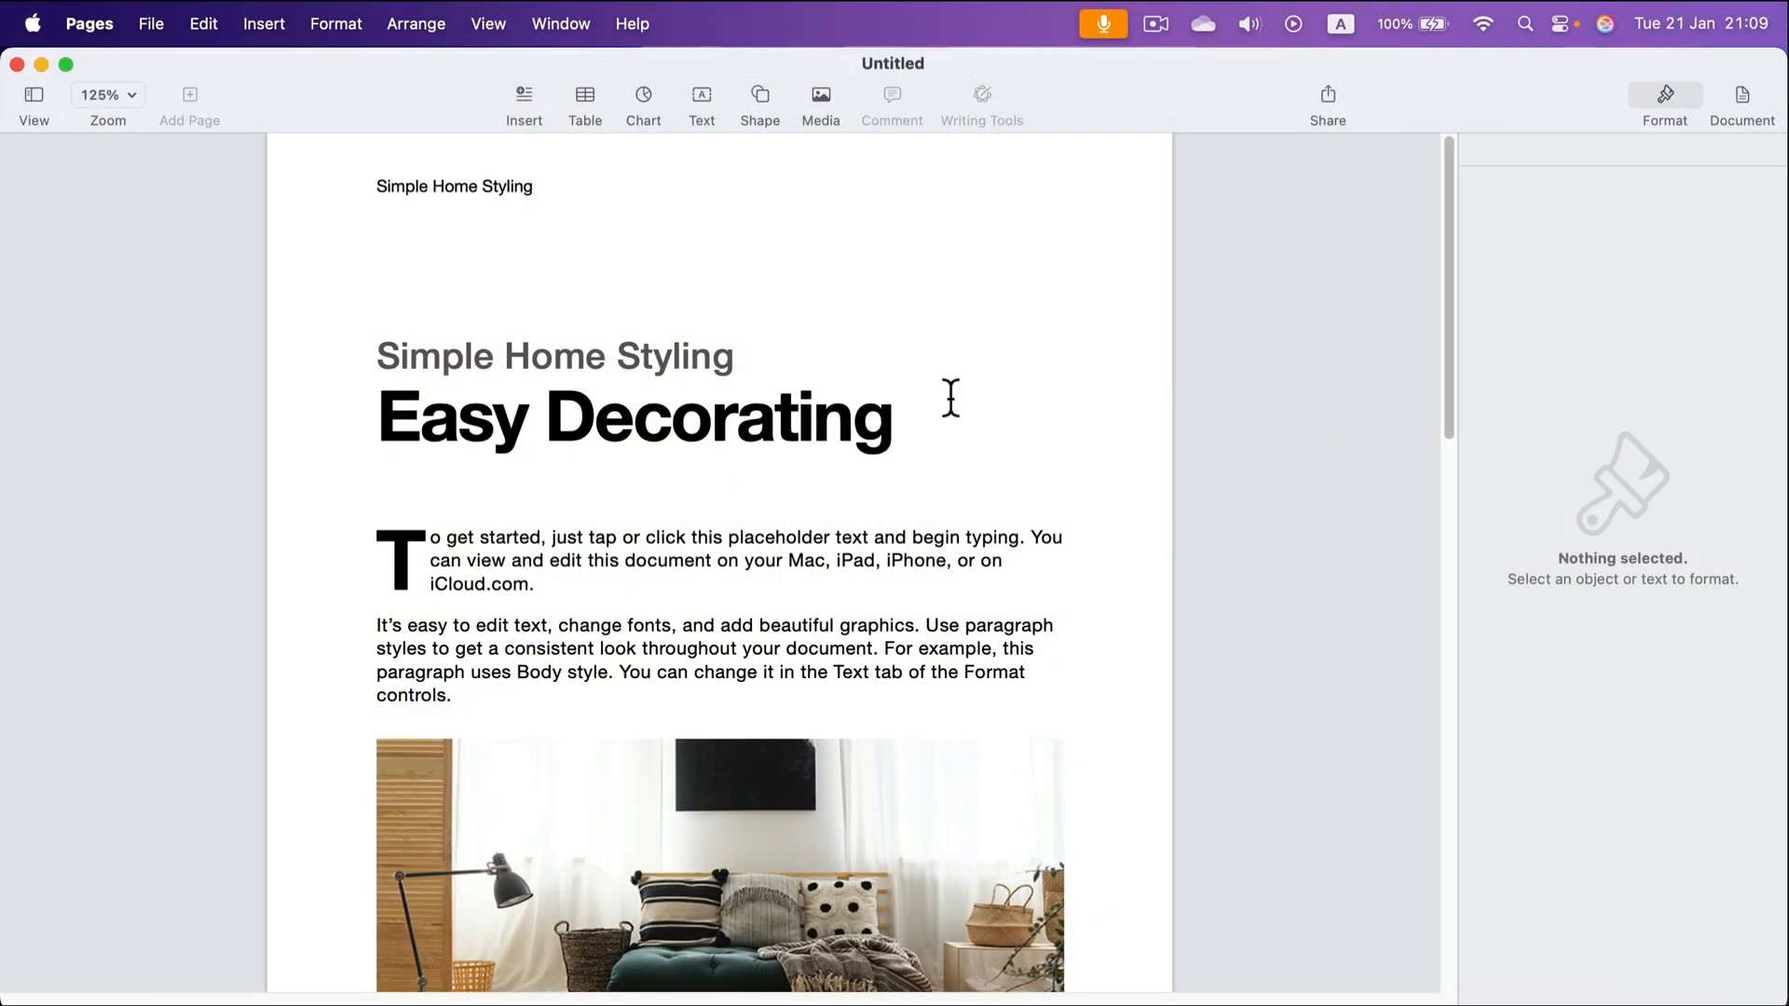
# Save the Simple Home Styling document to the Desktop under the file name "Name", and save it once more
pyautogui.click(150, 24)
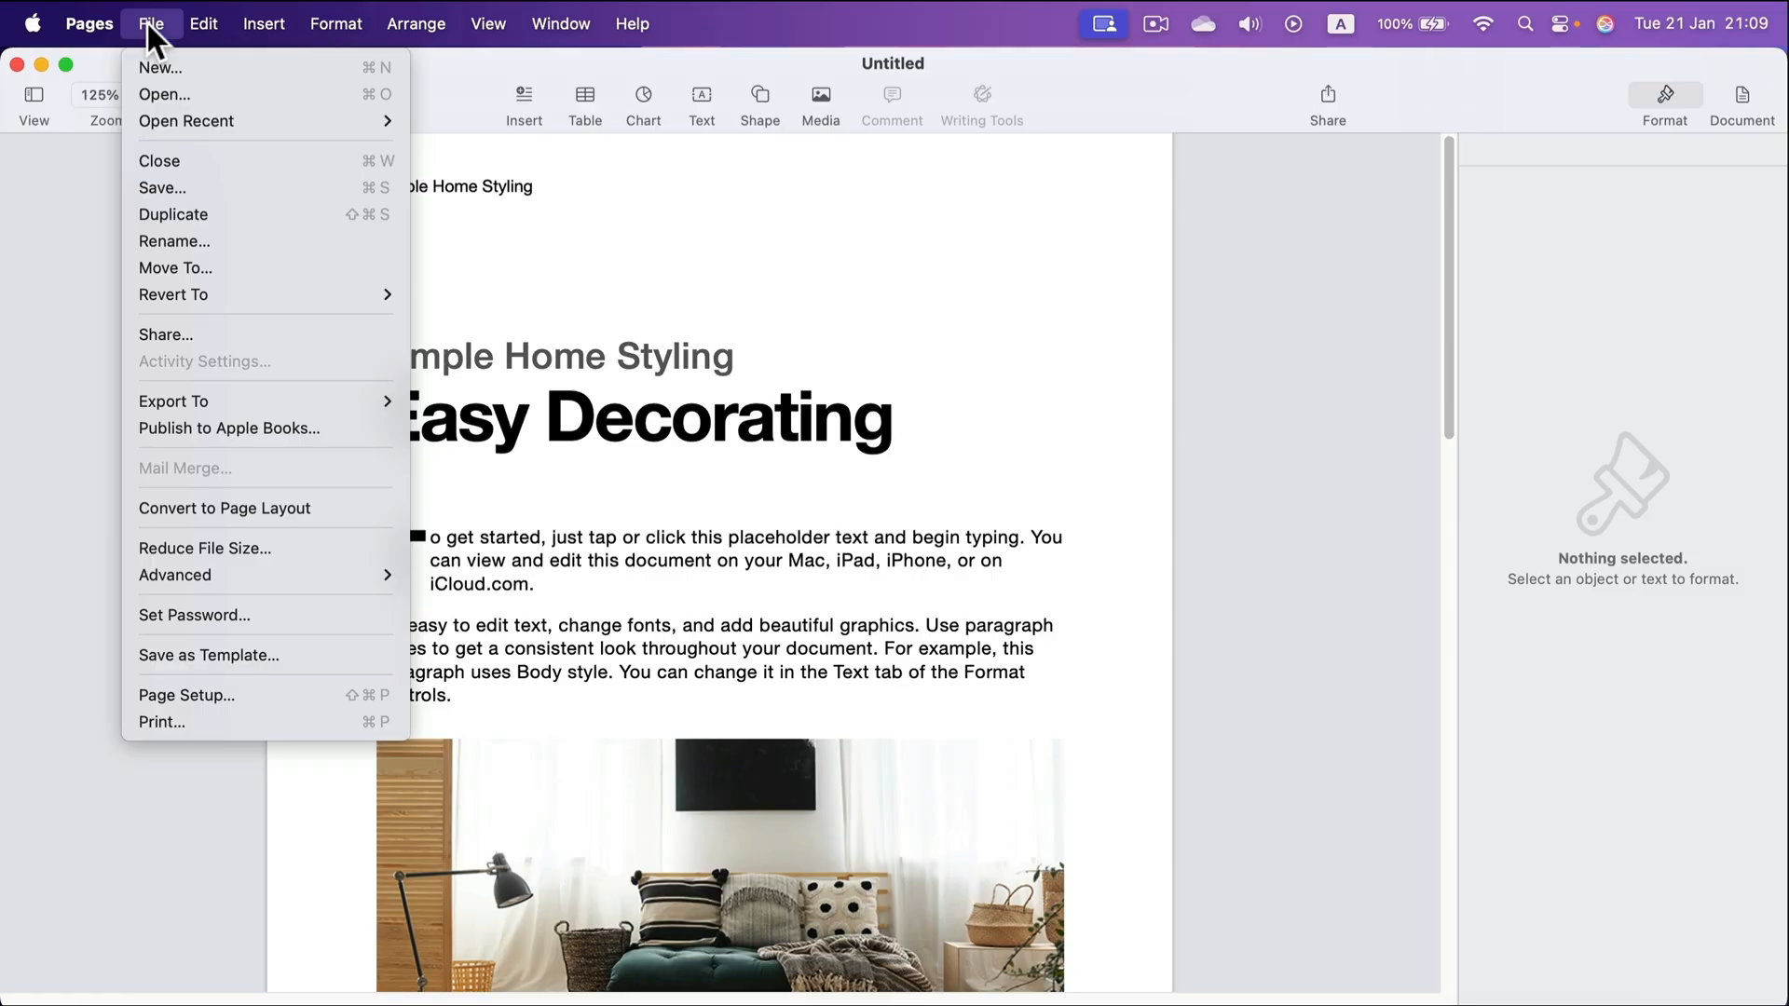
pyautogui.click(196, 186)
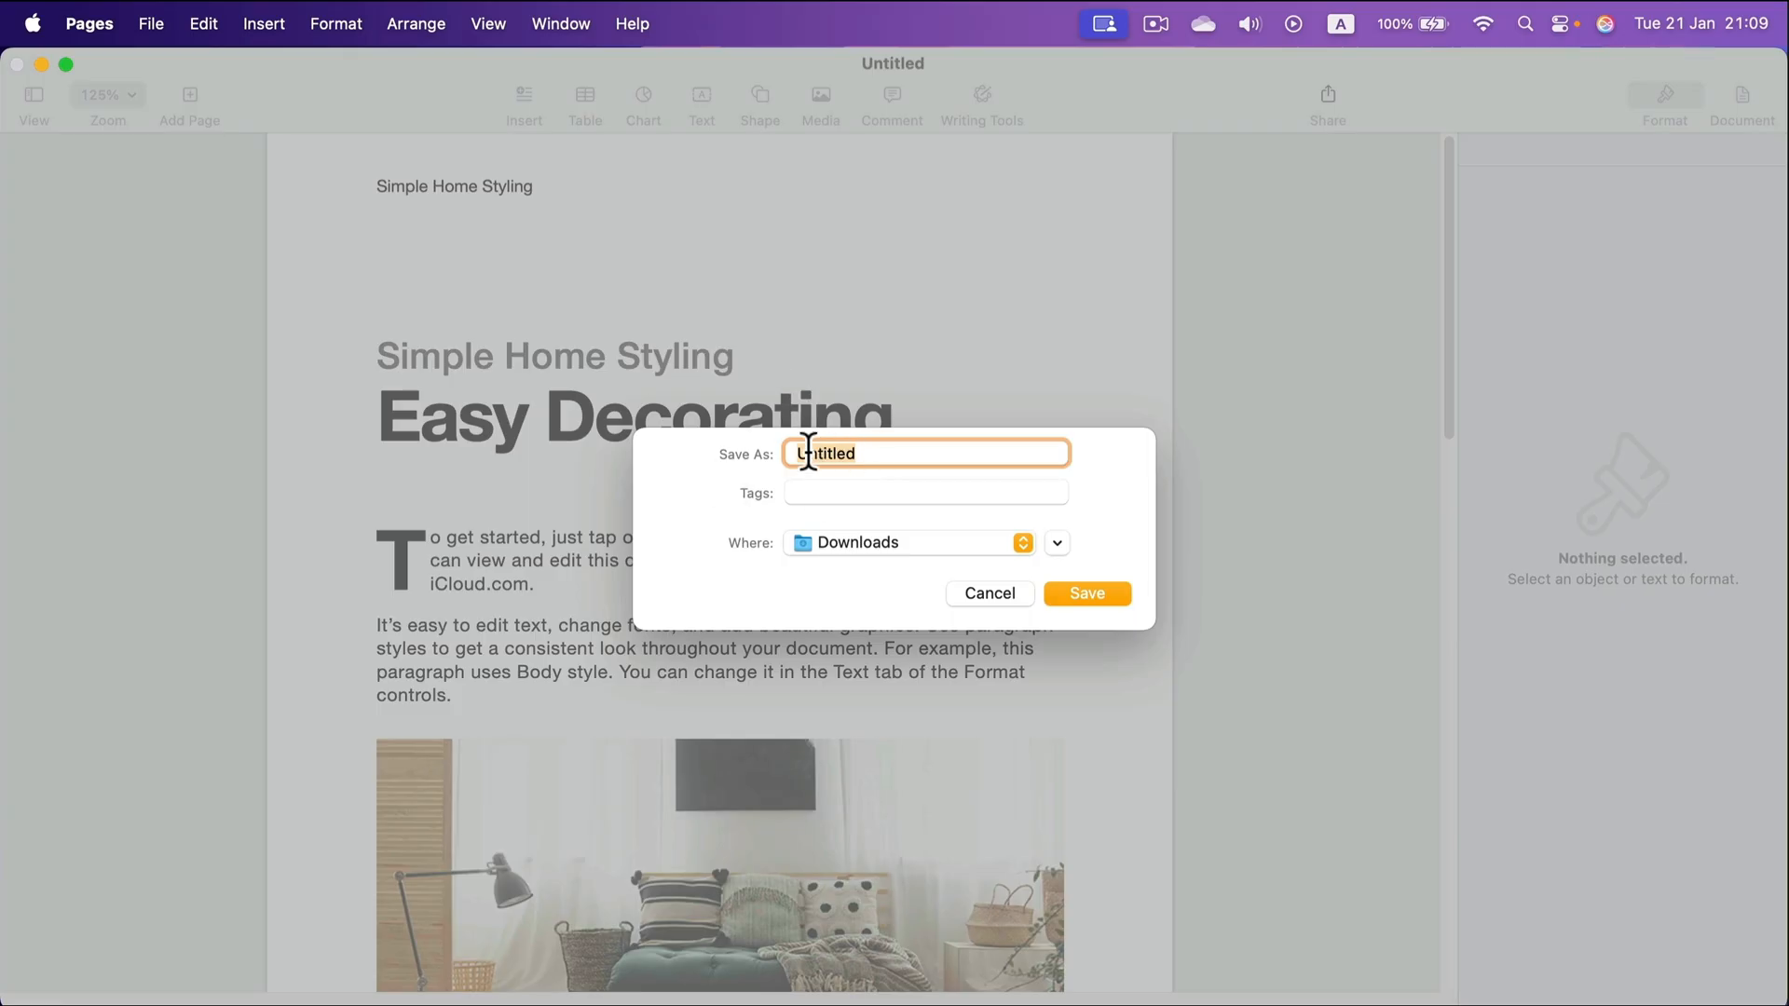
pyautogui.write('Name')
pyautogui.click(1025, 544)
pyautogui.click(825, 447)
pyautogui.click(1107, 592)
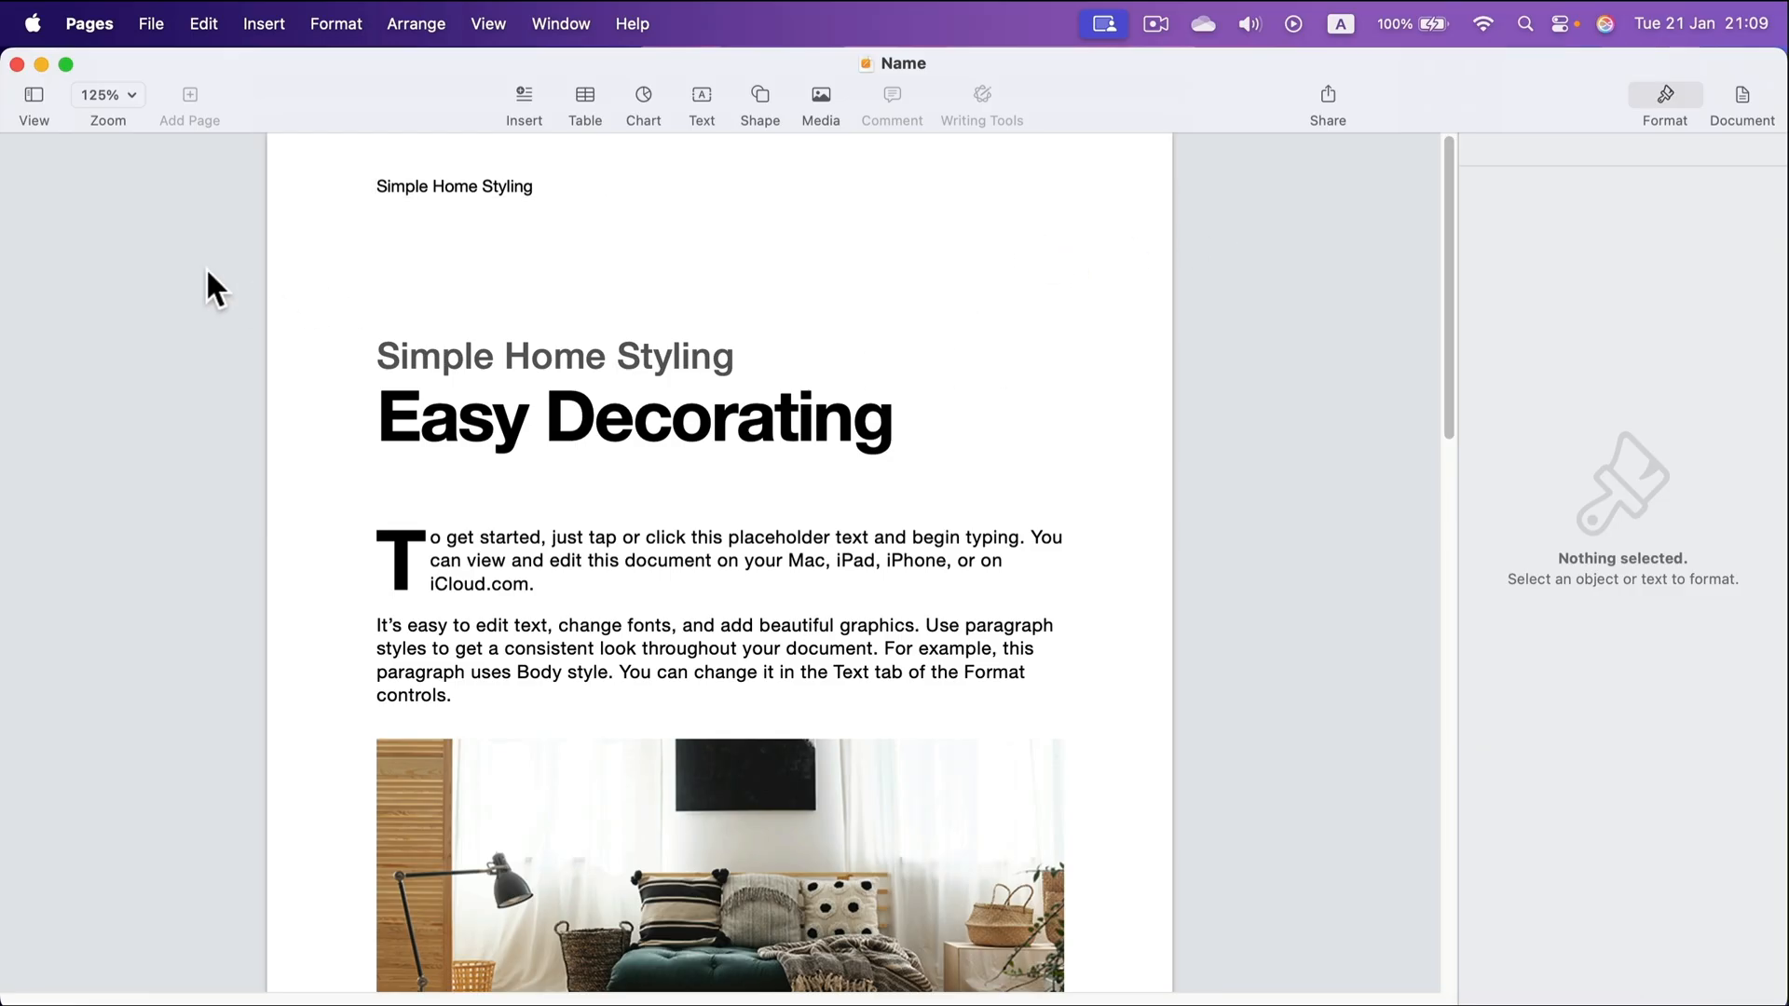
pyautogui.click(160, 17)
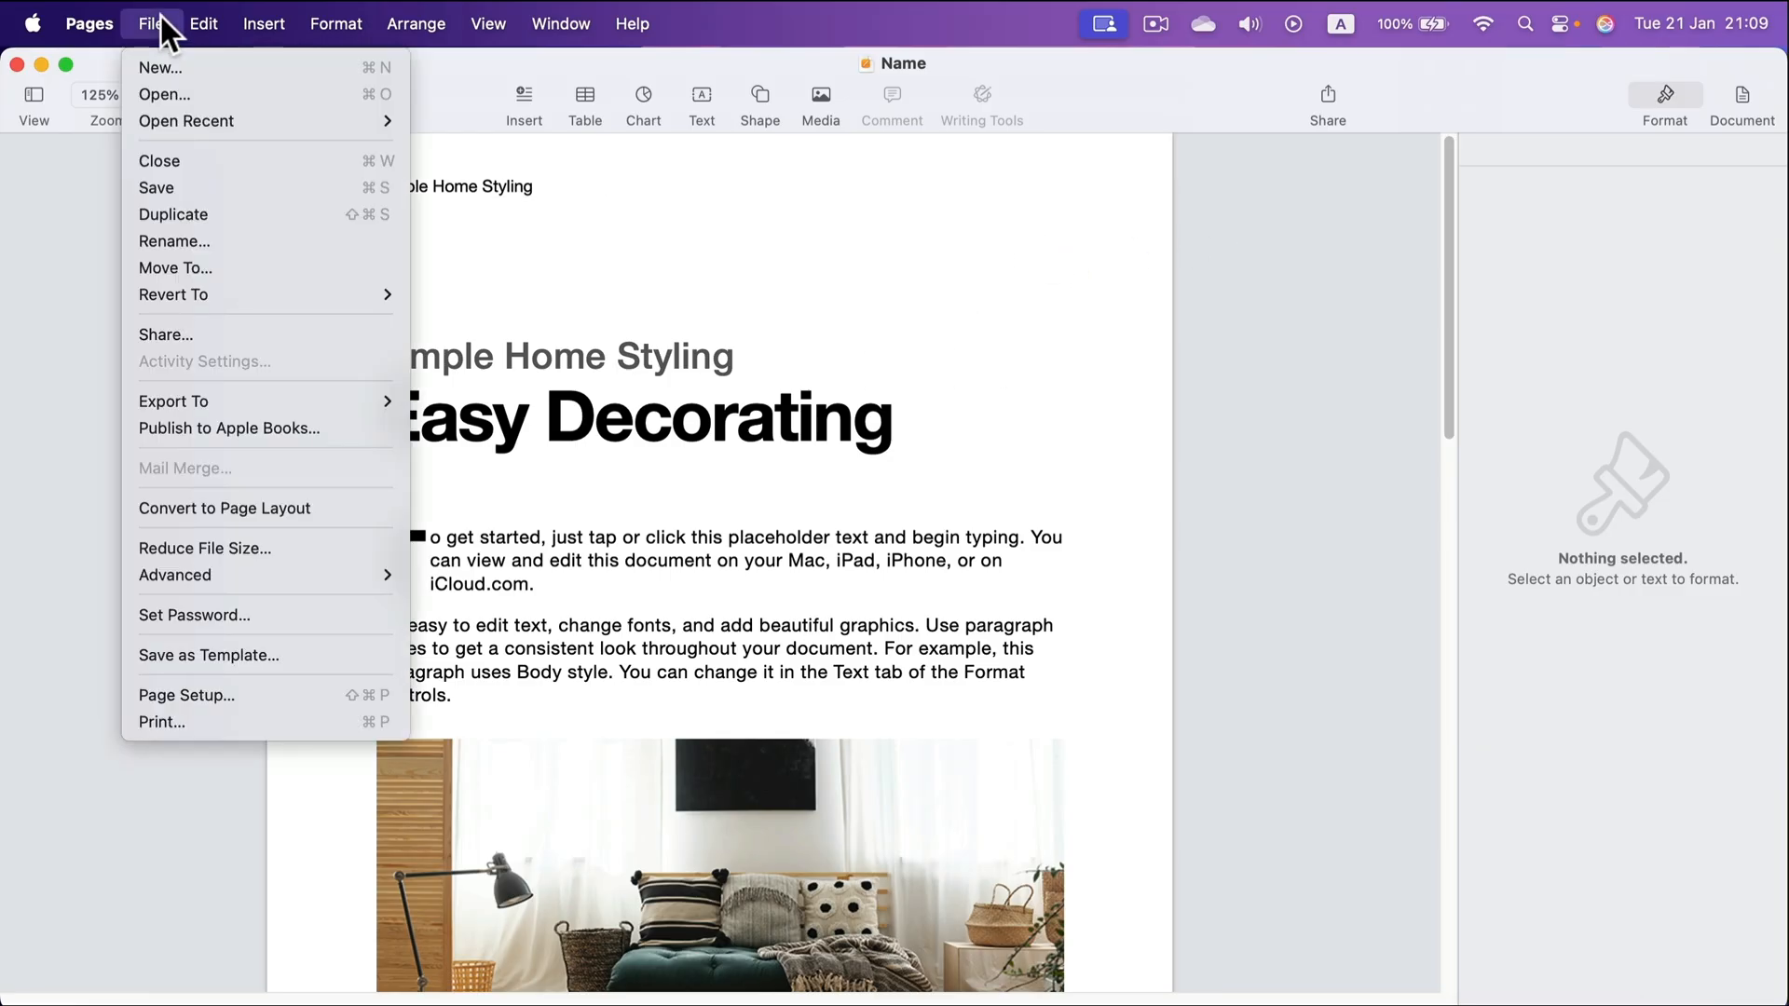
pyautogui.click(158, 187)
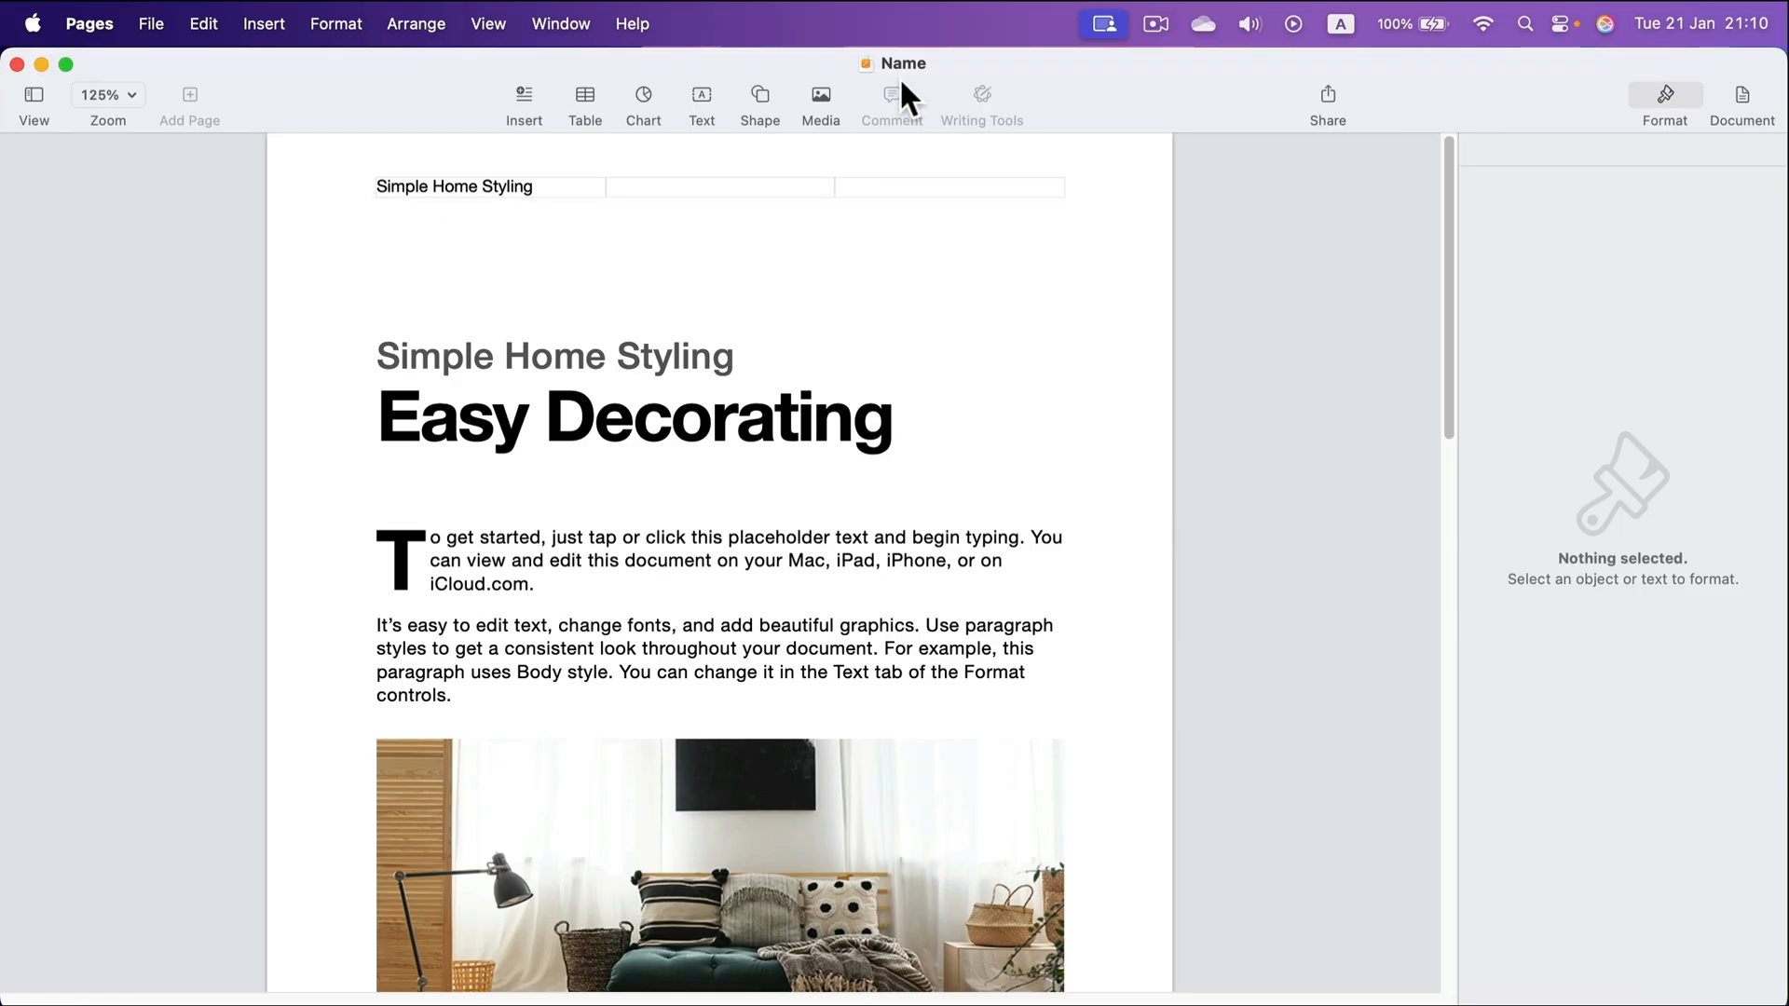
# Rename the saved document to "New Name", keeping it on the Desktop
pyautogui.click(934, 61)
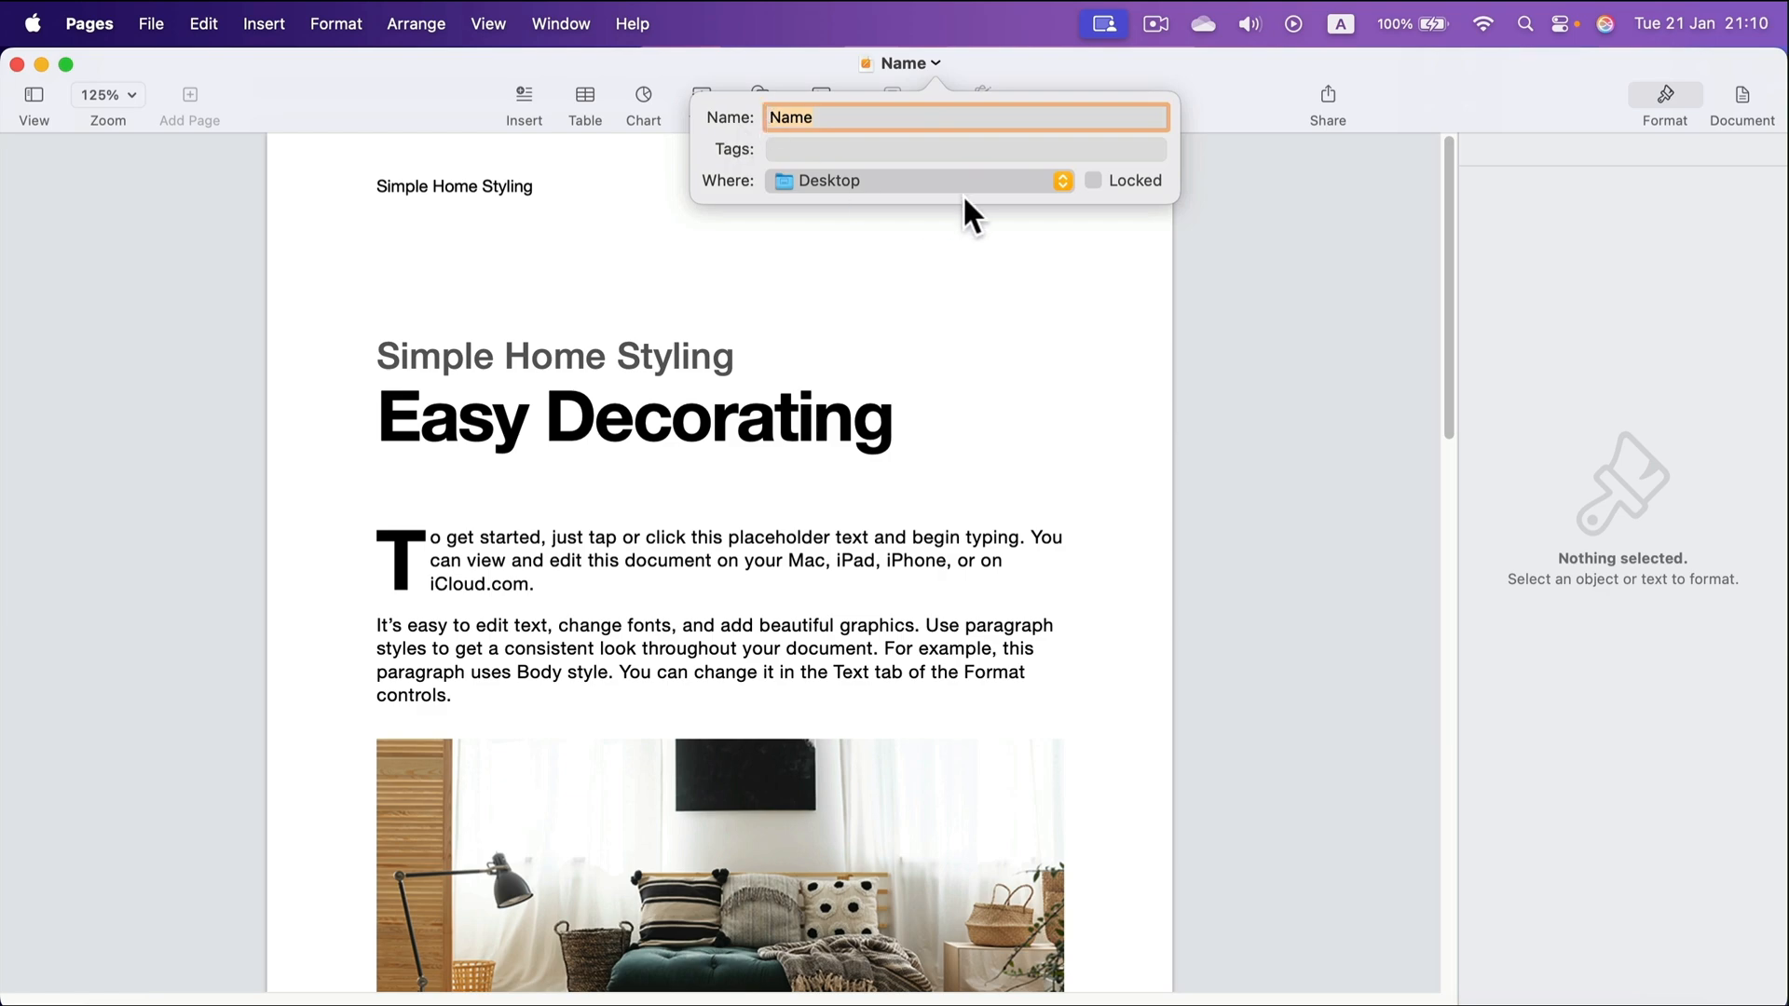
pyautogui.click(1064, 180)
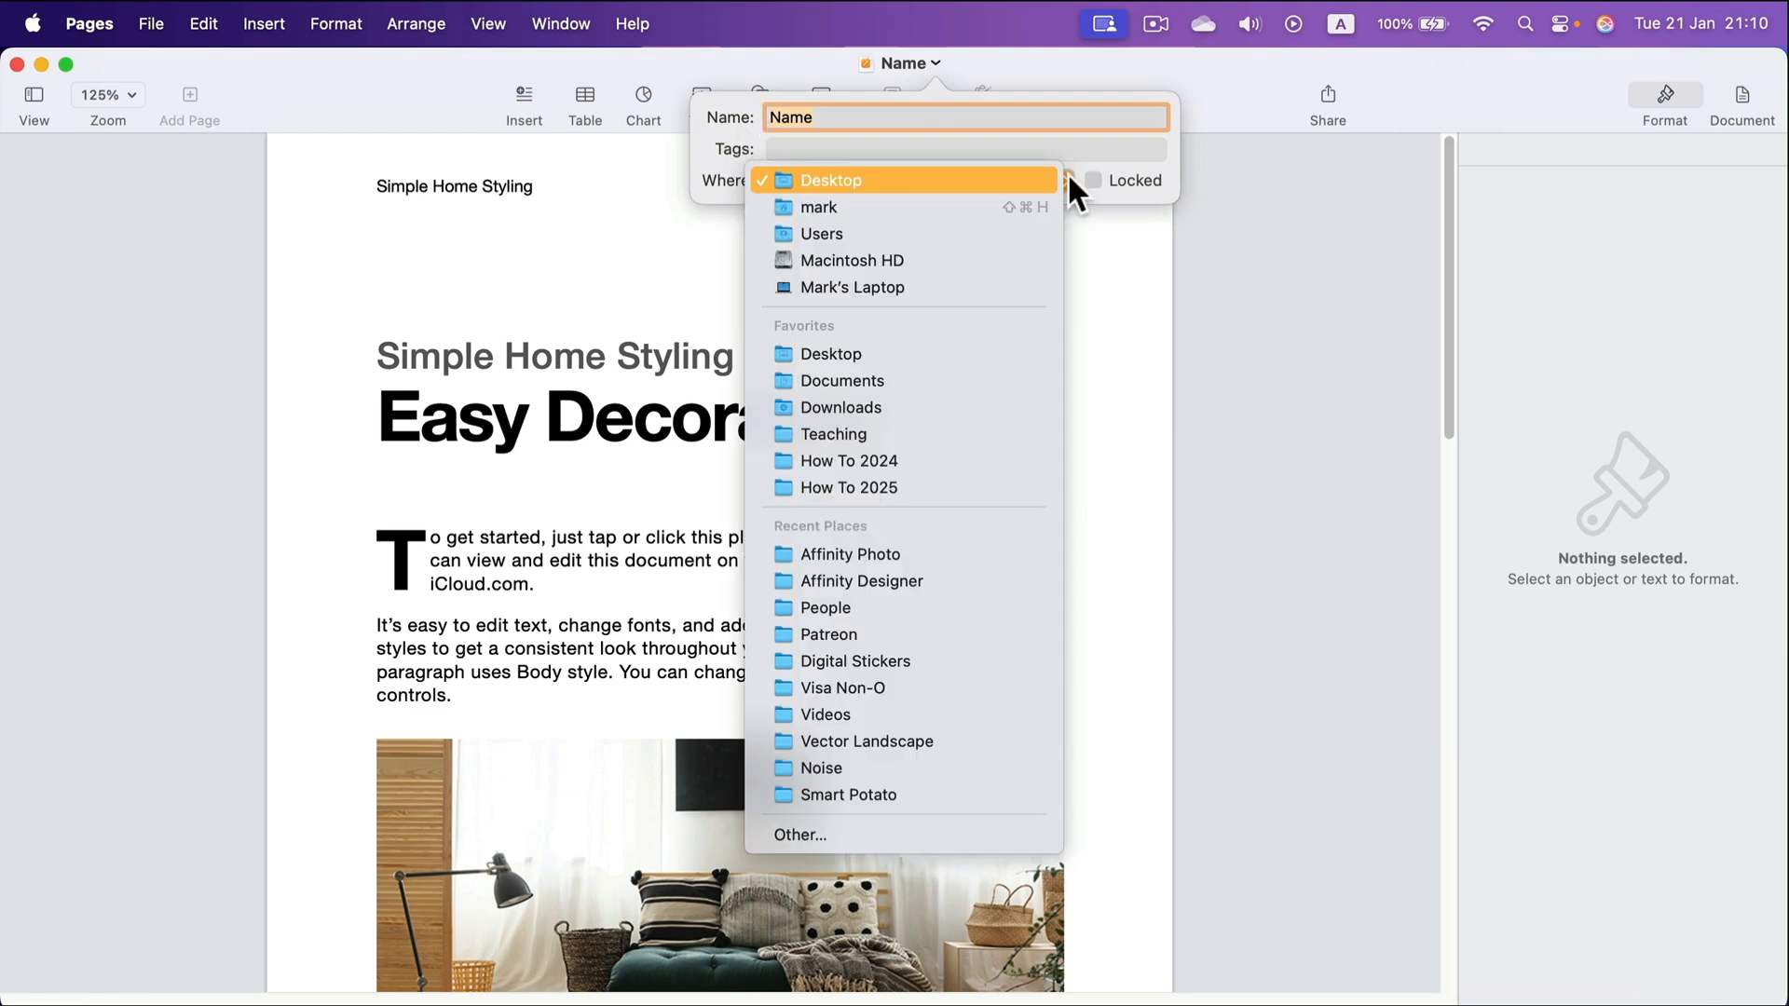
pyautogui.click(1069, 175)
pyautogui.click(767, 115)
pyautogui.write('New')
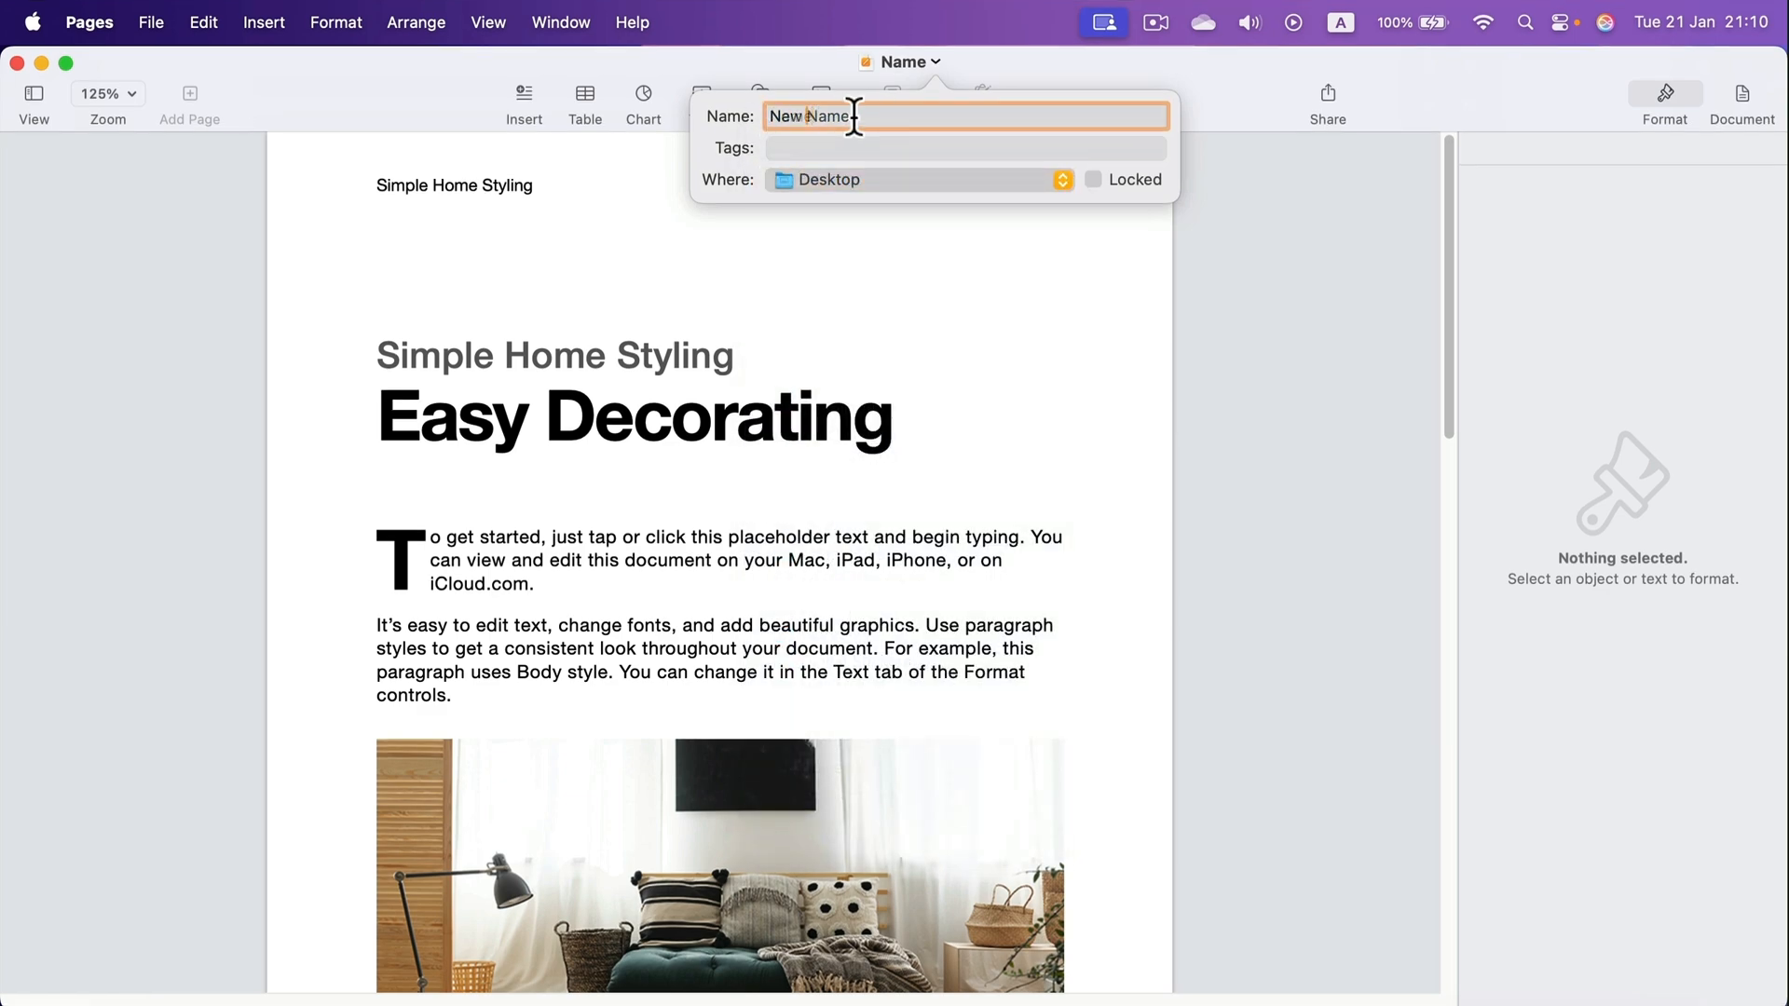
pyautogui.click(937, 226)
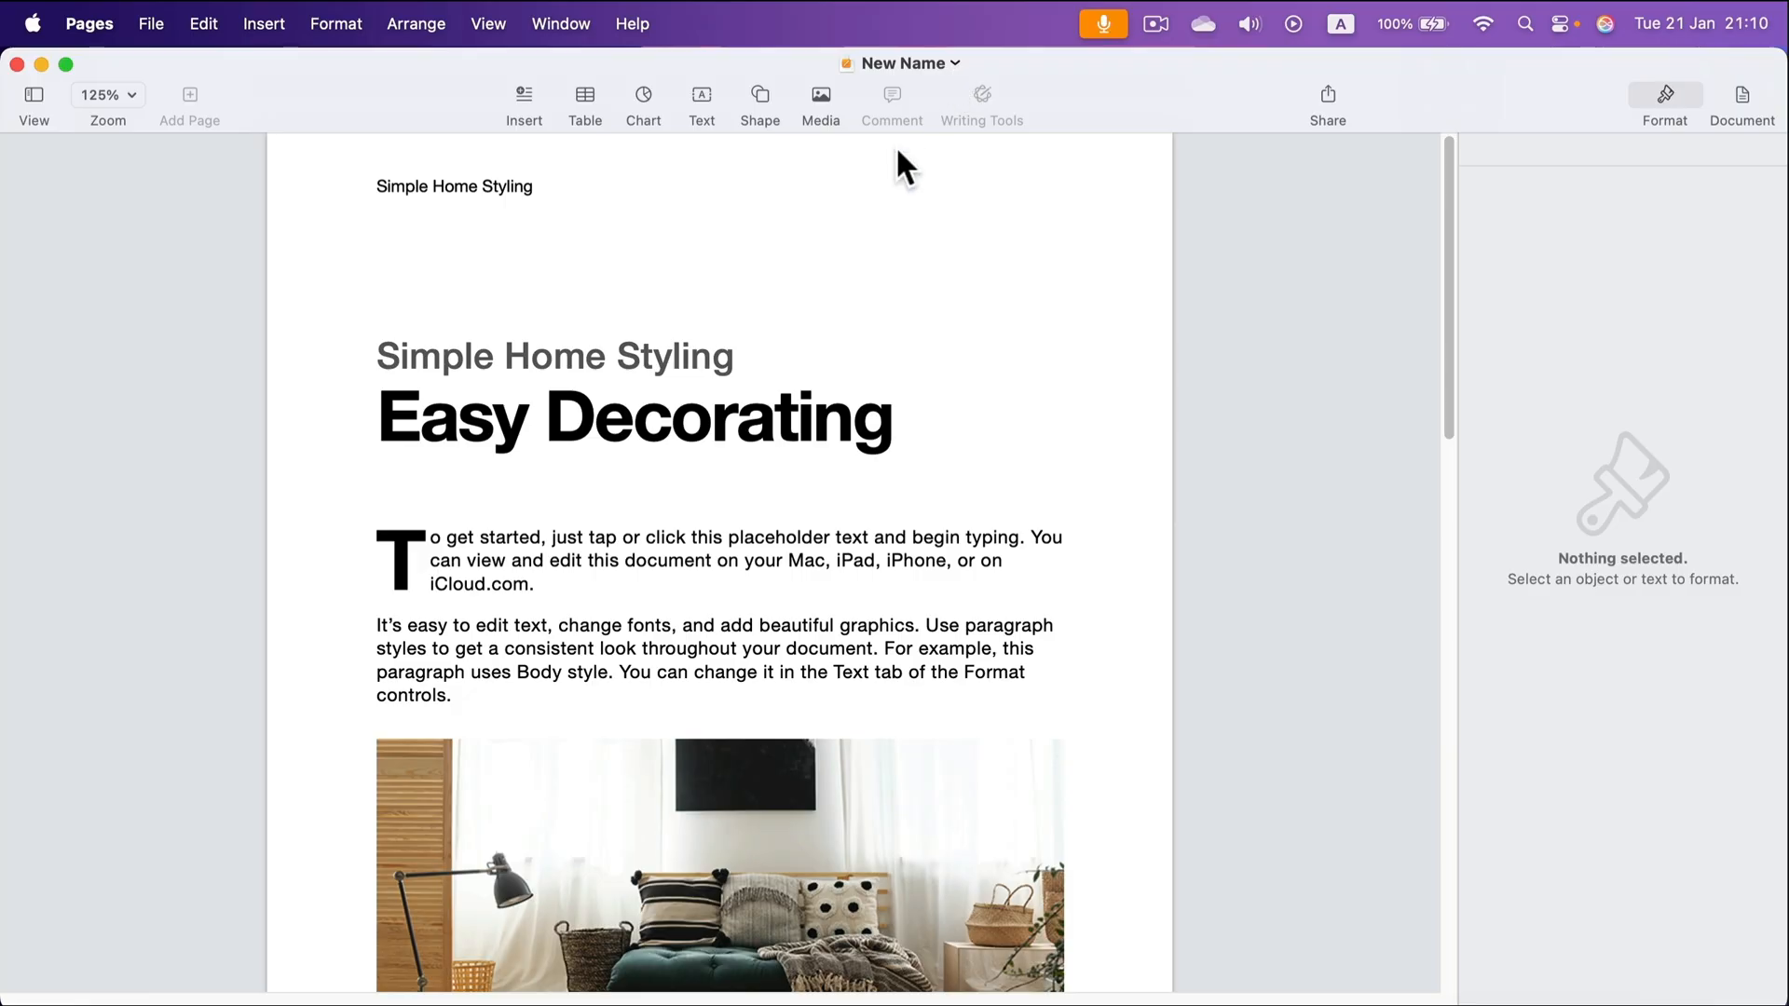
# Export the document as a PDF with Best image quality to the Desktop as "New Name"
pyautogui.click(144, 22)
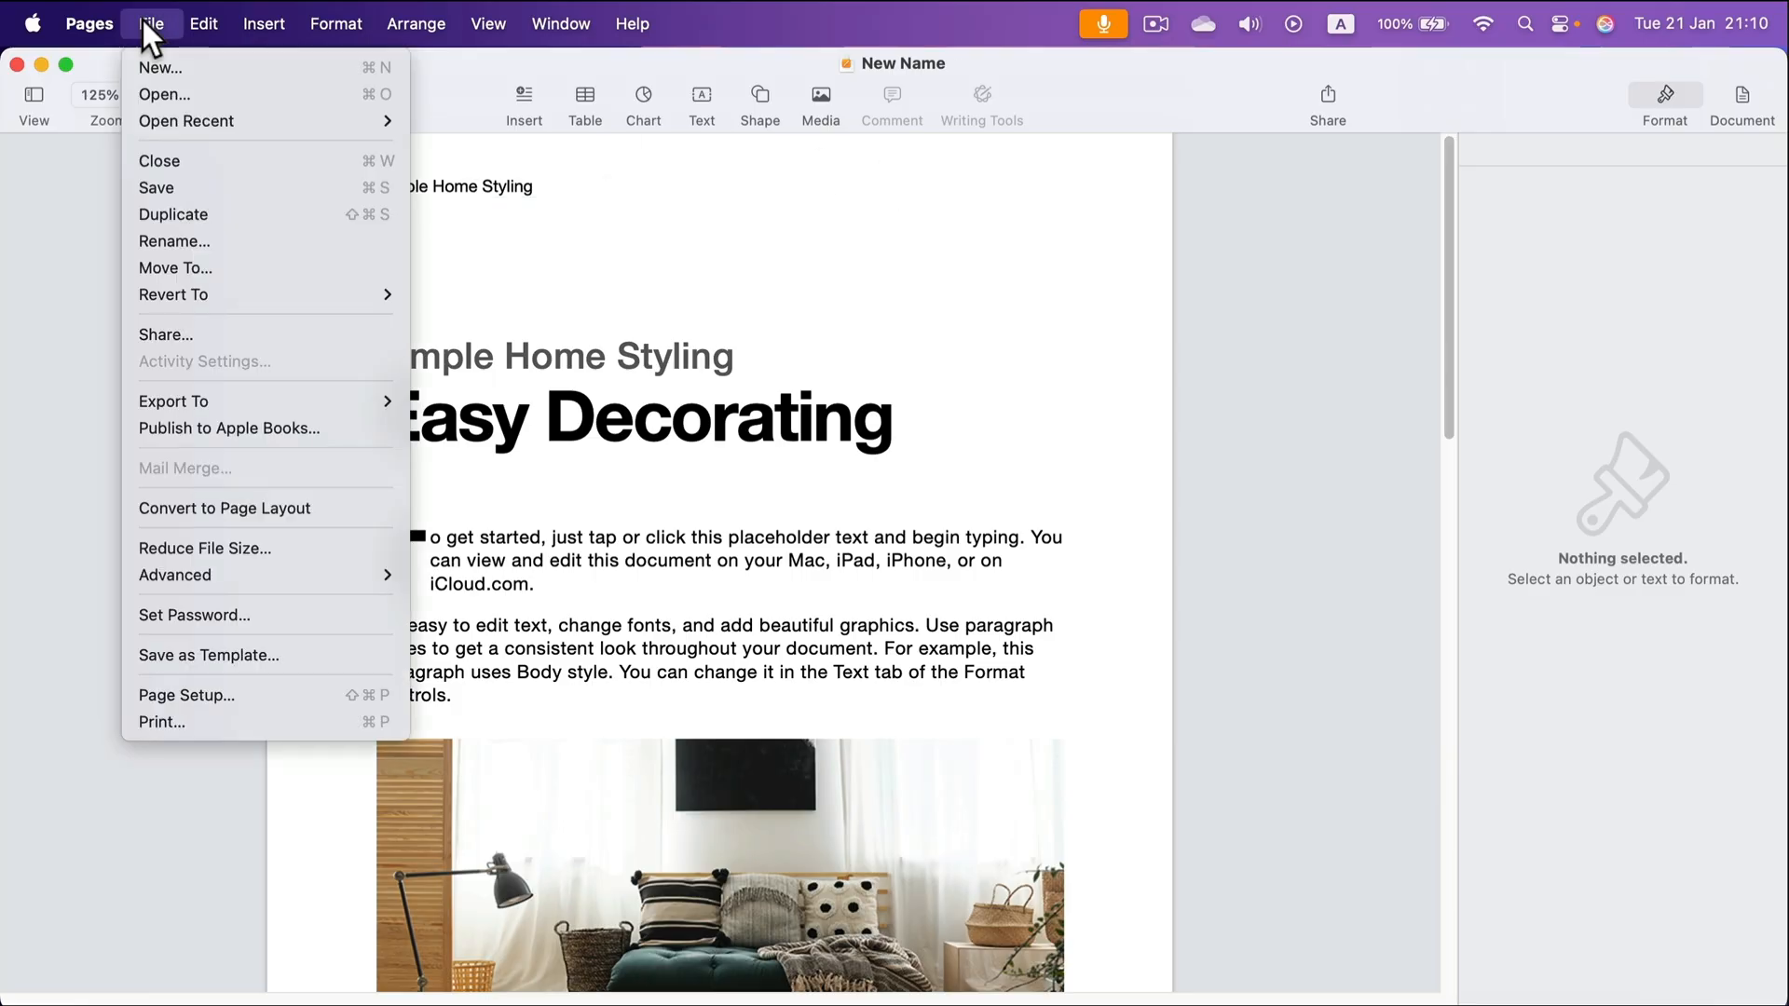
pyautogui.moveTo(197, 396)
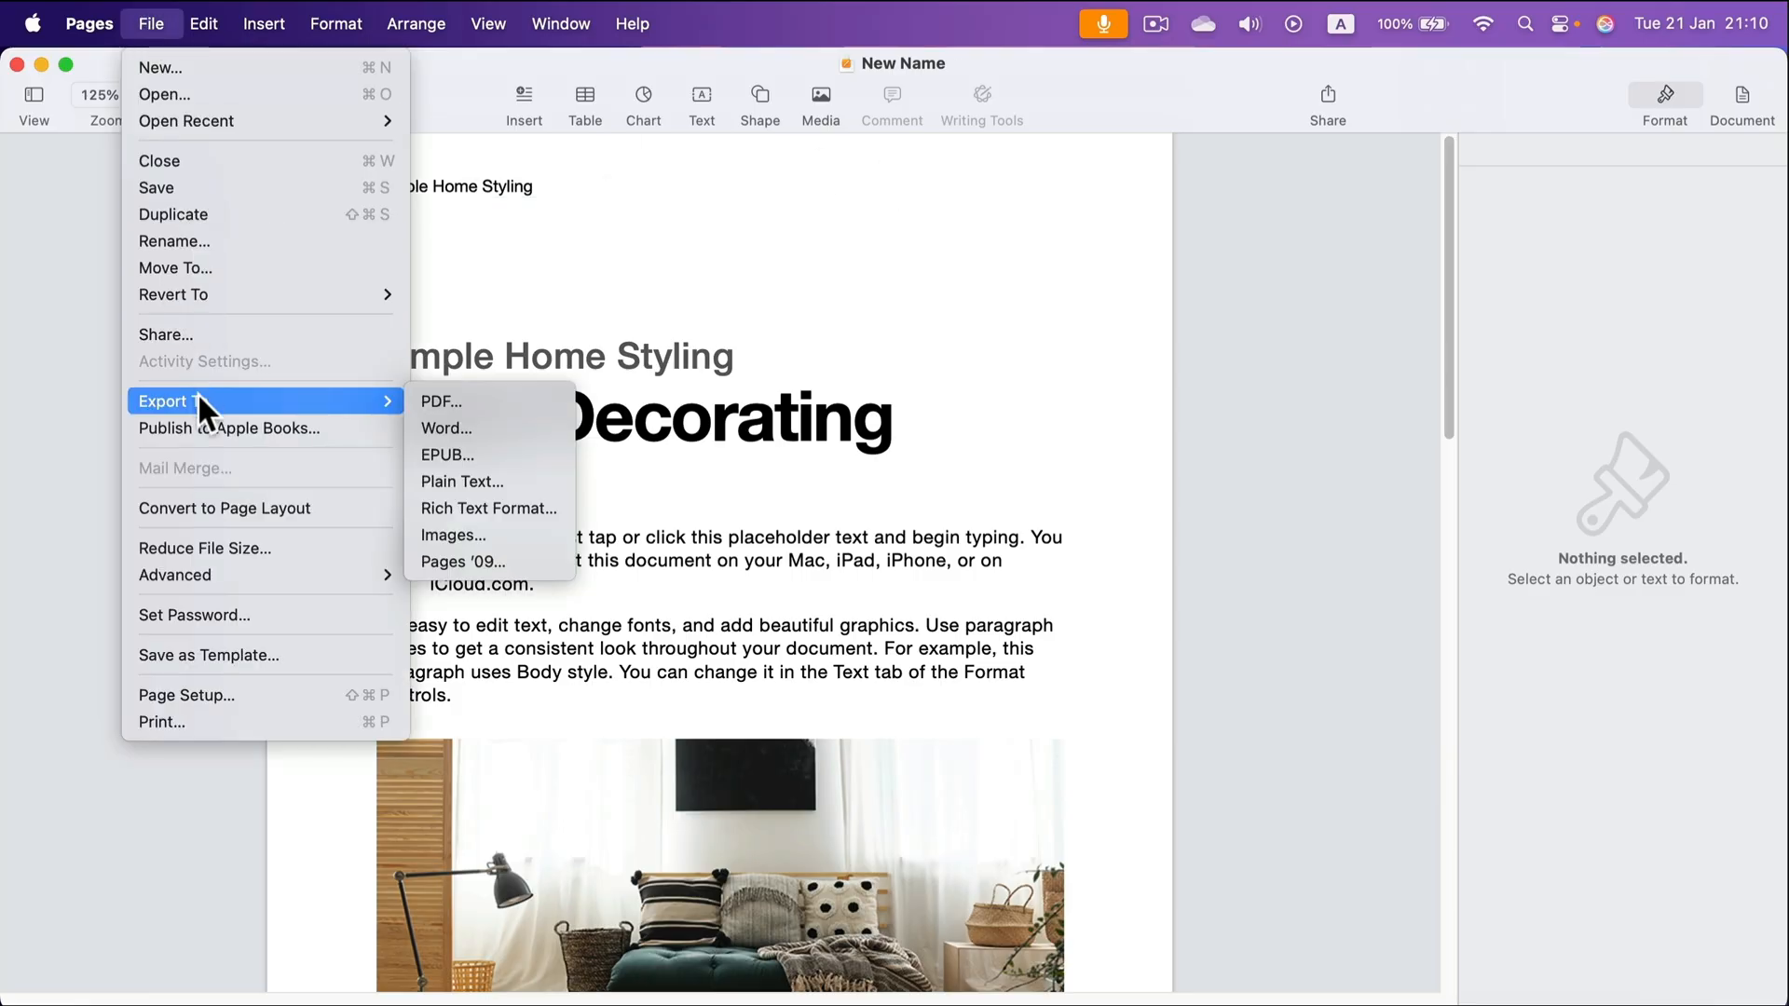
pyautogui.click(451, 398)
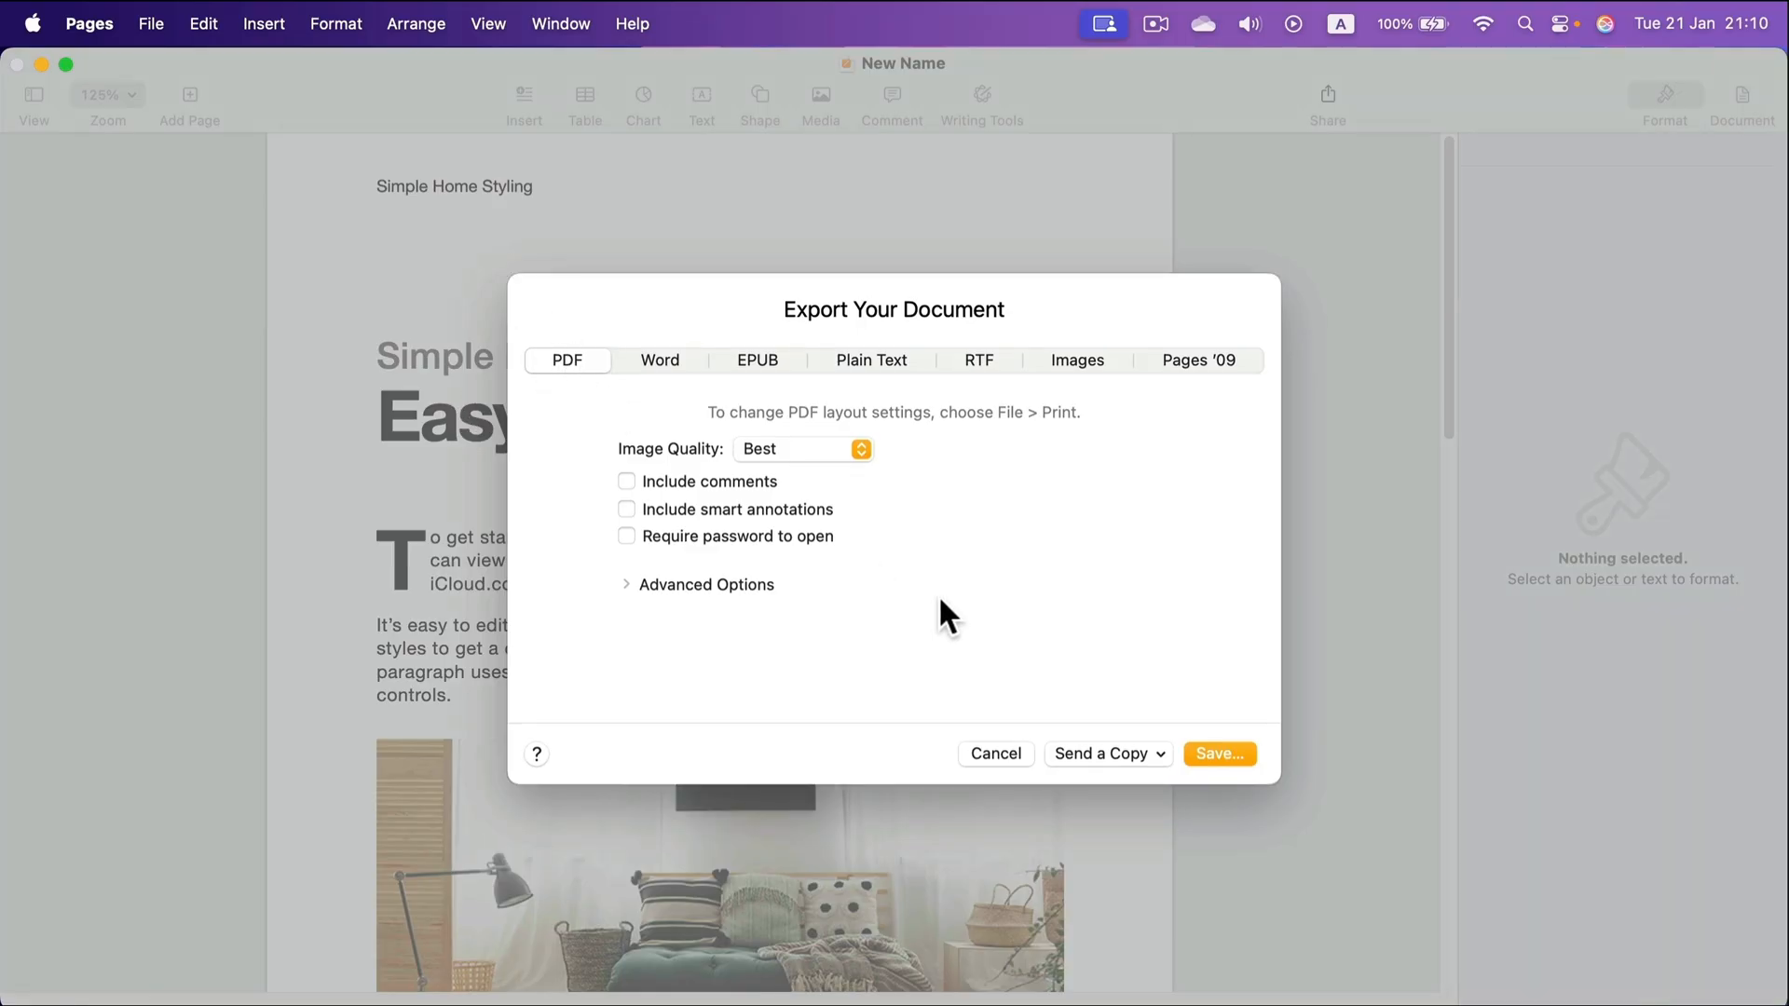
pyautogui.click(1228, 754)
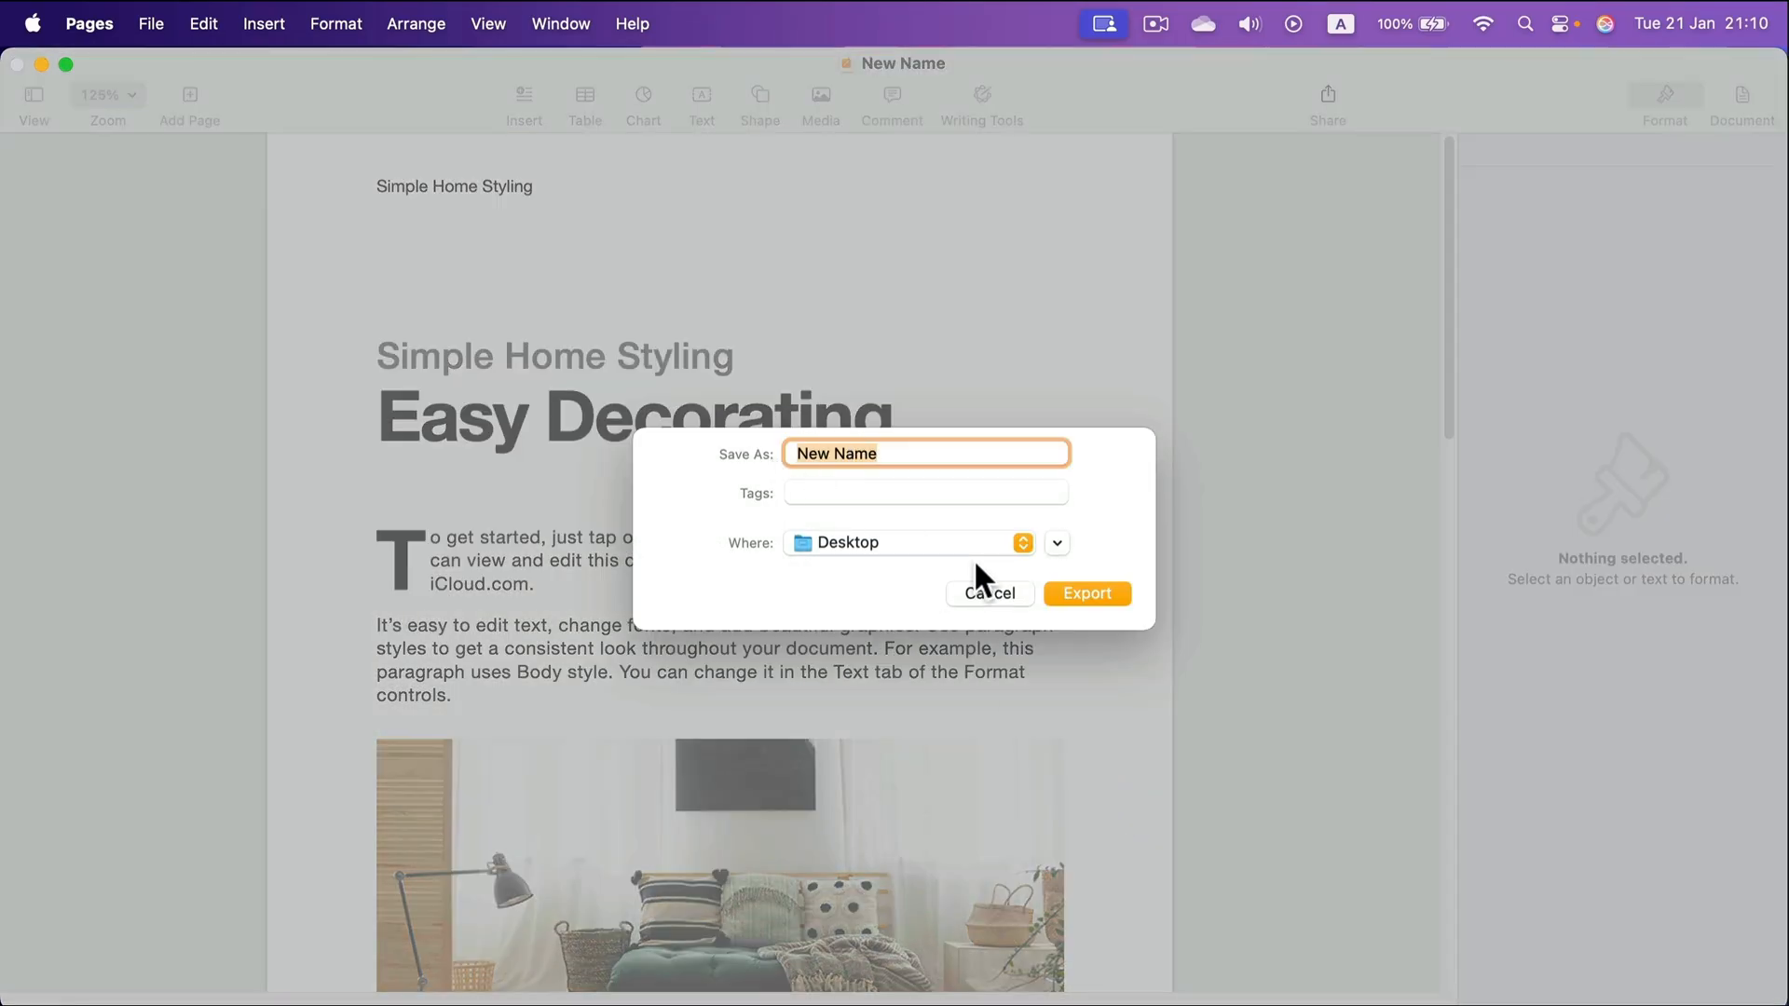
pyautogui.click(1110, 601)
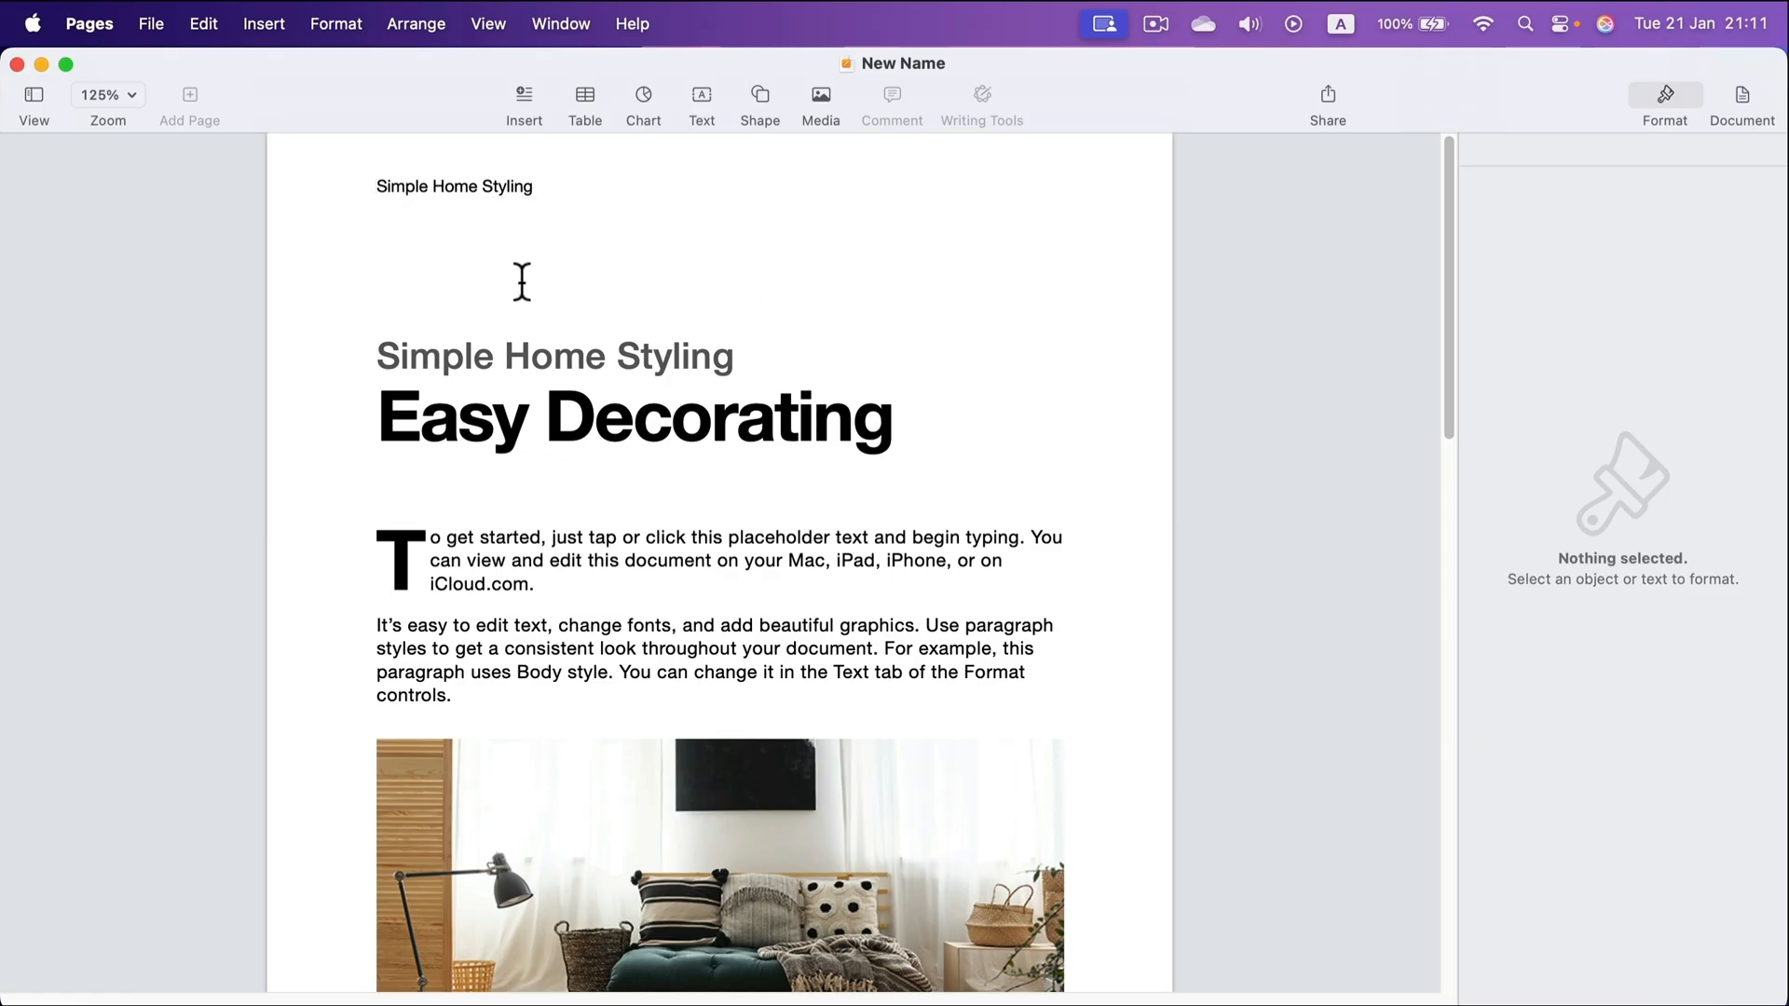
# Export the document in Word format to the Desktop as "New Name" and dismiss the export notice
pyautogui.click(160, 20)
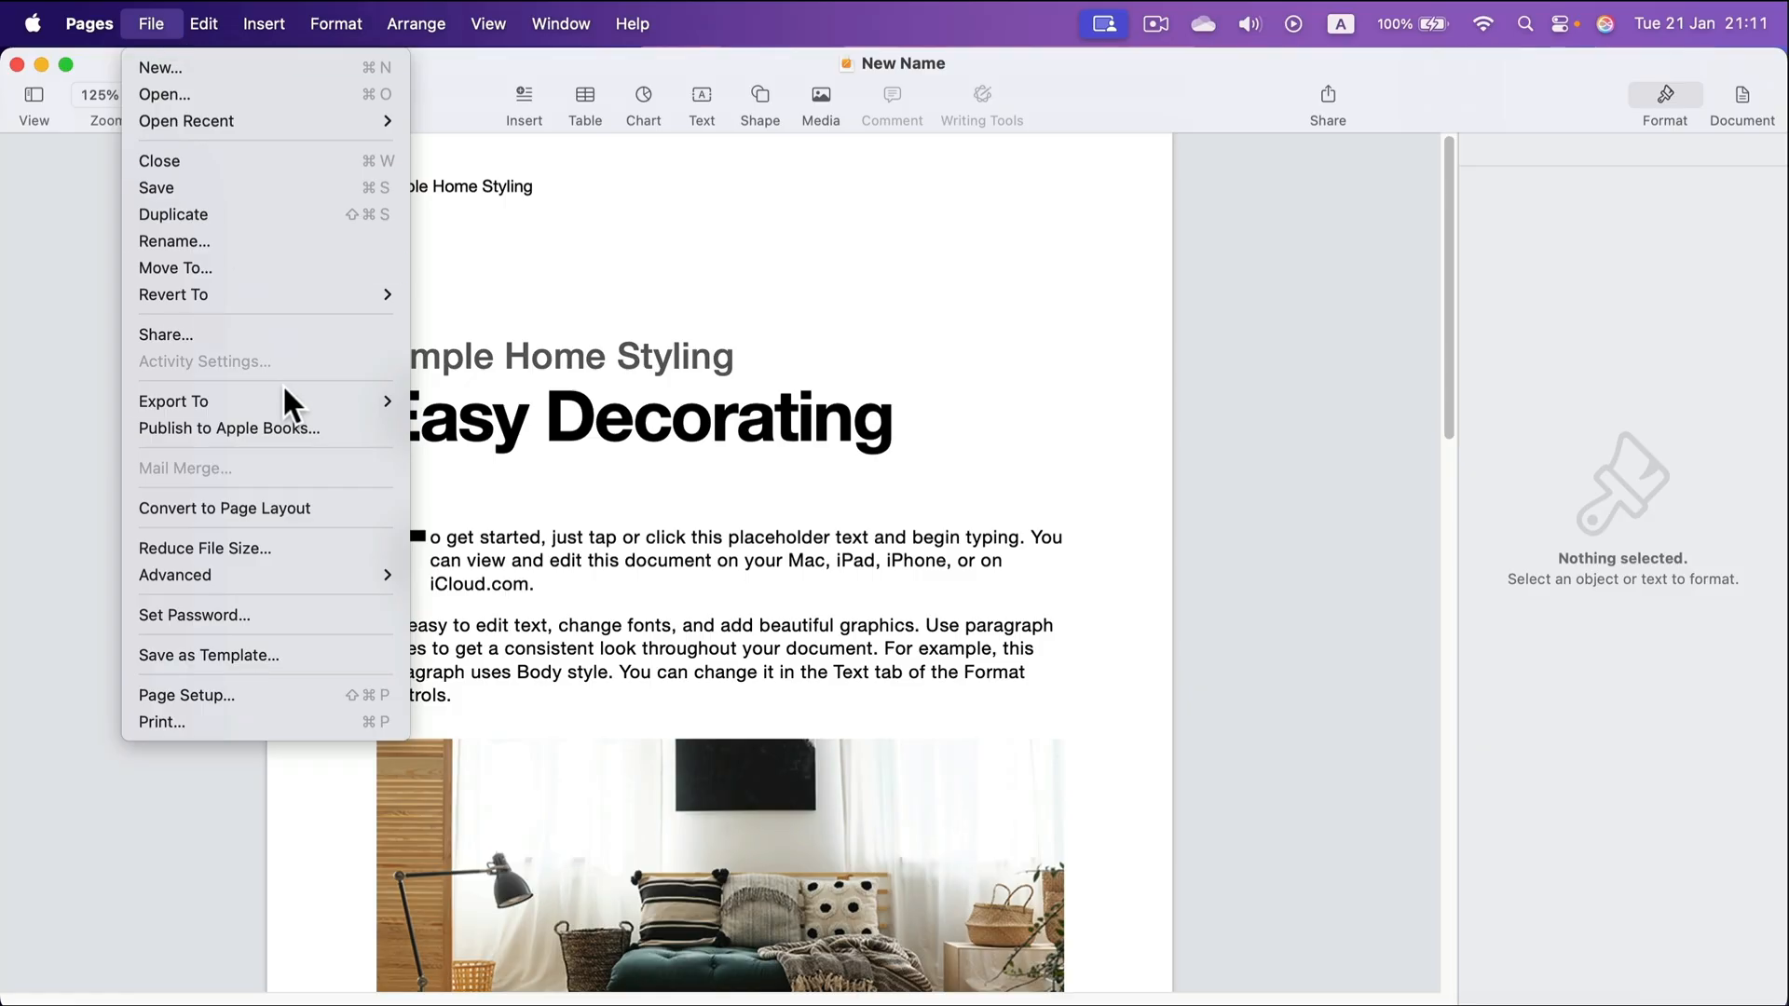
pyautogui.moveTo(283, 393)
pyautogui.click(463, 428)
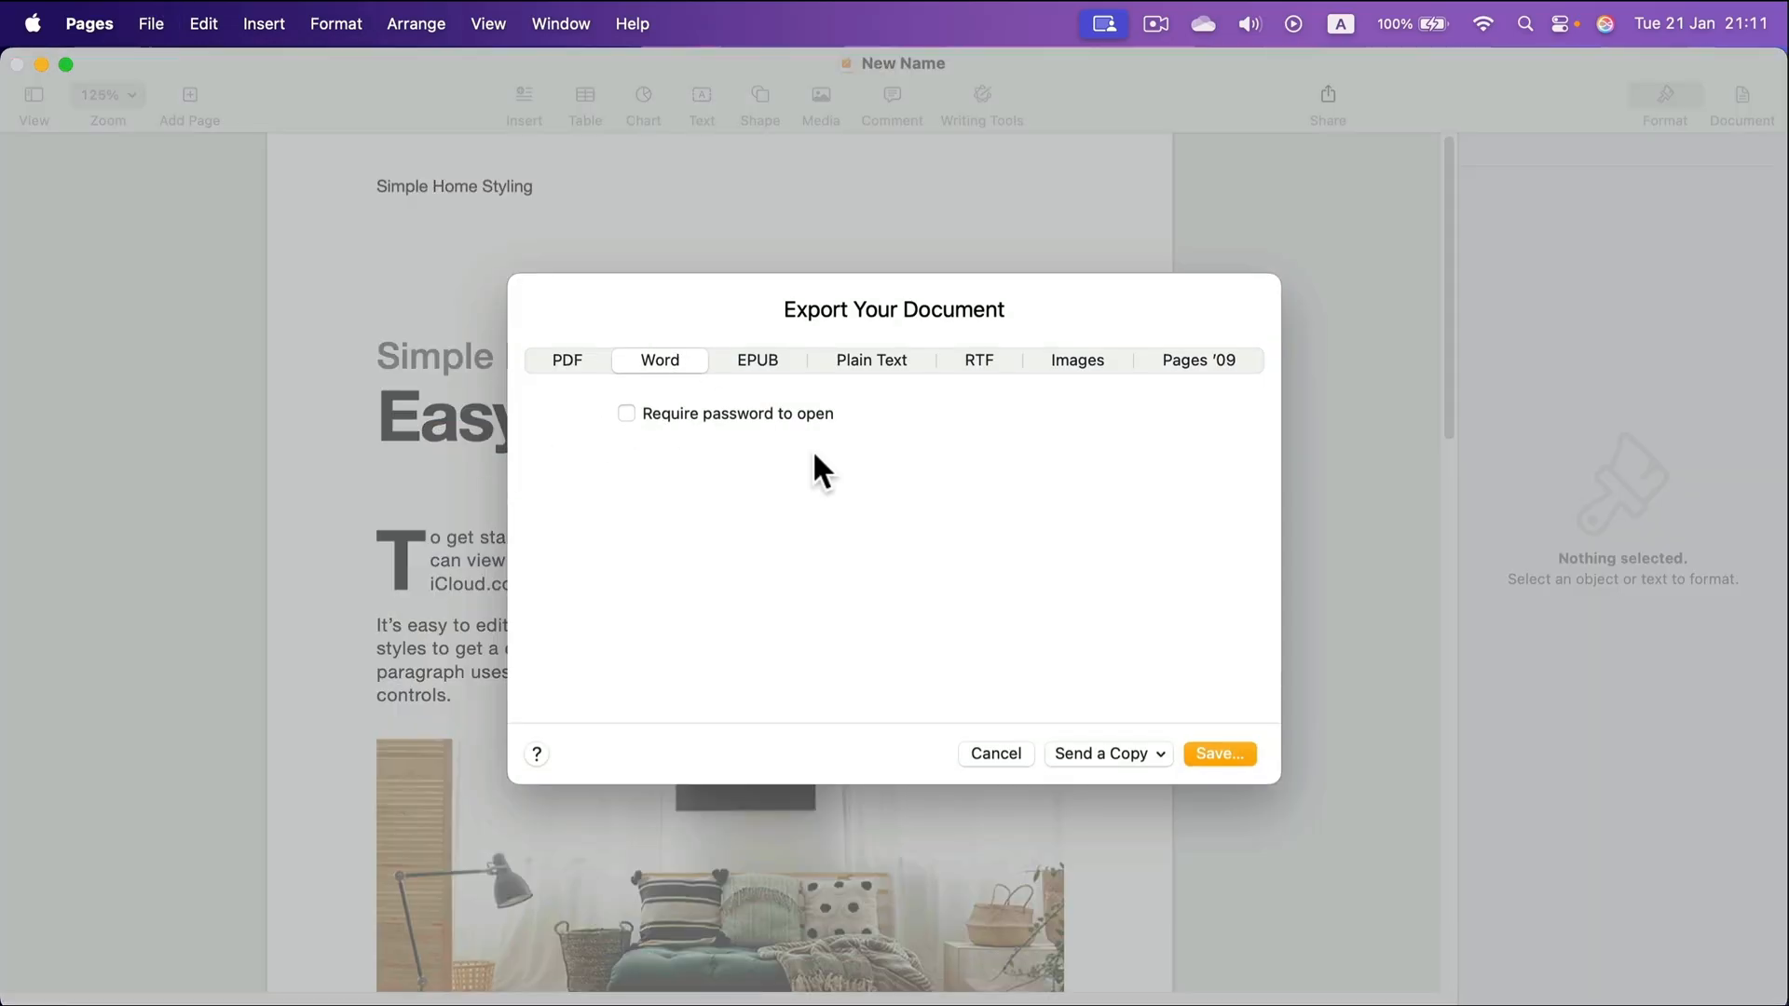
pyautogui.click(1226, 753)
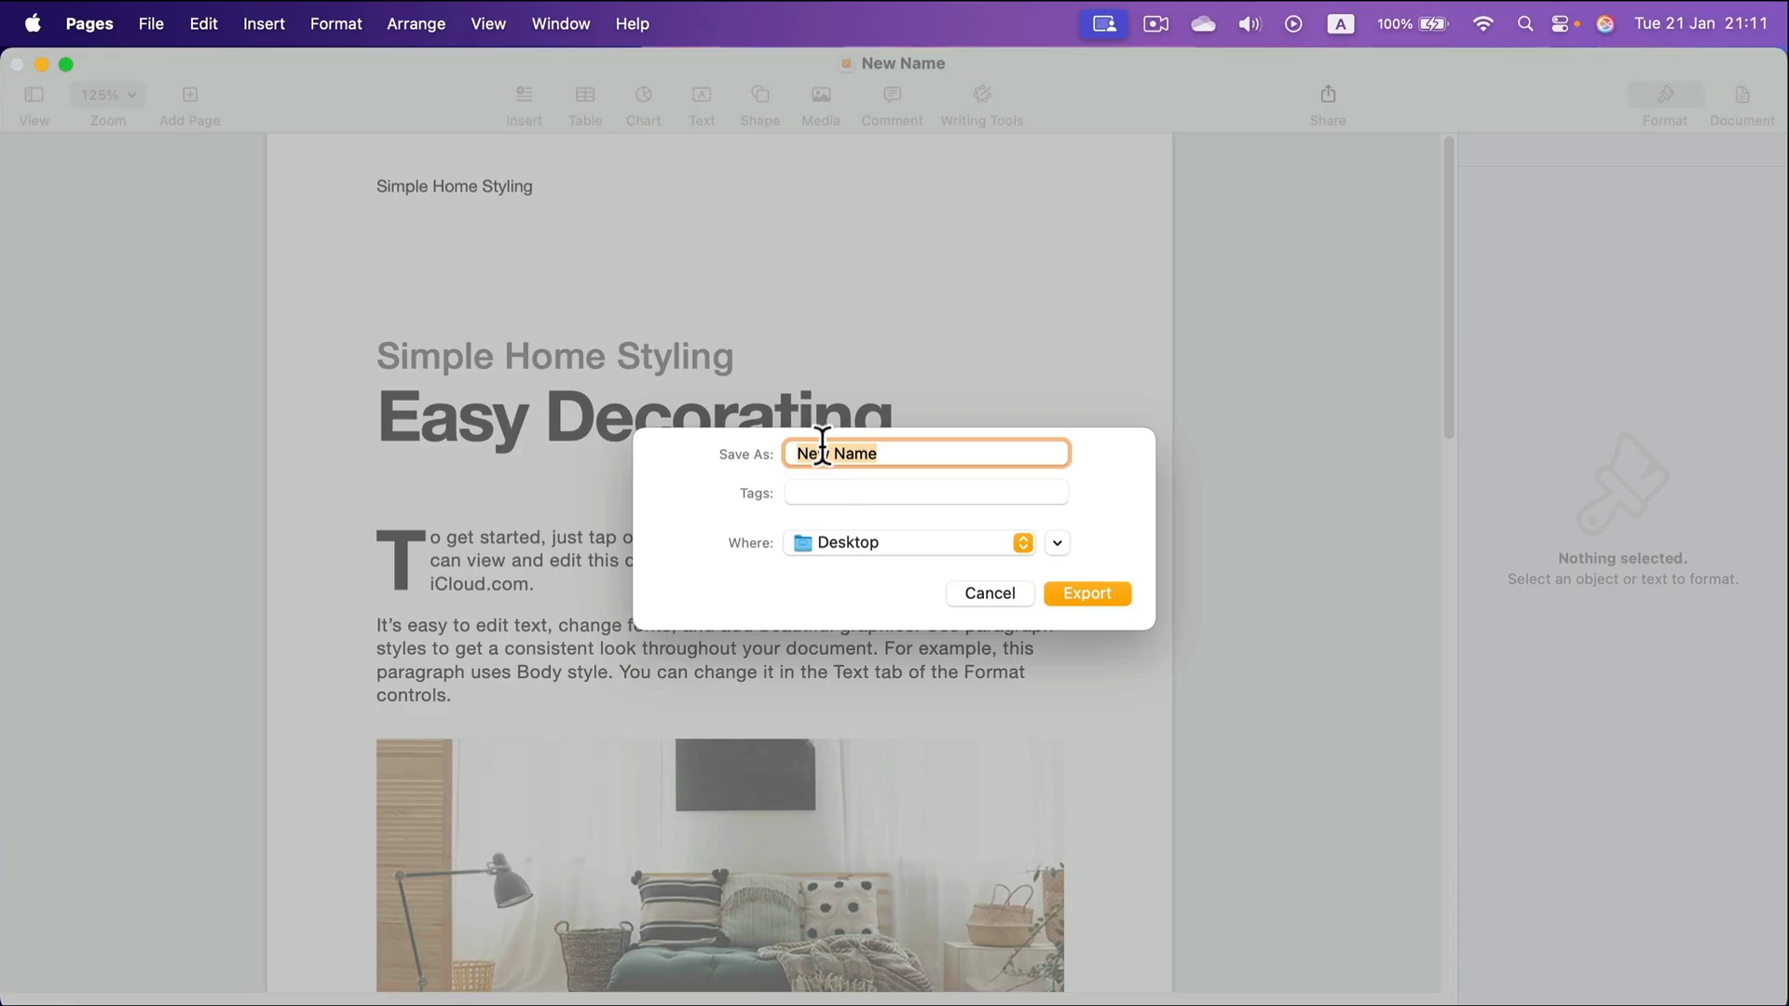
pyautogui.click(1085, 596)
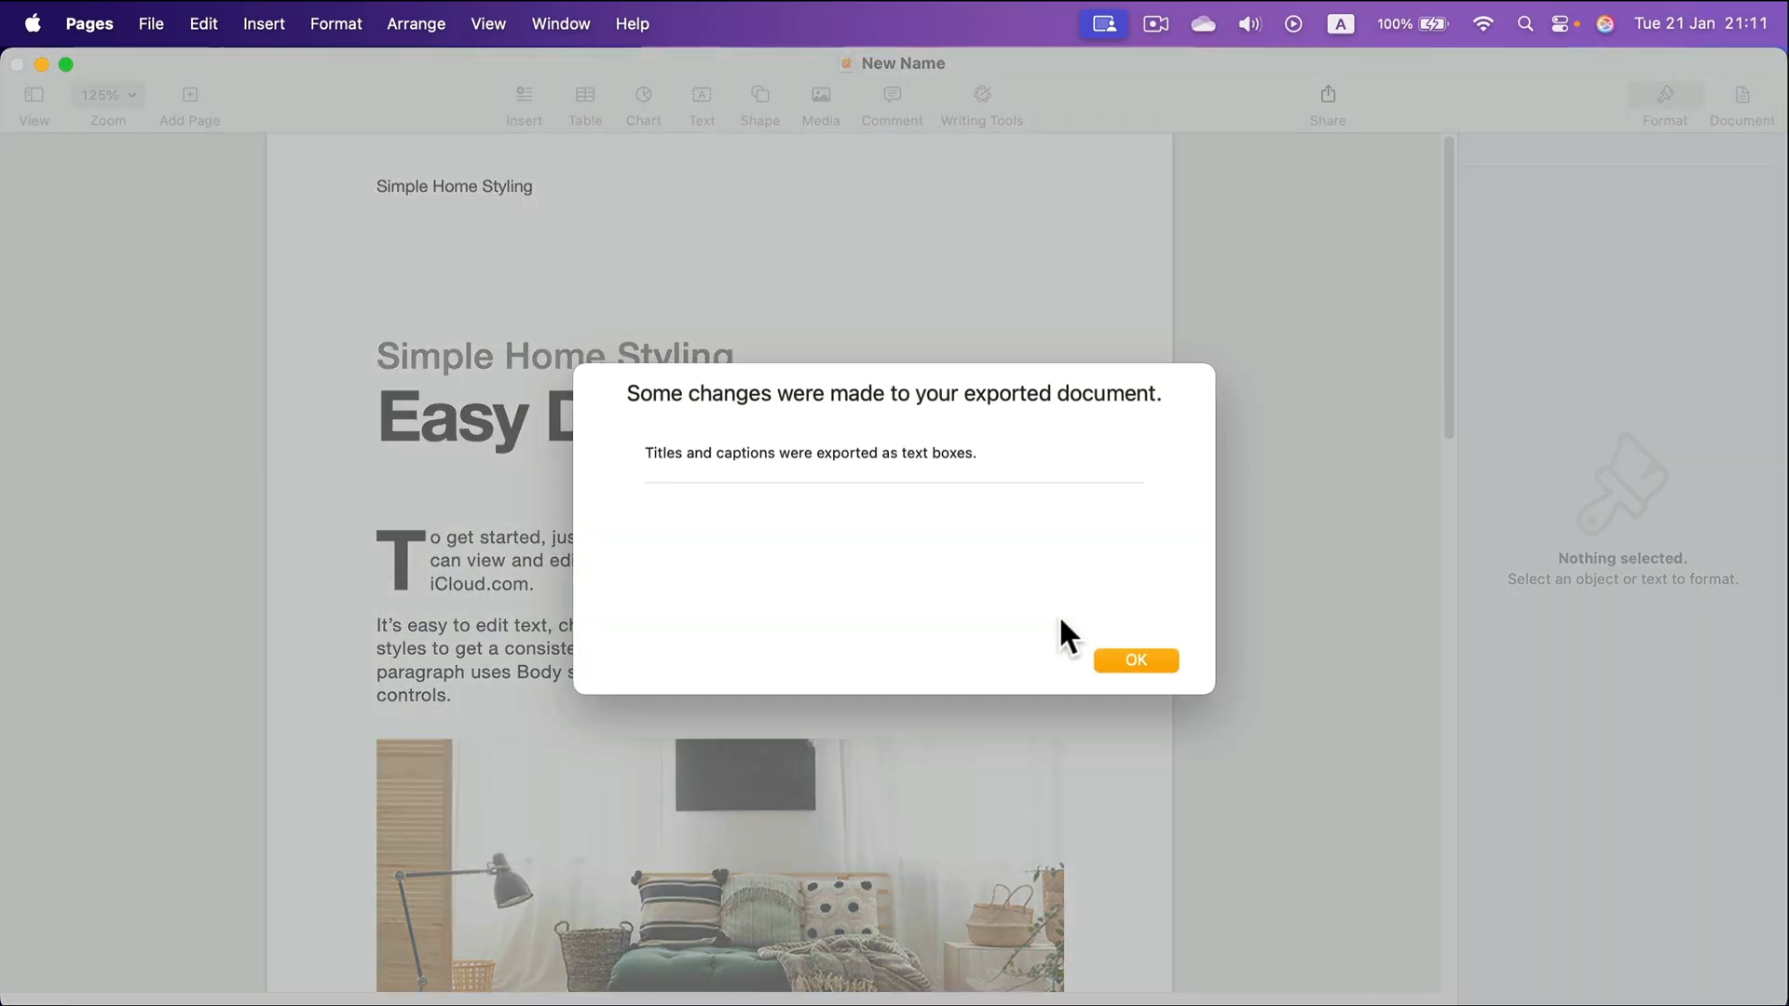
pyautogui.click(1146, 660)
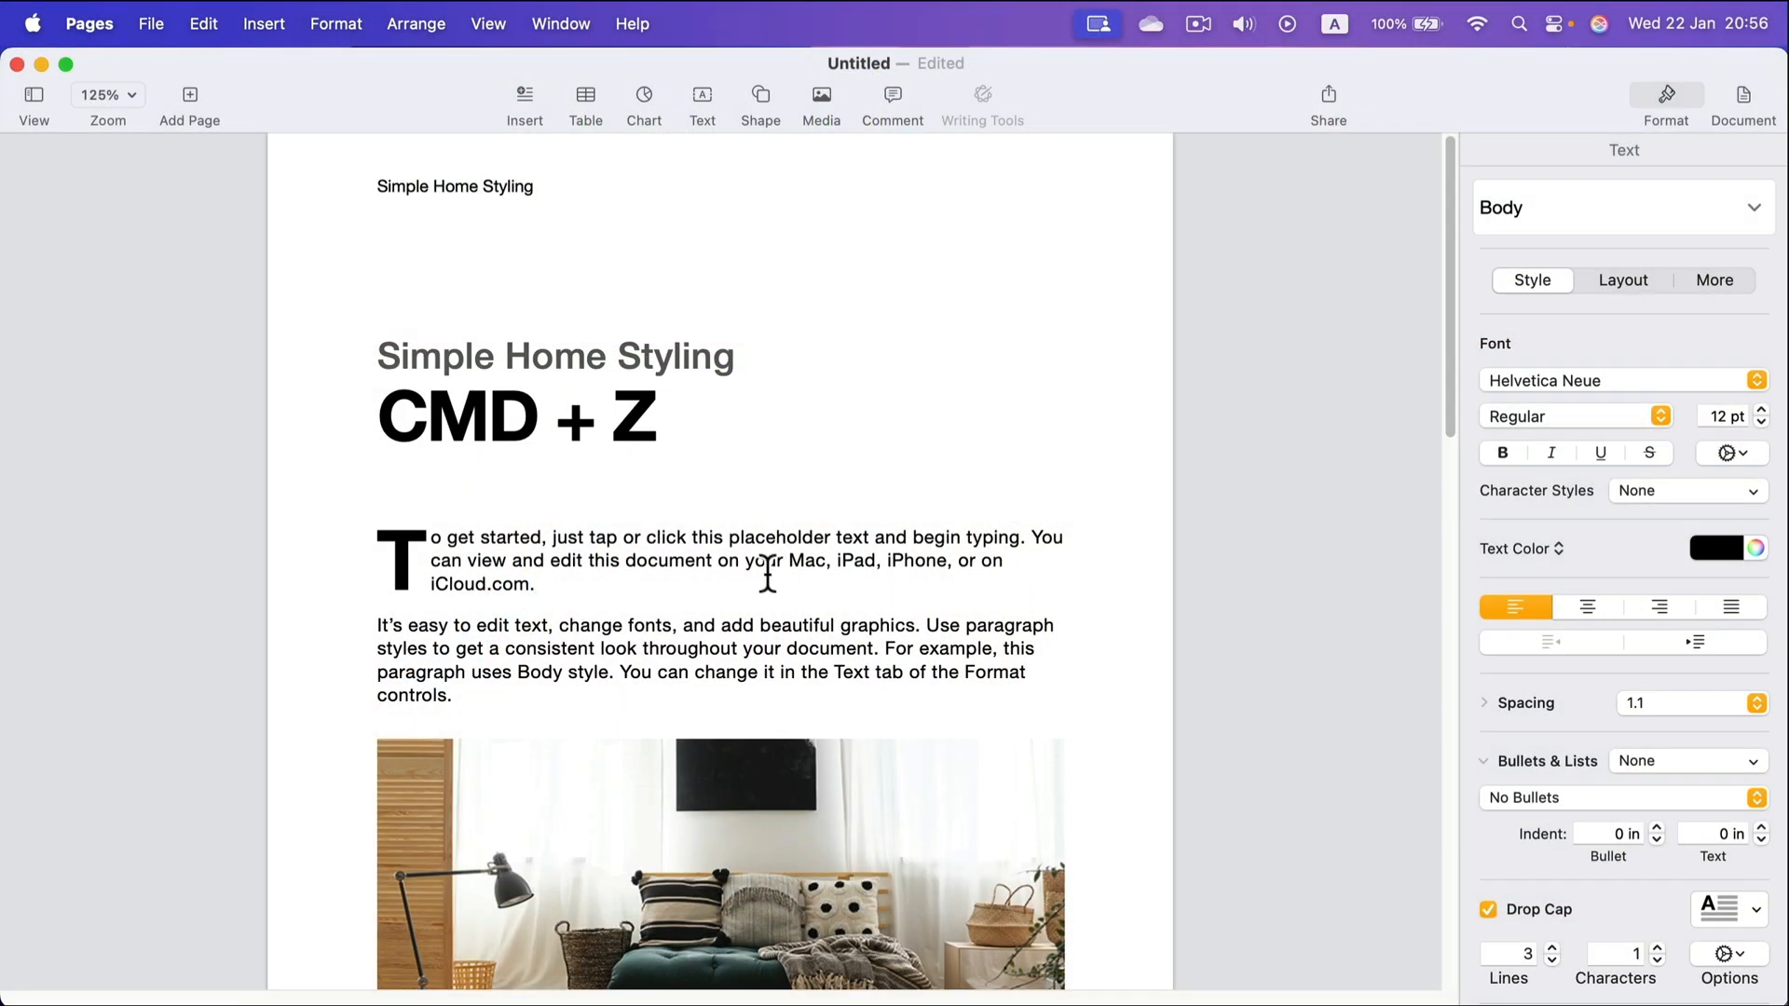
# Delete the "It's easy to edit text" paragraph, the room photo and the "To add photos" paragraph
pyautogui.scroll(-1, 766, 567)
pyautogui.tripleClick(671, 596)
pyautogui.press('BackSpace')
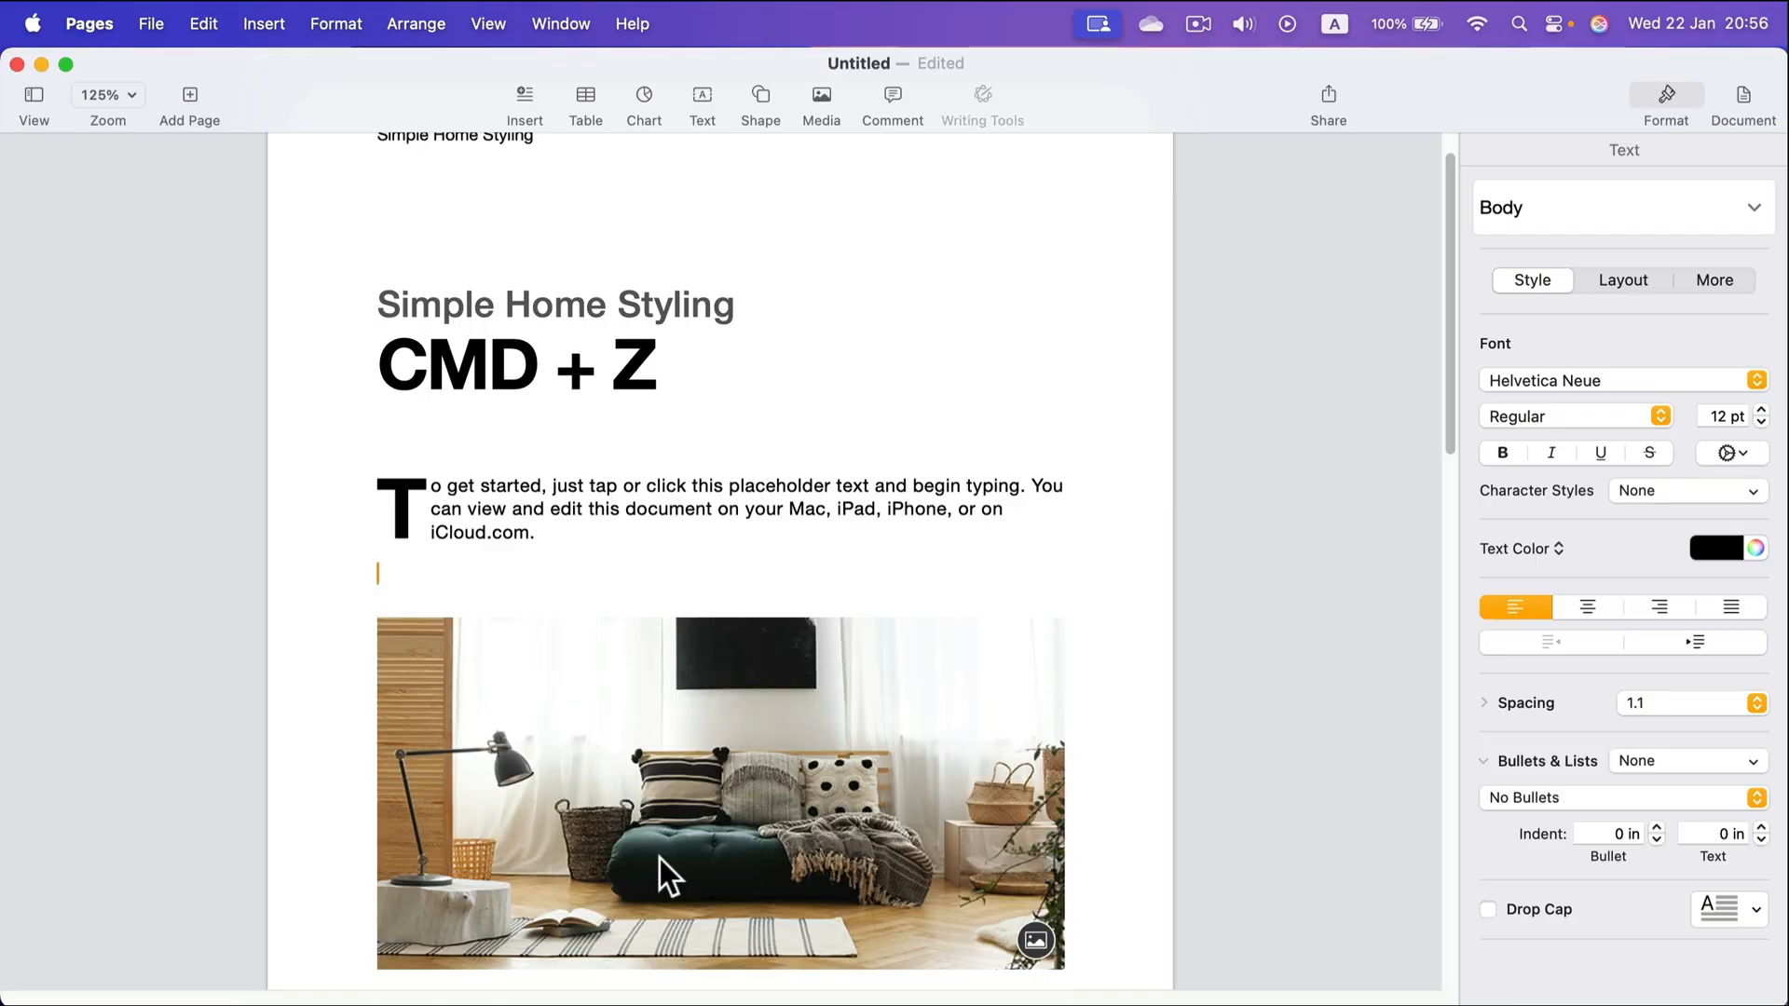
pyautogui.click(671, 709)
pyautogui.press('BackSpace')
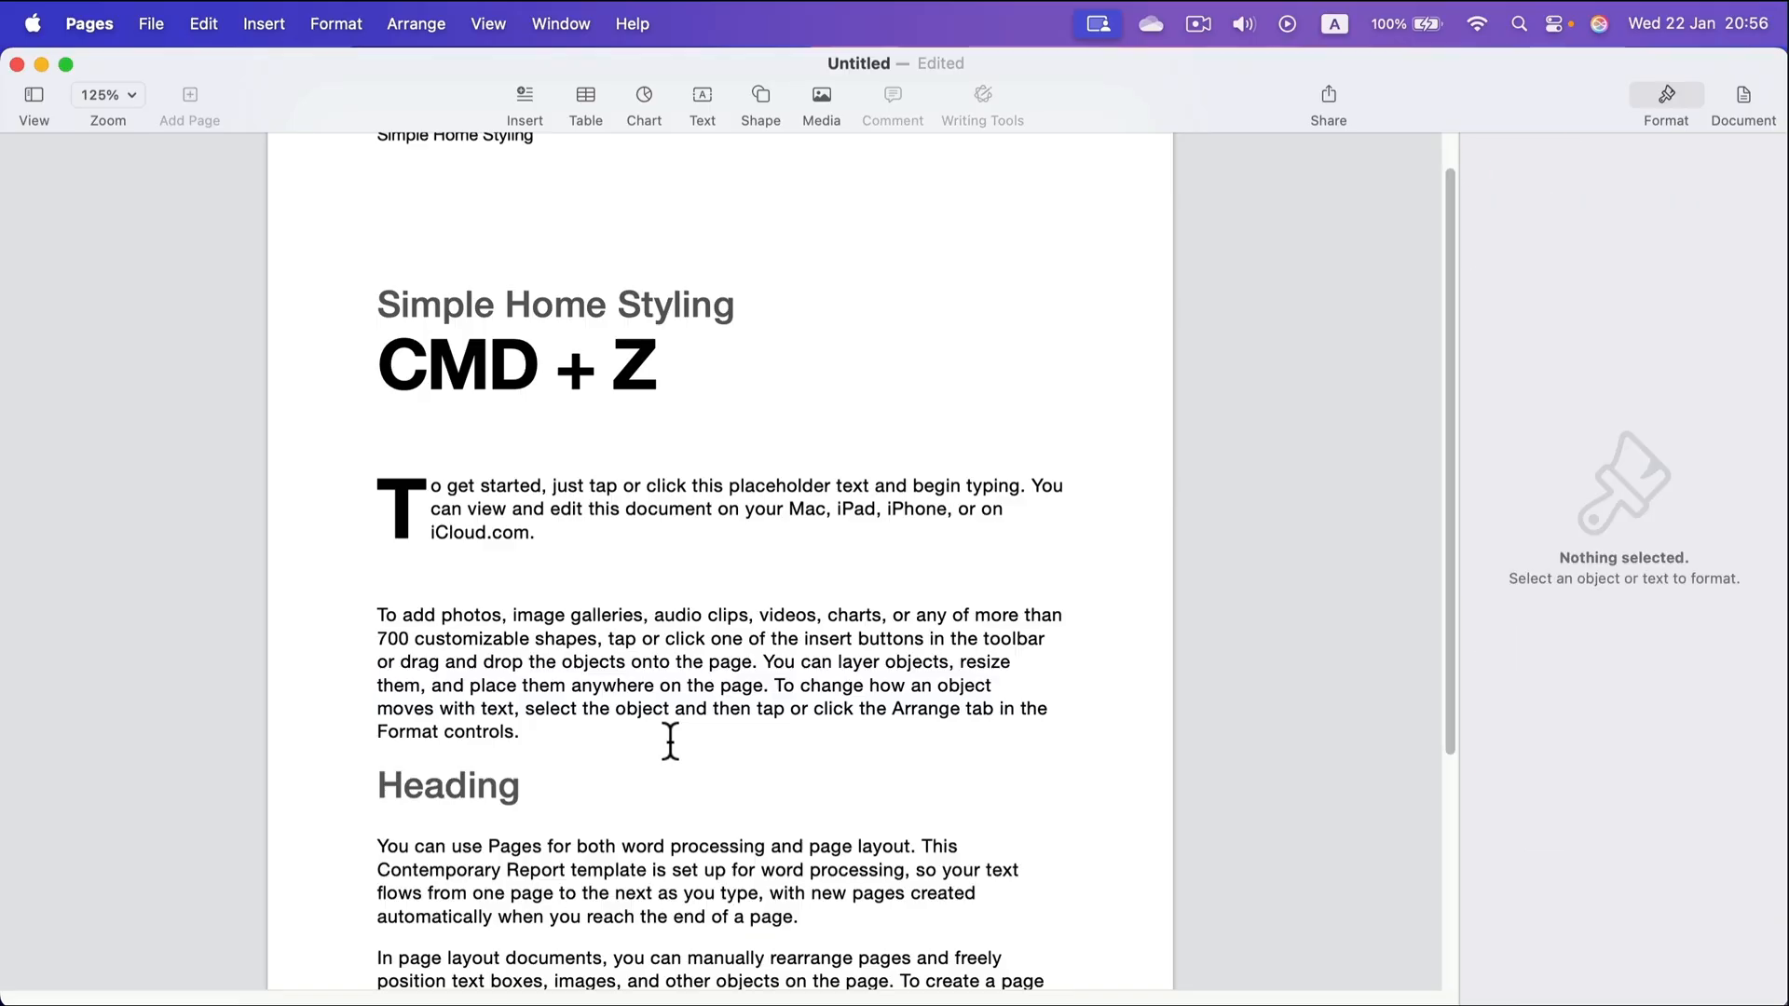
pyautogui.tripleClick(687, 675)
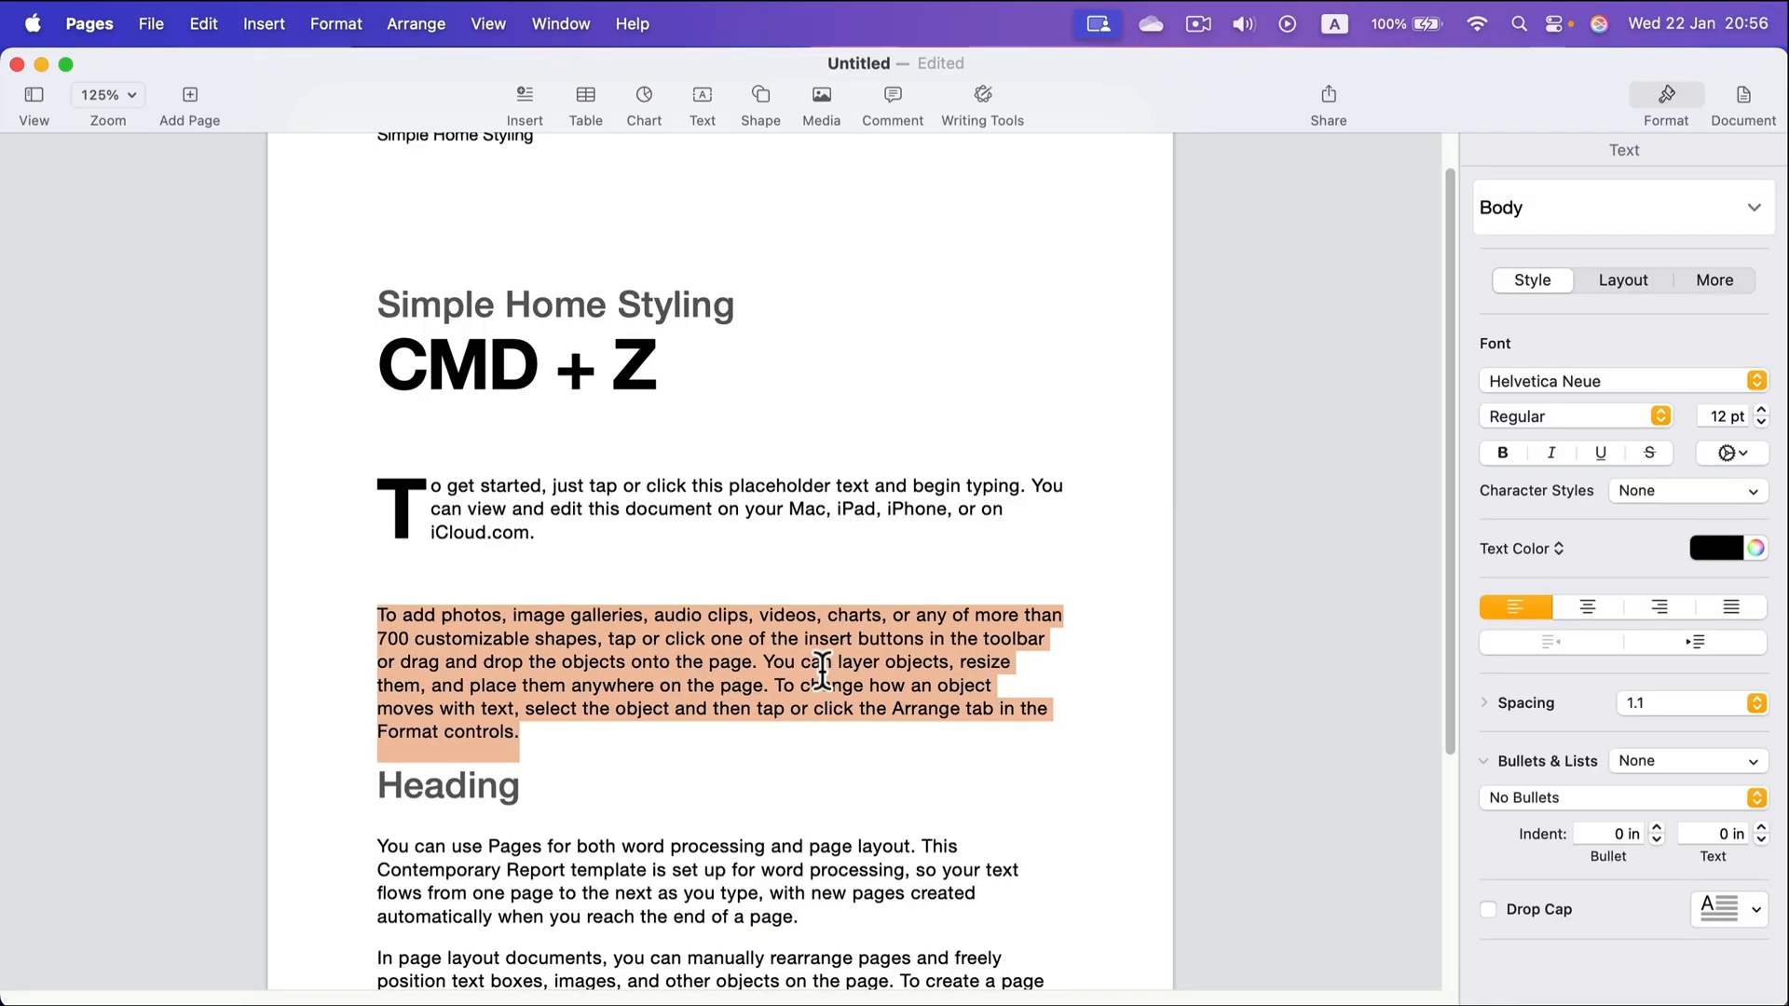
pyautogui.press('BackSpace')
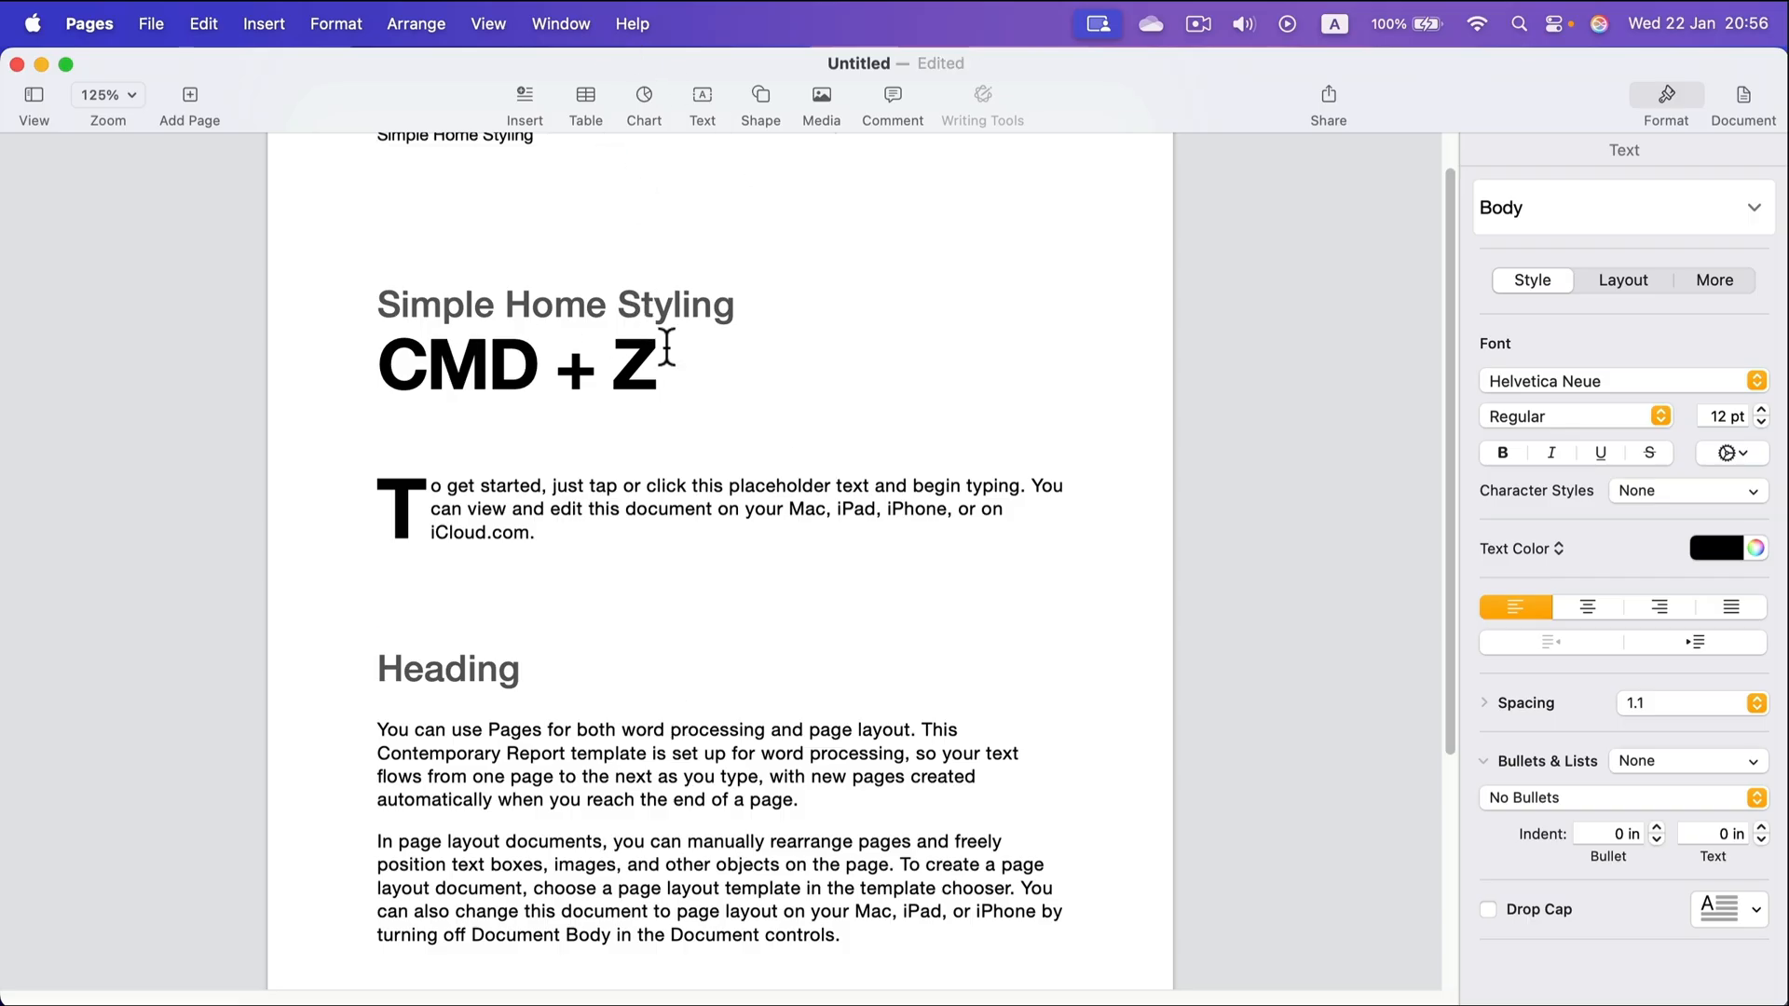
# Undo the last three deletions to restore both body paragraphs and the room photo
pyautogui.moveTo(387, 359); pyautogui.dragTo(657, 364)
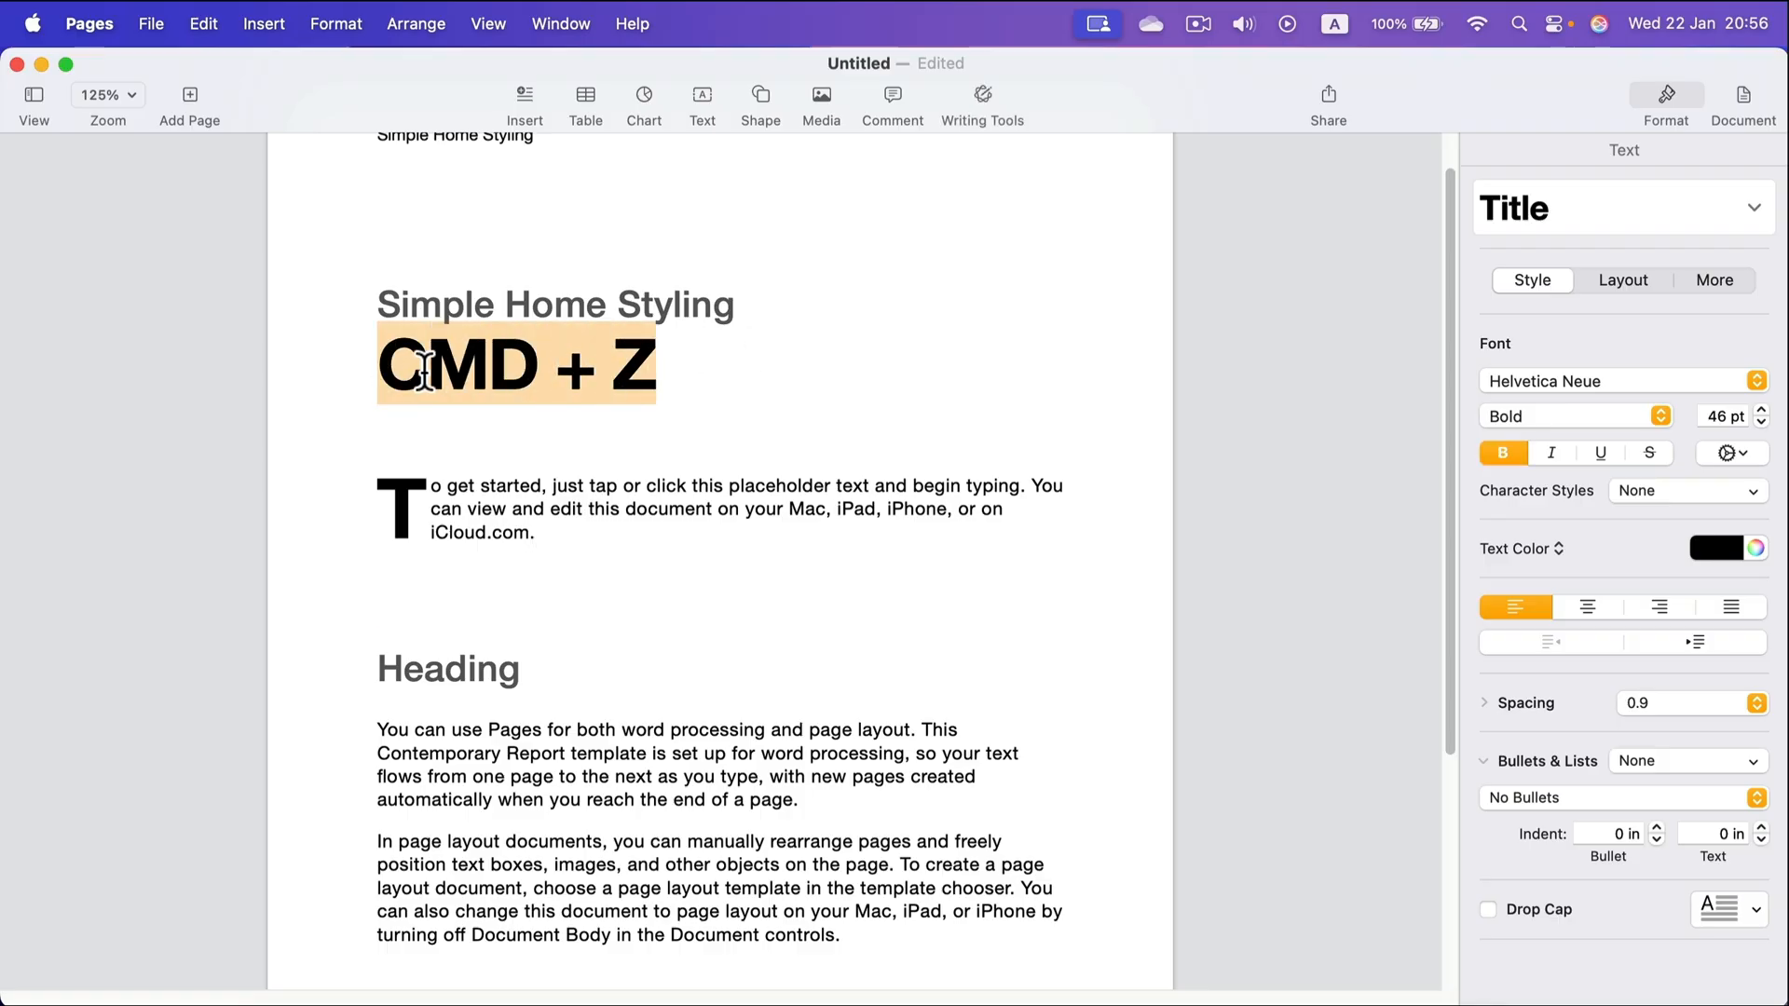
pyautogui.click(425, 593)
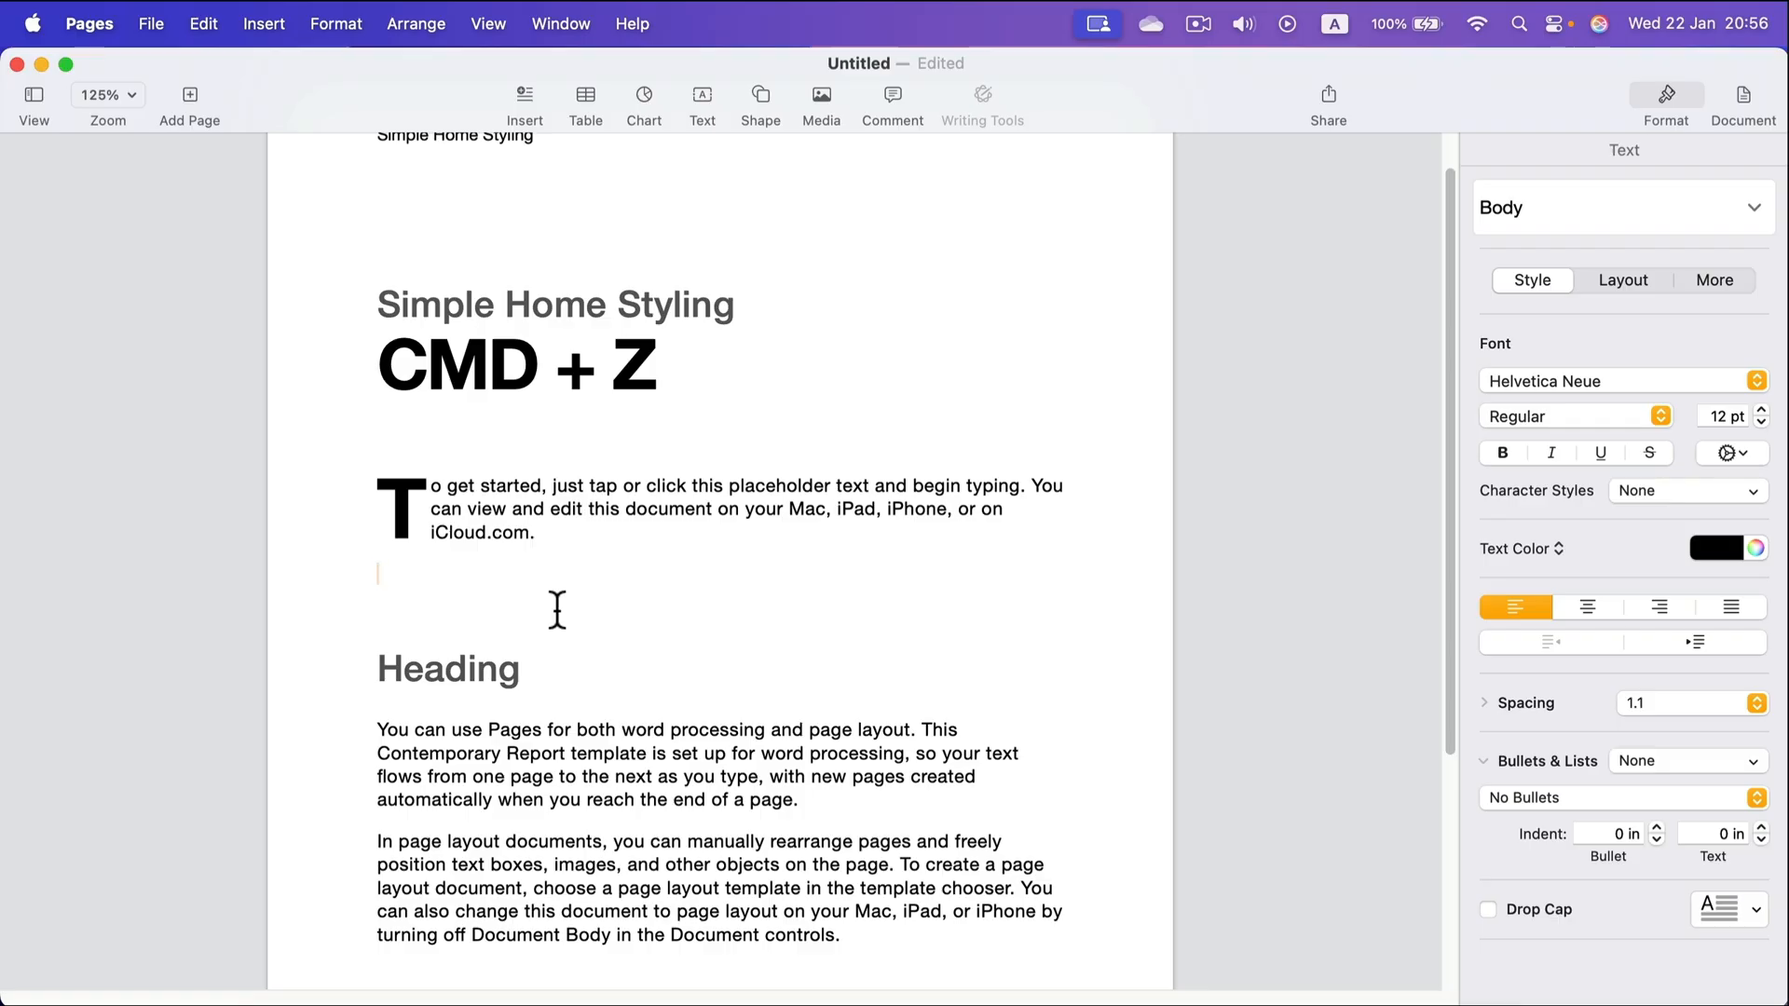
pyautogui.press('super+z')
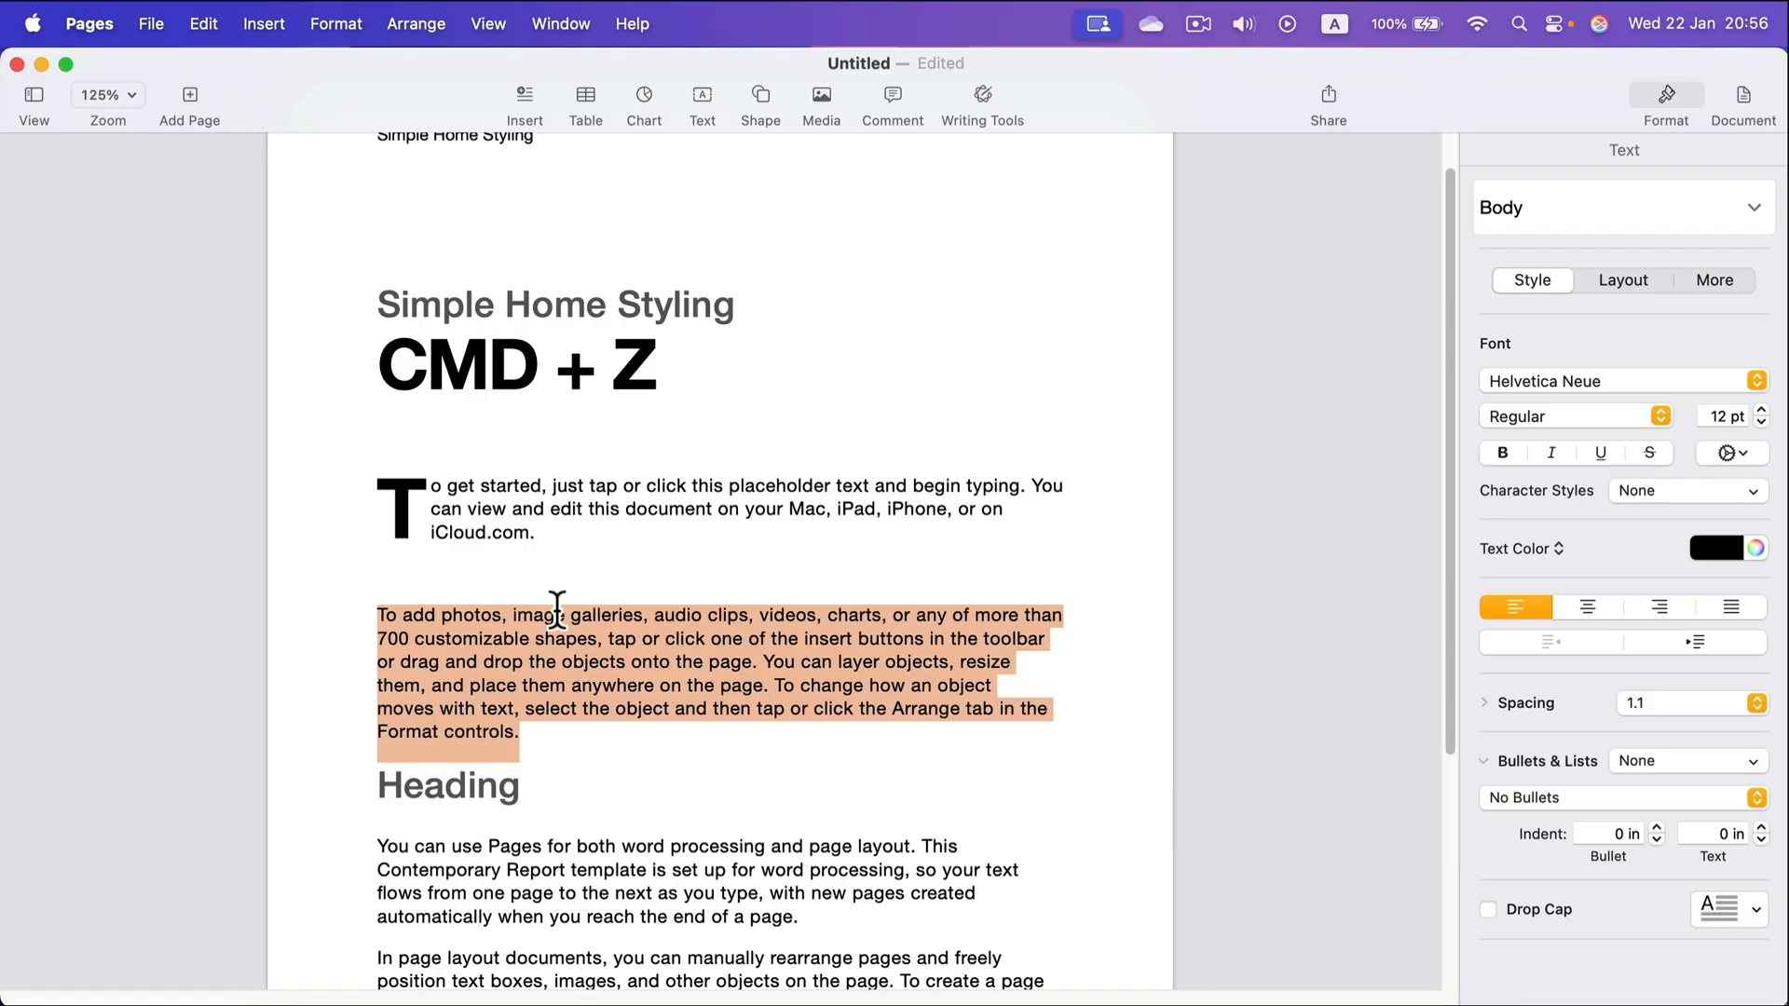
pyautogui.press('super+z')
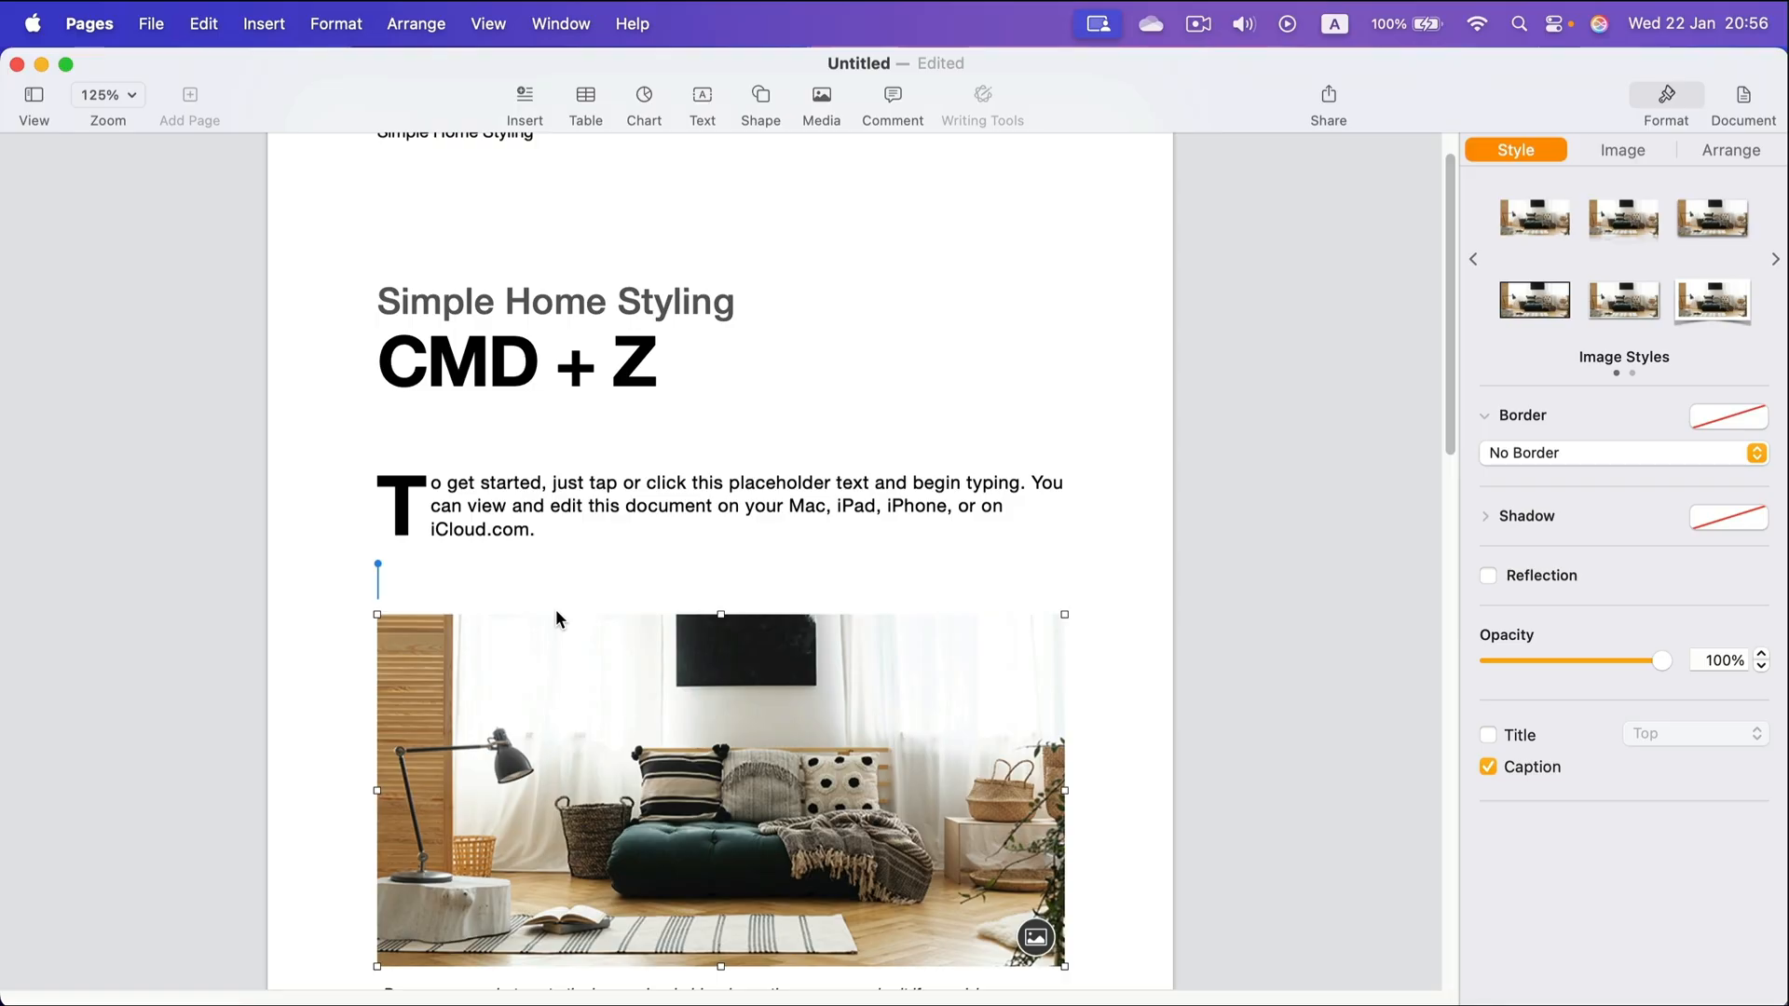
pyautogui.press('super+z')
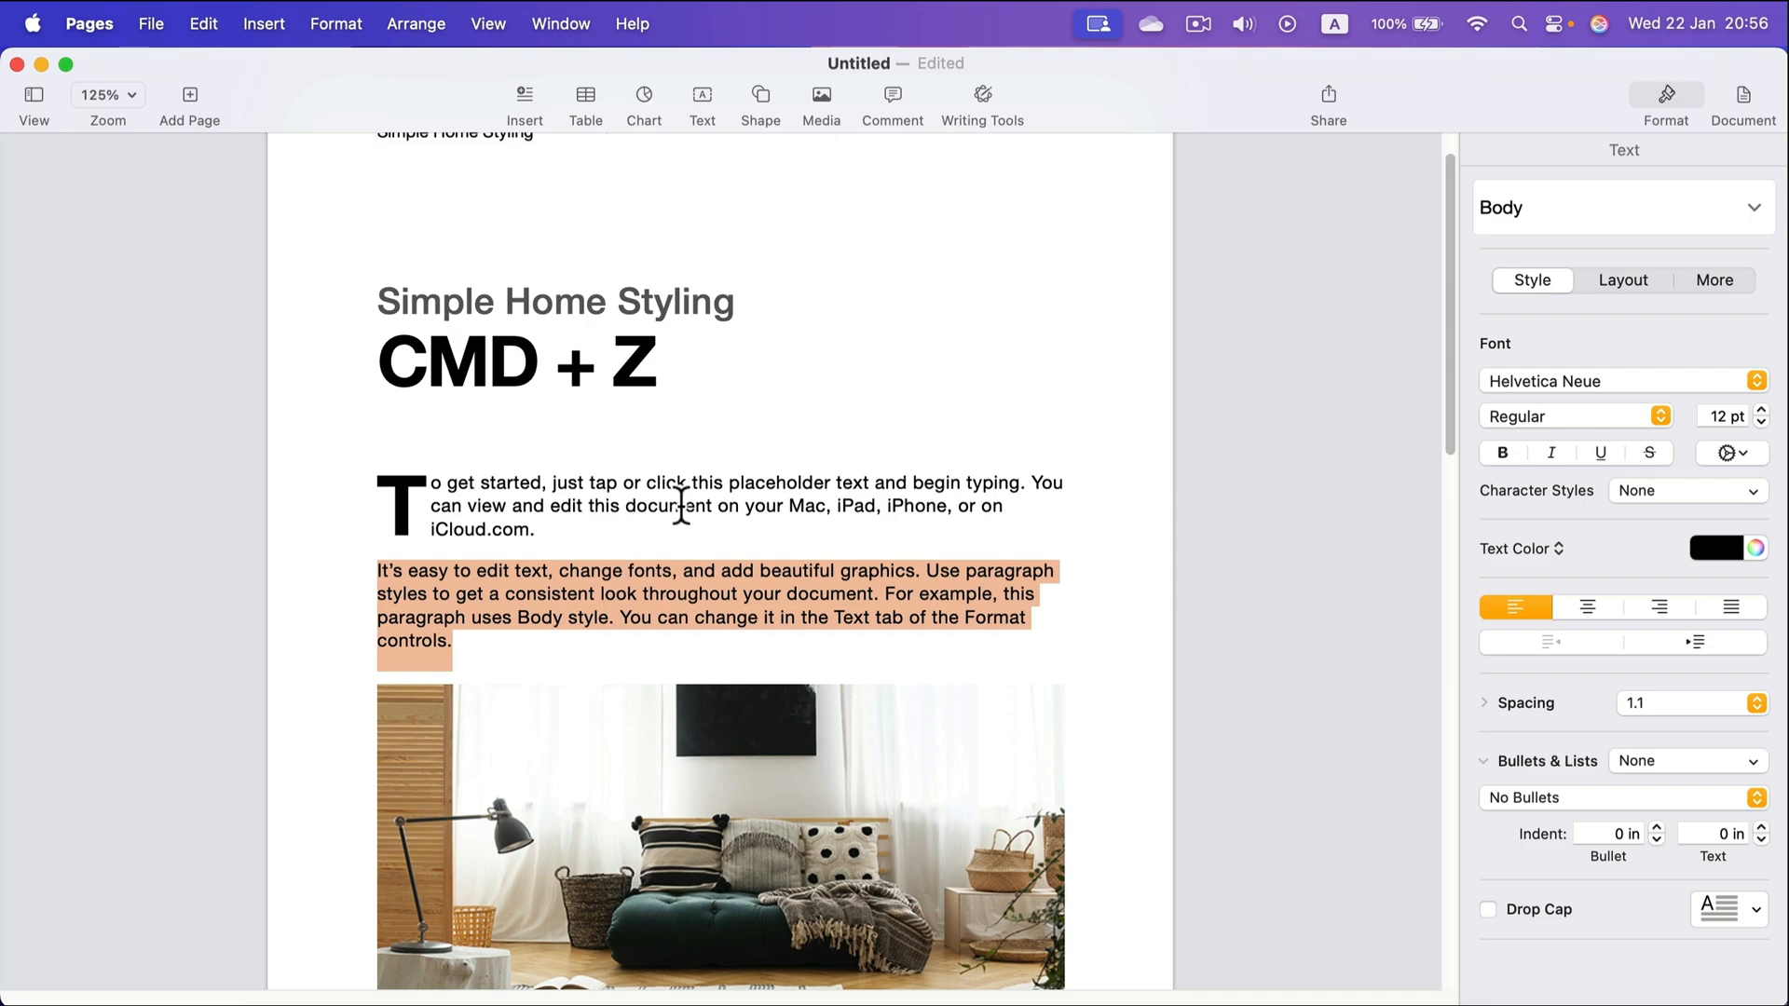
# Delete the selected "It's easy to edit text" paragraph and undo that deletion
pyautogui.press('BackSpace')
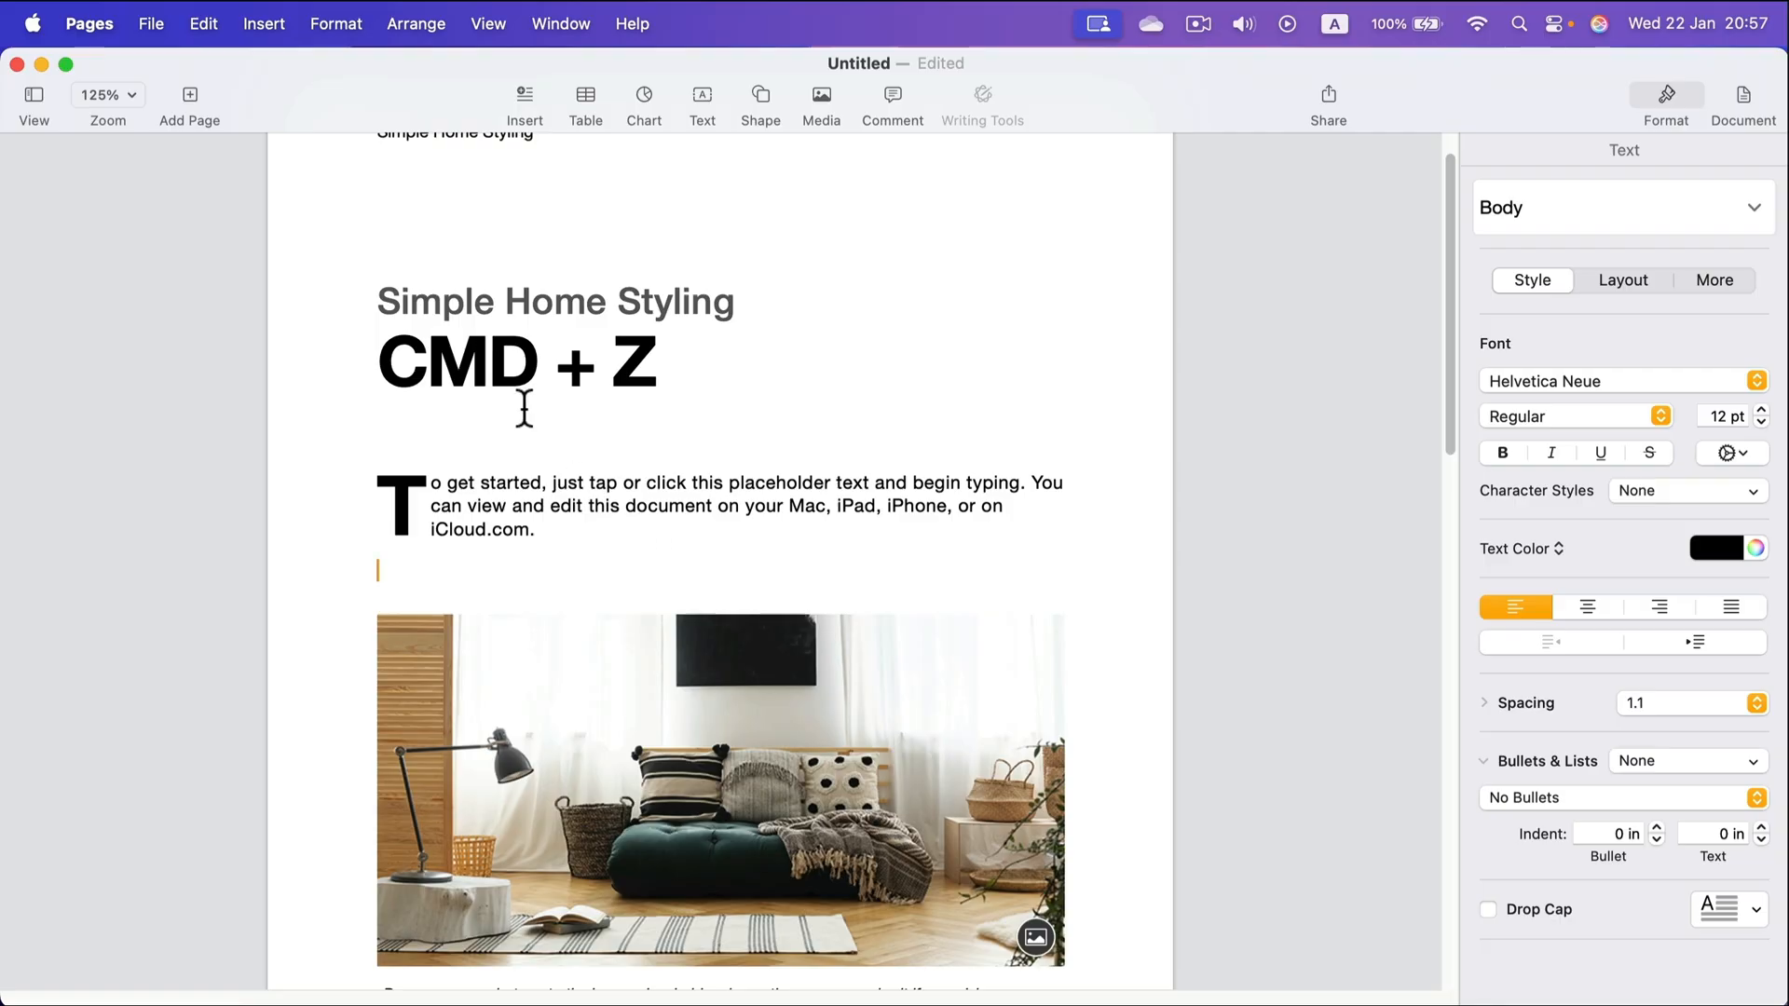
pyautogui.click(219, 23)
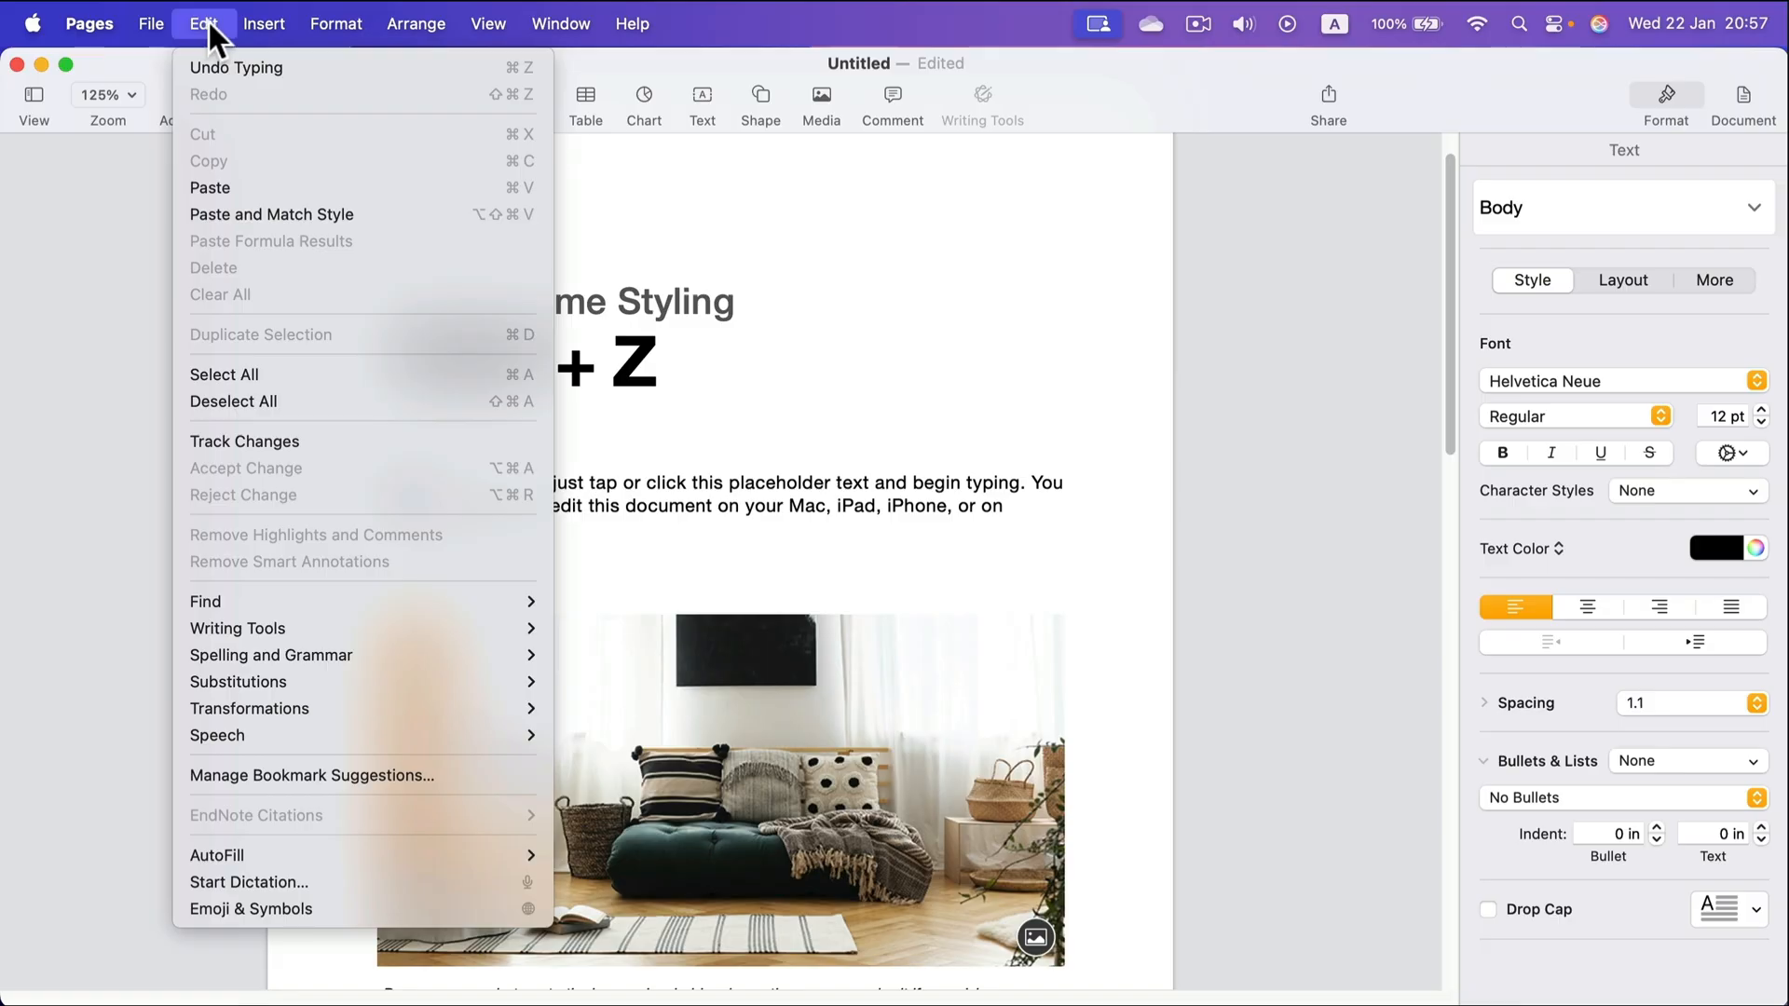
pyautogui.click(262, 67)
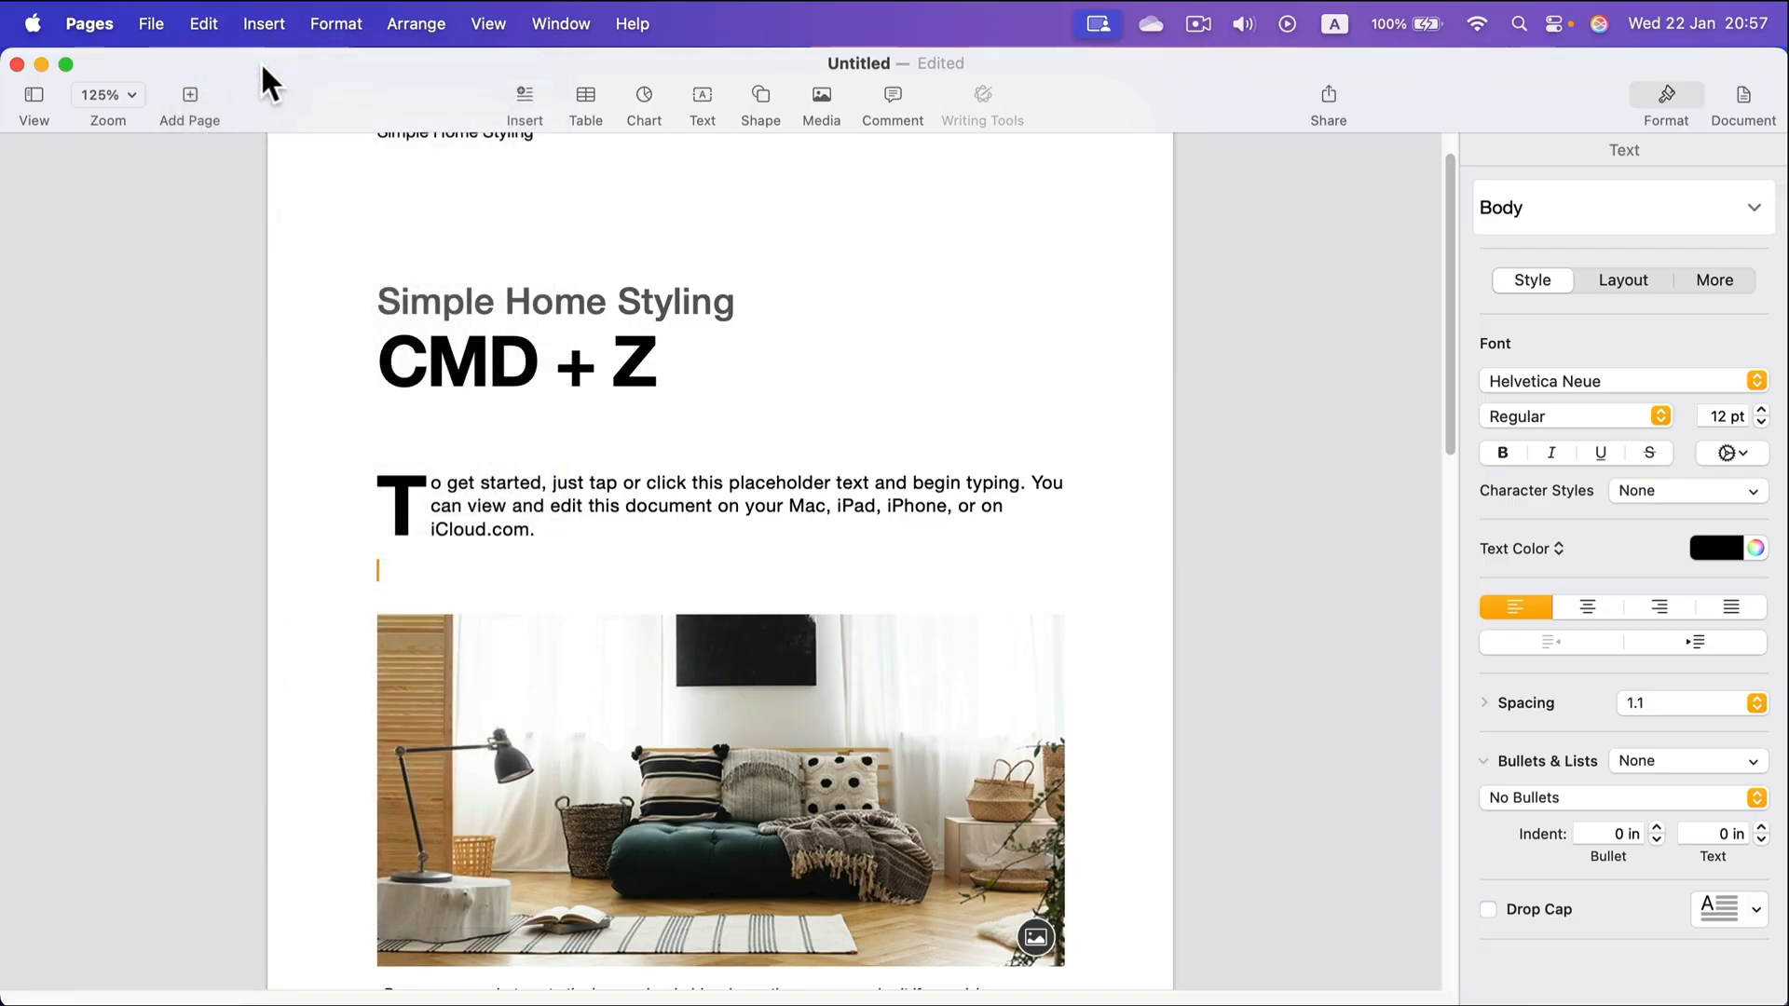
# Redo the deletion of the "It's easy to edit text" paragraph above the photo
pyautogui.click(203, 20)
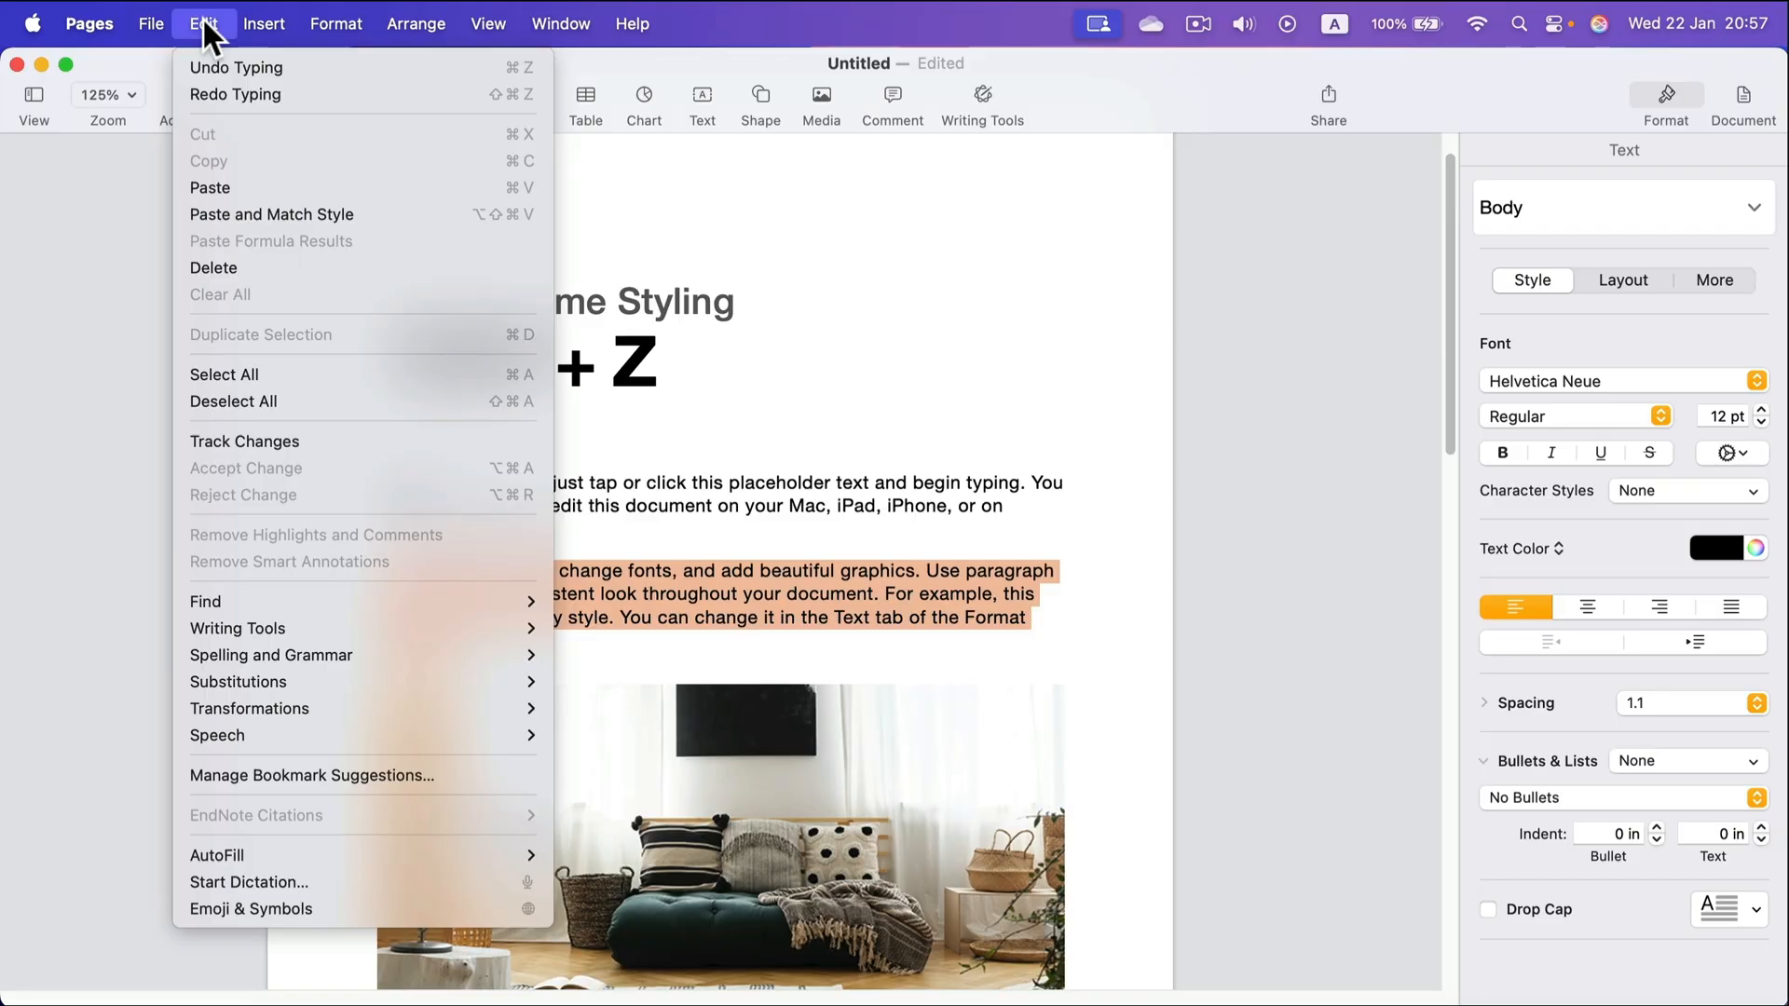
pyautogui.click(250, 92)
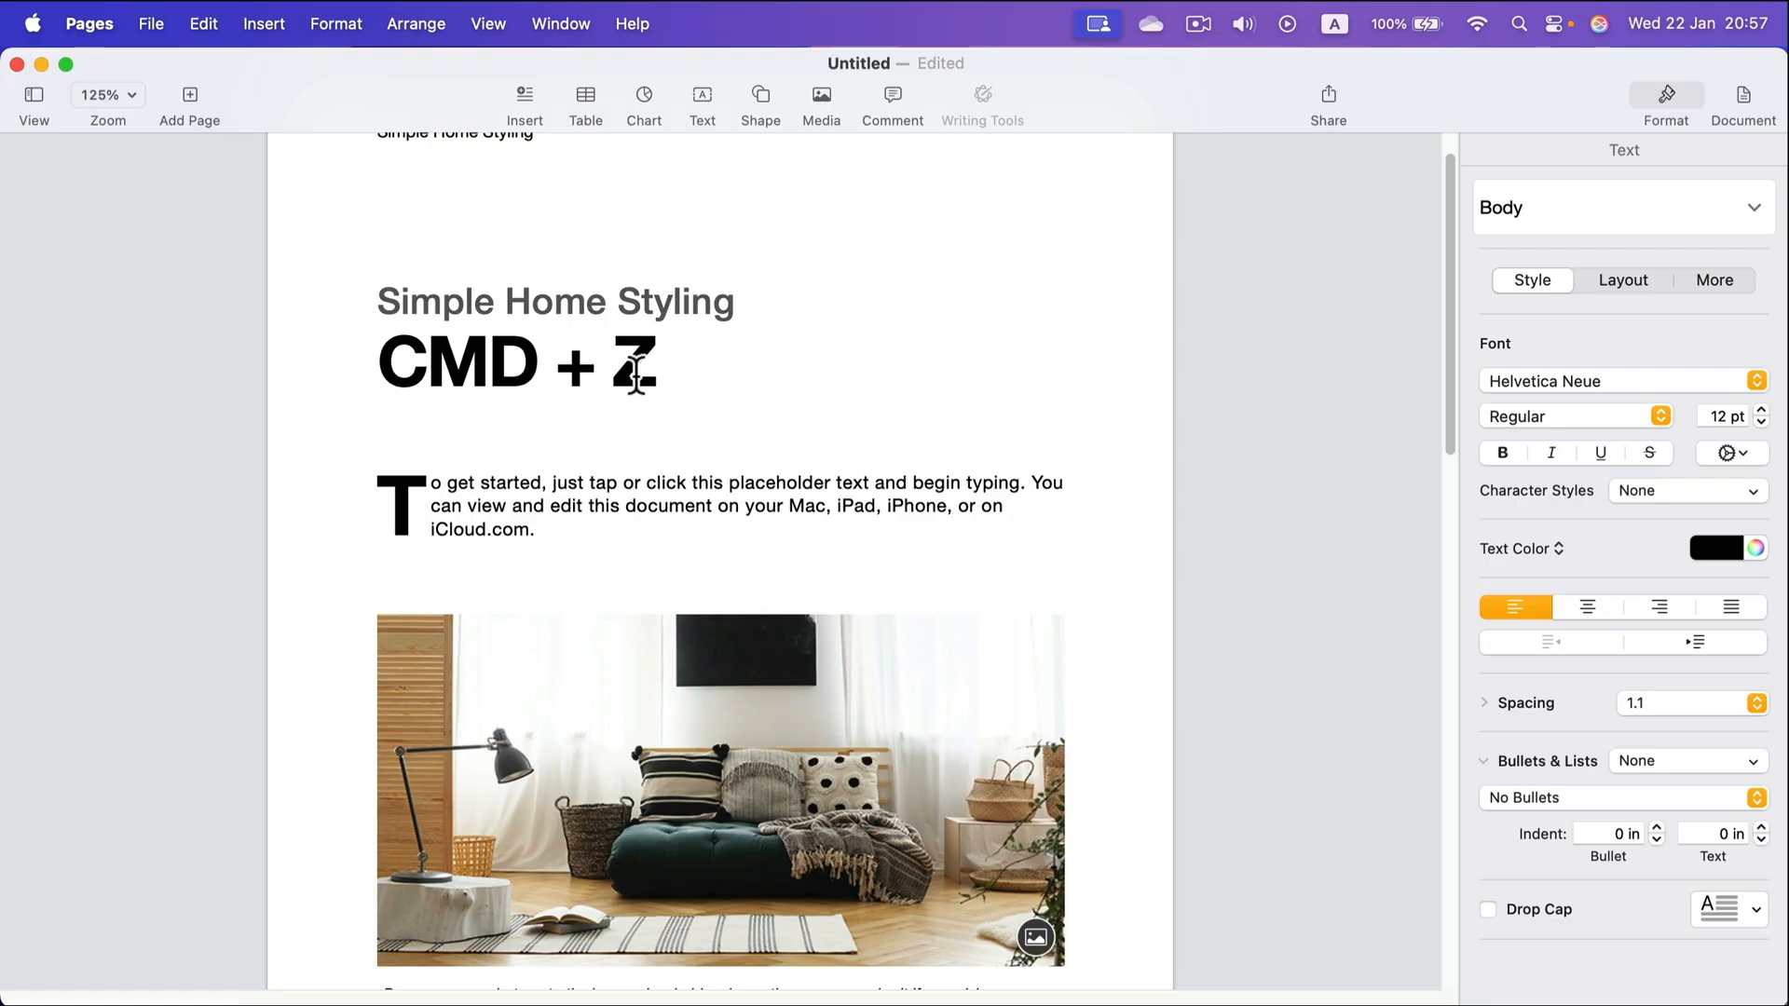
pyautogui.click(200, 22)
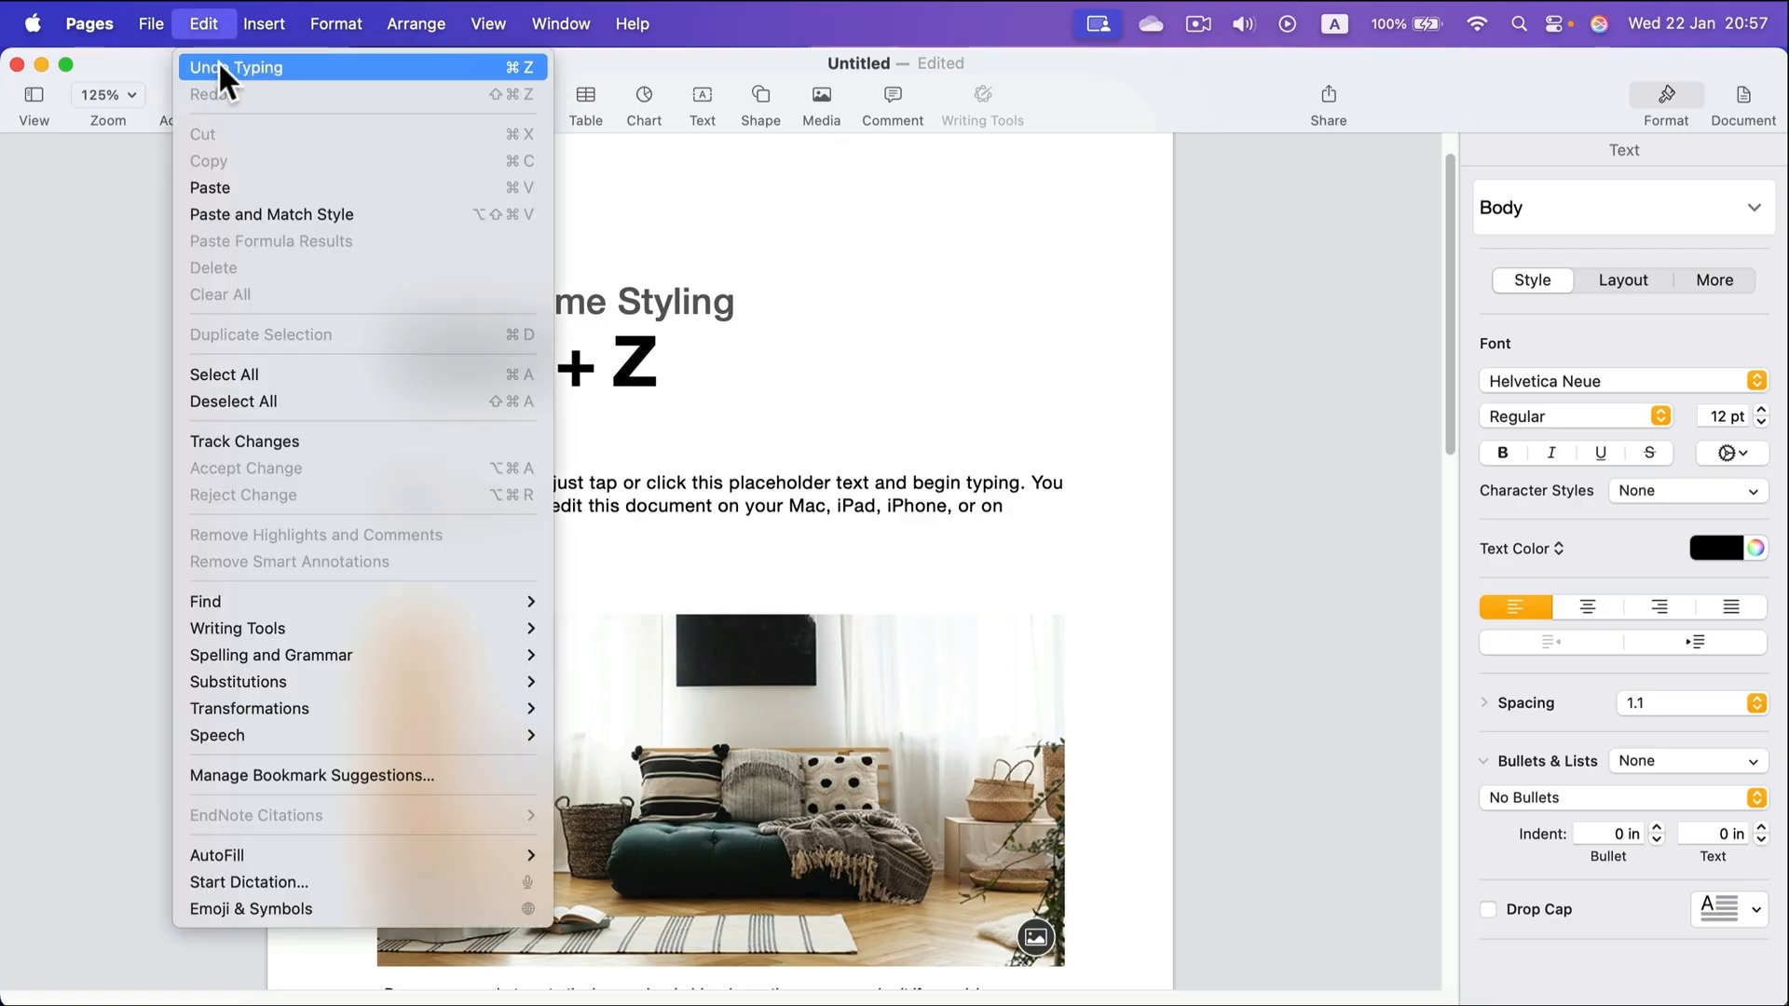